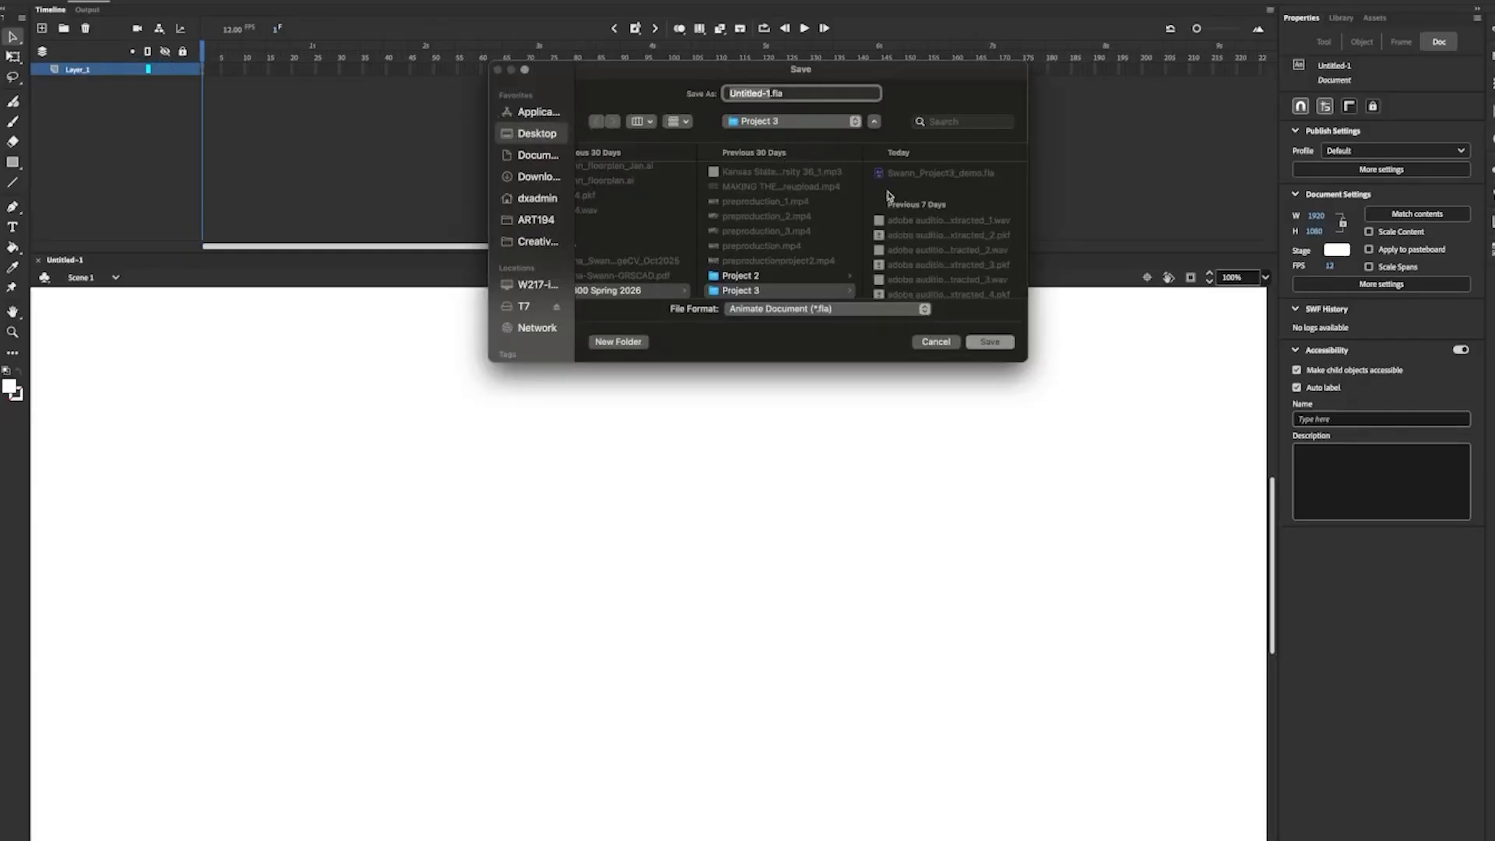
- Save the document in Animate Document (*.fla) format in the Project 3 folder, replacing the existing Project3_demo file
left_click(928, 175)
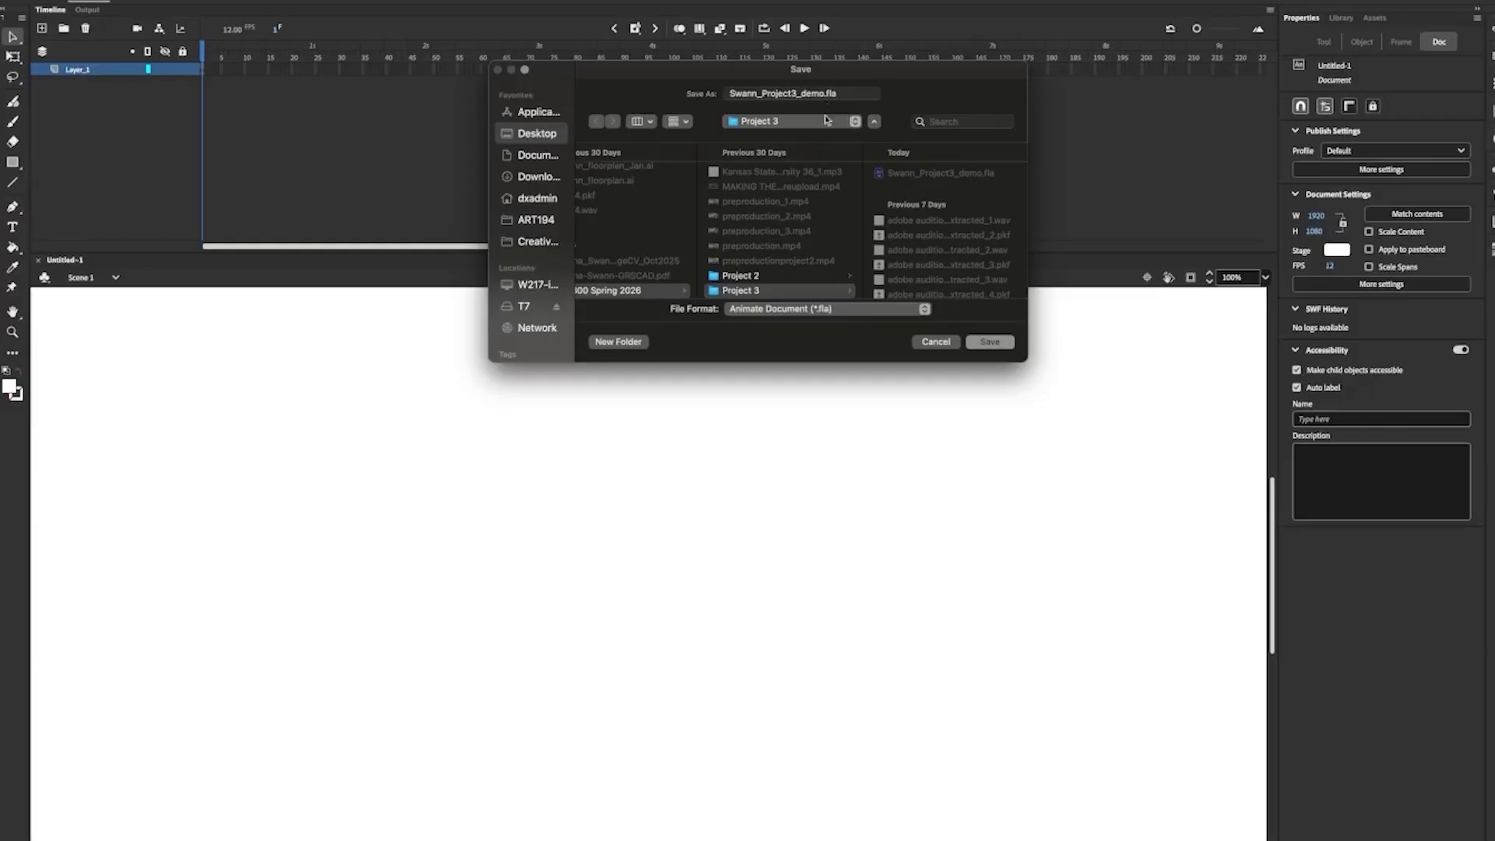
left_click(997, 343)
left_click(823, 284)
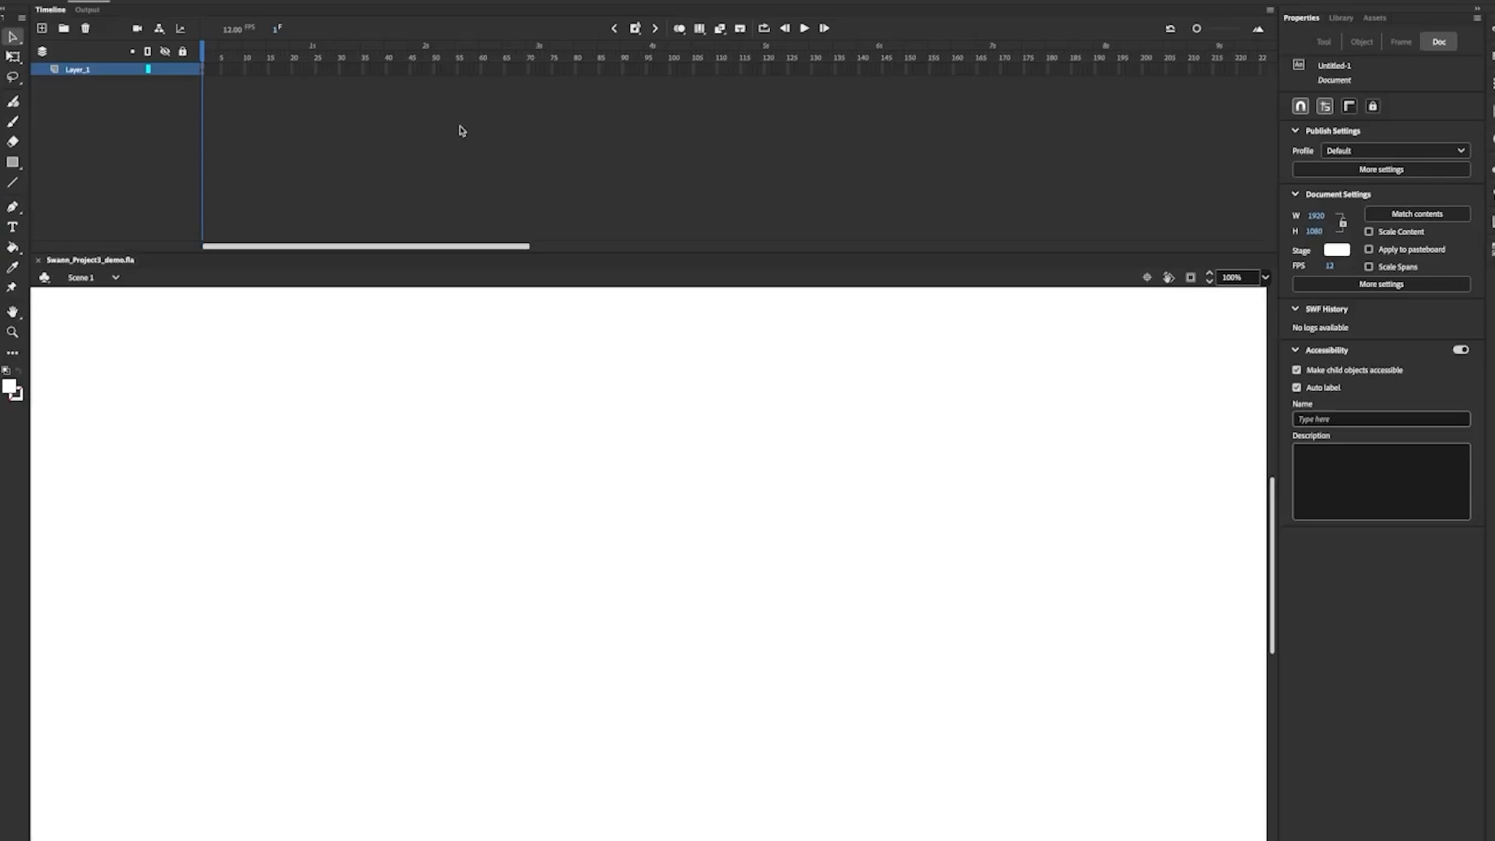
- Rename the Layer_1 layer as music
double_click(78, 68)
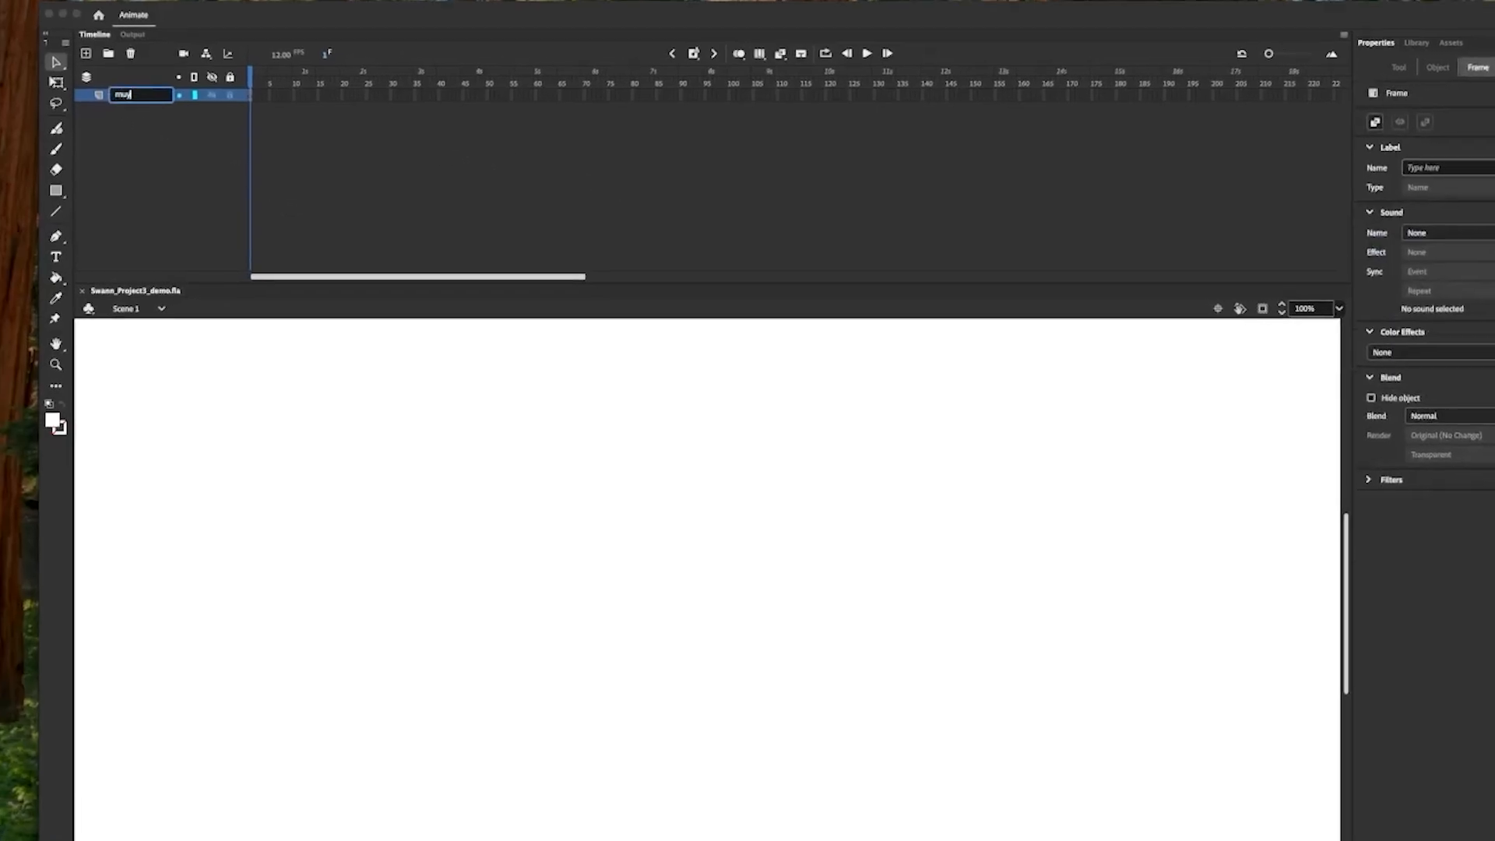
type("music")
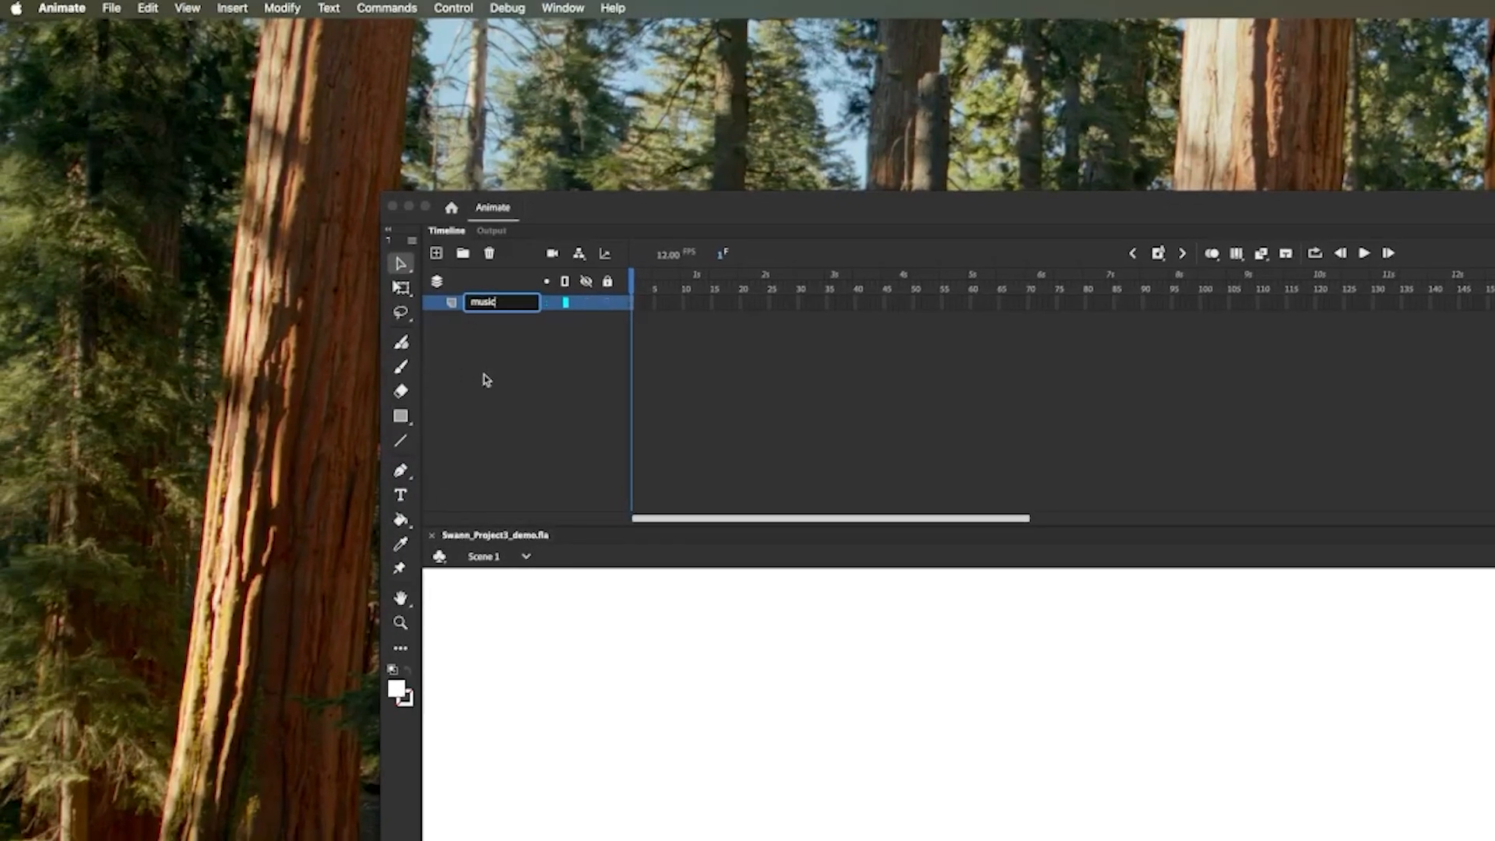
key("Return")
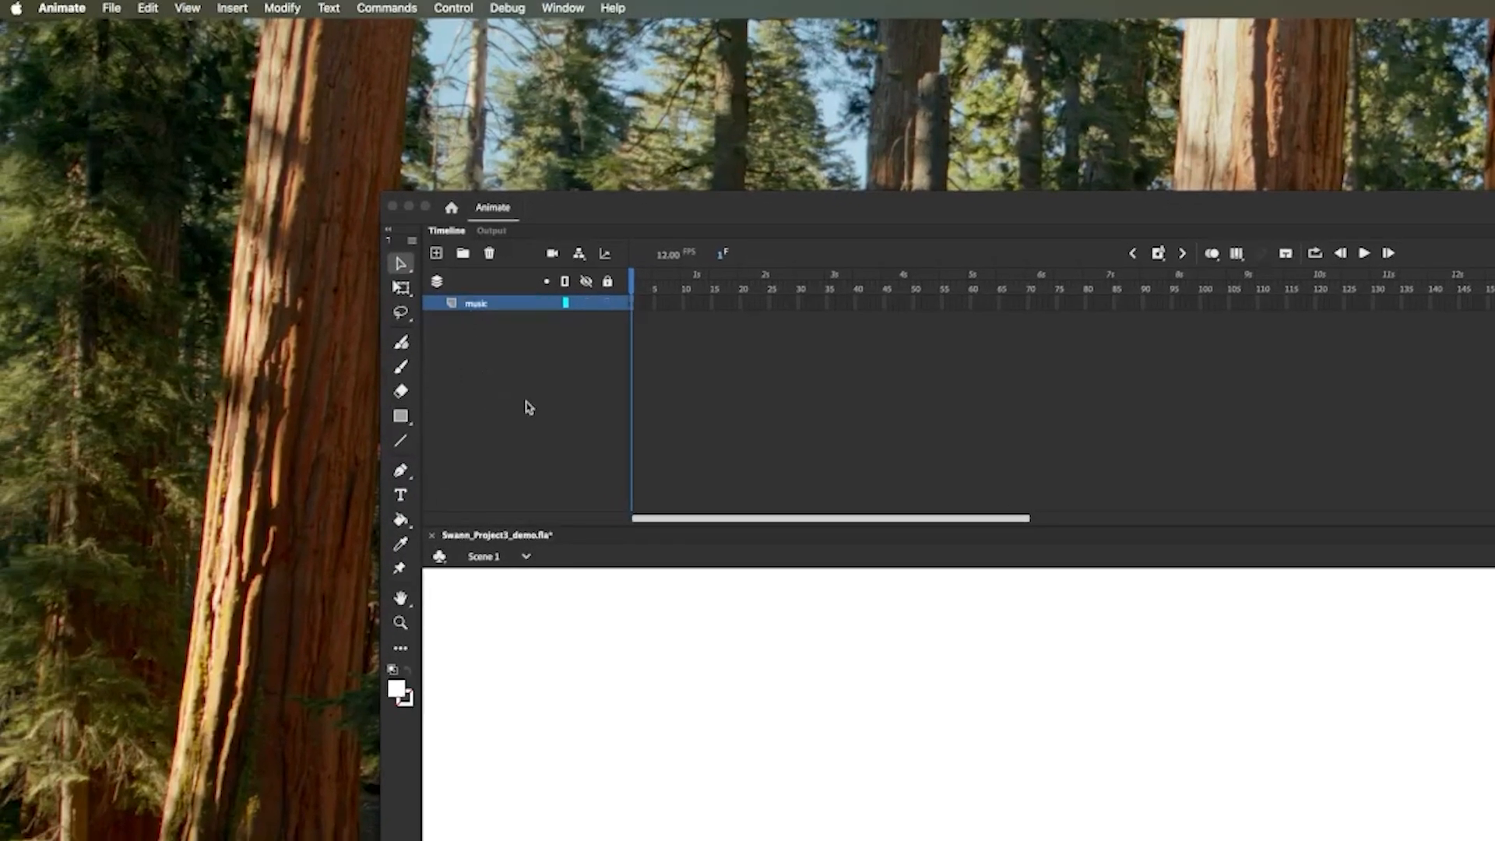
- Import the audio file 12secondmixdown.wav from the Project 3 folder to the stage on the music layer
left_click(117, 9)
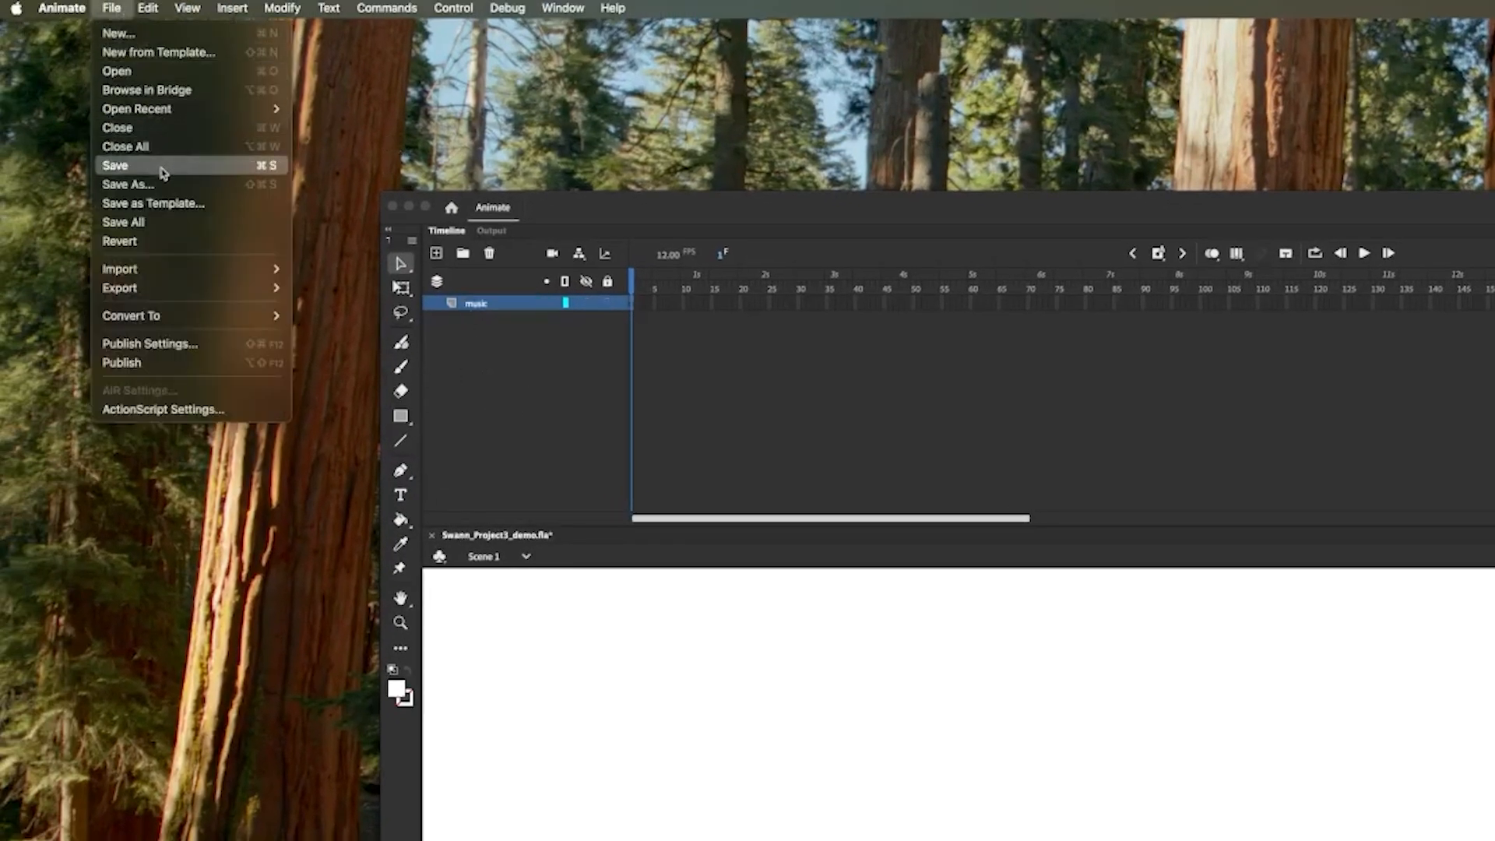
mouse_move(125, 268)
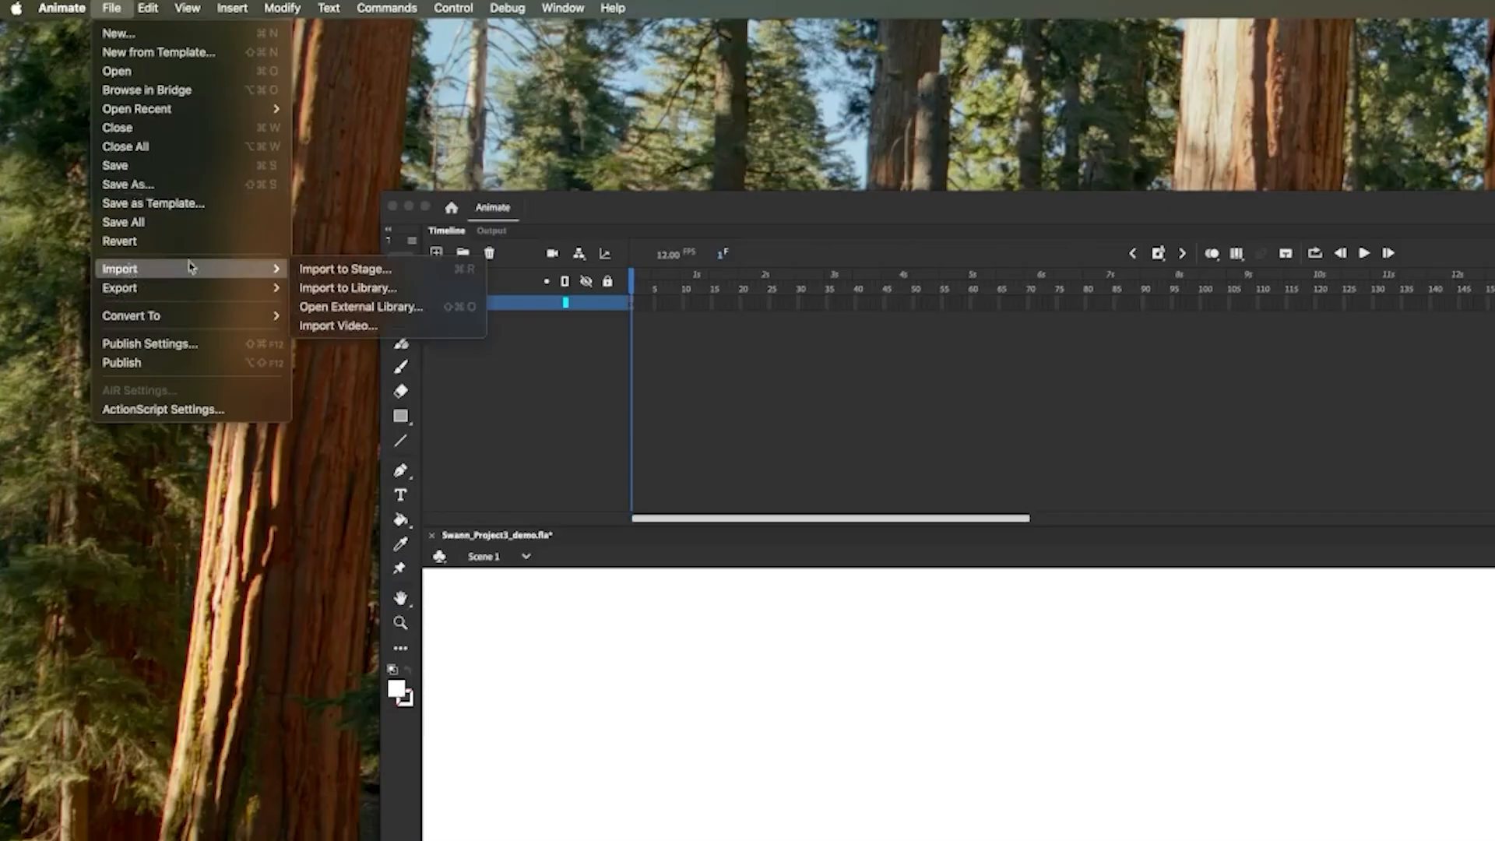
left_click(369, 271)
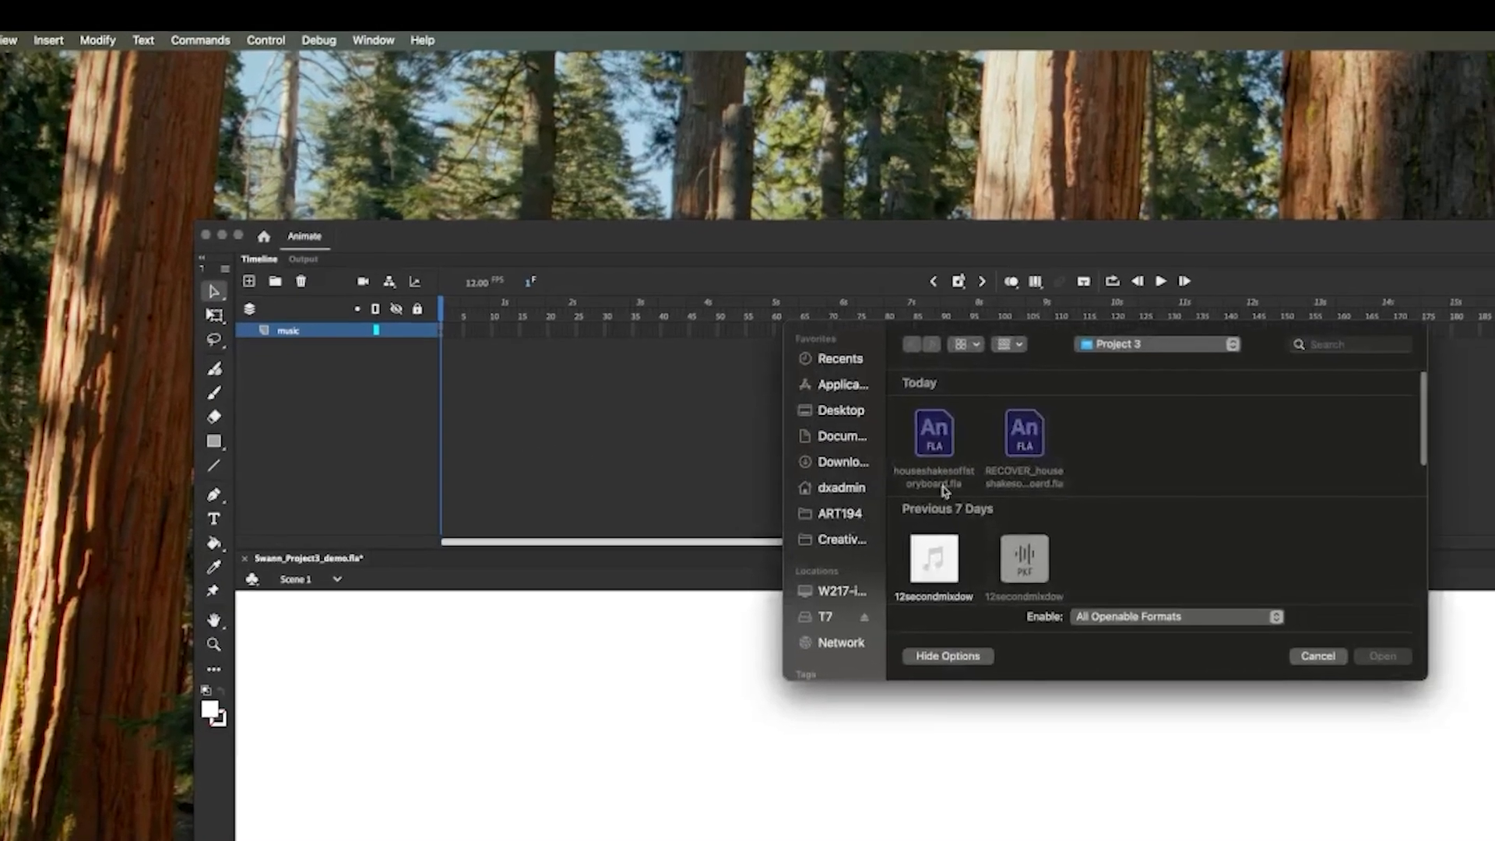
scroll(1084, 526, "down", 2)
scroll(728, 507, "down", 4)
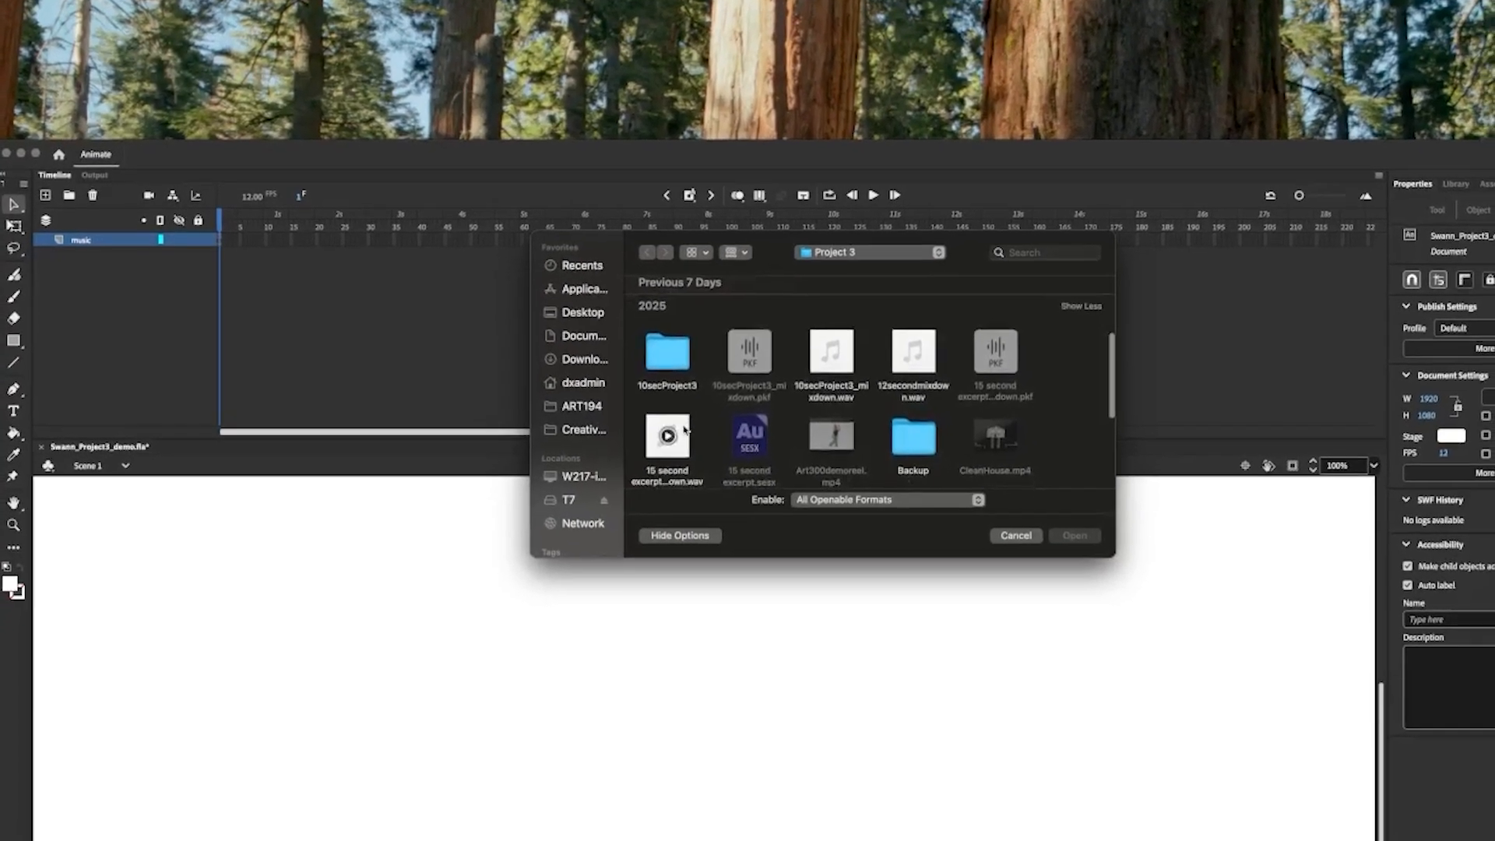
left_click(892, 331)
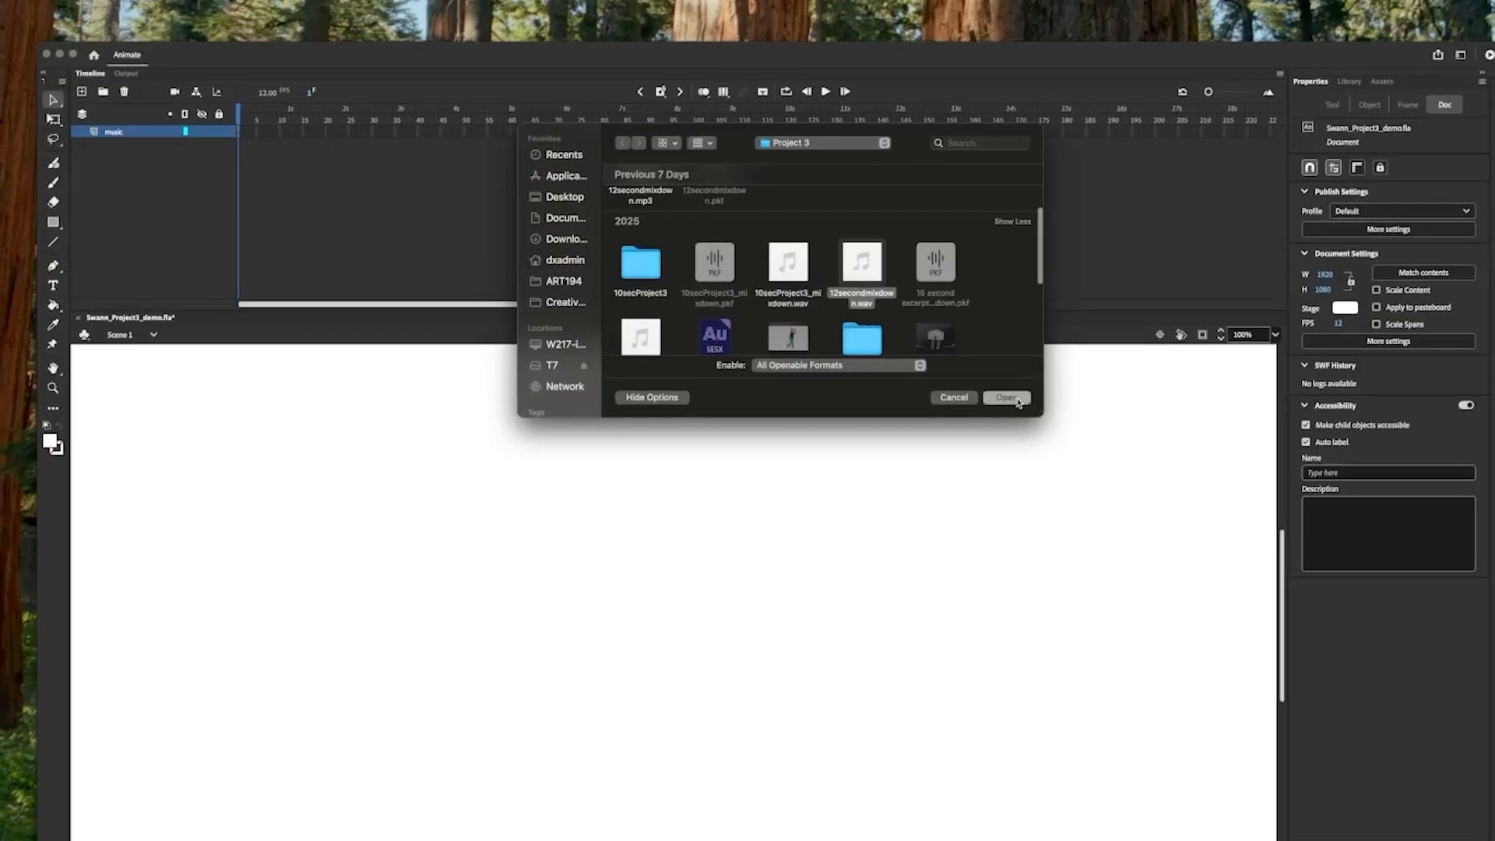
left_click(1014, 414)
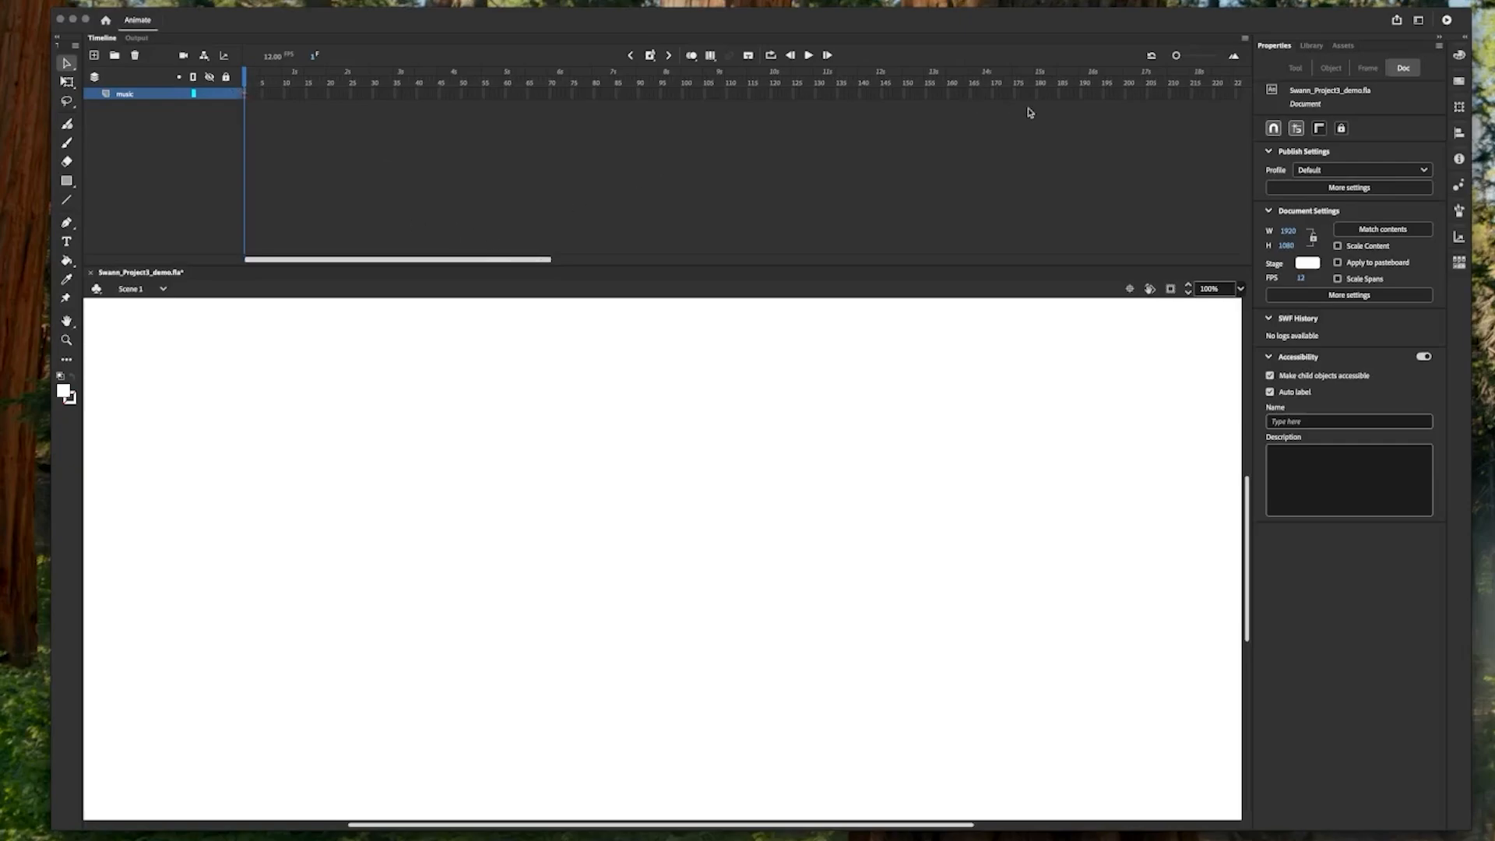
- Insert frames on the music layer up to frame 164 so its span covers the whole audio waveform
left_click_drag(1176, 56, 1212, 56)
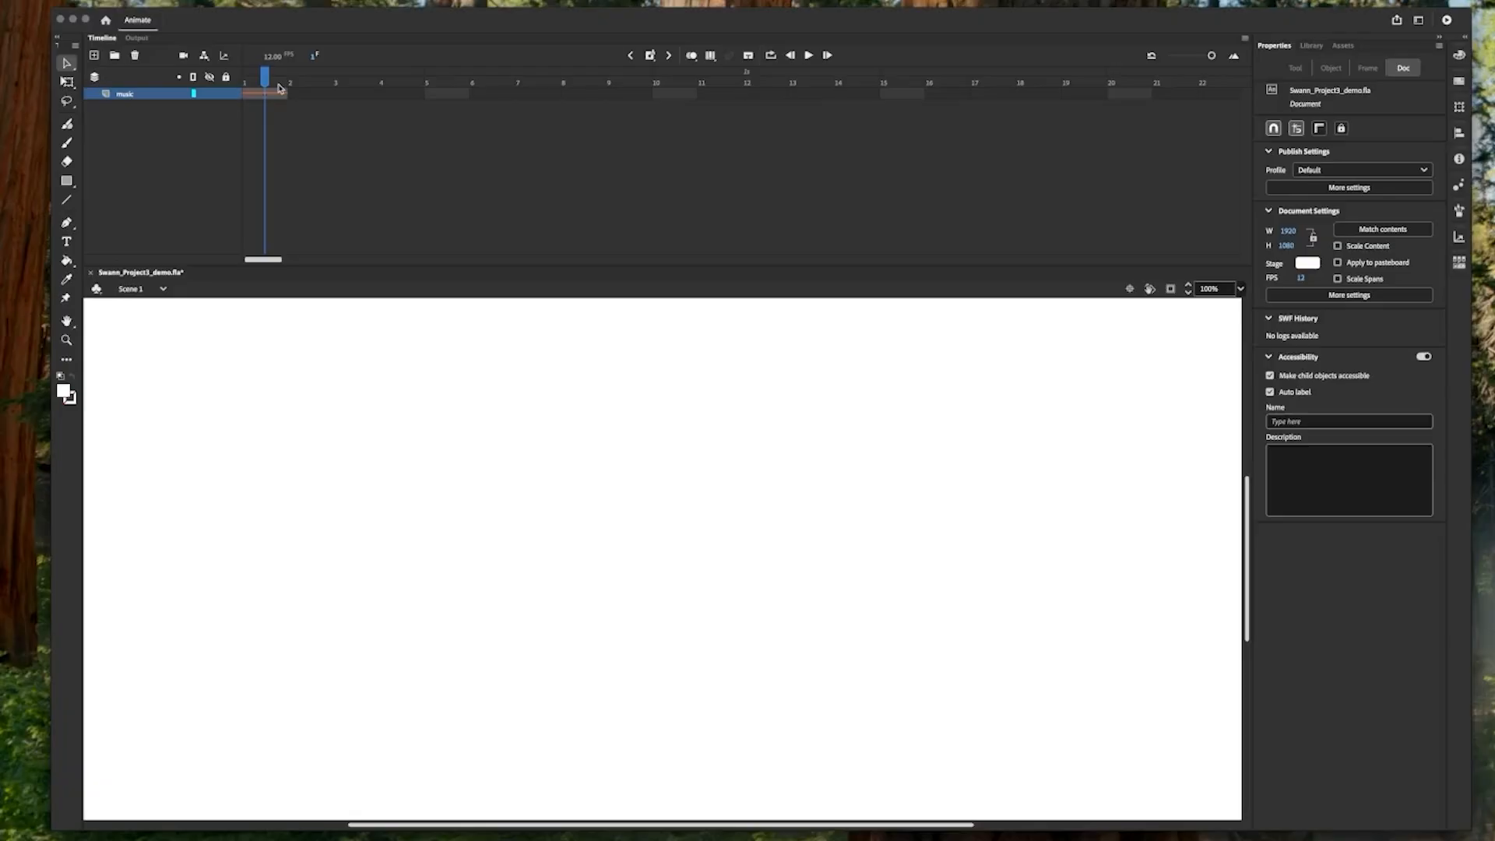
key("F5")
key("F5")
key("F5")
key("F5")
key("F5")
key("F5")
key("F5")
key("F5")
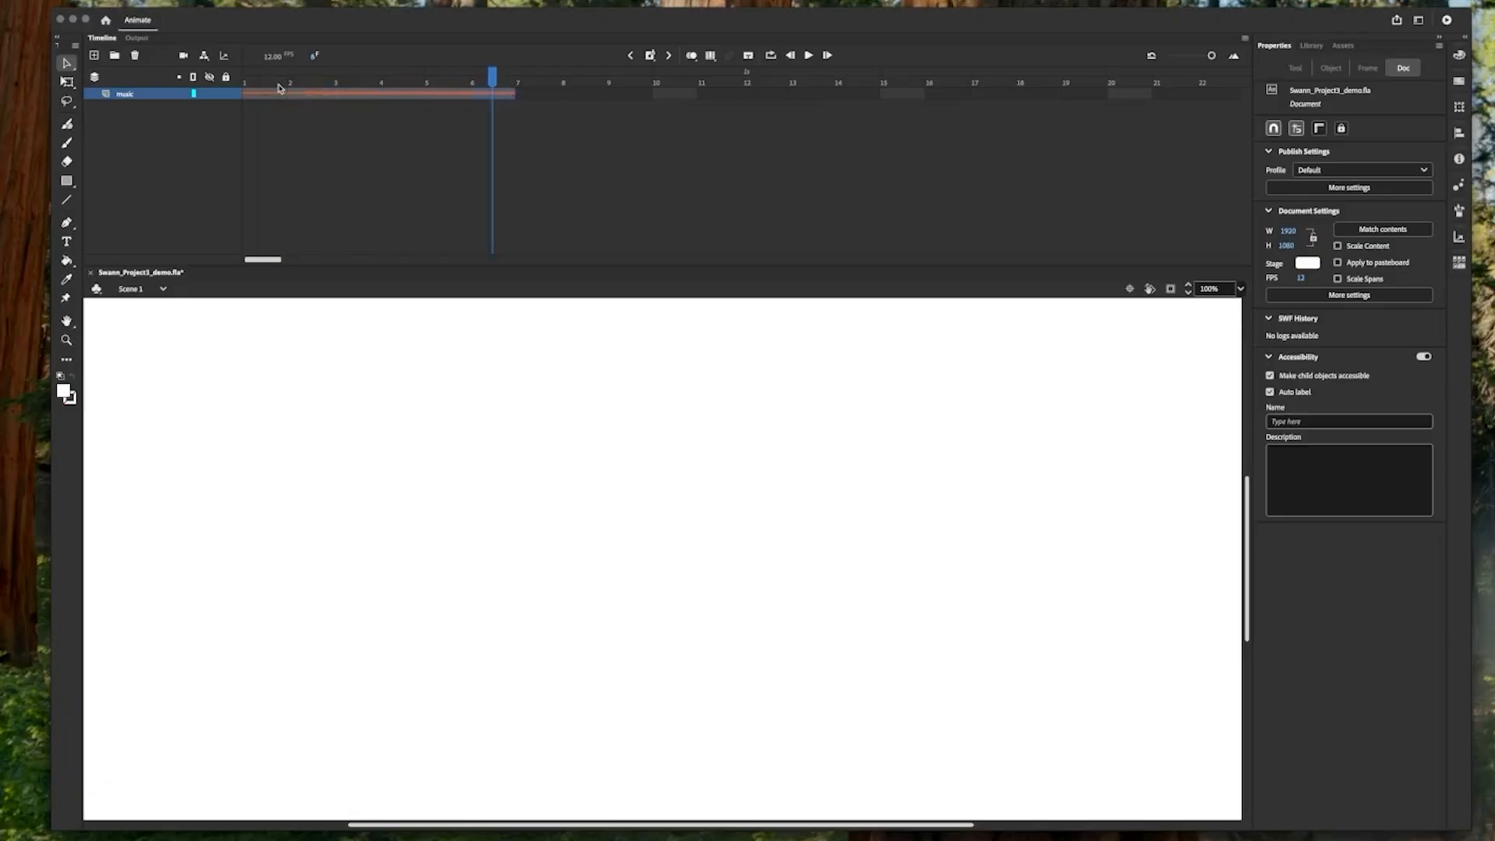
key("F5")
key("F5")
key("F5")
key("F5")
key("F5")
key("F5")
key("F5")
key("F5")
key("F5")
key("F5")
key("F5")
key("F5")
key("F5")
key("F5")
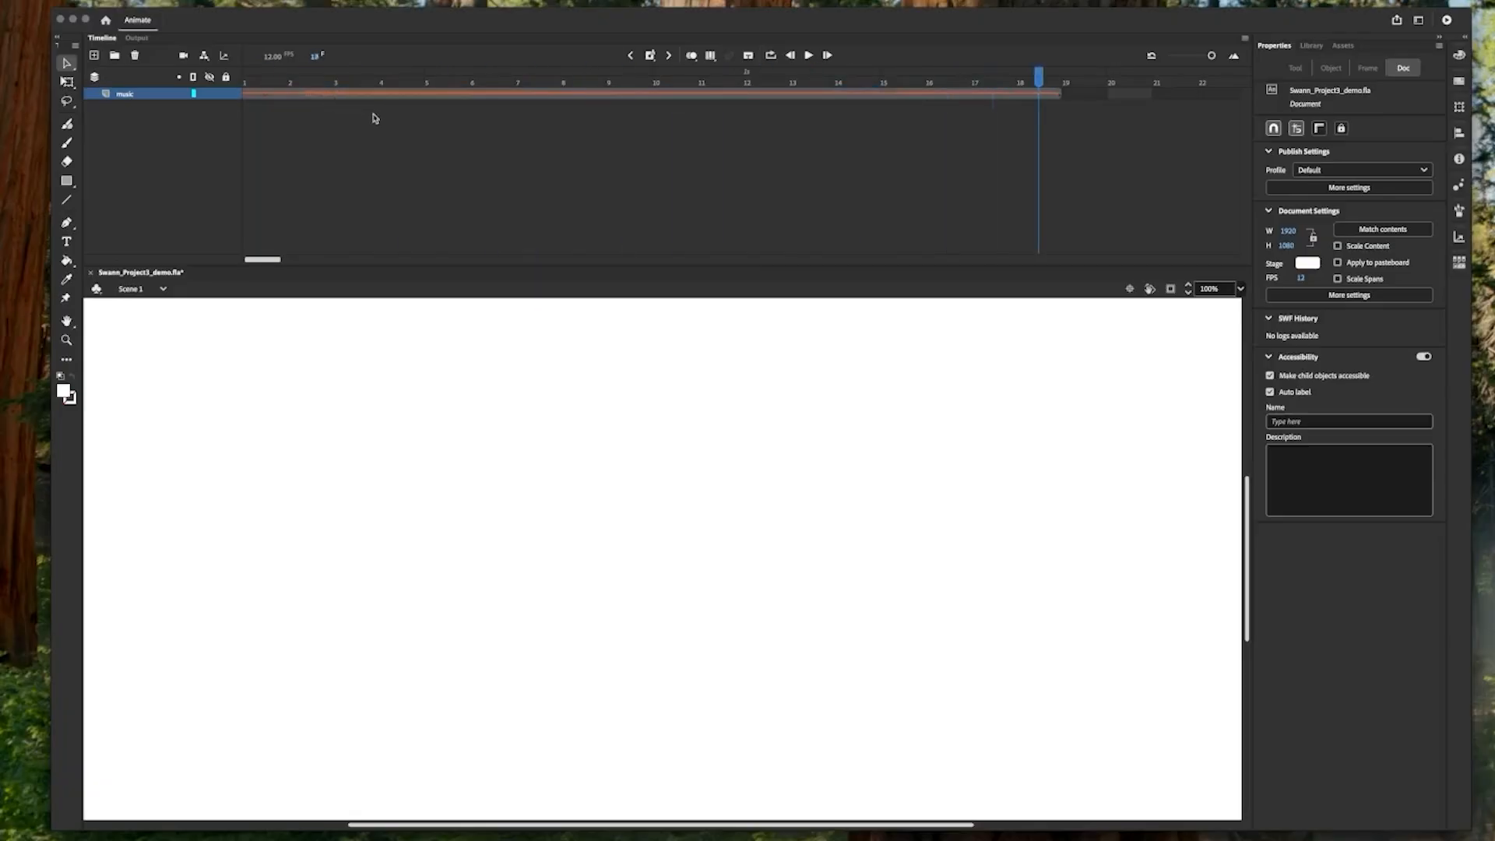
key("F5")
key("F5")
key("F5")
key("F5")
key("F5")
key("F5")
key("F5")
key("F5")
key("F5")
key("F5")
key("F5")
key("F5")
key("F5")
key("F5")
key("F5")
key("F5")
key("F5")
key("F5")
key("F5")
key("F5")
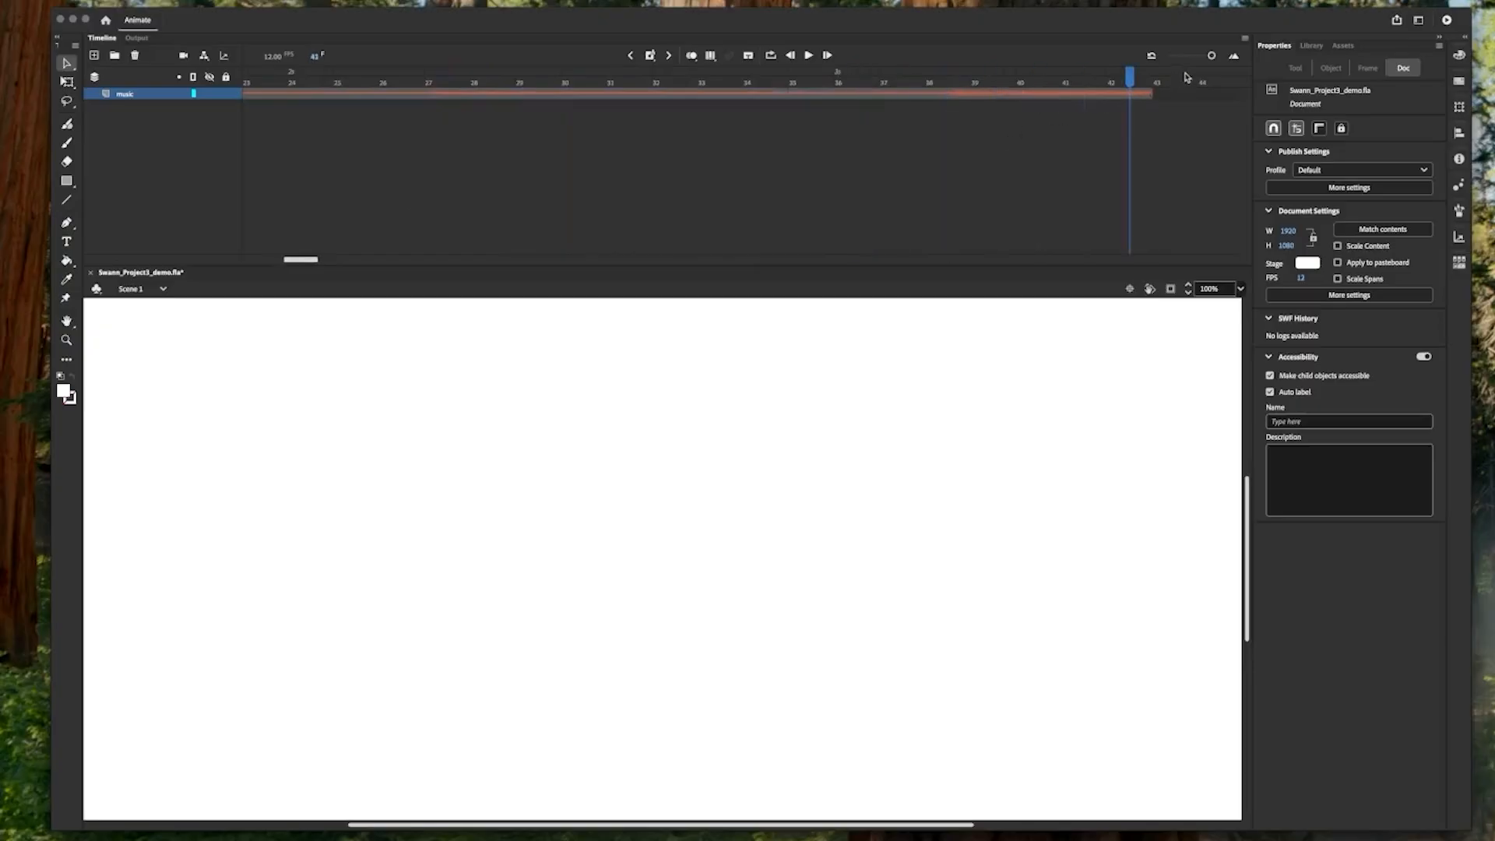
key("F5")
key("F5")
key("F5")
key("F5")
key("F5")
key("F5")
key("F5")
key("F5")
key("F5")
key("F5")
key("F5")
key("F5")
key("F5")
key("F5")
left_click_drag(1210, 56, 1181, 56)
key("F5")
key("F5")
key("F5")
key("F5")
key("F5")
key("F5")
key("F5")
key("F5")
key("F5")
key("F5")
key("F5")
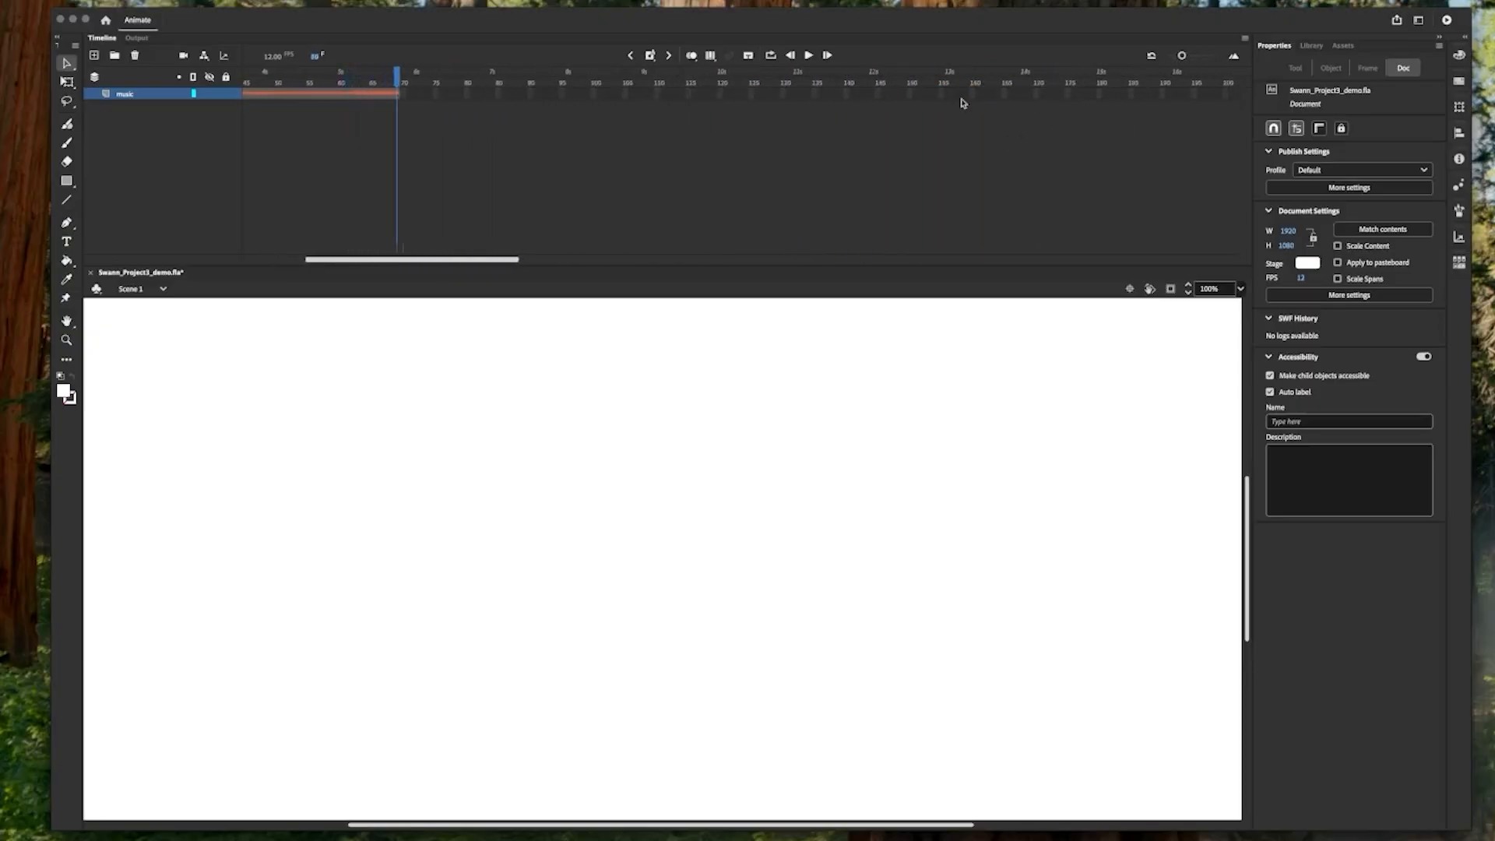
key("F5")
key("F5")
key("F5")
key("F5")
key("F5")
key("F5")
key("F5")
key("F5")
key("F5")
key("F5")
key("F5")
key("F5")
key("F5")
key("F5")
key("F5")
key("F5")
key("F5")
key("F5")
key("F5")
key("F5")
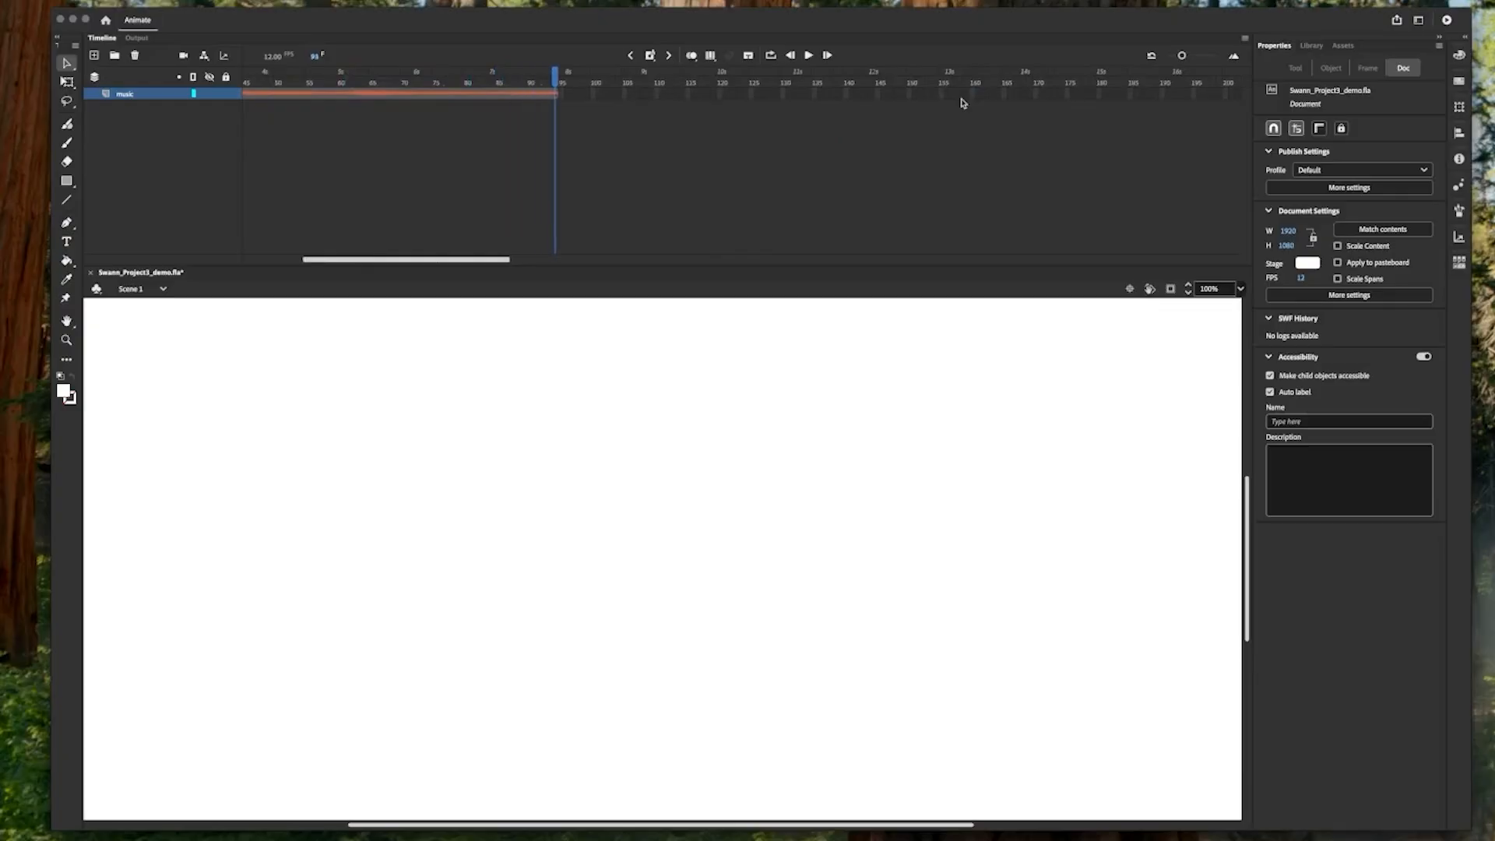
key("F5")
key("F5")
key("F5")
key("F5")
key("F5")
key("F5")
key("F5")
key("F5")
key("F5")
key("F5")
key("F5")
key("F5")
key("F5")
key("F5")
key("F5")
key("F5")
key("F5")
key("F5")
key("F5")
key("F5")
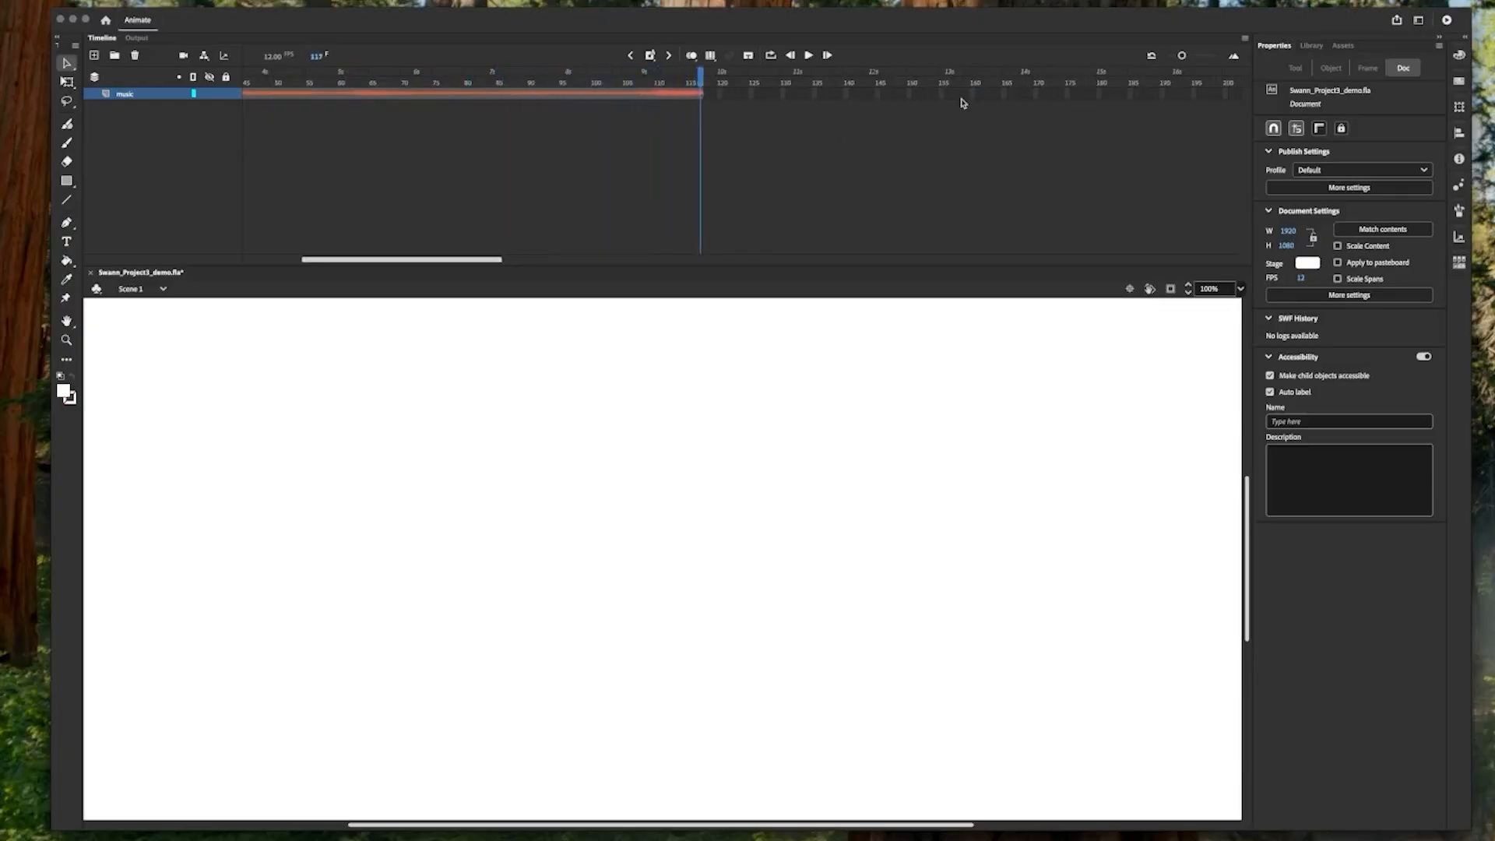
key("F5")
key("F5")
key("F5")
key("F5")
key("F5")
key("F5")
key("F5")
key("F5")
key("F5")
key("F5")
key("F5")
key("F5")
key("F5")
key("F5")
key("F5")
key("F5")
key("F5")
key("F5")
key("F5")
key("F5")
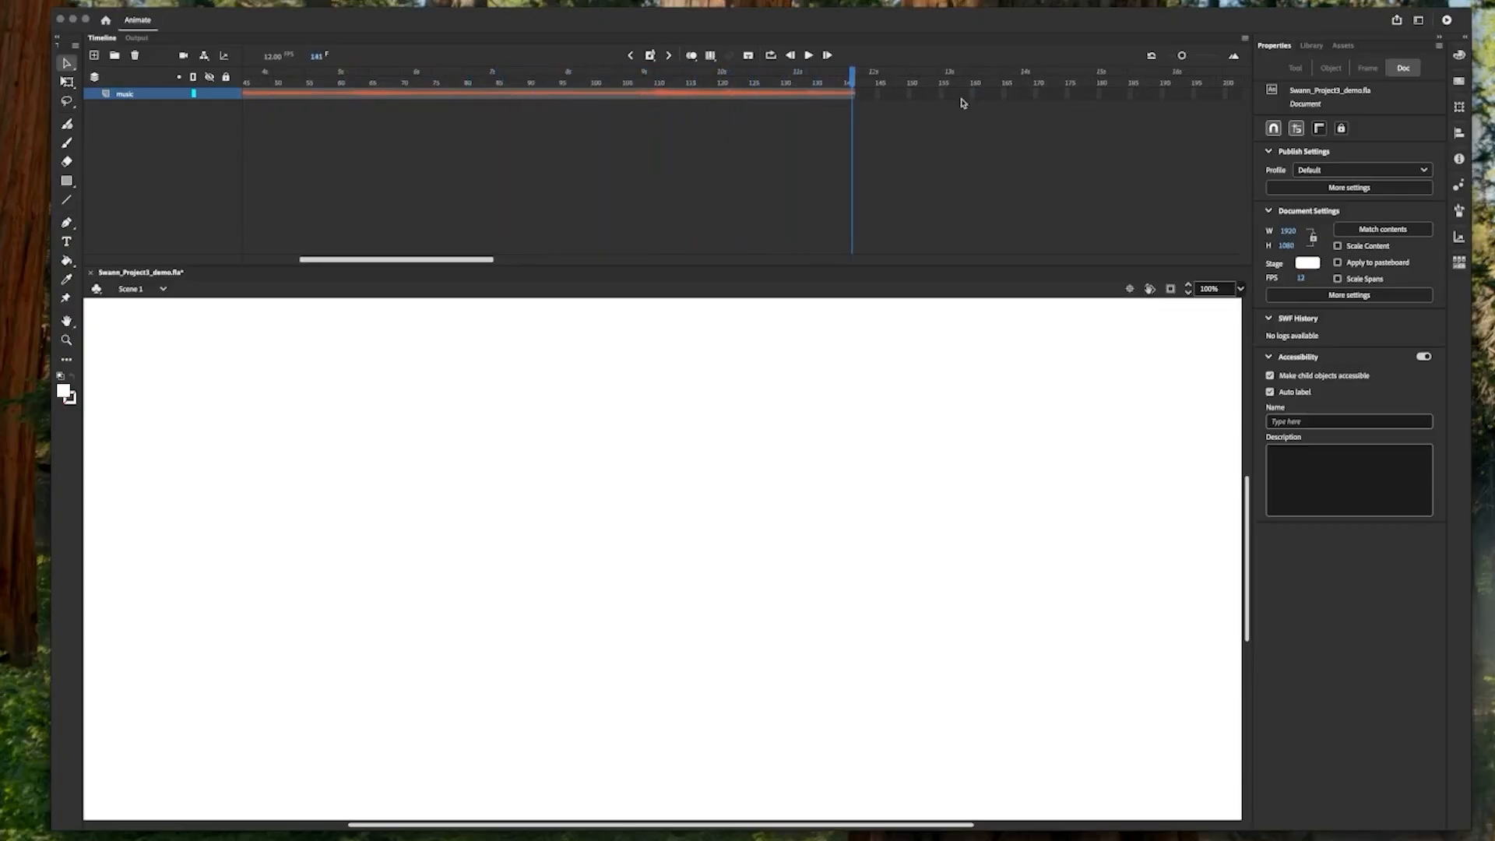
key("F5")
key("F5")
key("F5")
key("F5")
key("F5")
key("F5")
key("F5")
key("F5")
key("F5")
key("F5")
key("F5")
key("F5")
key("F5")
key("F5")
key("F5")
key("F5")
key("F5")
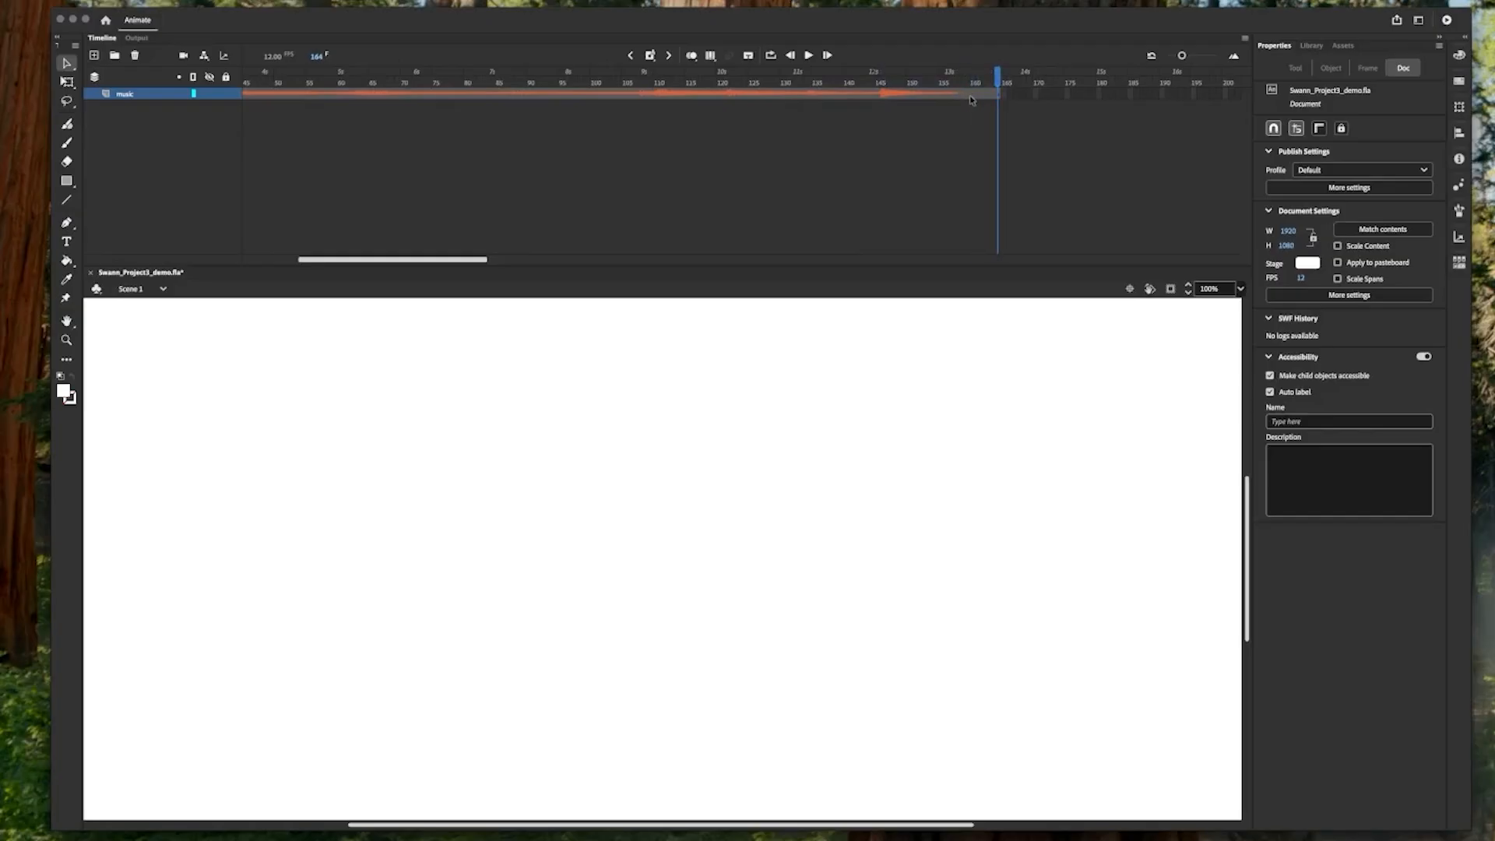
- Remove the surplus frames past the end of the audio waveform on the music layer and lock the layer
left_click(967, 97)
left_click(996, 98, "shift")
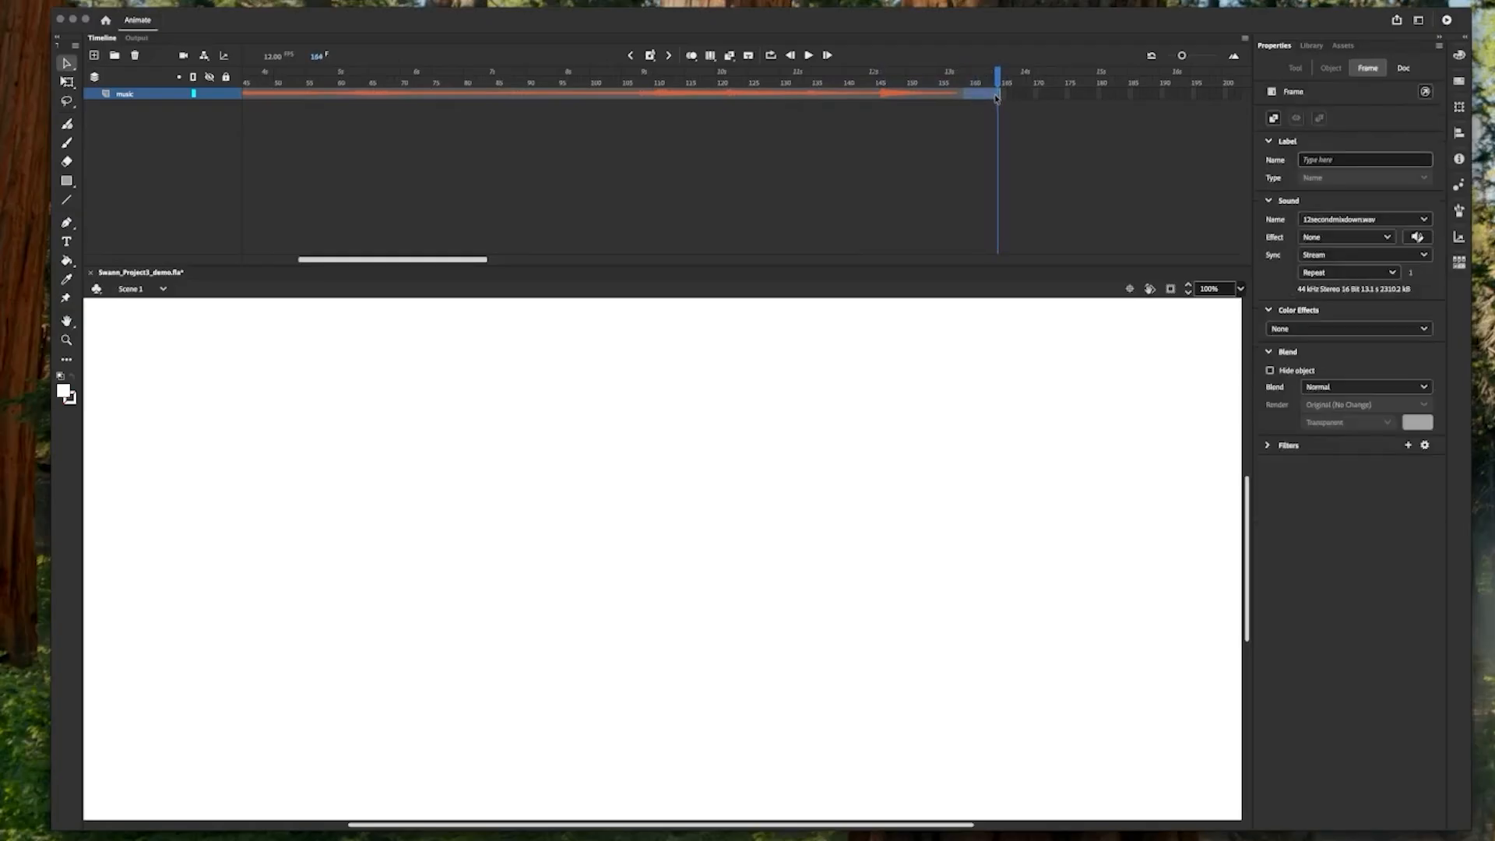
right_click(996, 97)
left_click(1038, 195)
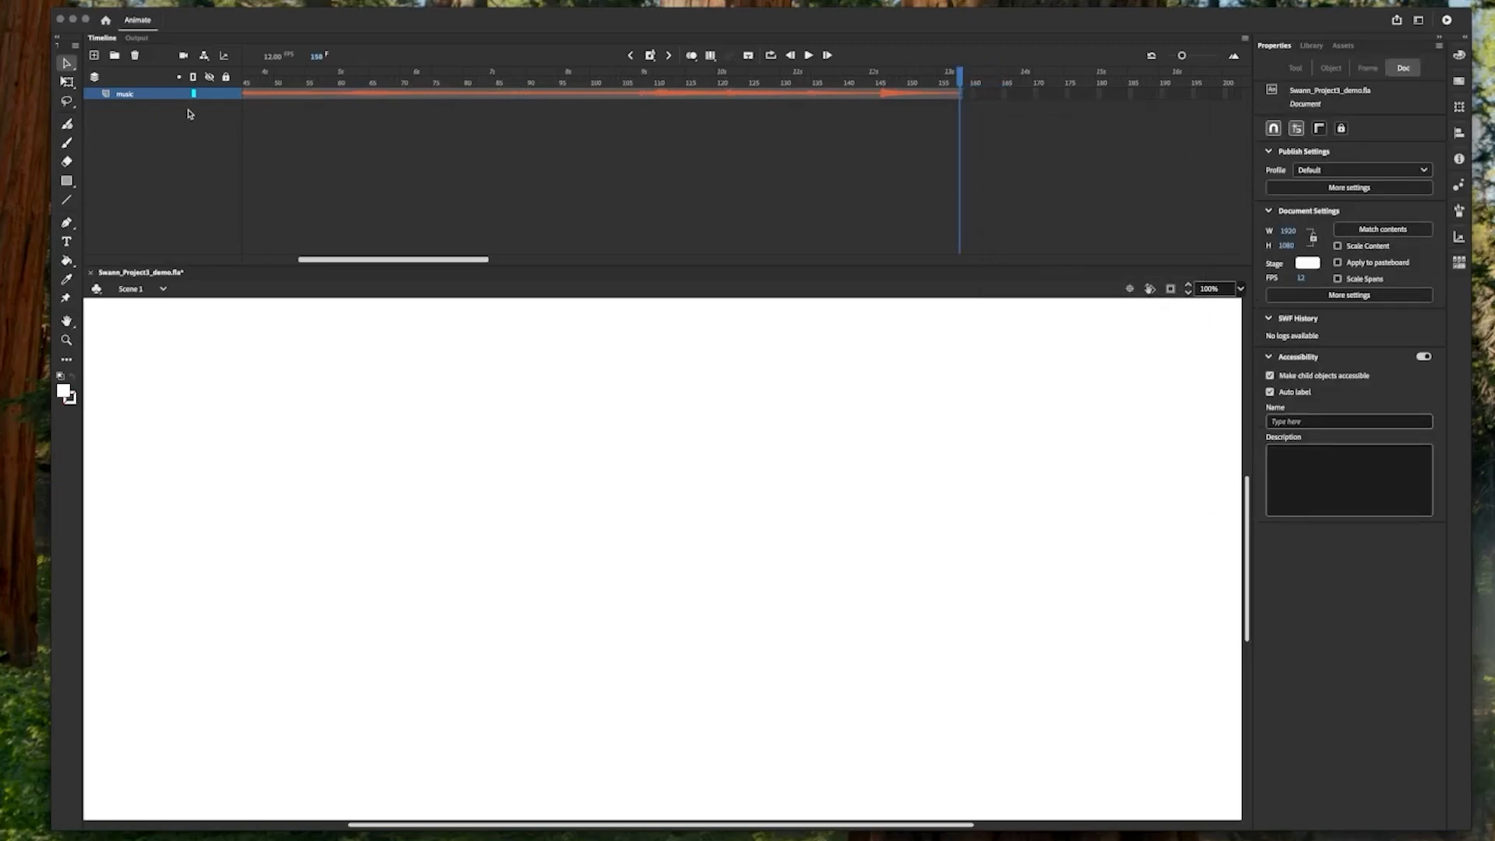
left_click(225, 94)
- Try the Event sync option for the sound on the music layer, restore Stream and return the playhead to the start
left_click_drag(960, 75, 286, 75)
left_click(403, 96)
left_click(366, 95)
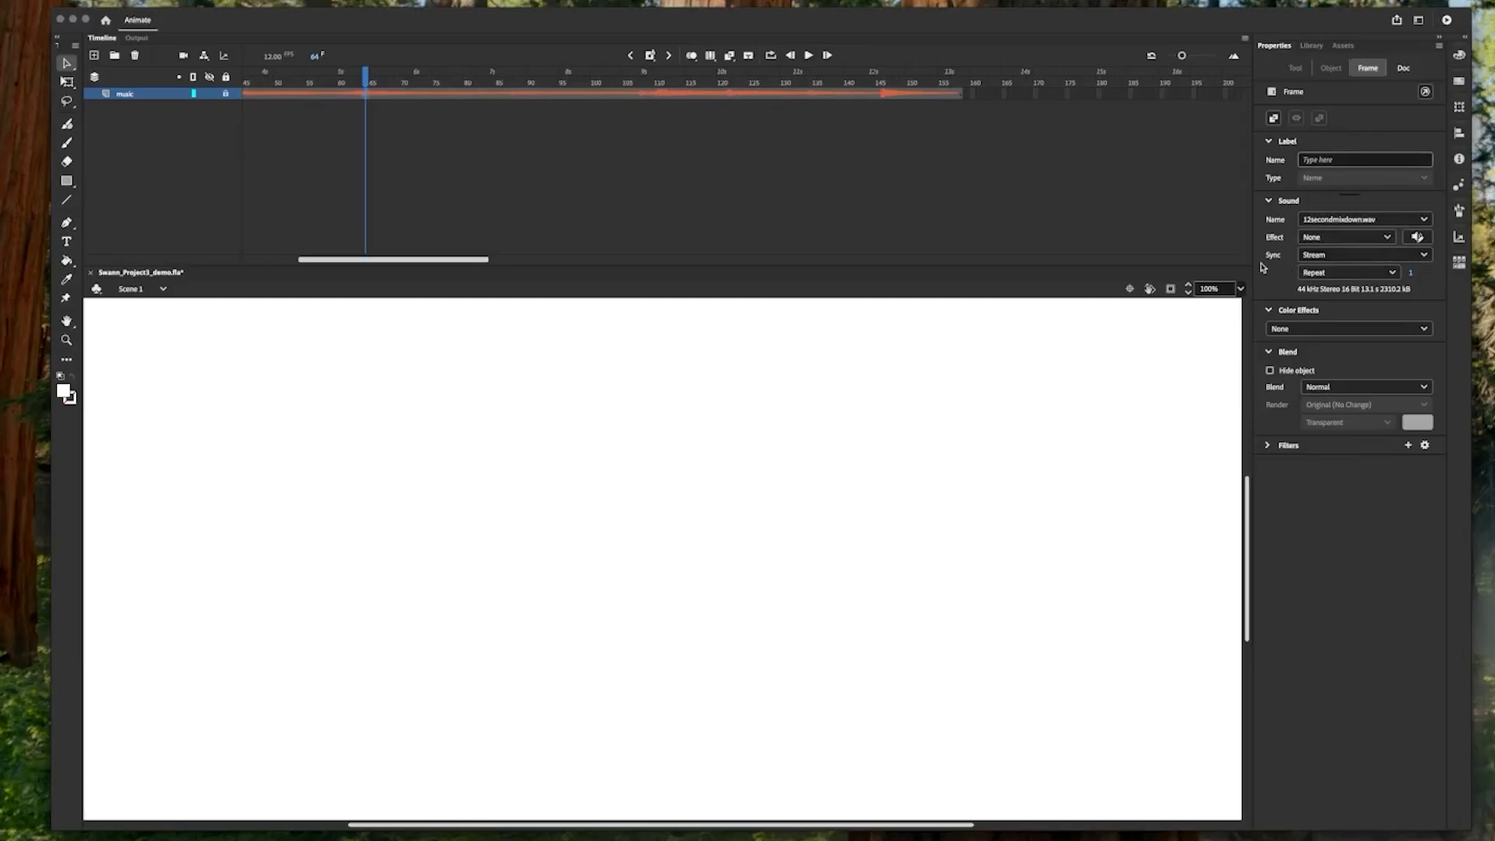
left_click(1325, 256)
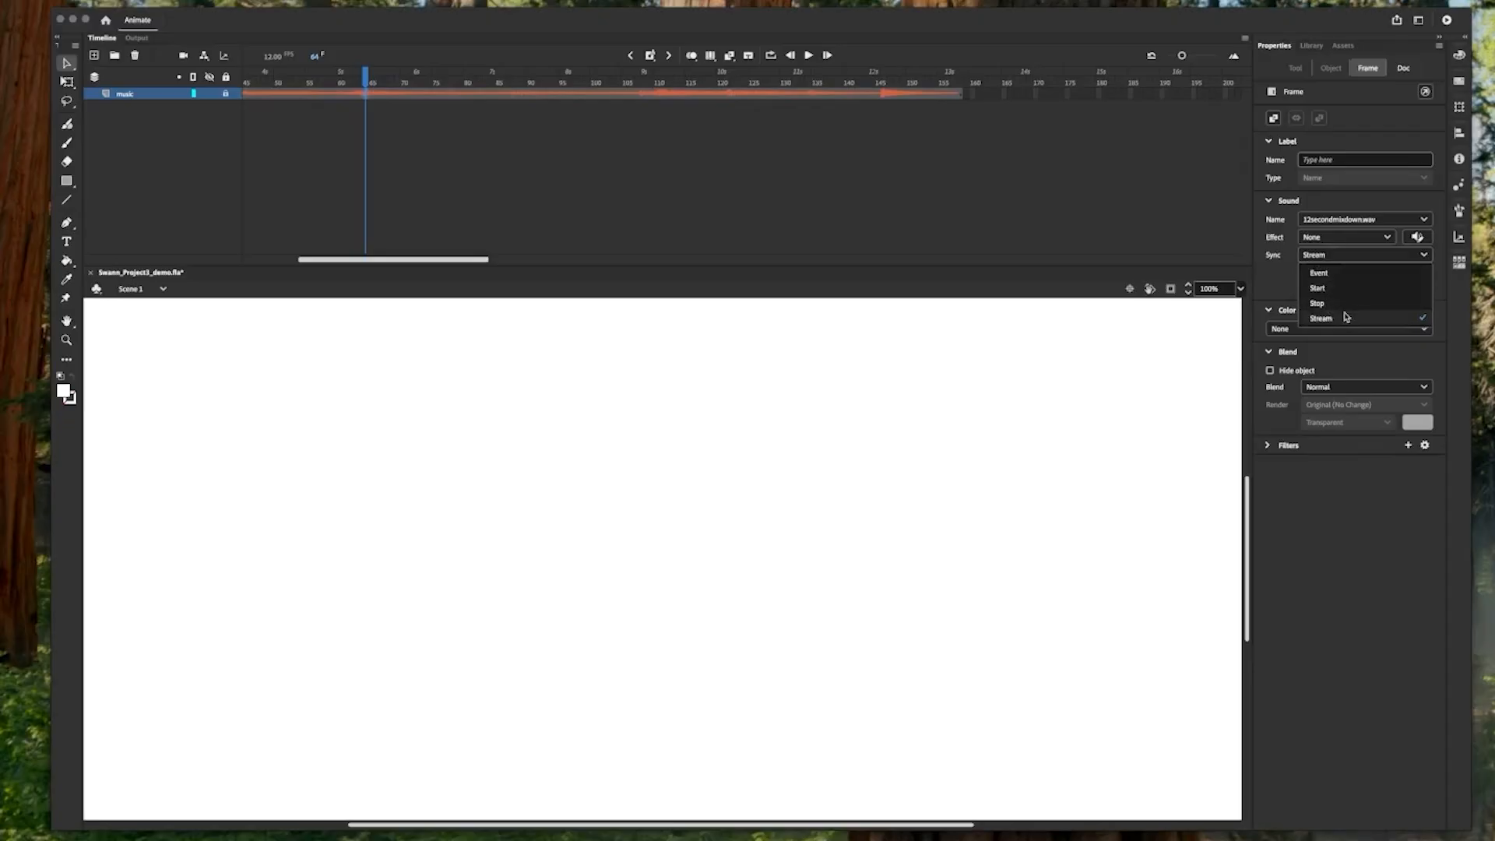
left_click(1333, 273)
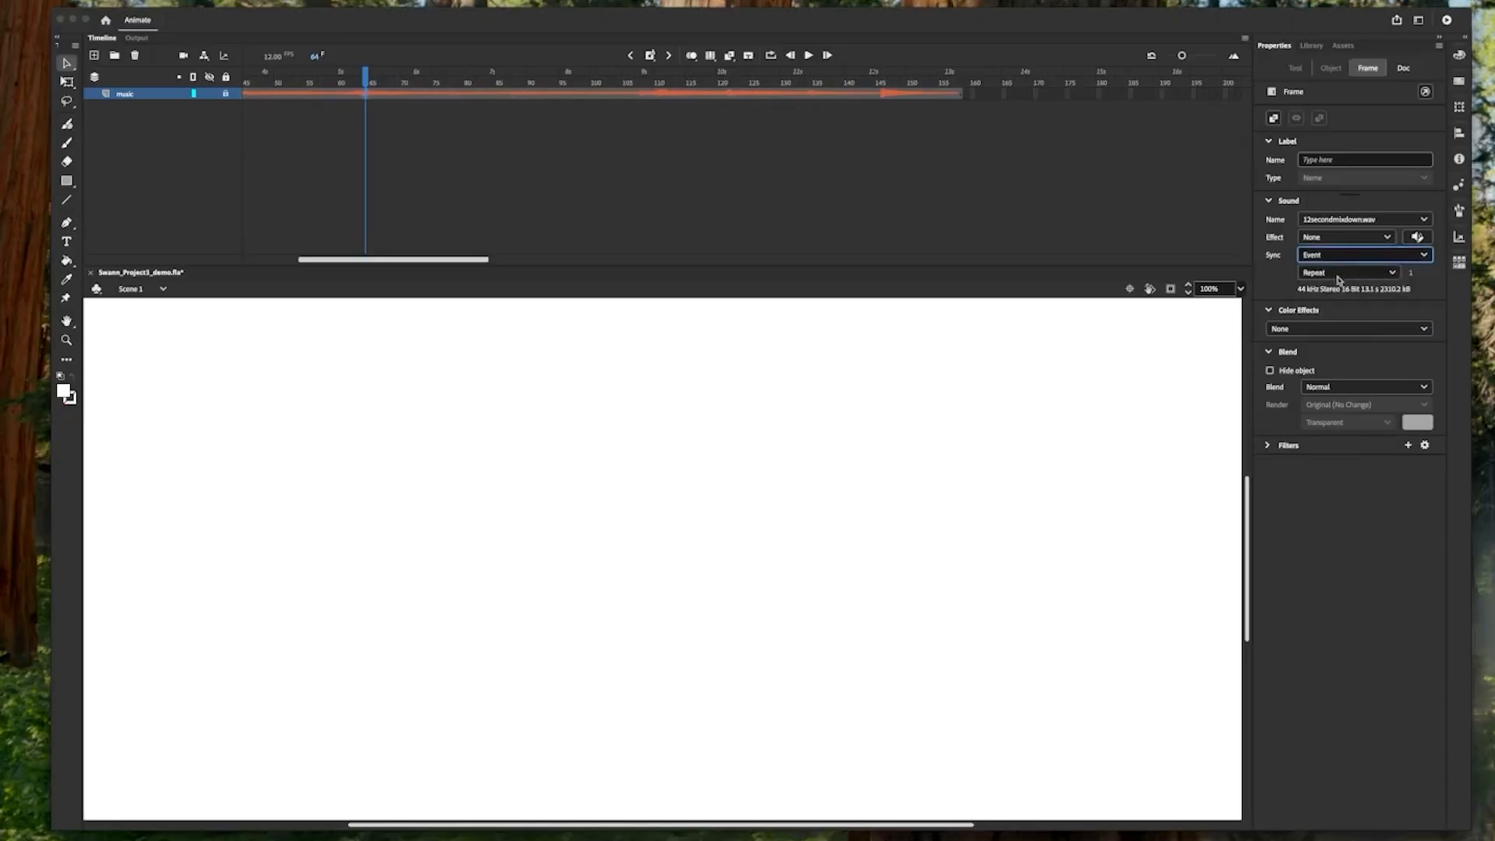
left_click(1346, 257)
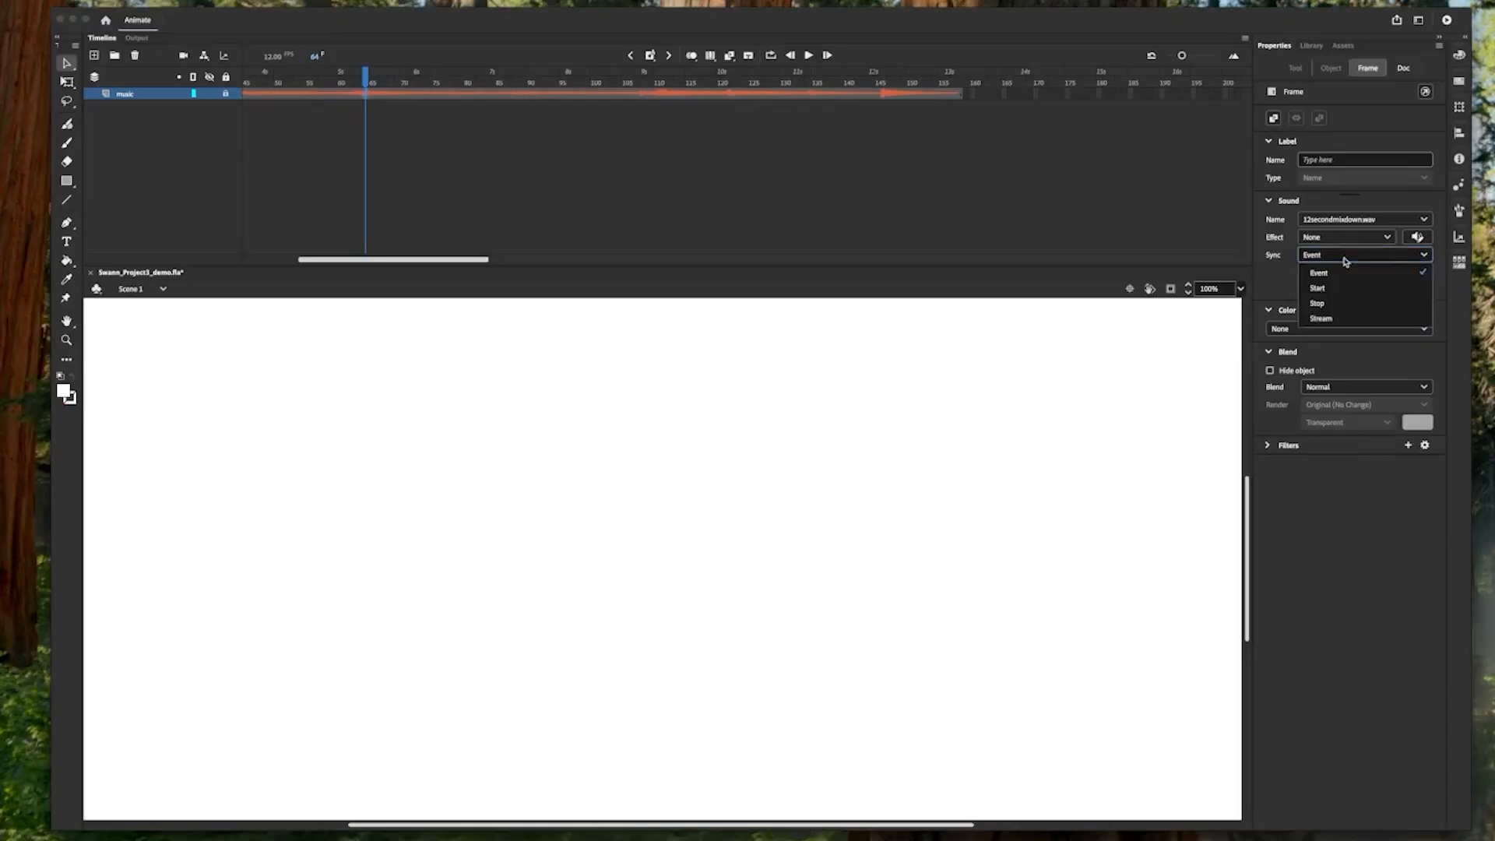
left_click(1335, 319)
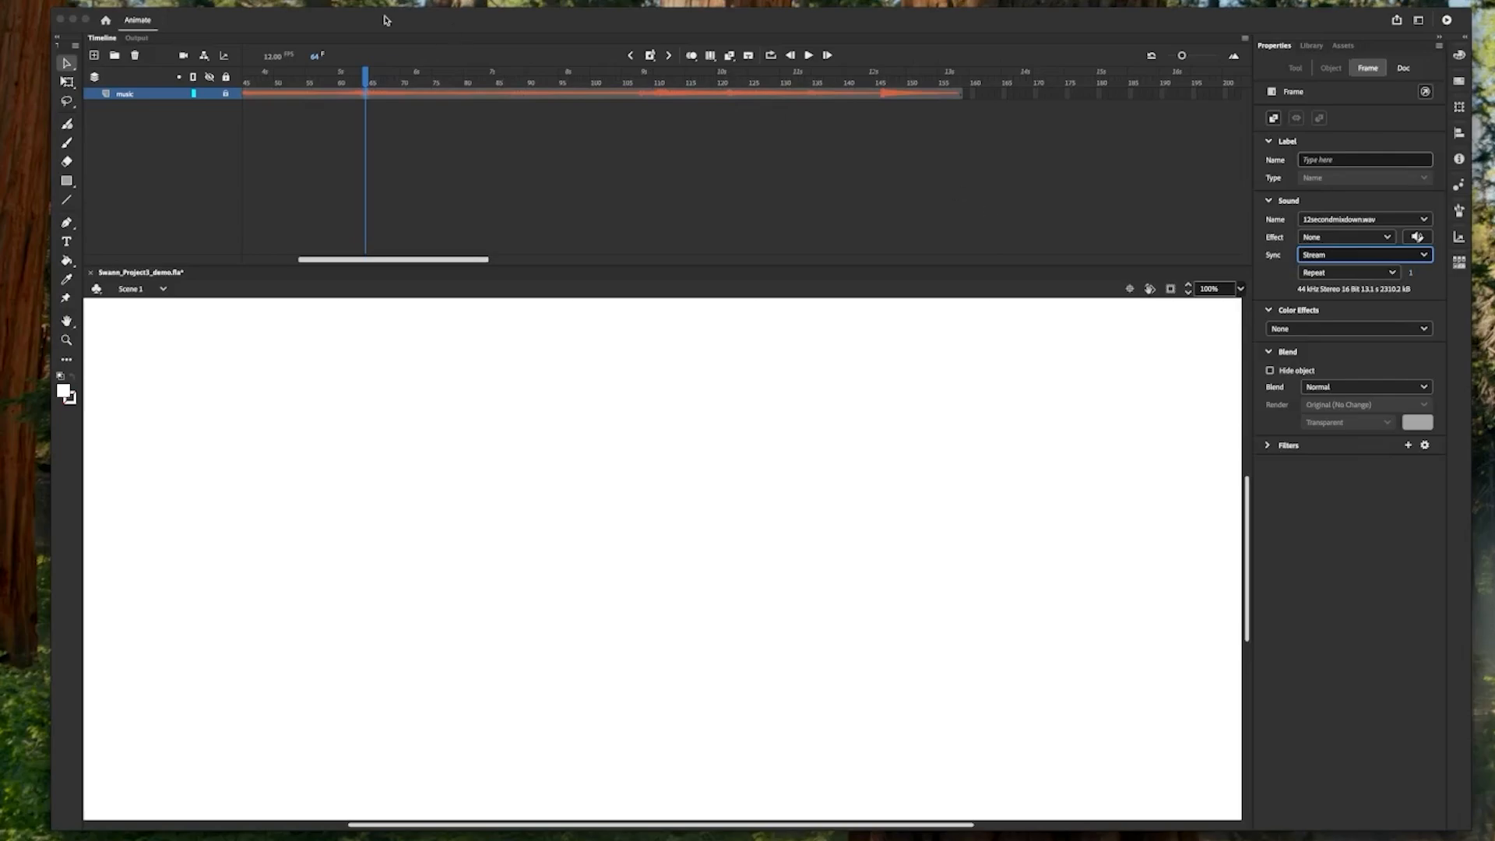
left_click_drag(366, 74, 169, 43)
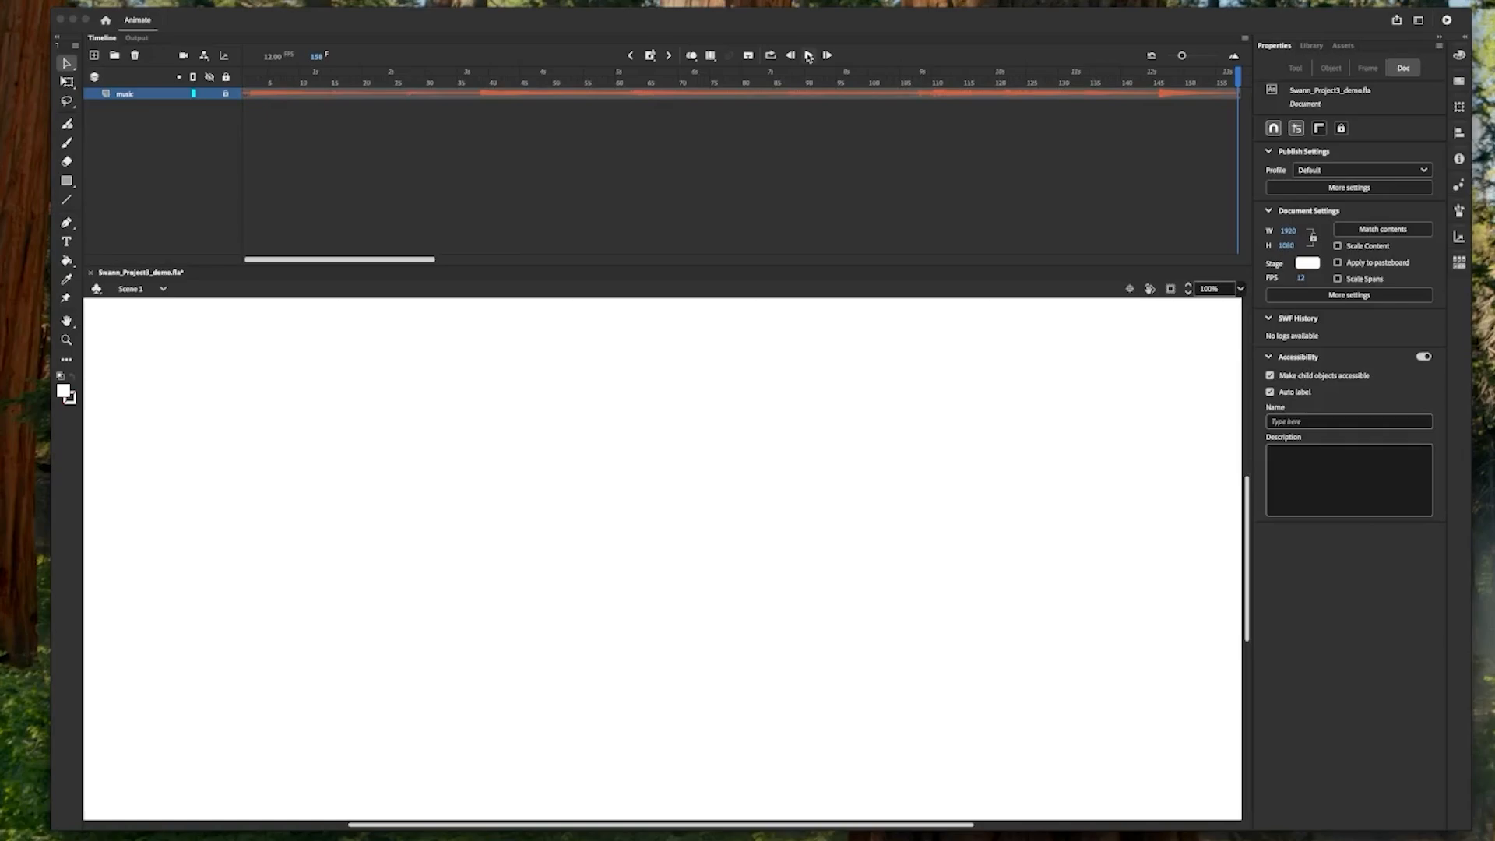
- Add a new layer above the music layer and name it thumbnails
left_click(97, 57)
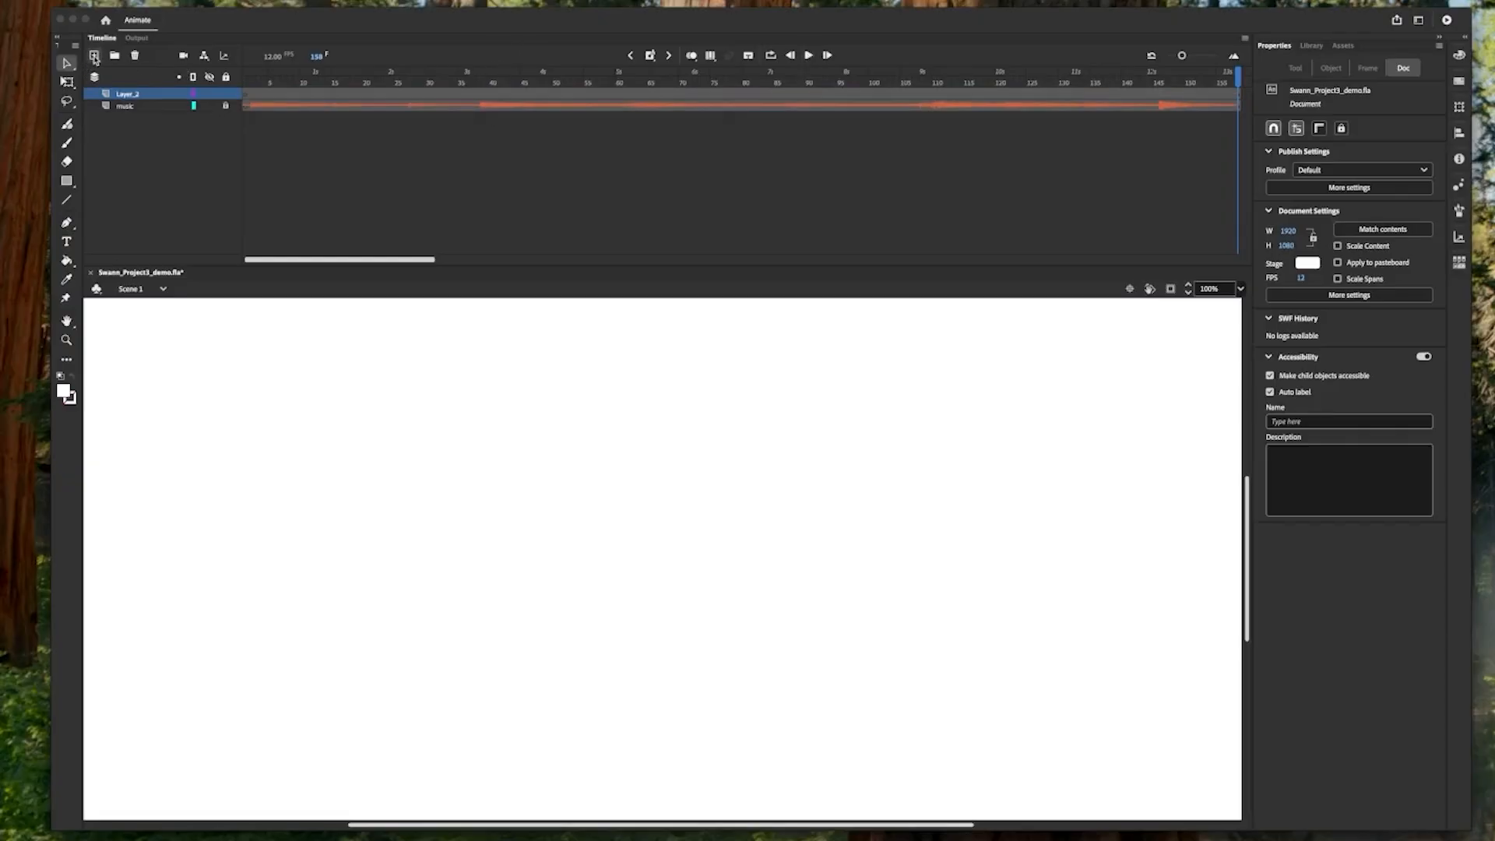
left_click(126, 96)
double_click(125, 94)
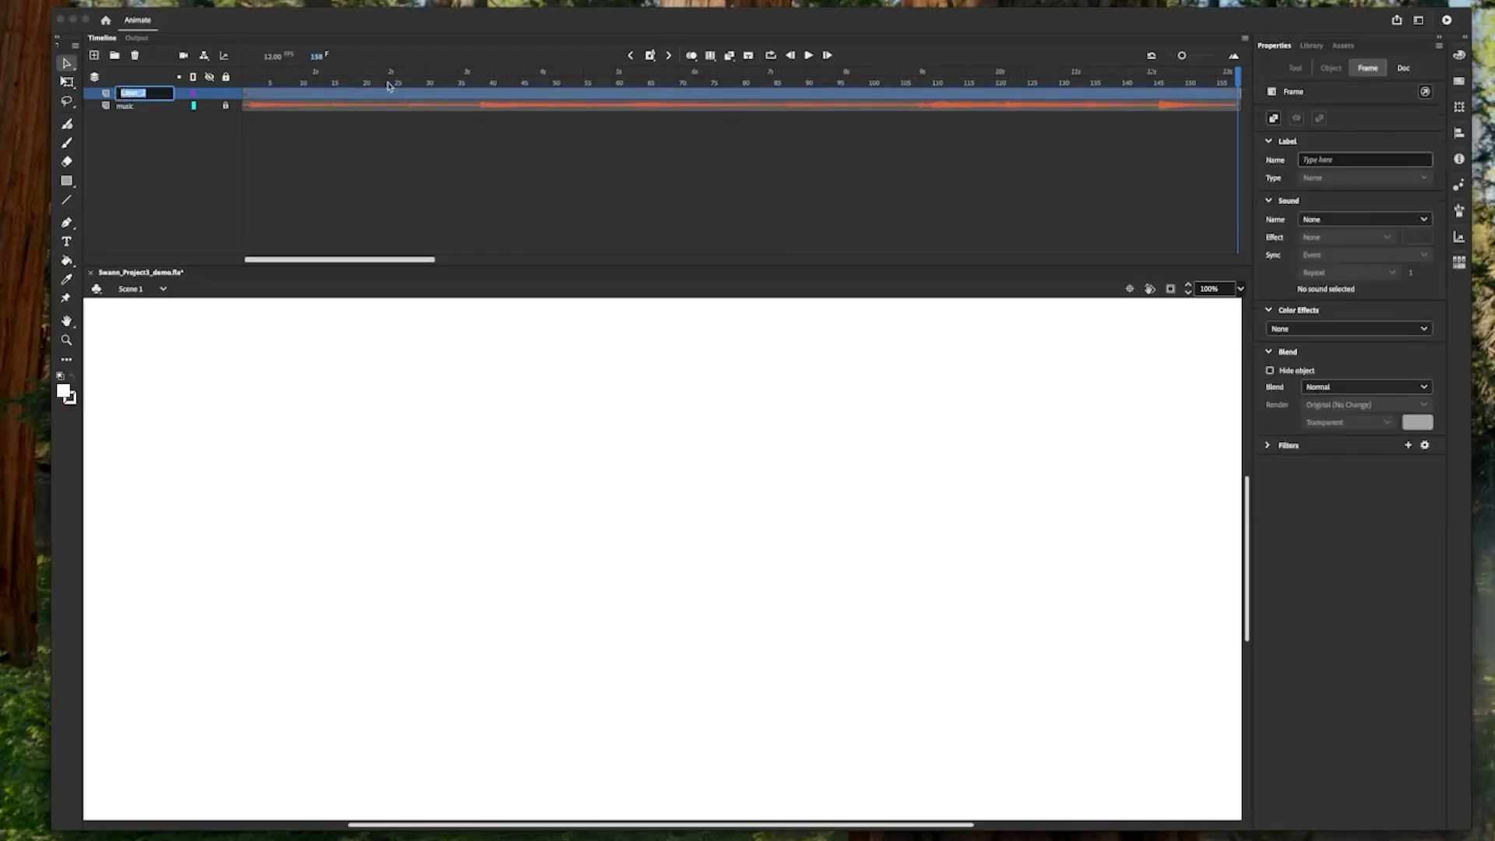
type("B")
left_click(178, 185)
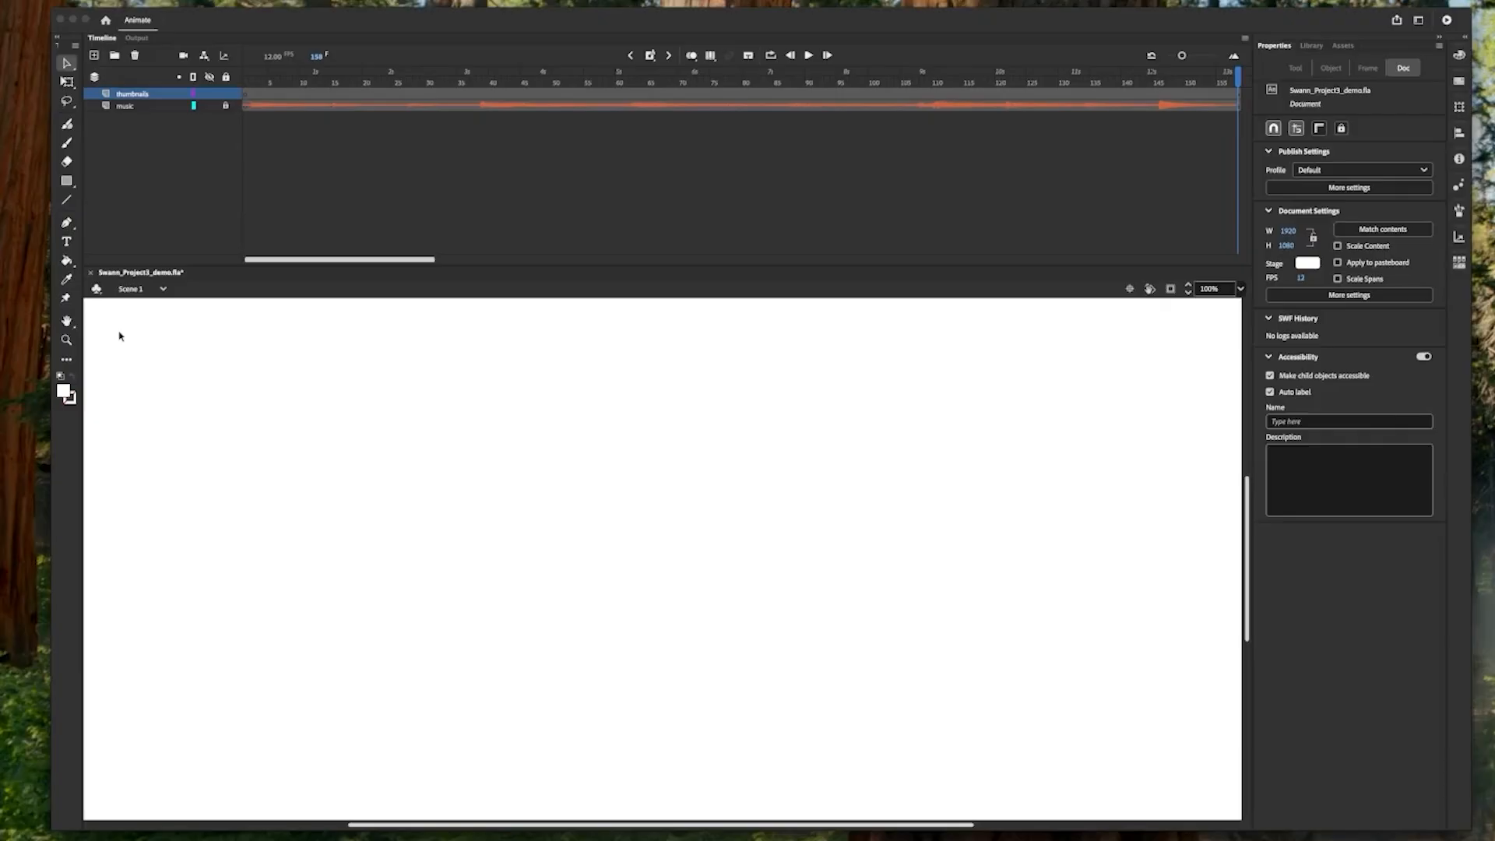
scroll(215, 369, "down", 2)
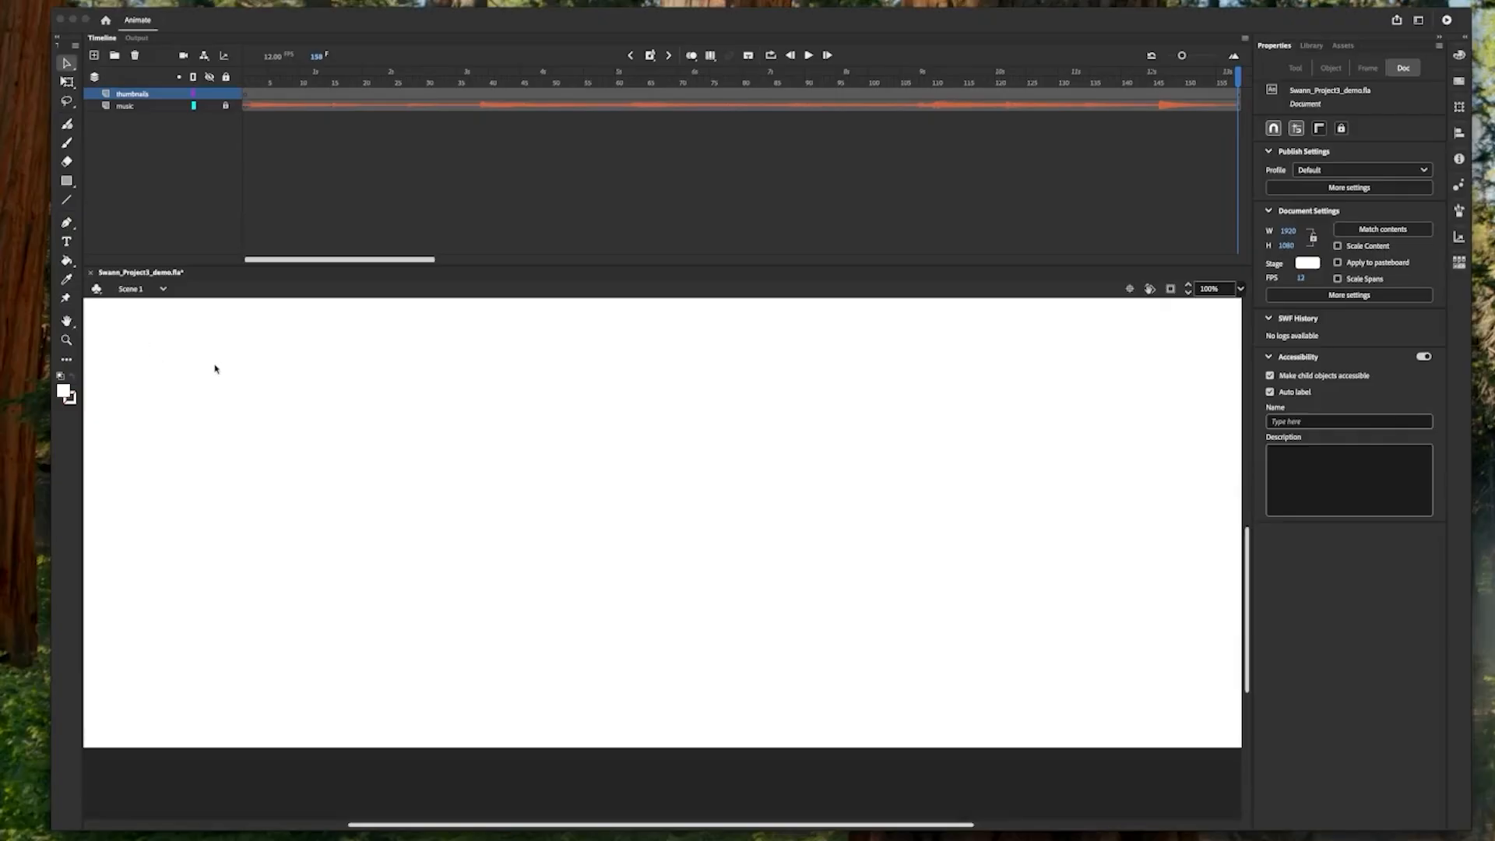
key("ctrl+minus")
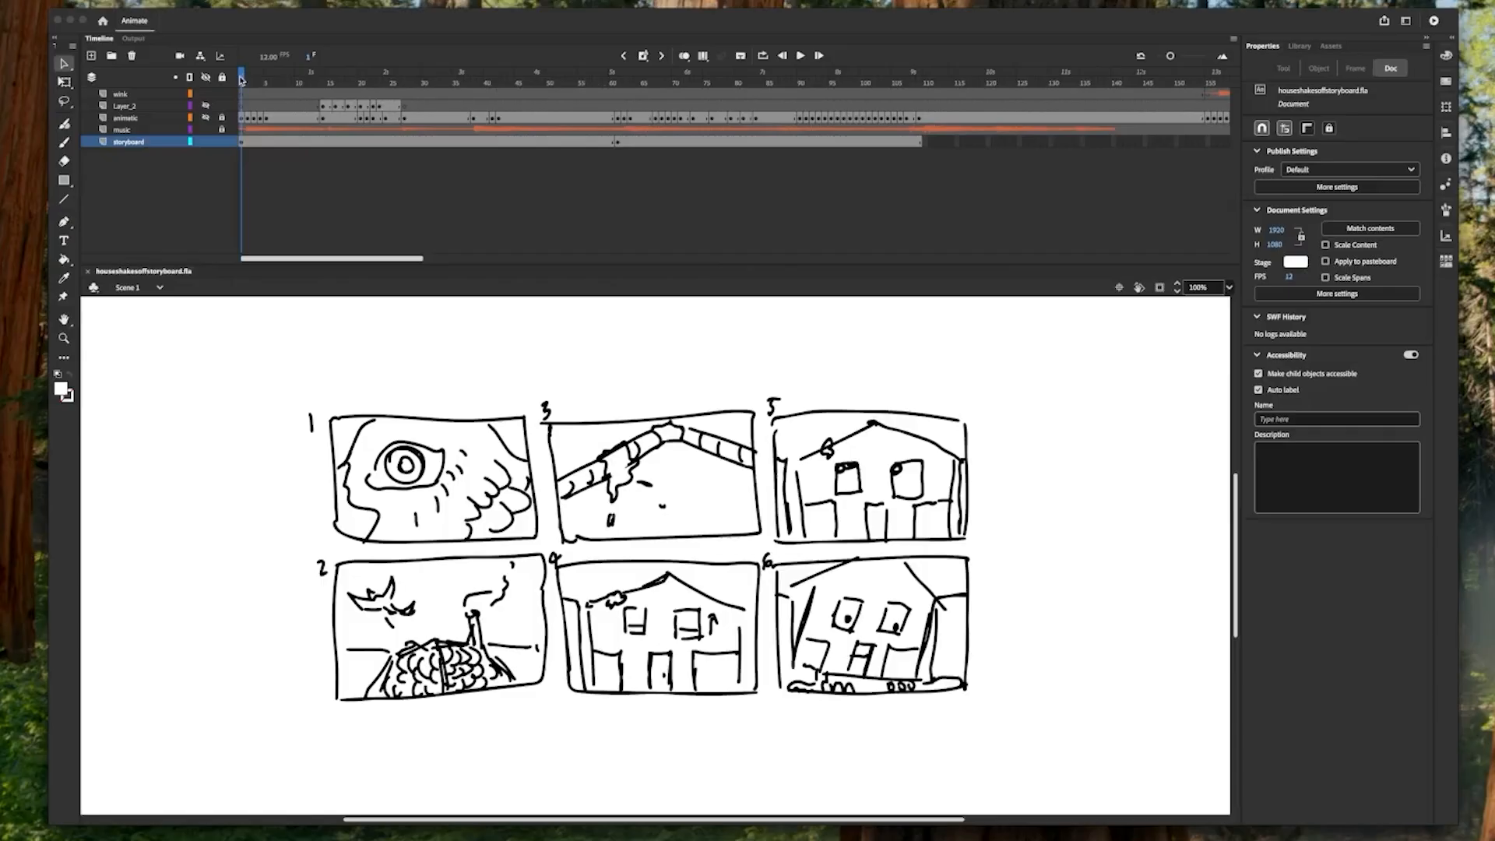
- Review the thumbnail panels on the storyboard layer of houseshakeoffstoryboard.fla at frames 1 and 61
left_click_drag(247, 78, 619, 86)
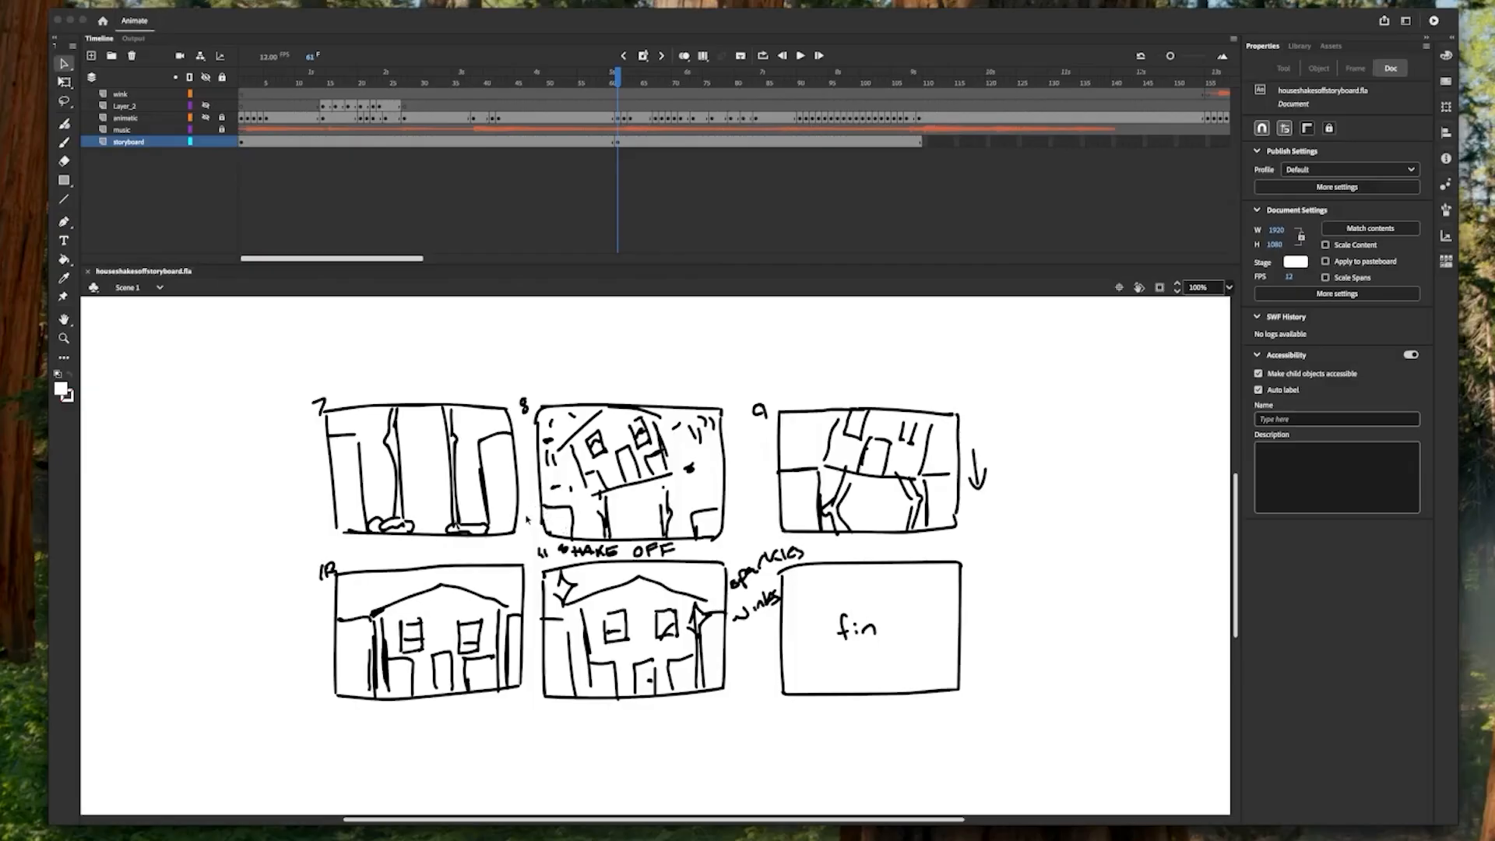
scroll(476, 566, "down", 2)
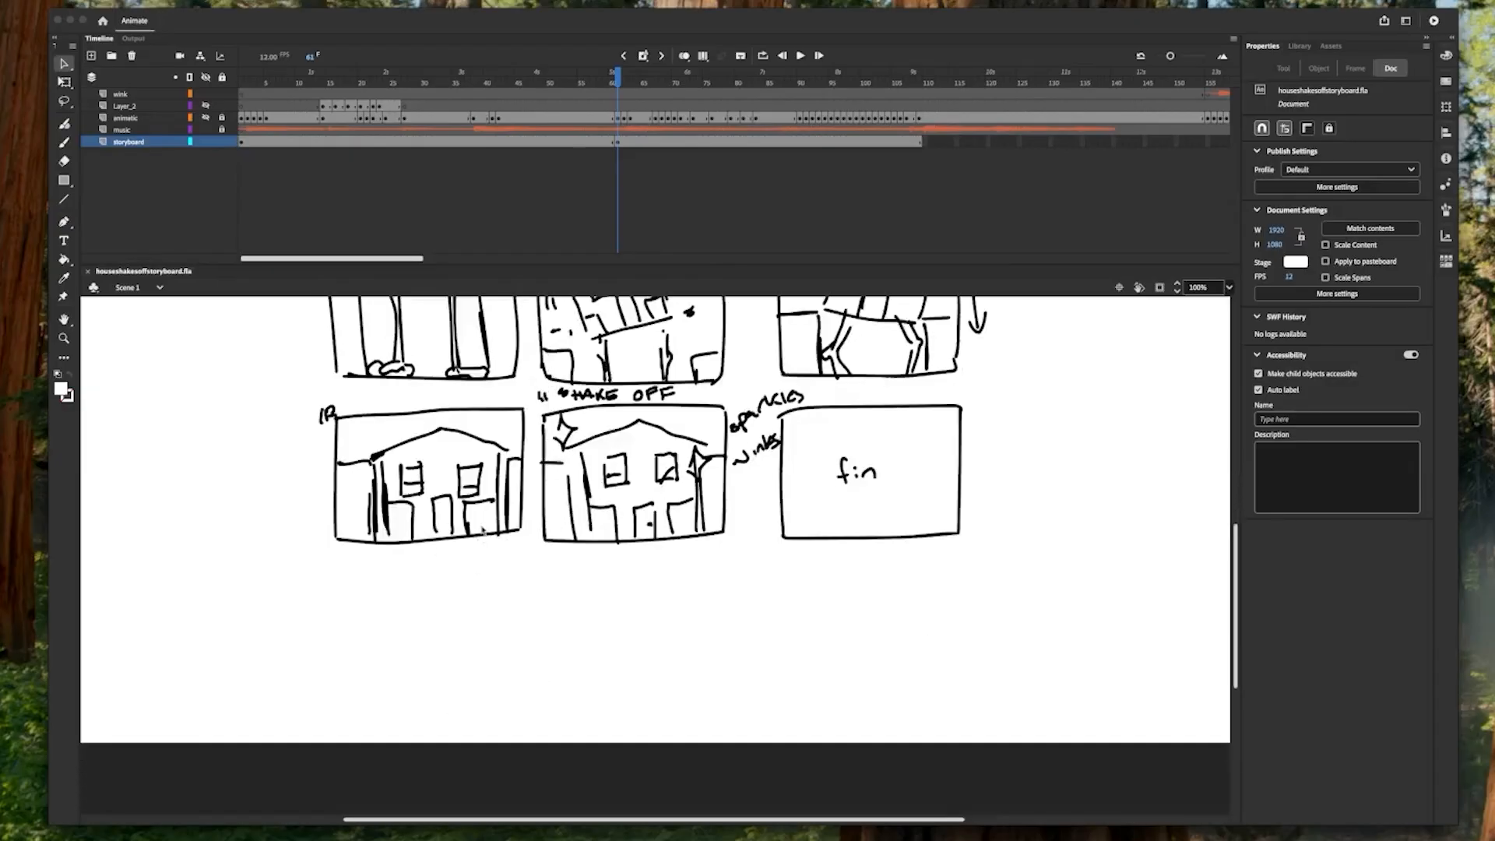
scroll(481, 530, "up", 8)
scroll(481, 531, "down", 6)
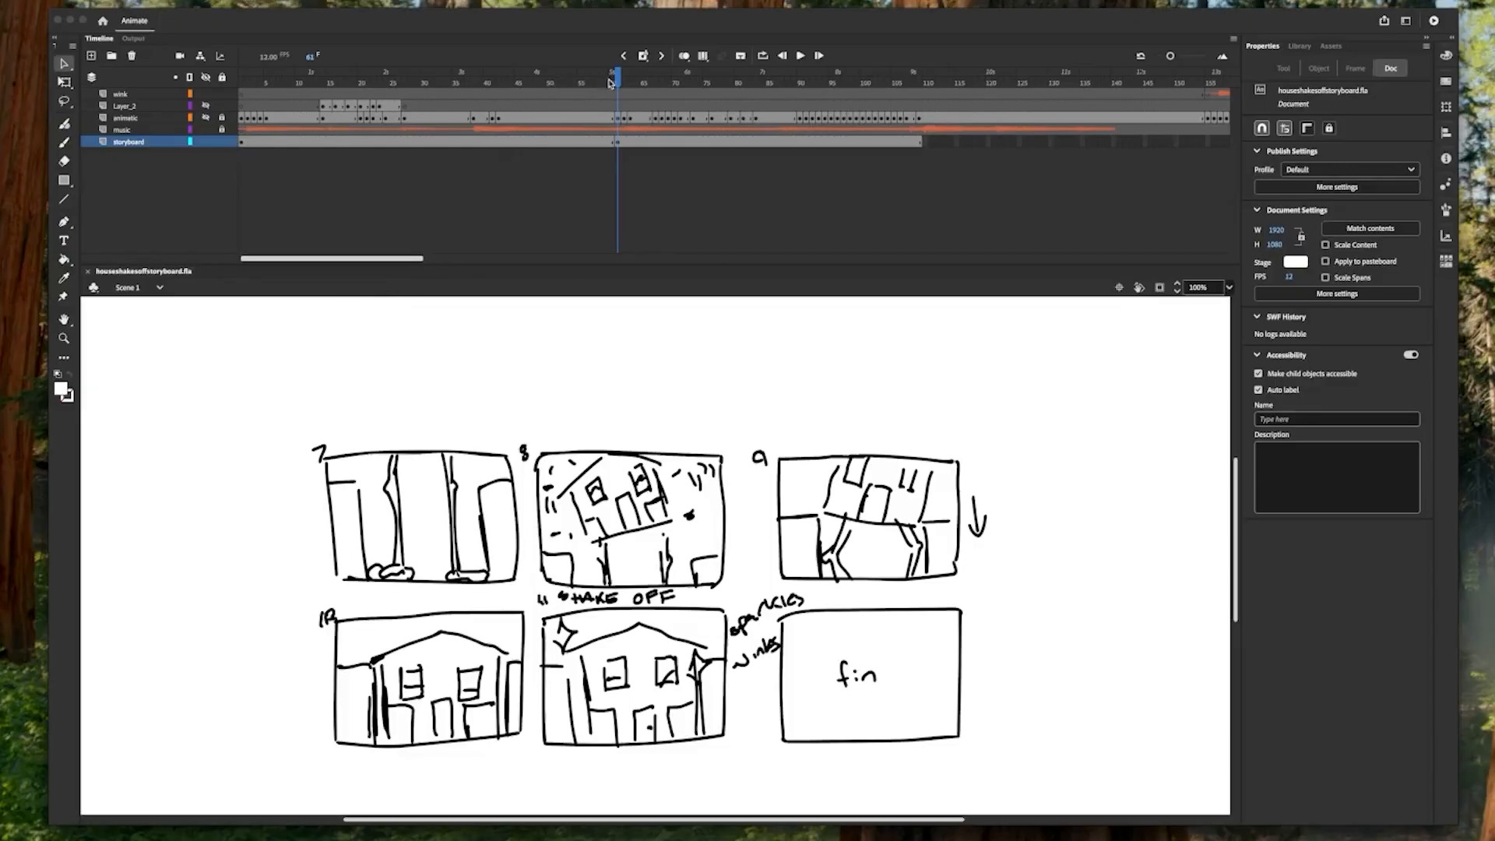
left_click_drag(617, 80, 241, 79)
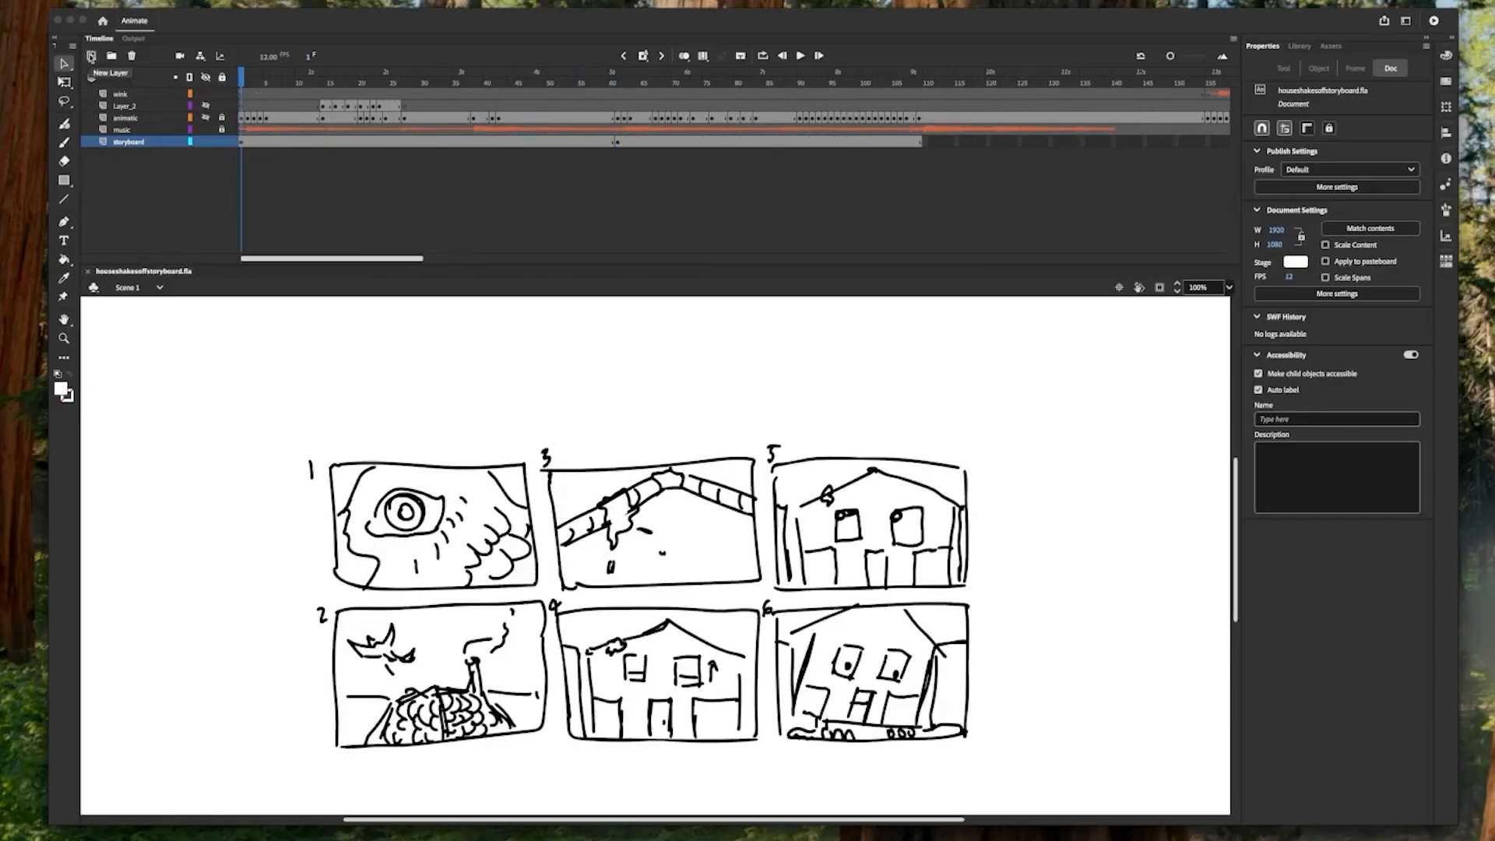
- Add a new layer above the storyboard layer and name it animatic_demo
left_click(91, 56)
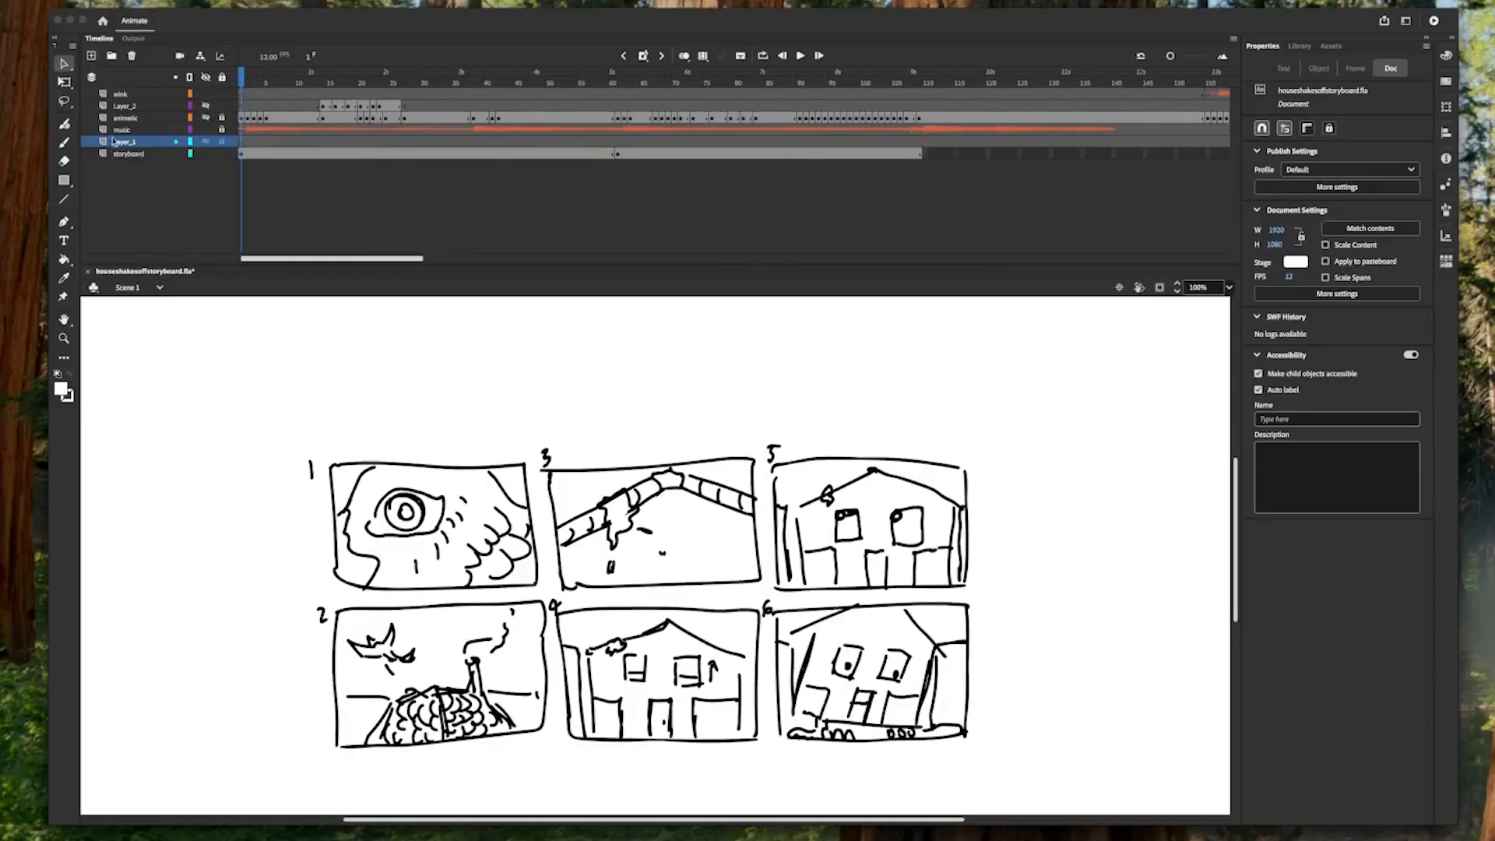
right_click(122, 144)
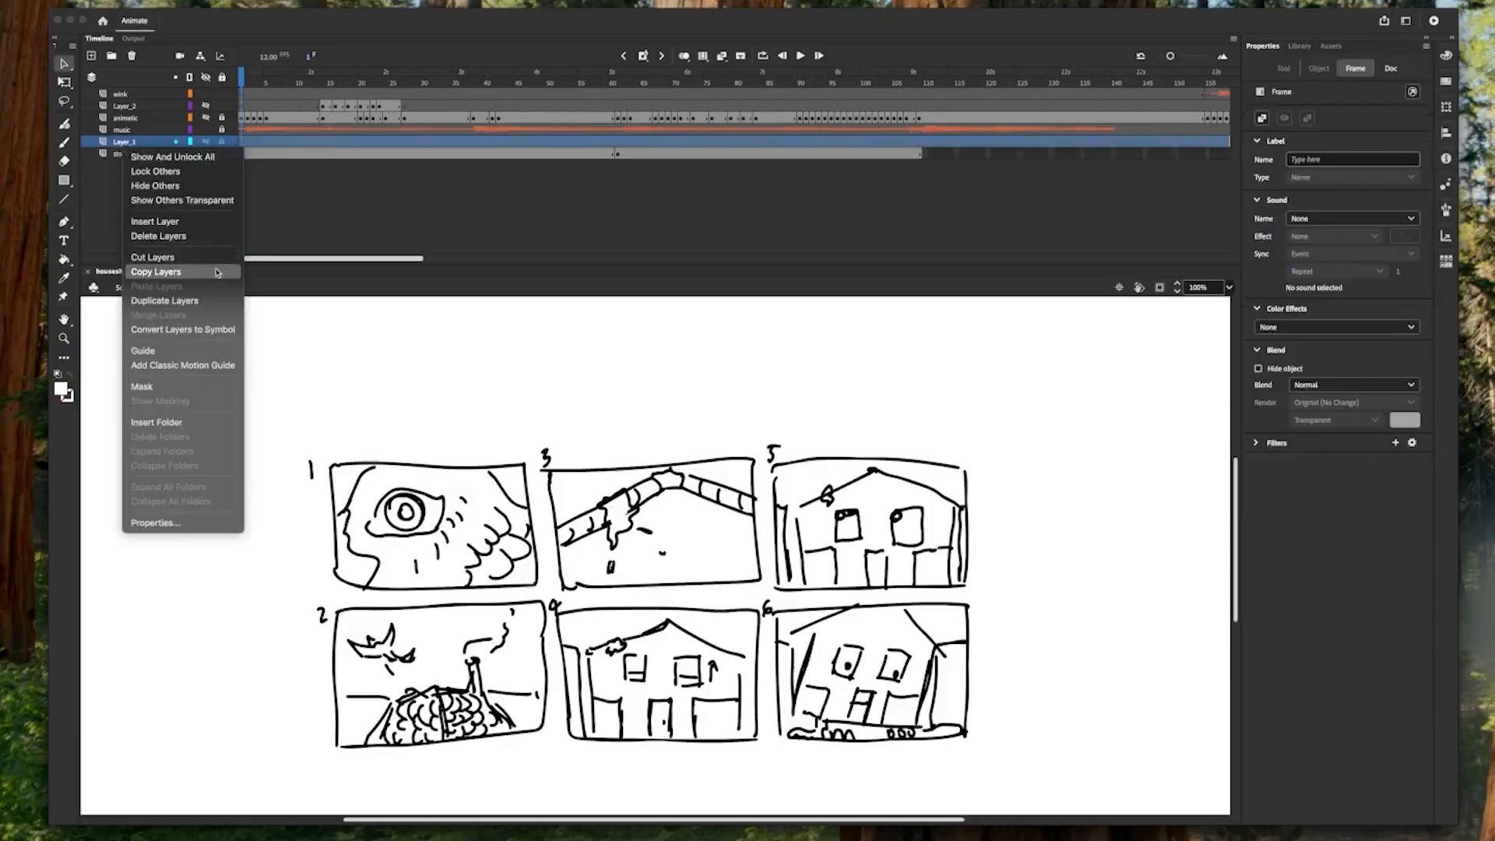
double_click(118, 142)
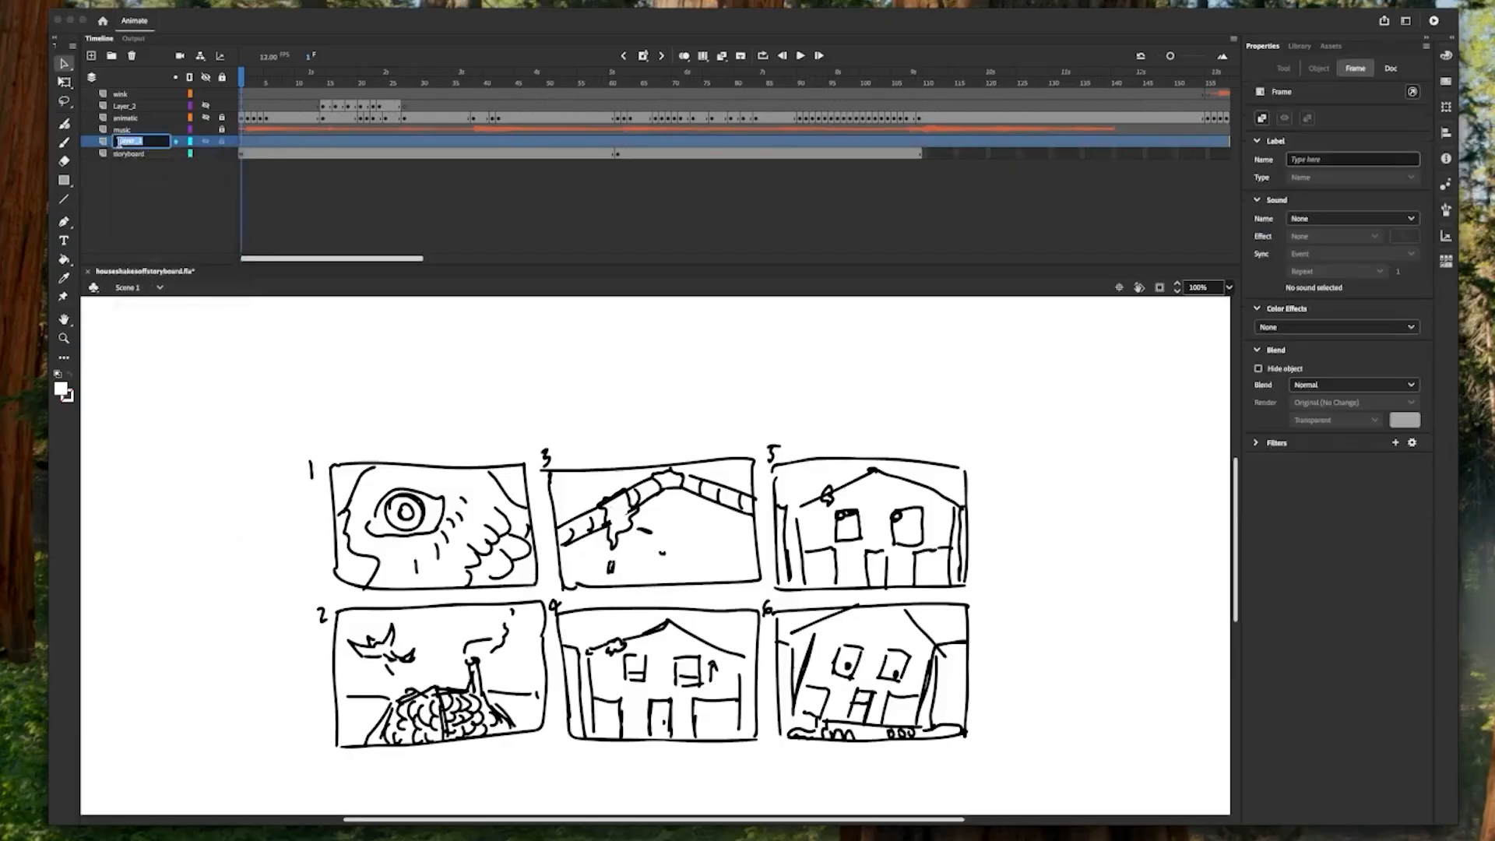
type("animatic demo")
key("Return")
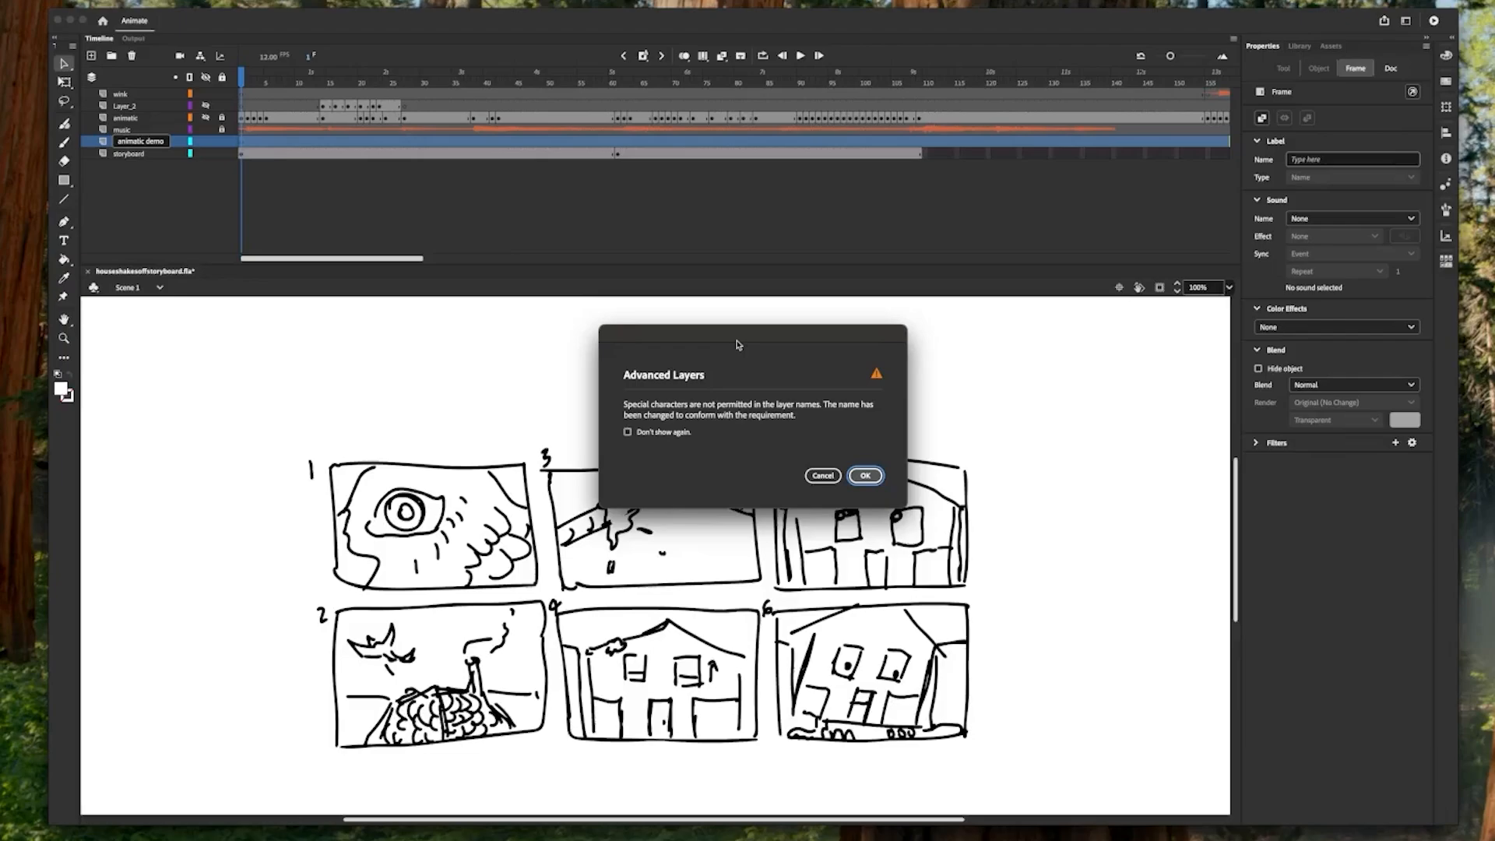
left_click(865, 475)
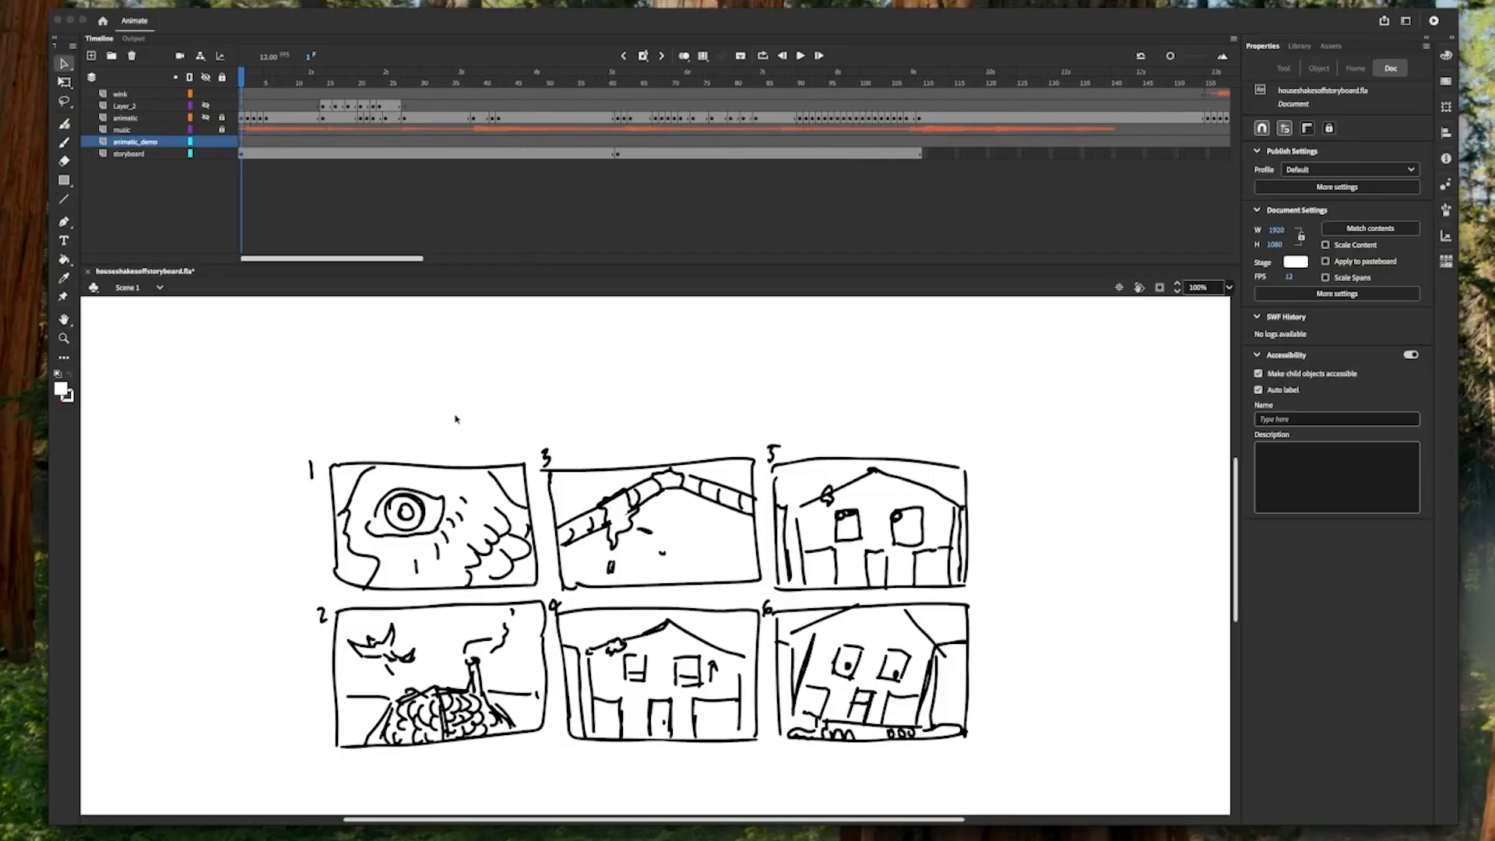
- Copy the panel 1 eye drawing from the storyboard layer into frame 1 of animatic_demo and enlarge it with Free Transform to fill the stage
left_click(132, 153)
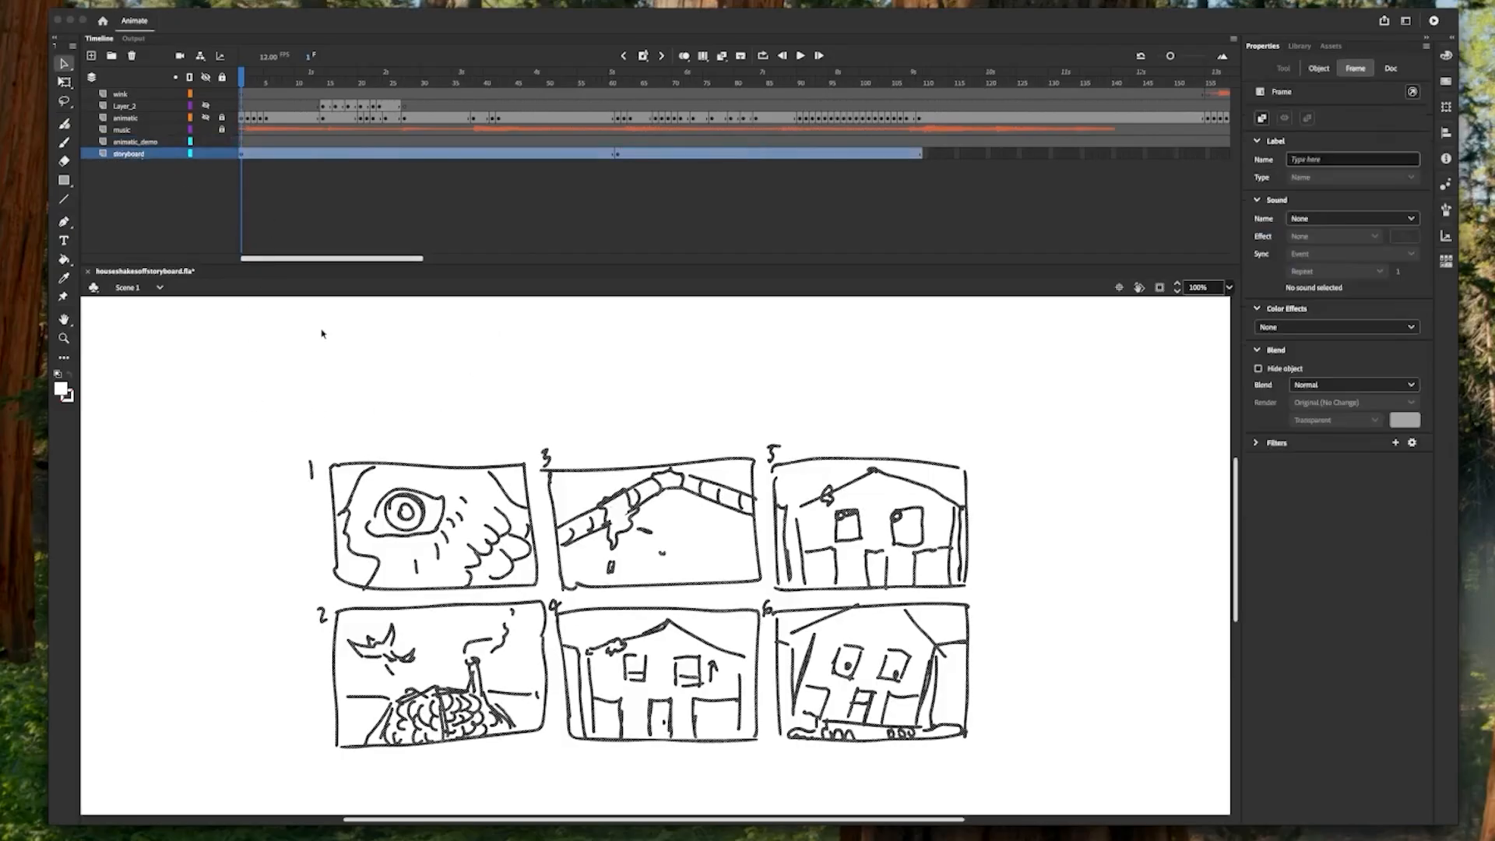
left_click(116, 347)
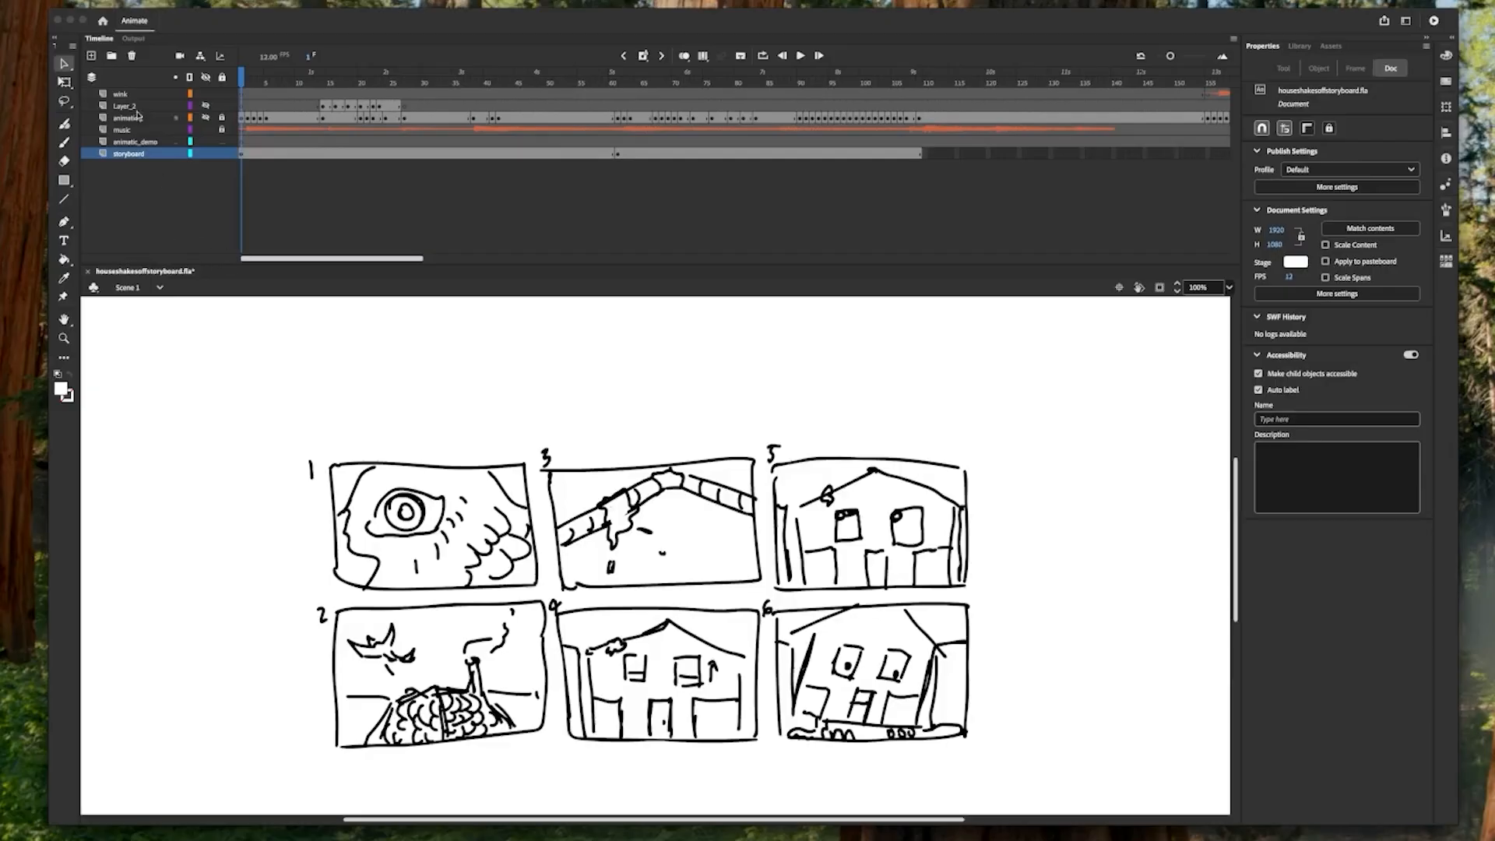
left_click(491, 501)
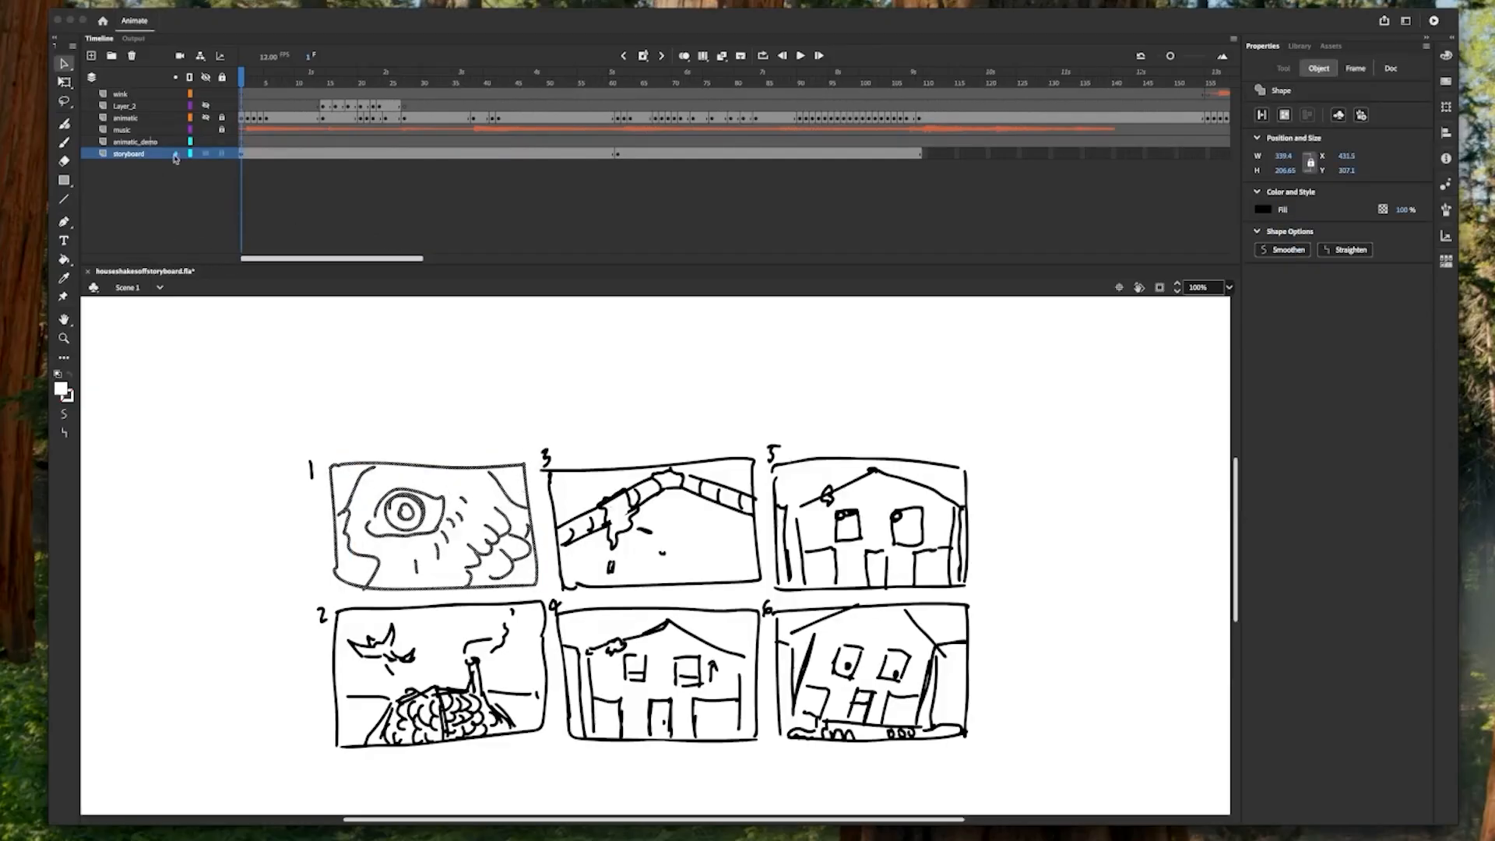
left_click(125, 142)
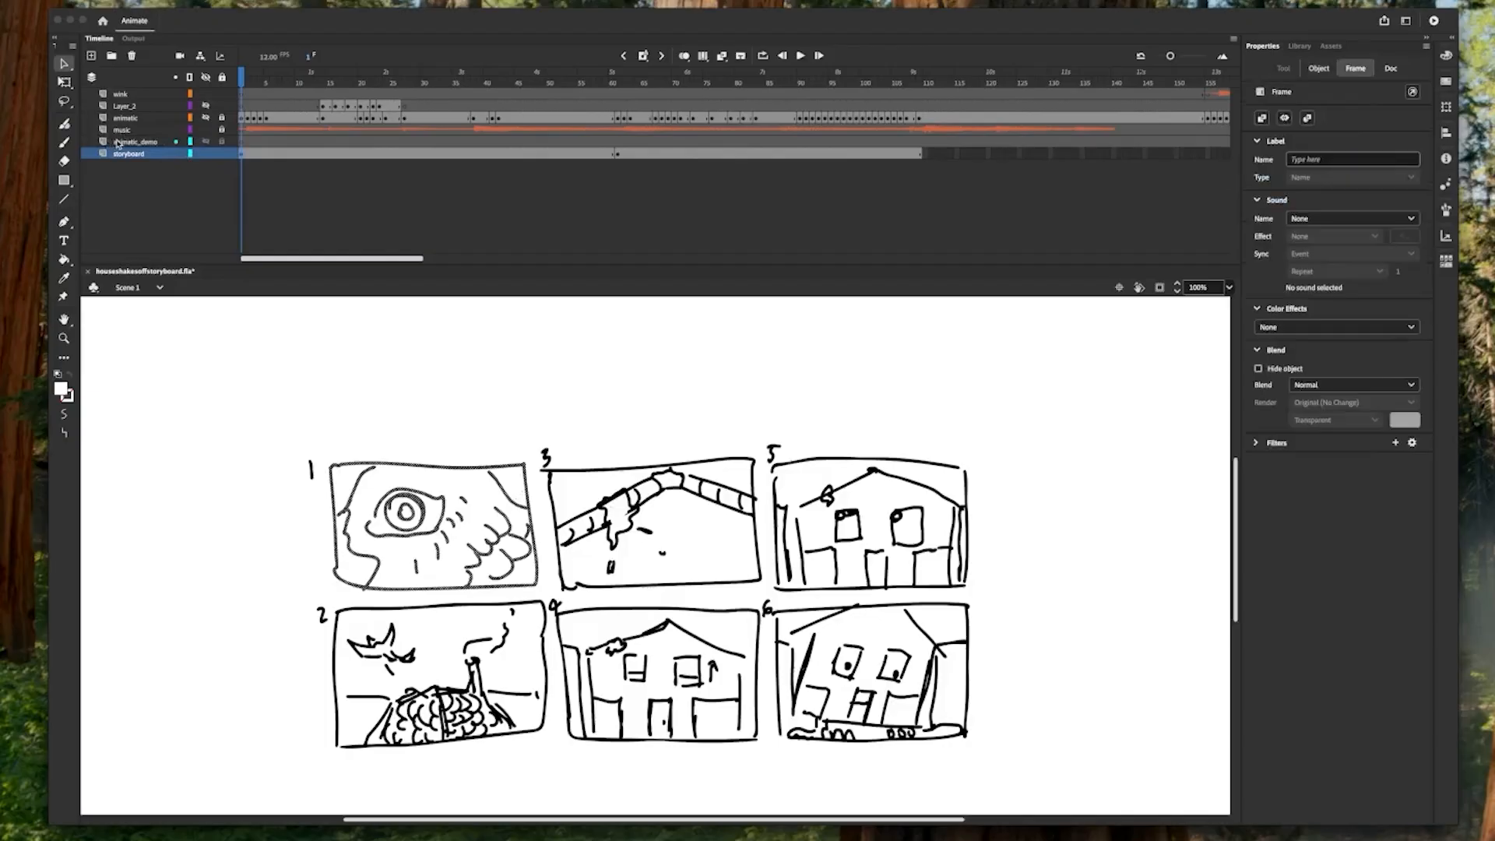
left_click(242, 143)
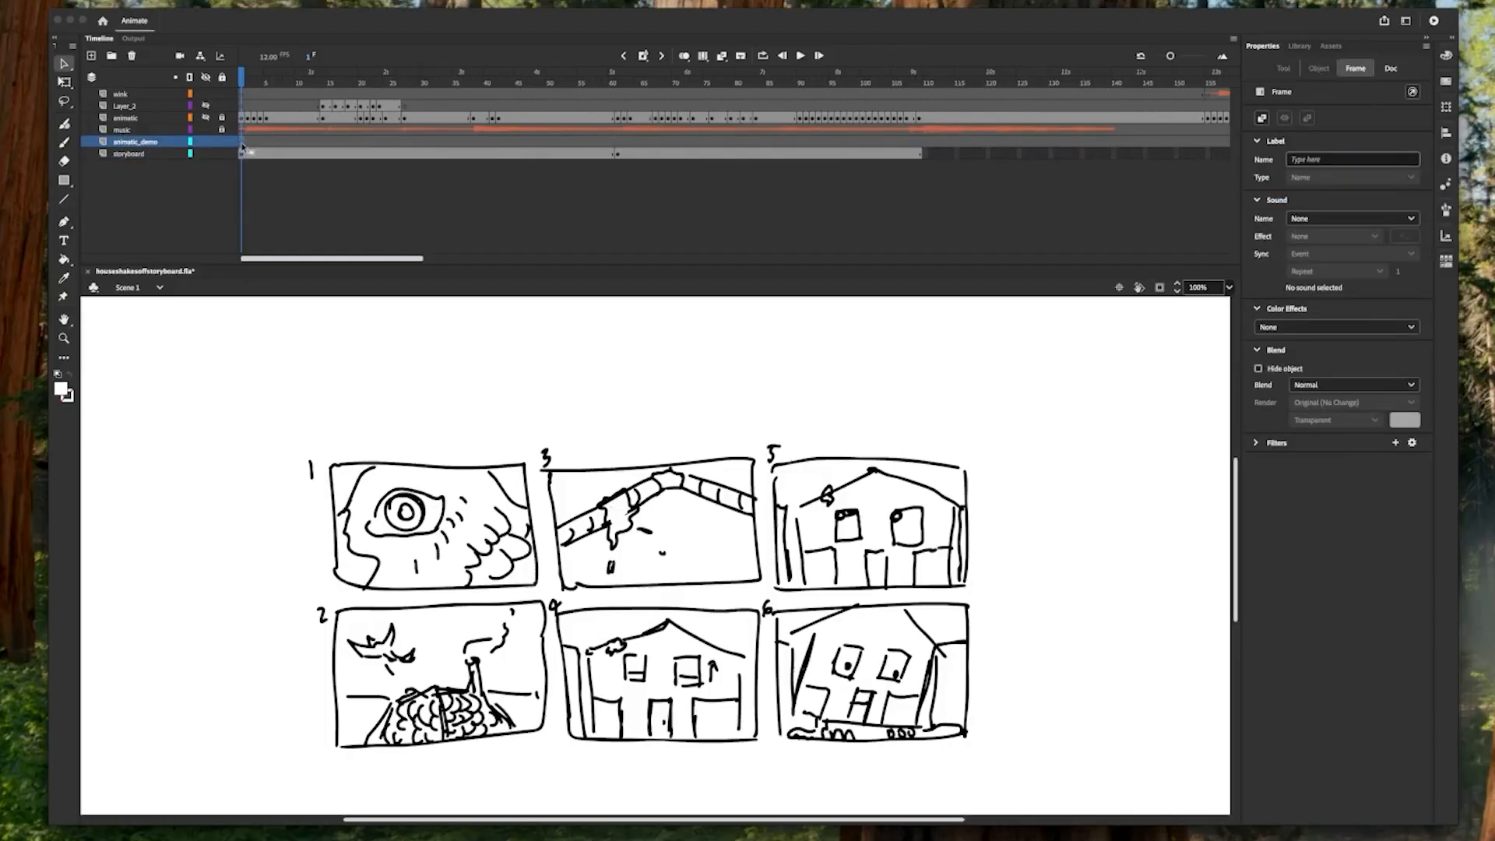
key("ctrl+v")
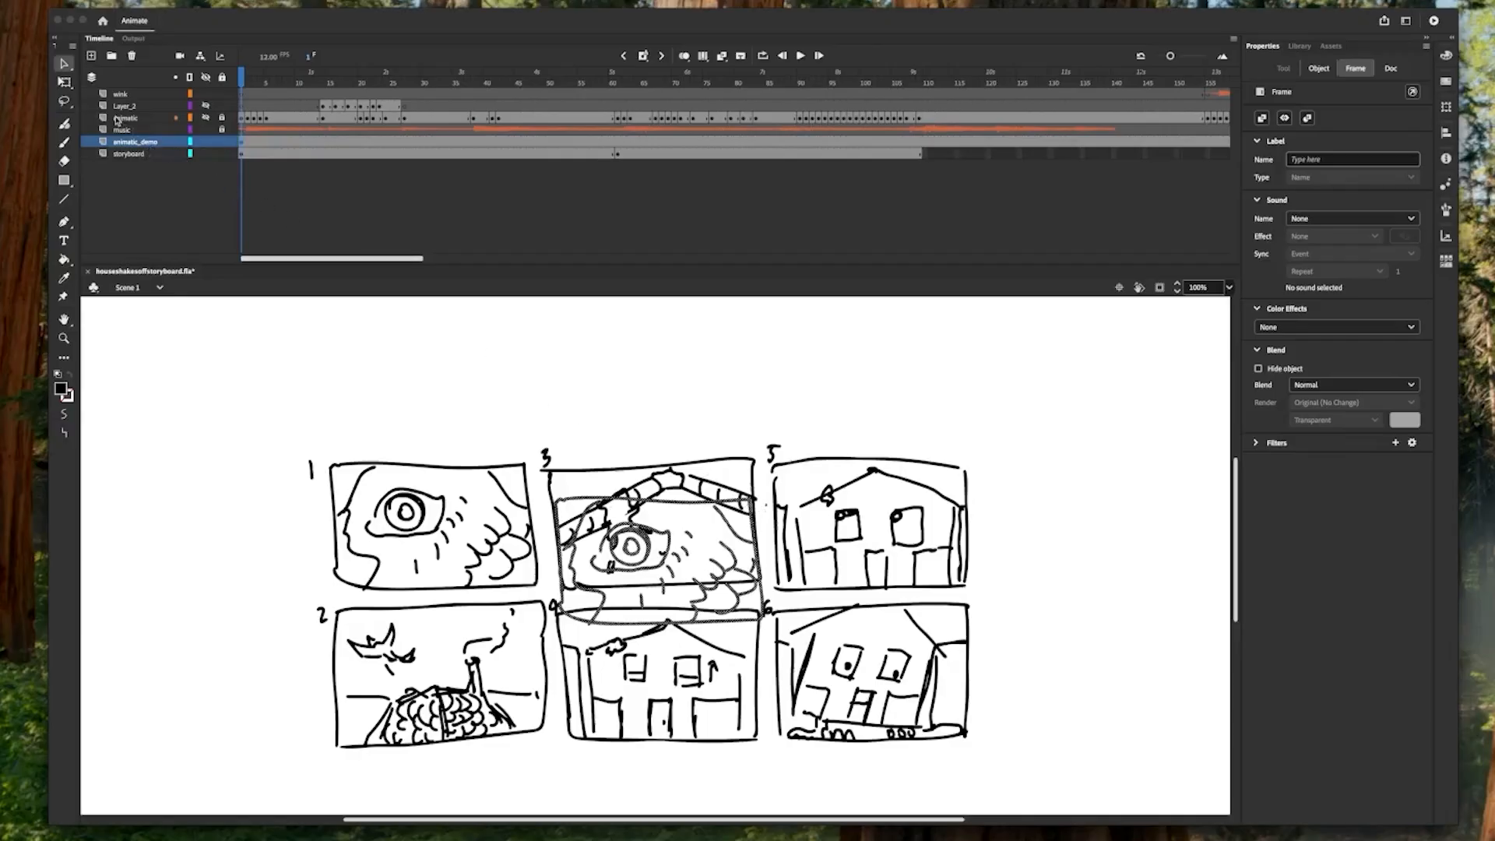
left_click(65, 82)
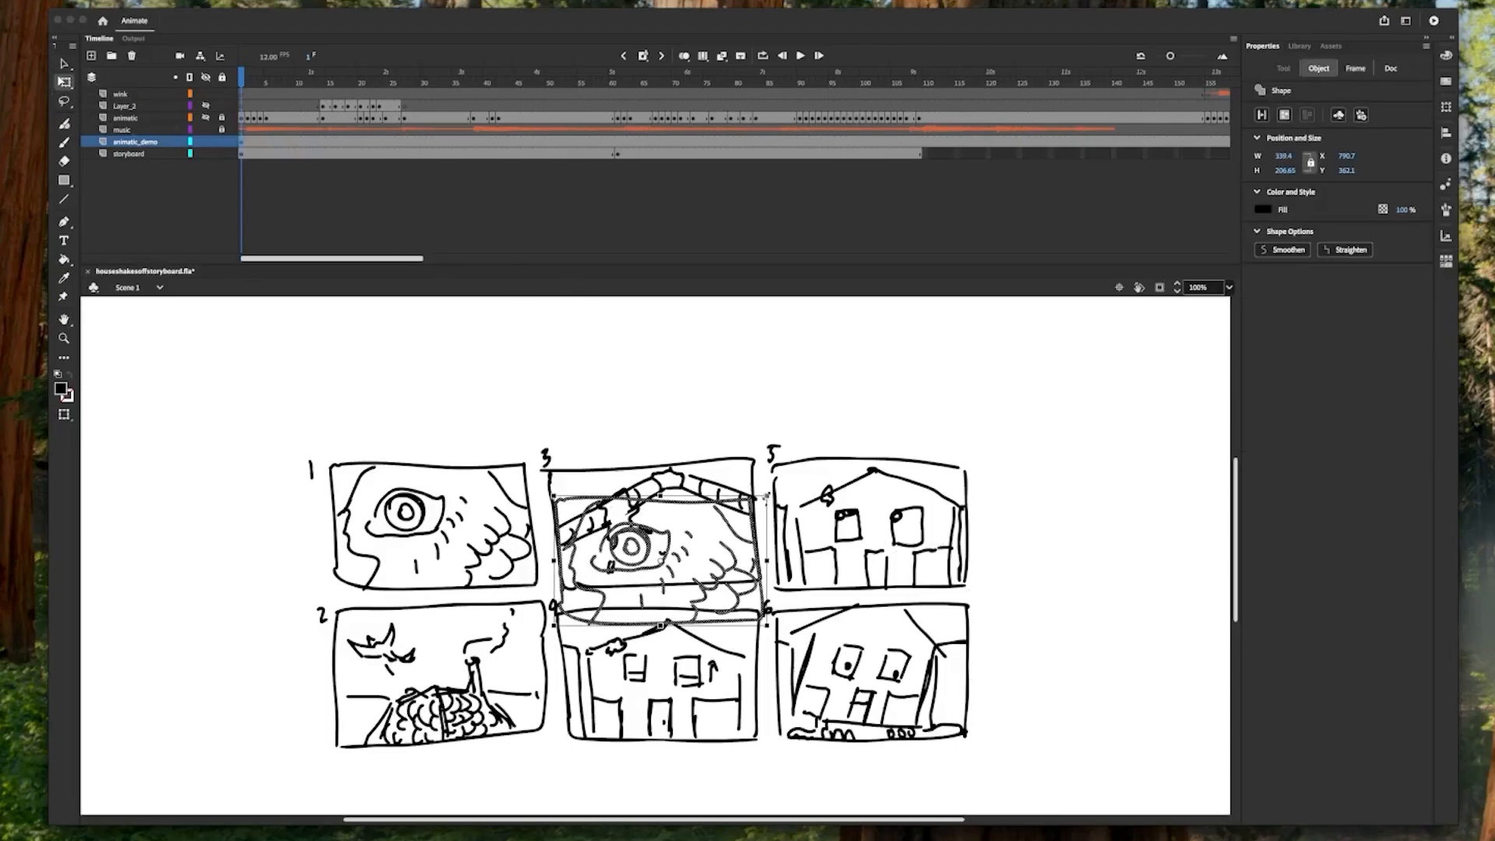
mouse_move(767, 495)
left_mouse_down()
mouse_move(1004, 348)
mouse_move(1347, 263)
mouse_move(1488, 253)
mouse_move(1471, 222)
left_mouse_up()
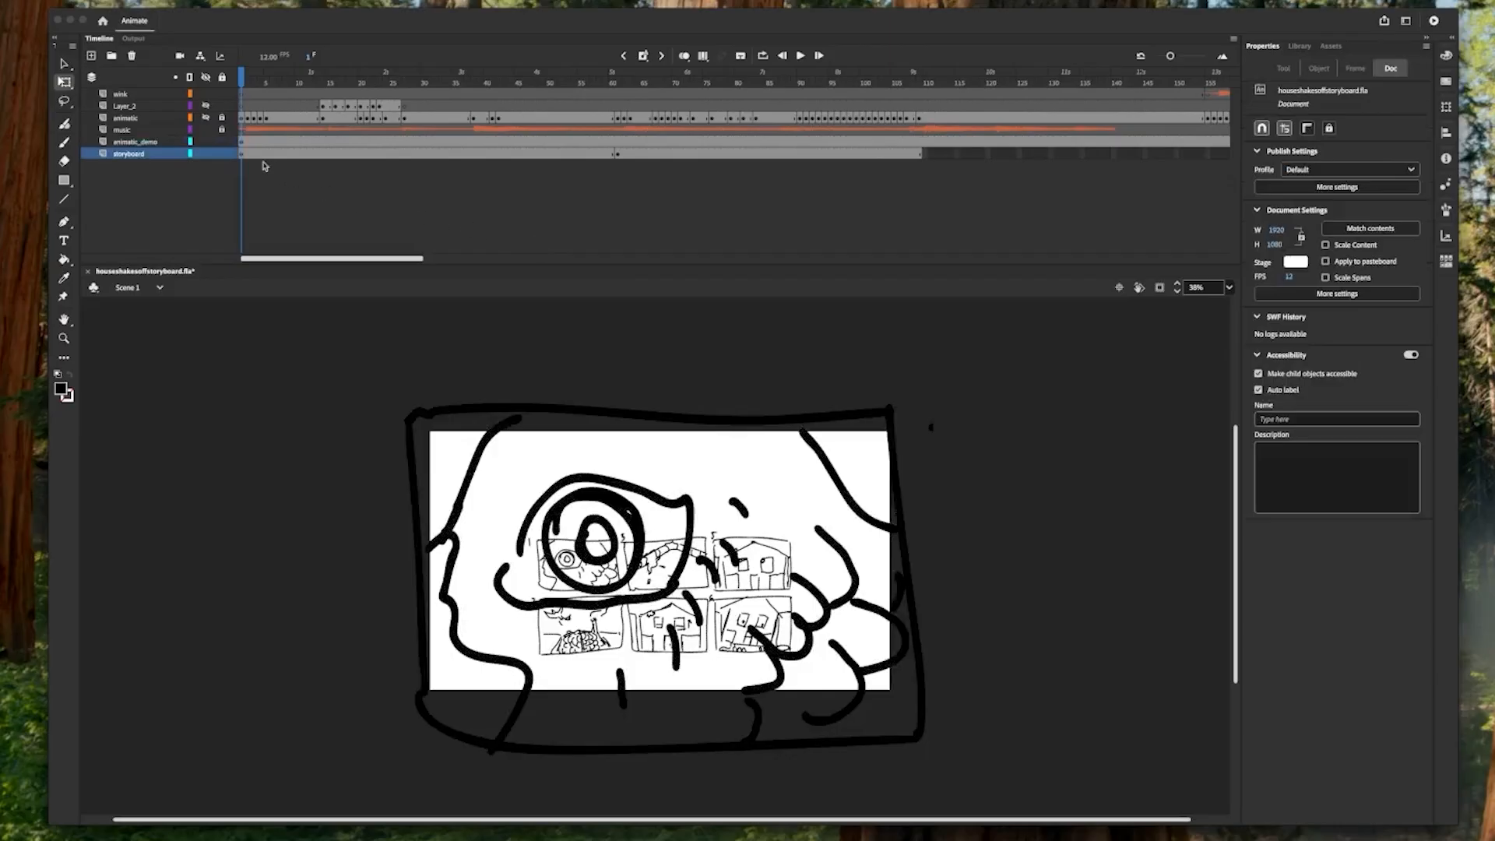
- Preview the opening frames of the animatic with the storyboard layer hidden, and show that layer again
left_click(205, 154)
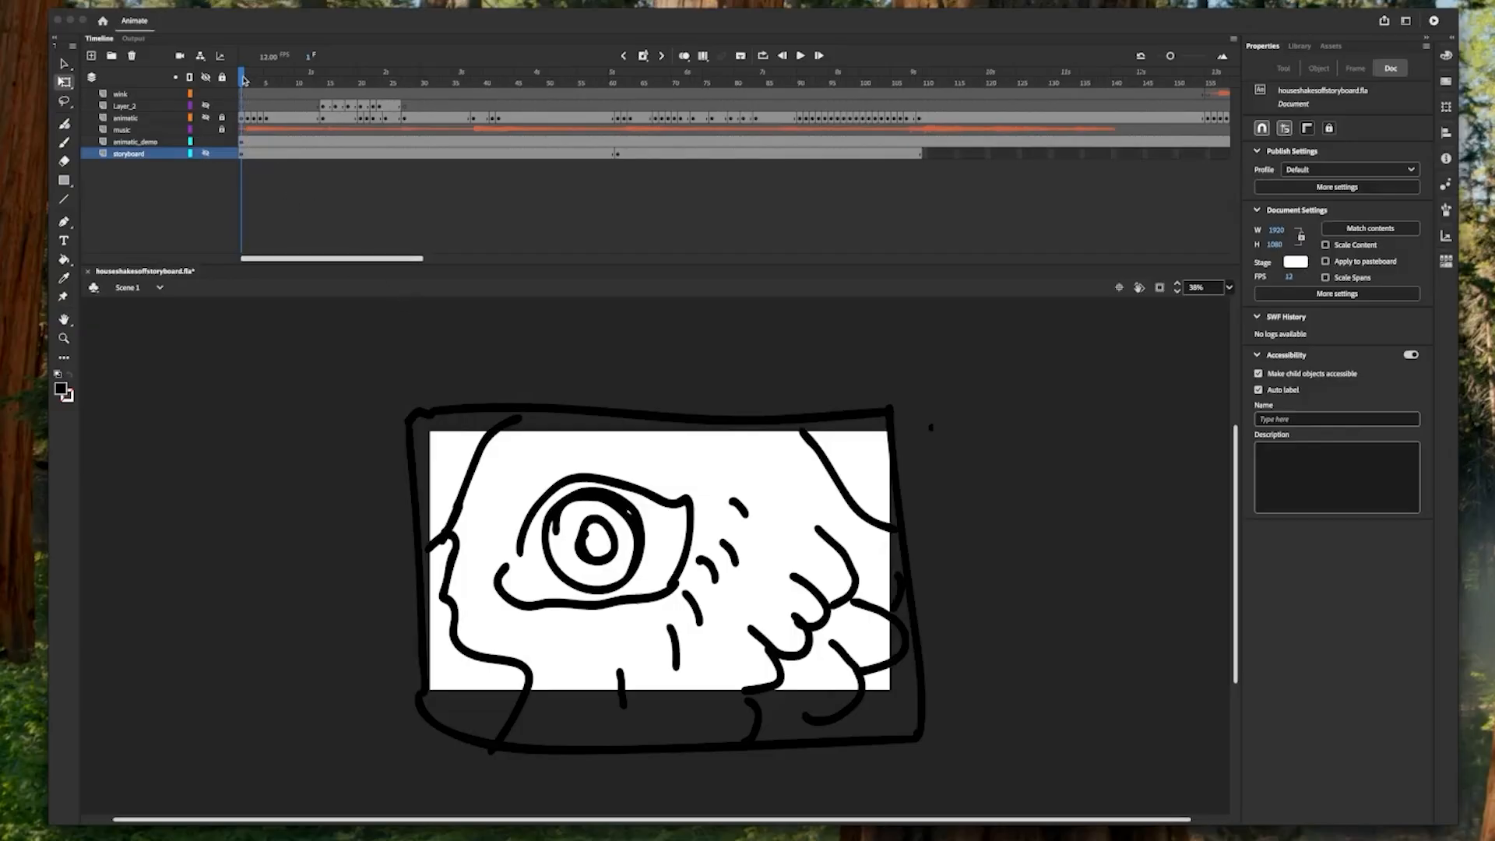
left_click(801, 56)
left_click(800, 56)
left_click(205, 154)
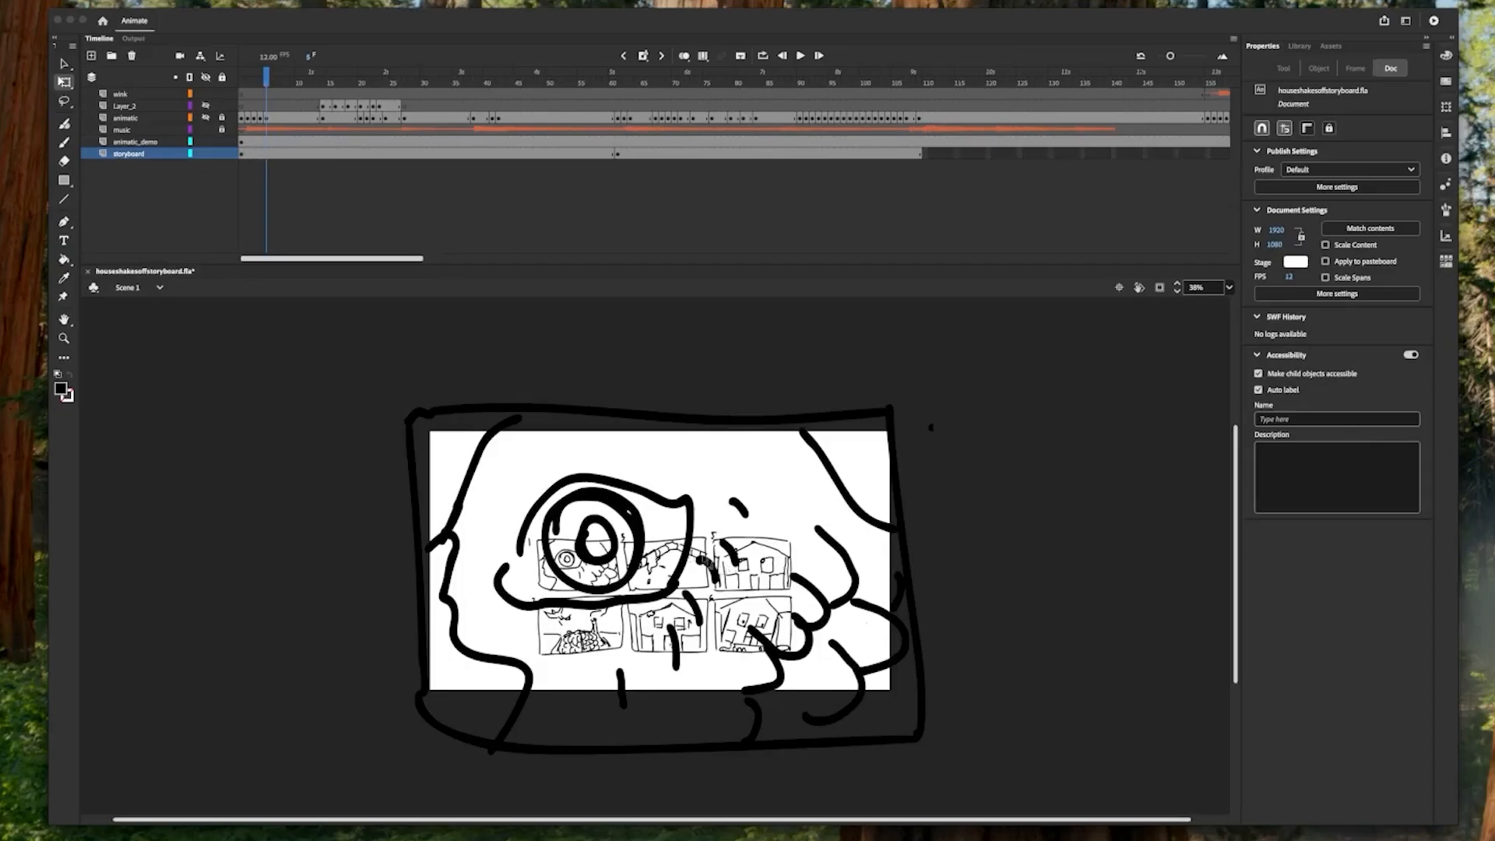
- Hide animatic_demo, copy the panel 2 drawing from the storyboard layer, and insert a blank keyframe at frame 5 of animatic_demo
left_click(205, 141)
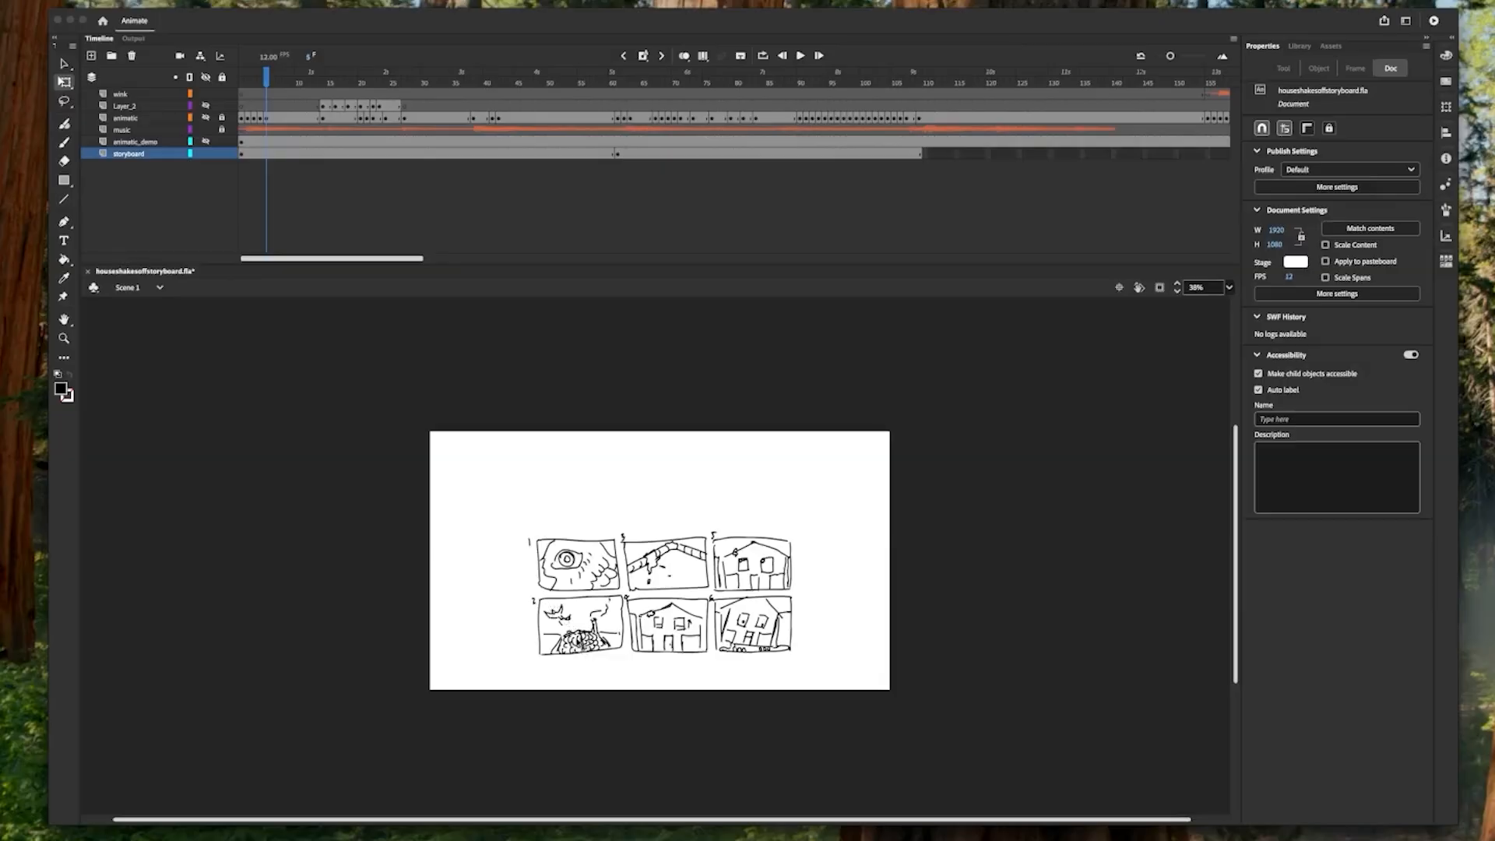
key("super+equal")
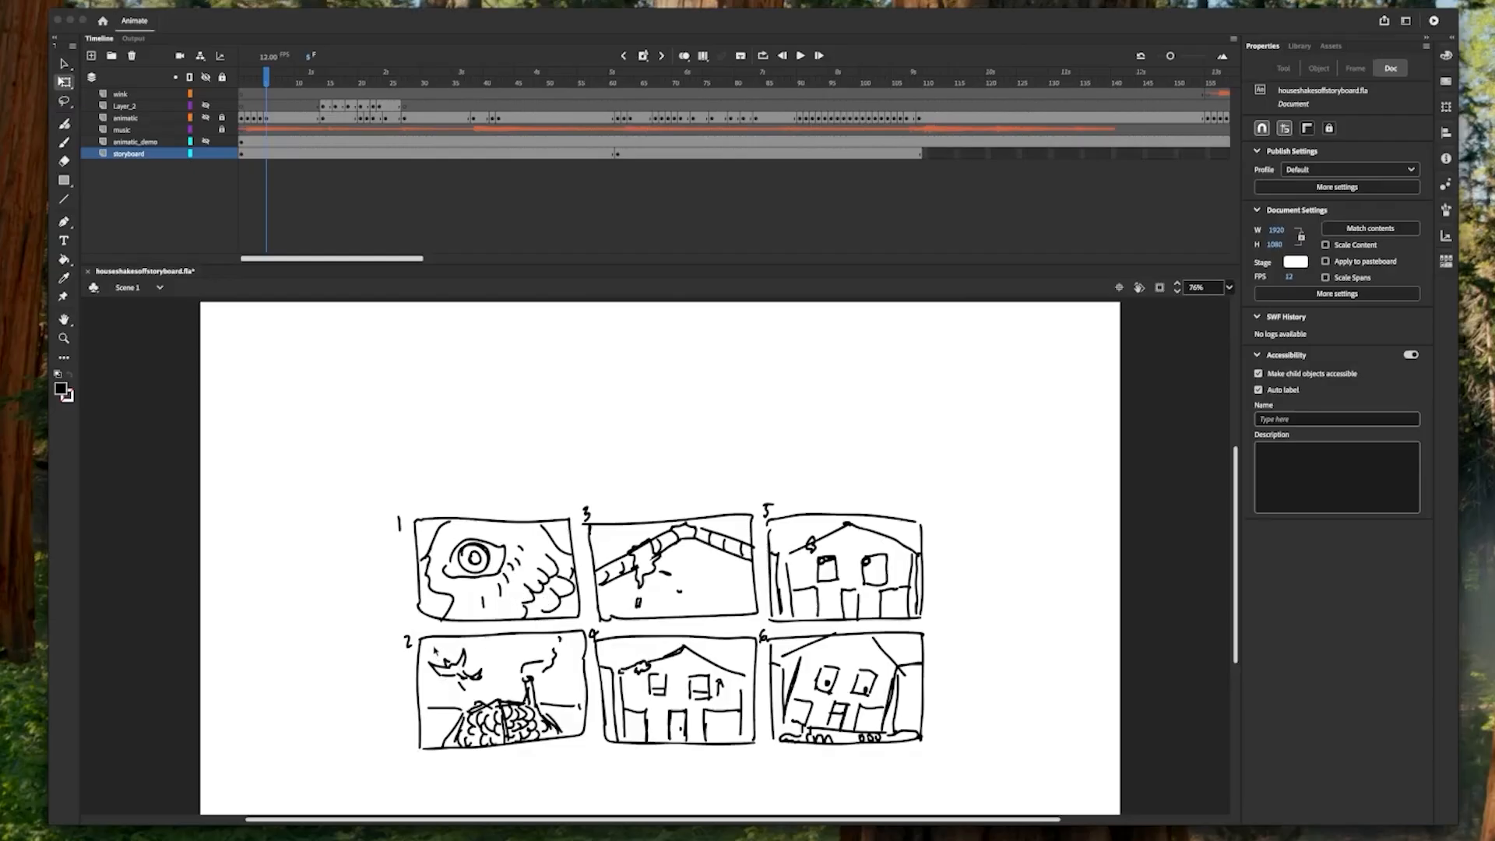
left_click_drag(417, 632, 591, 747)
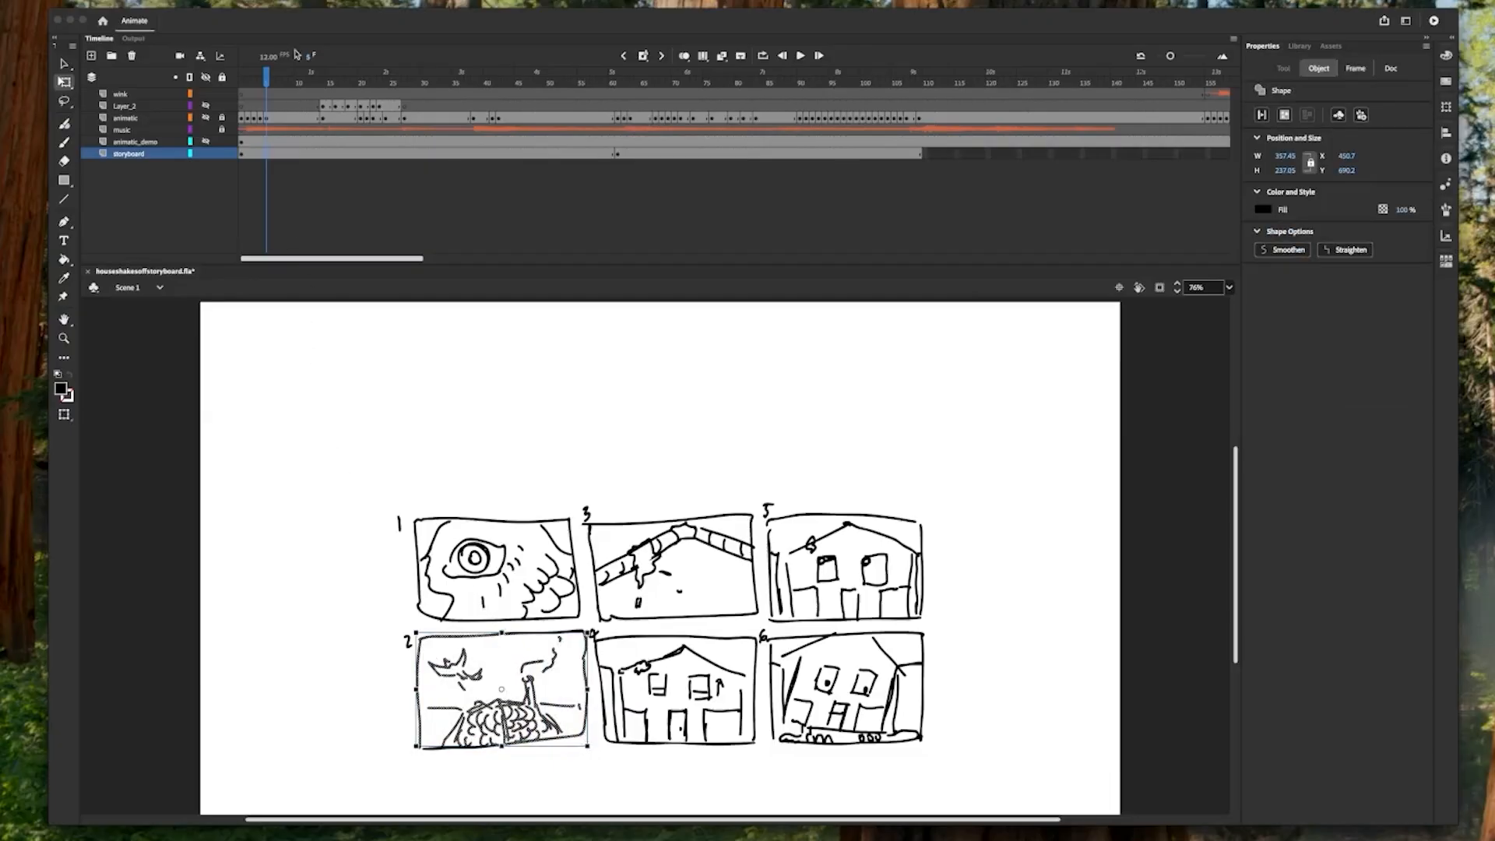
left_click(266, 144)
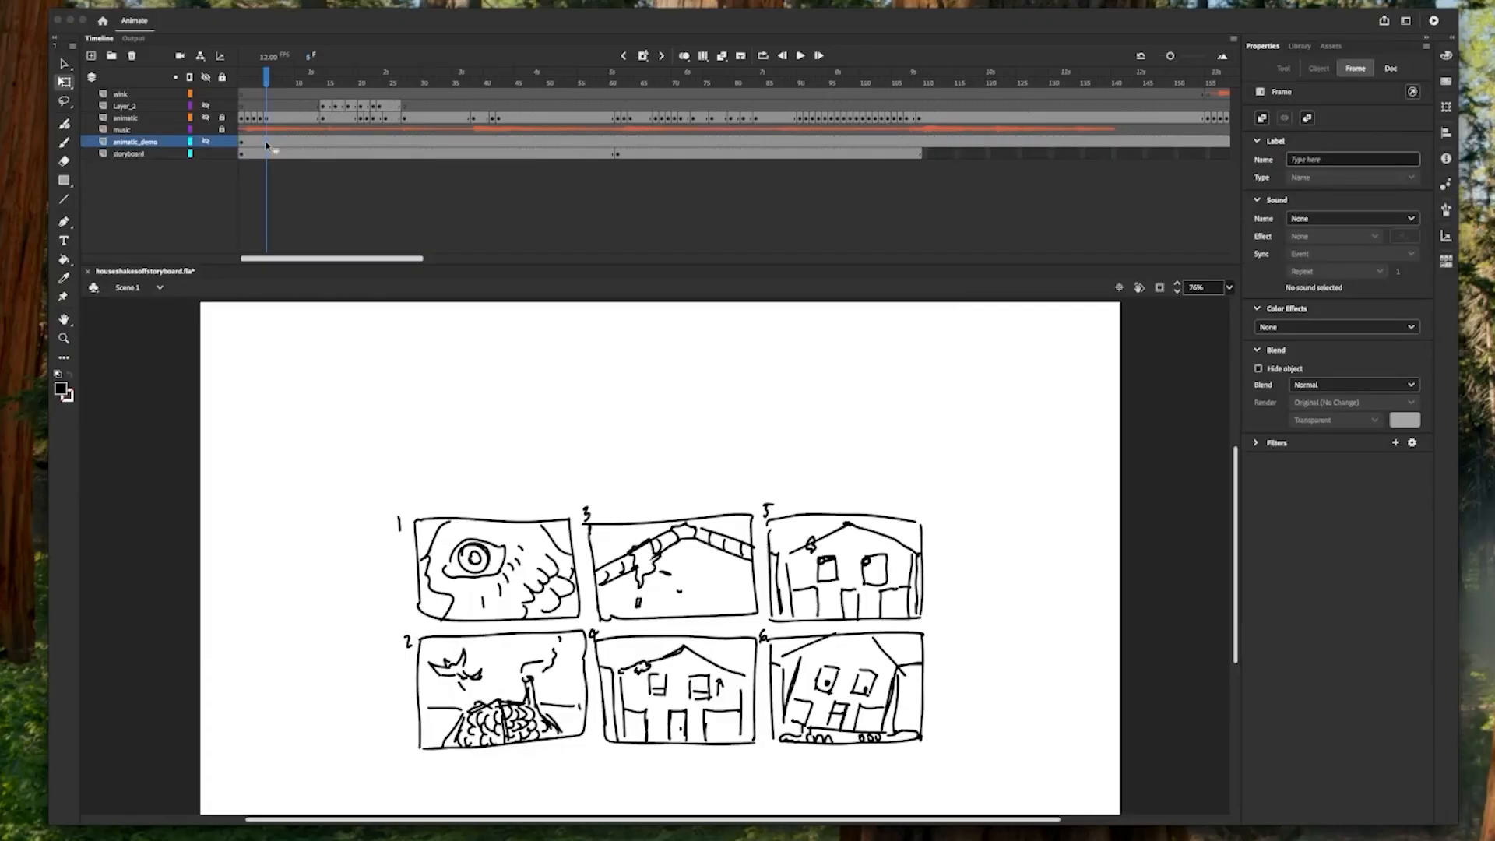
left_click(643, 58)
left_click(665, 97)
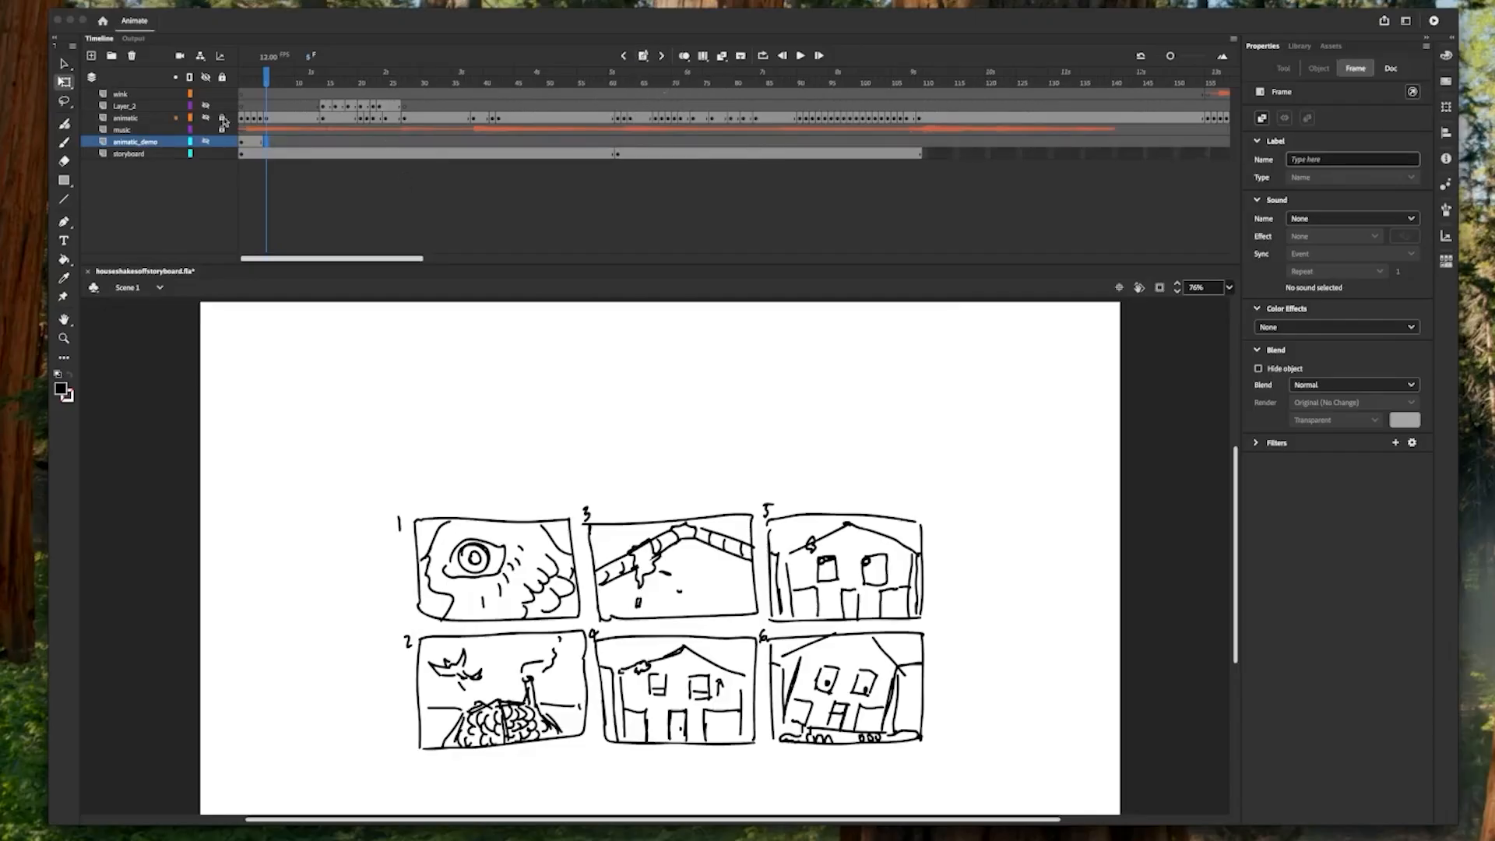
- Hide the storyboard layer, paste the panel 2 drawing into frame 5 of animatic_demo, and enlarge it with Free Transform to fill the stage
left_click(205, 155)
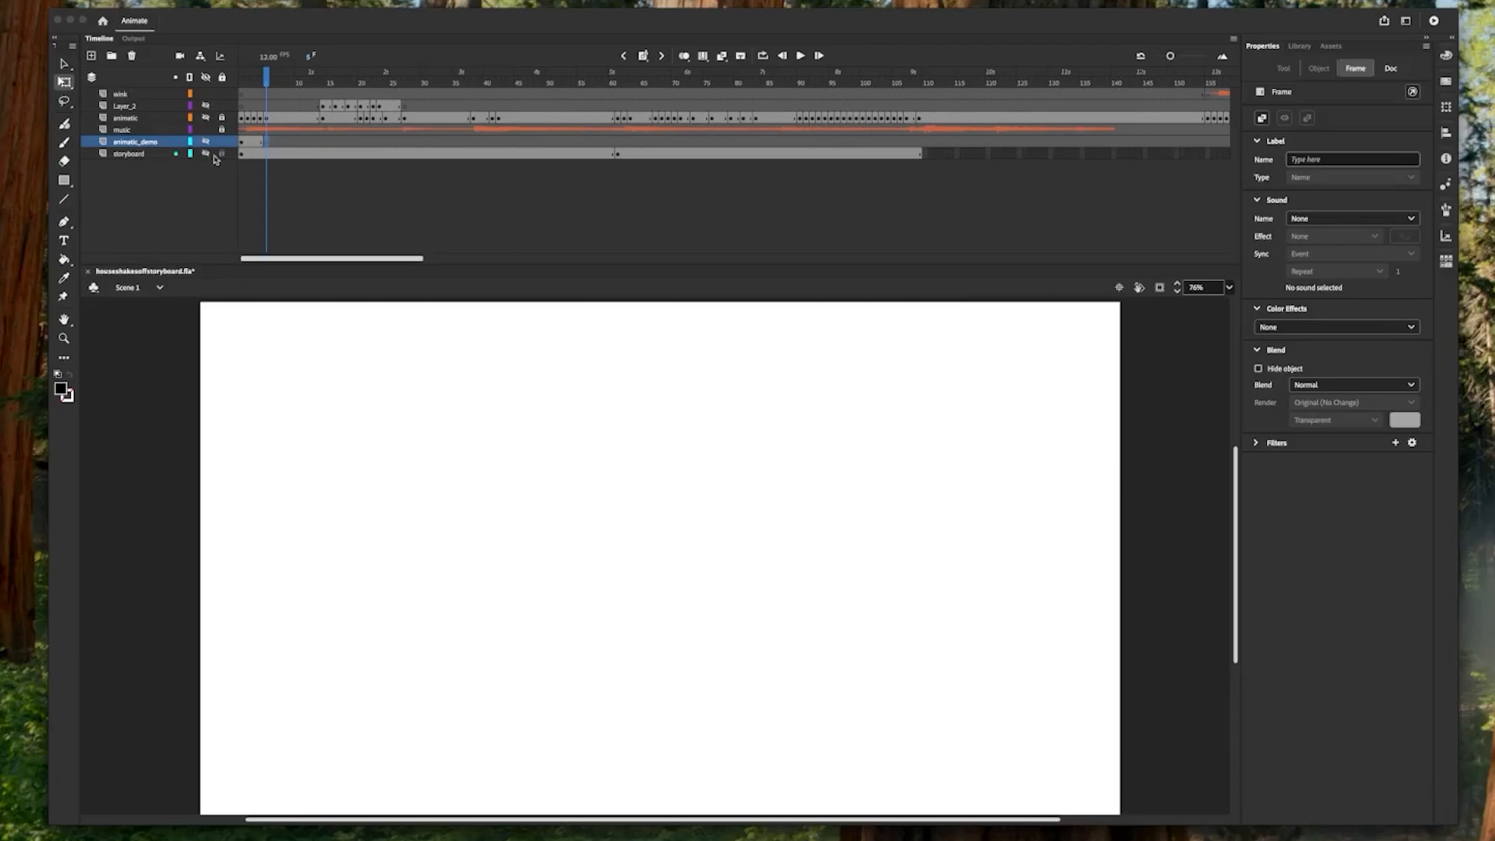
key("super+minus")
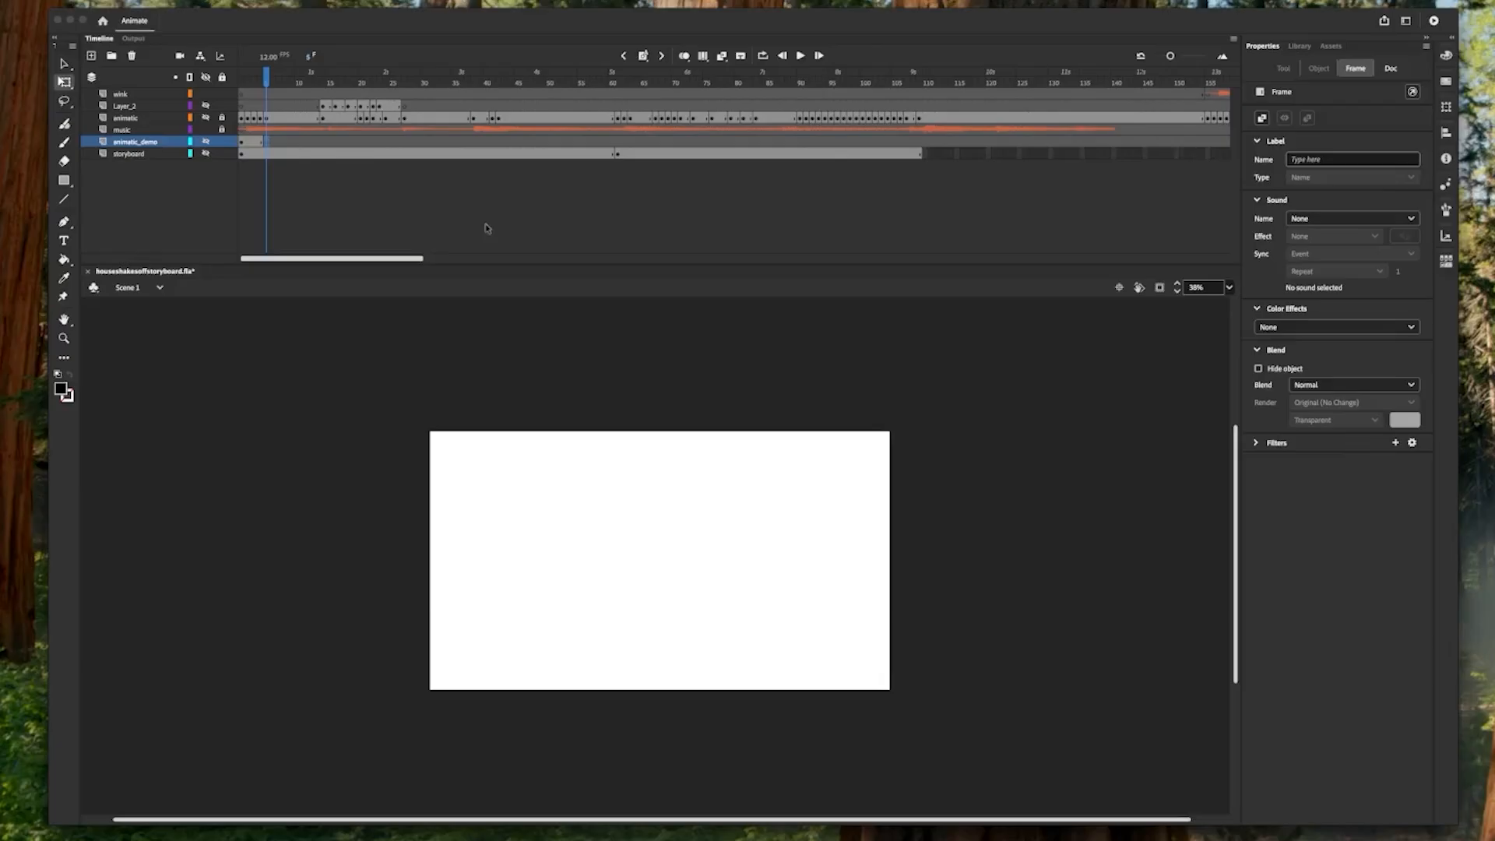
key("super+v")
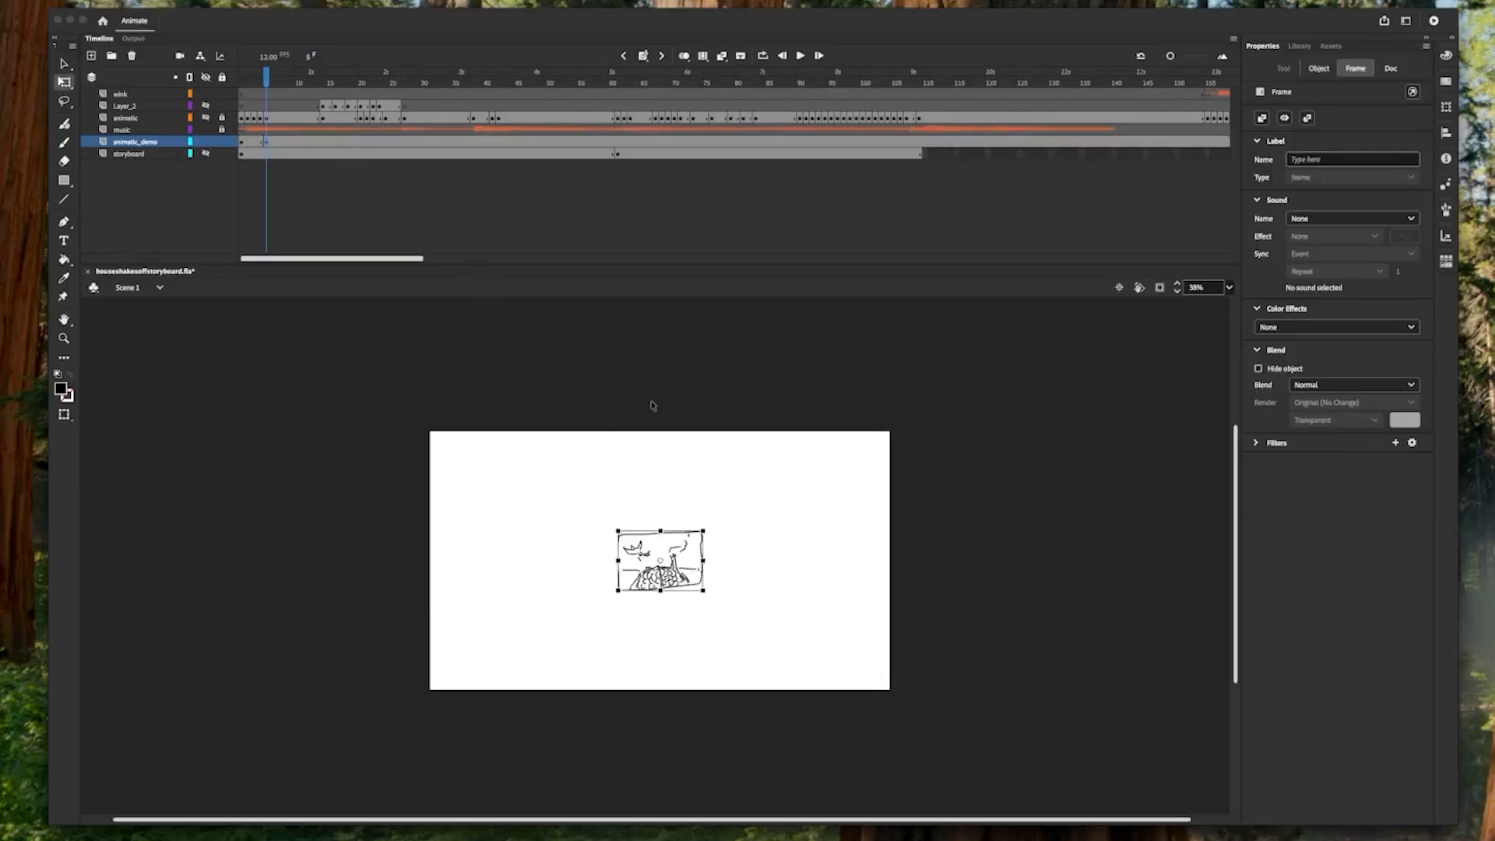
scroll(717, 533, "up", 2)
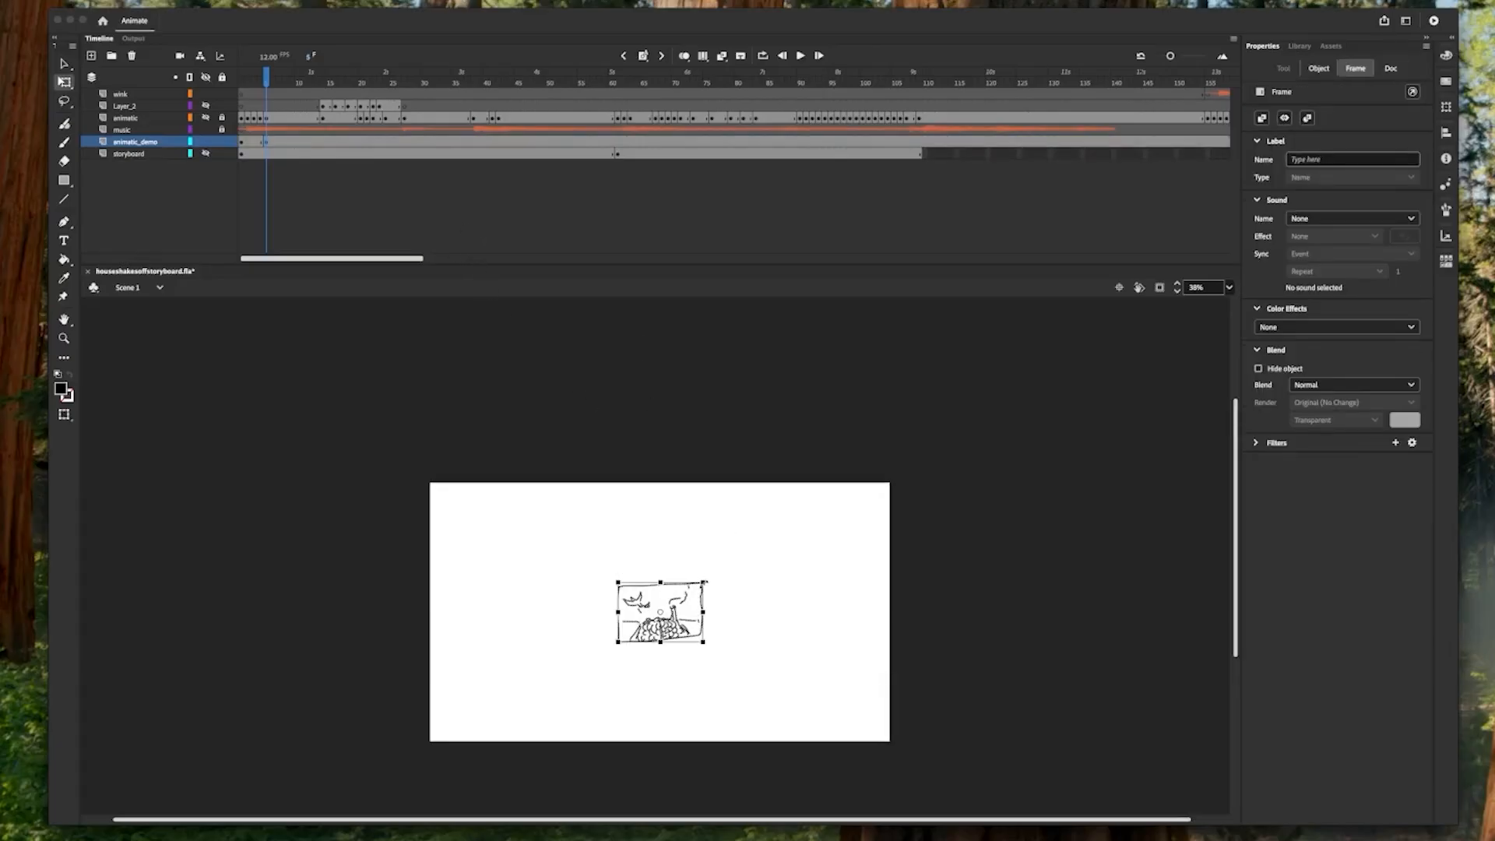
mouse_move(704, 581)
left_mouse_down()
mouse_move(817, 551)
mouse_move(907, 444)
left_mouse_up()
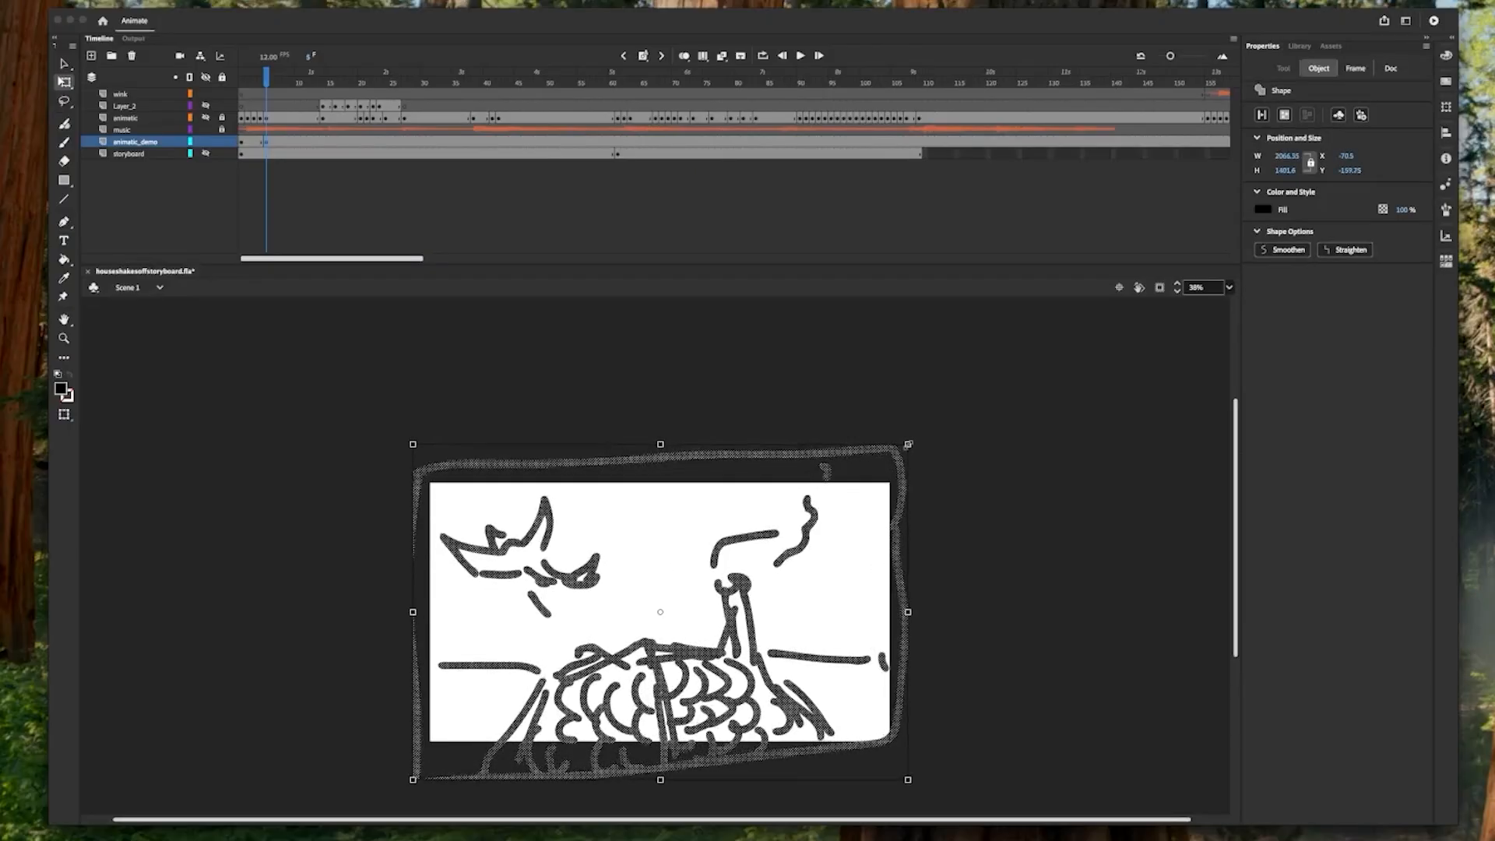
left_click(1024, 562)
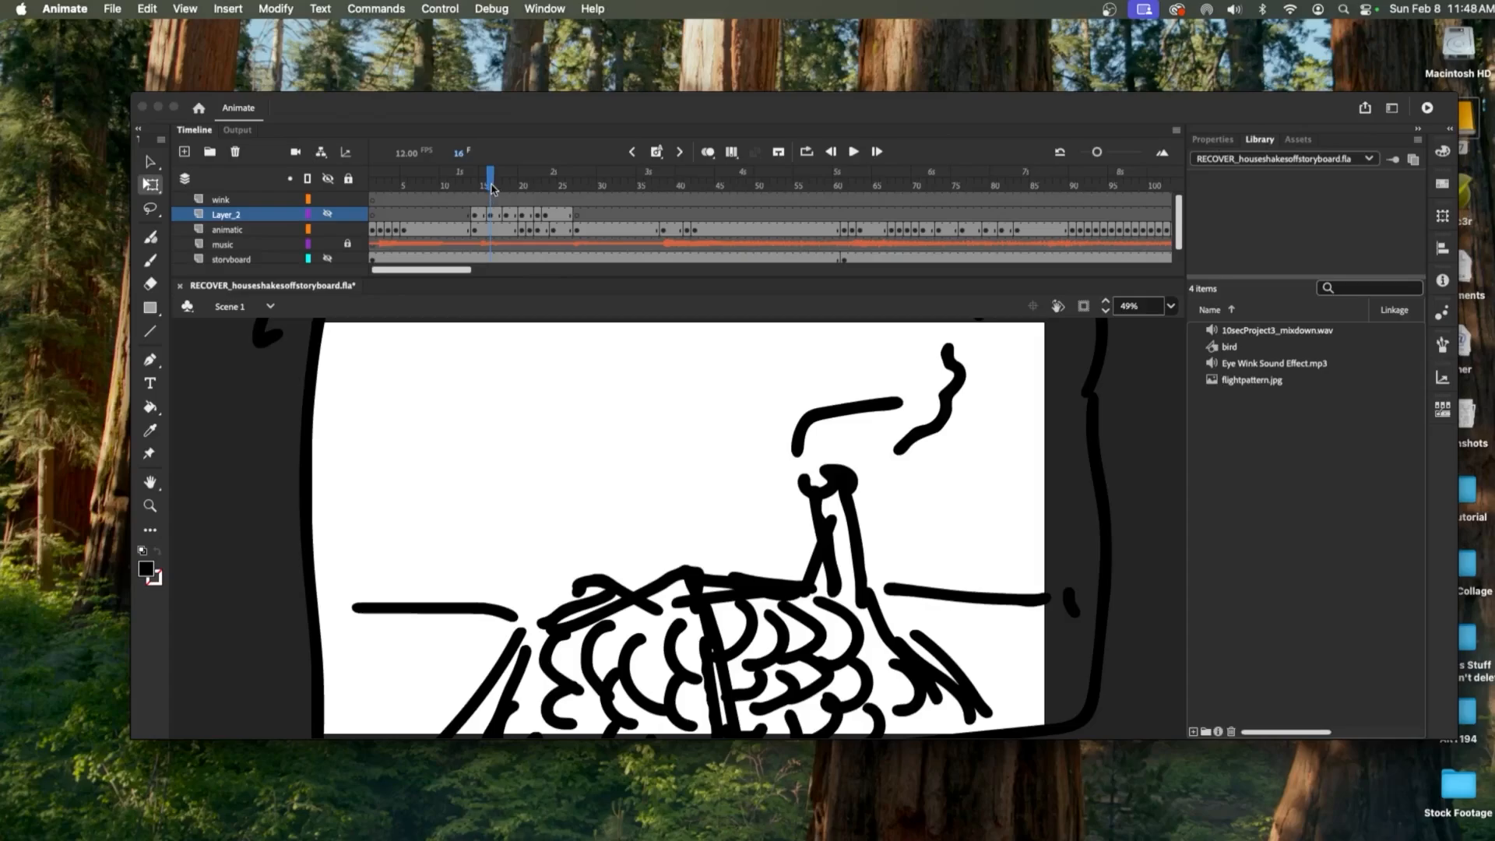
- Play the animatic in RECOVER_houseshakeoffstoryboard.fla from frame 1 and scrub through the panels to review their timing against the music
left_click_drag(486, 185, 373, 184)
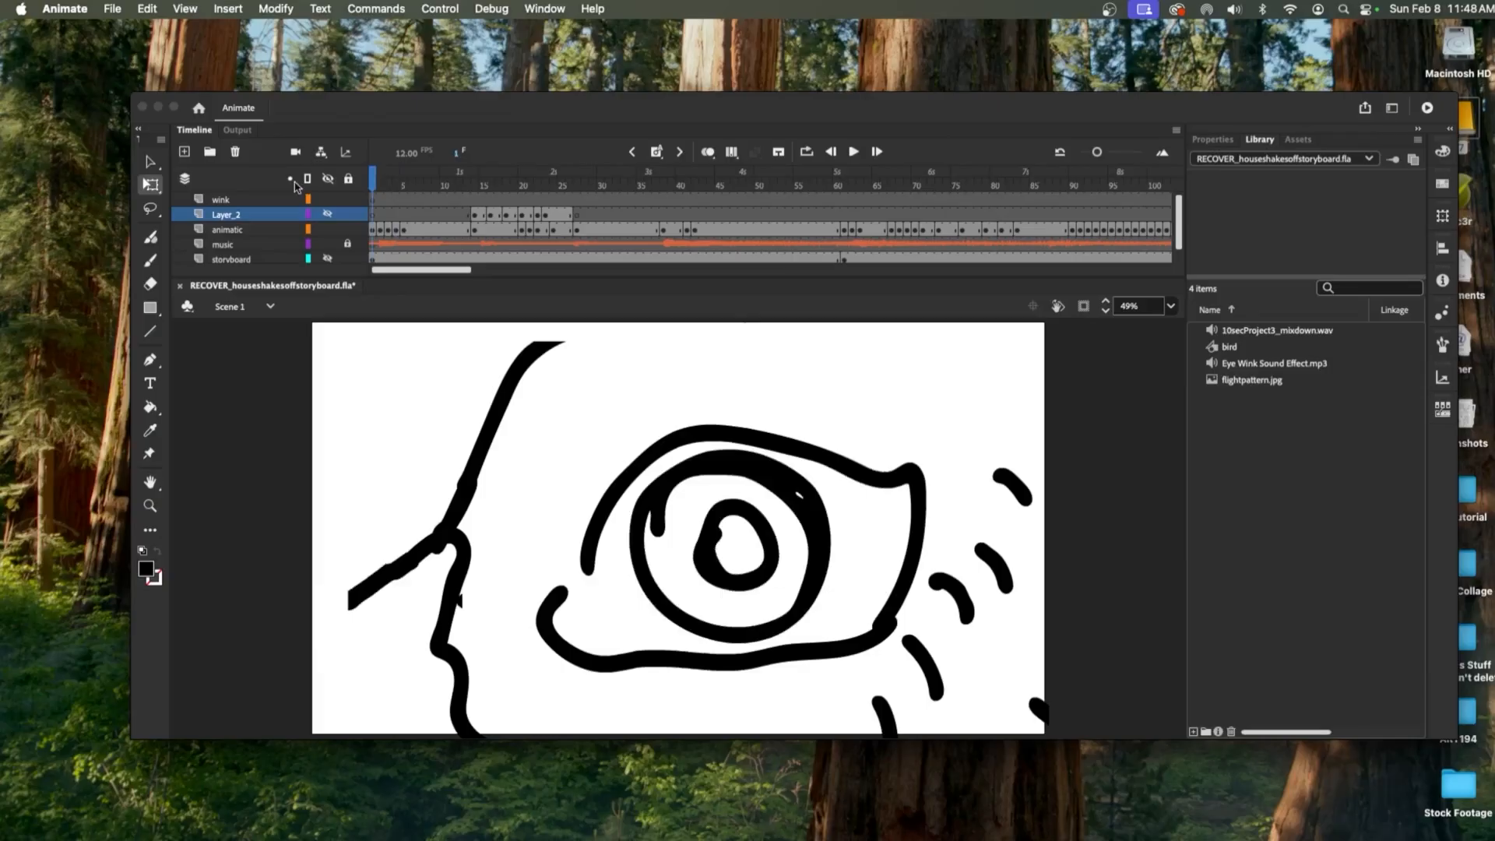
left_click(853, 152)
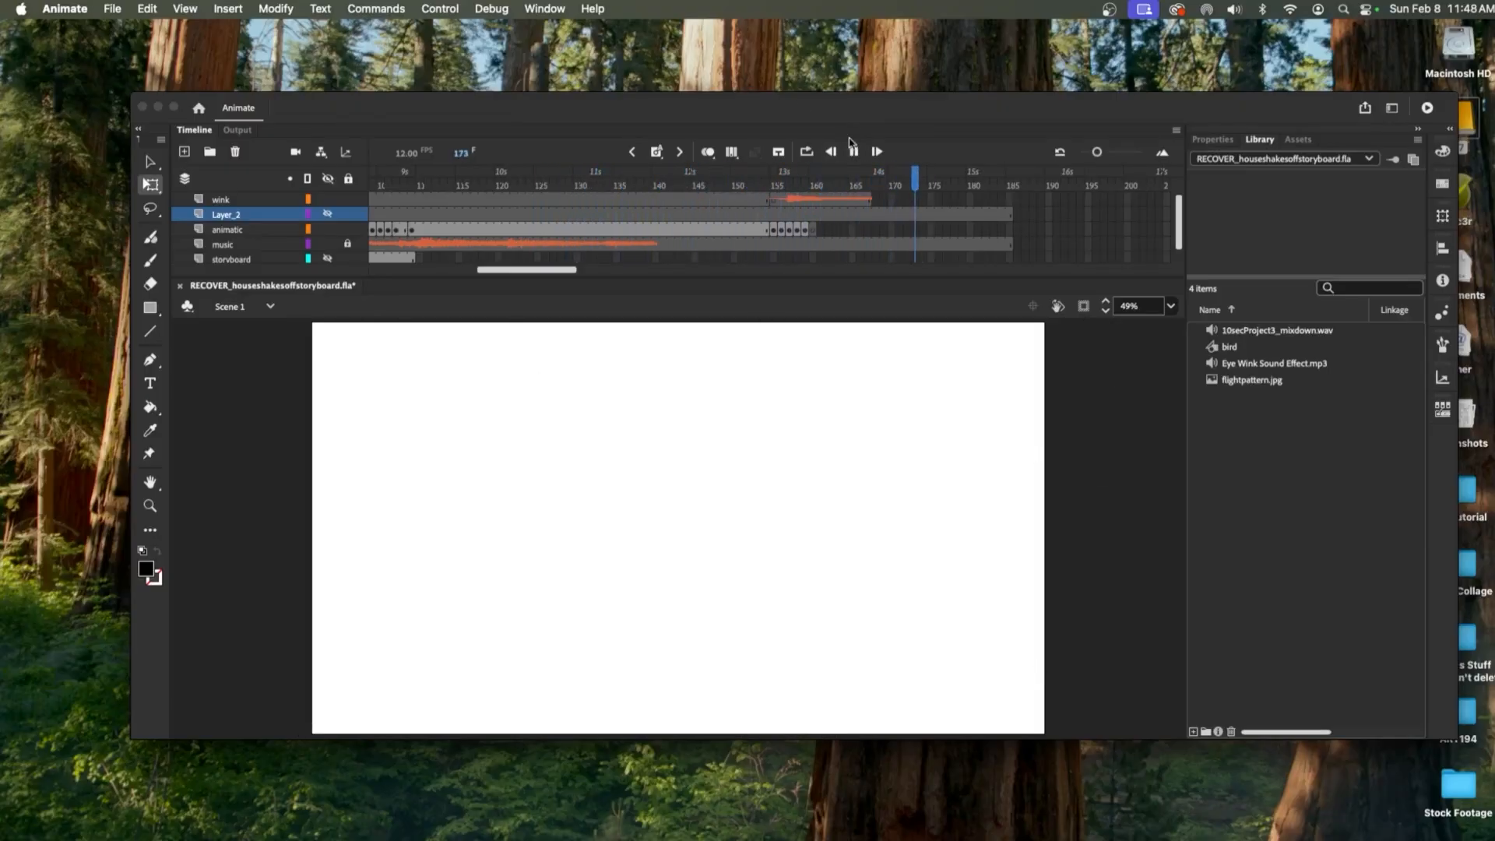
mouse_move(971, 174)
left_mouse_down()
mouse_move(380, 173)
mouse_move(844, 168)
left_mouse_up()
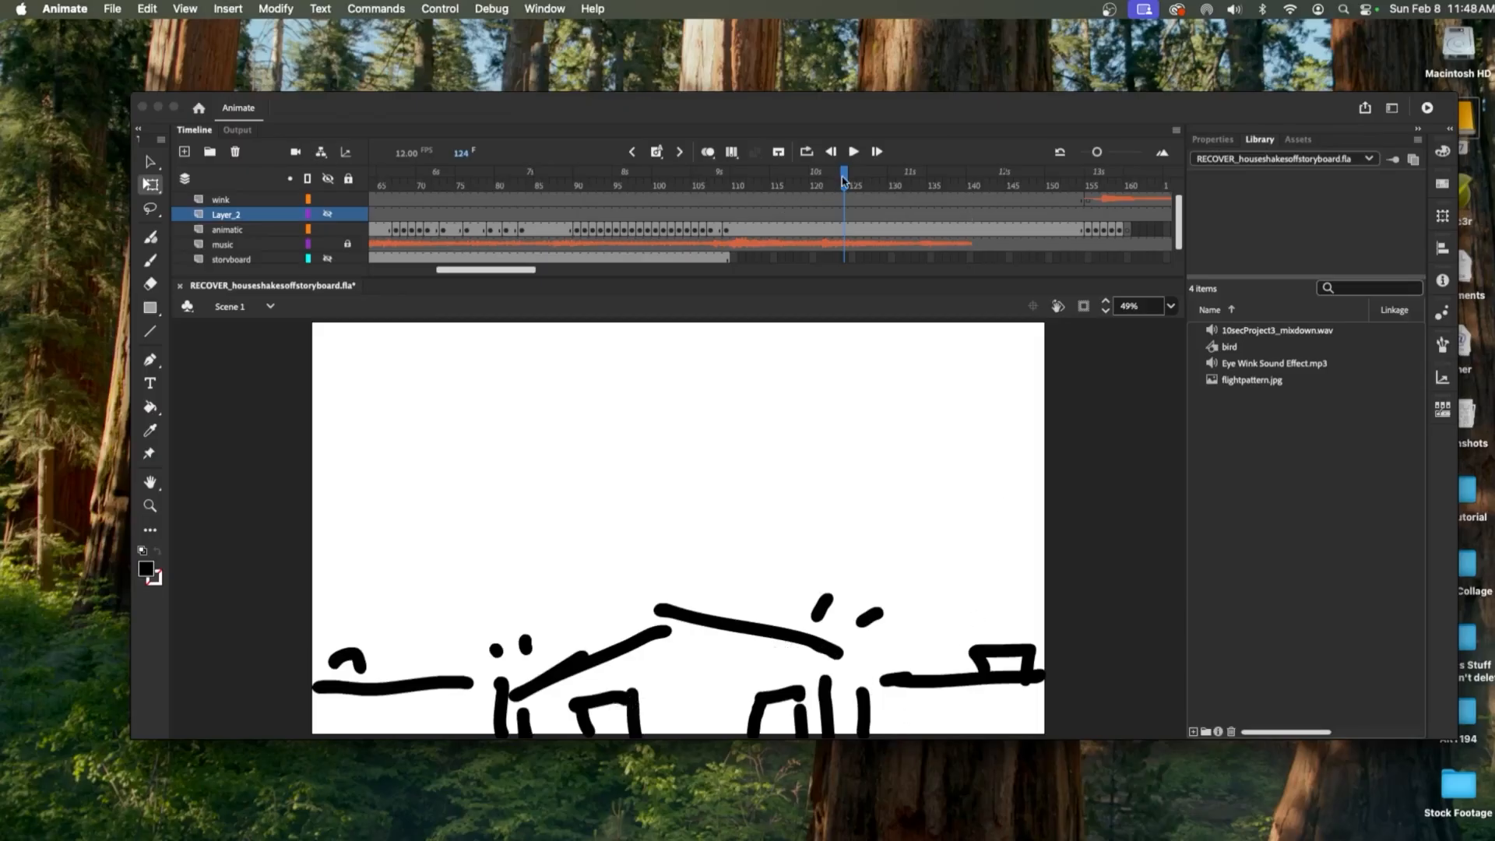
left_click_drag(843, 181, 536, 197)
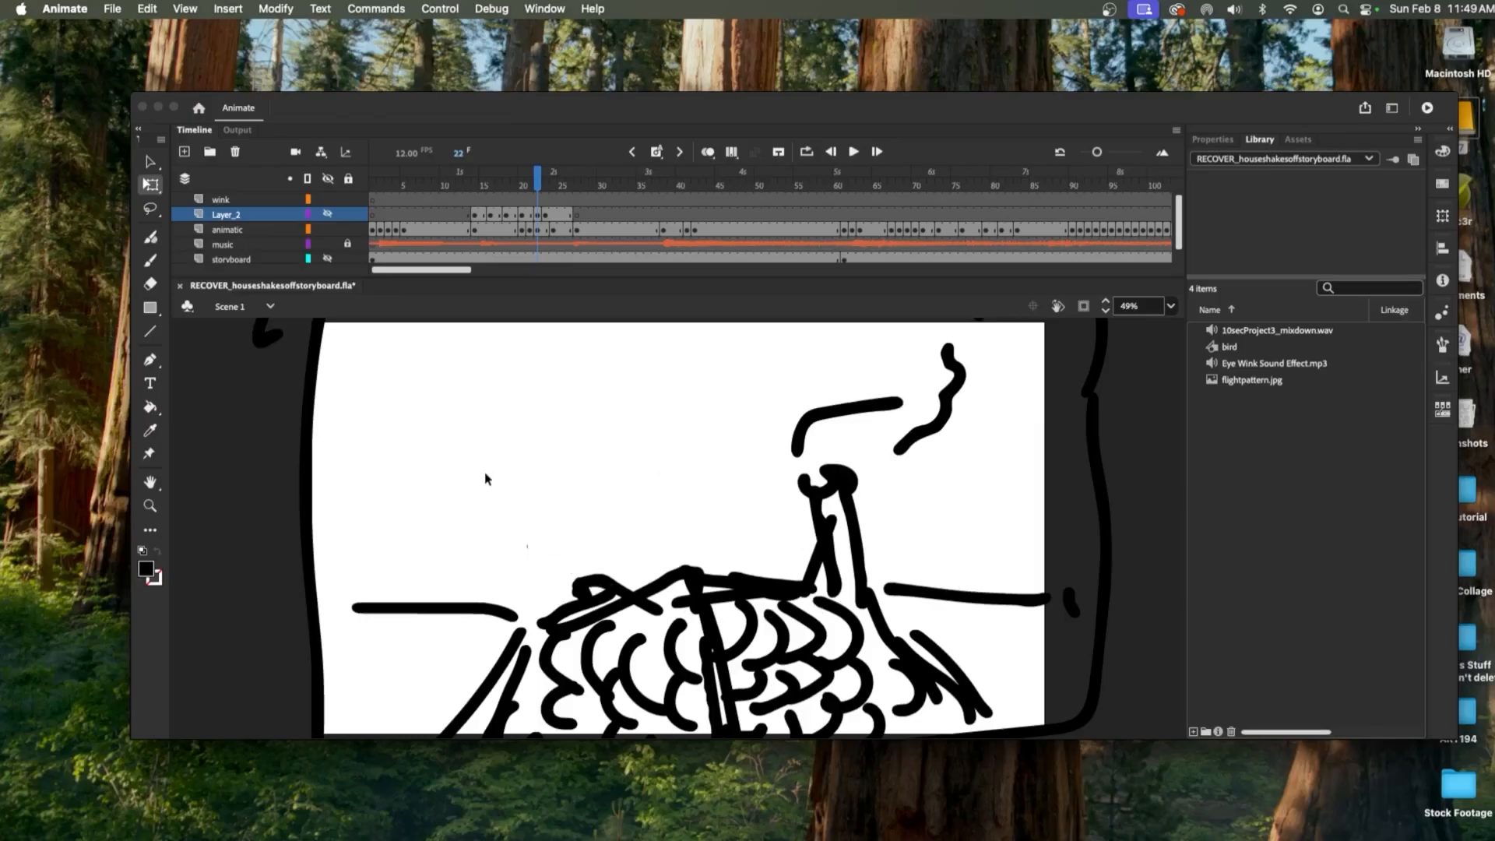
mouse_move(542, 191)
left_mouse_down()
mouse_move(769, 237)
mouse_move(1177, 262)
mouse_move(1077, 250)
left_mouse_up()
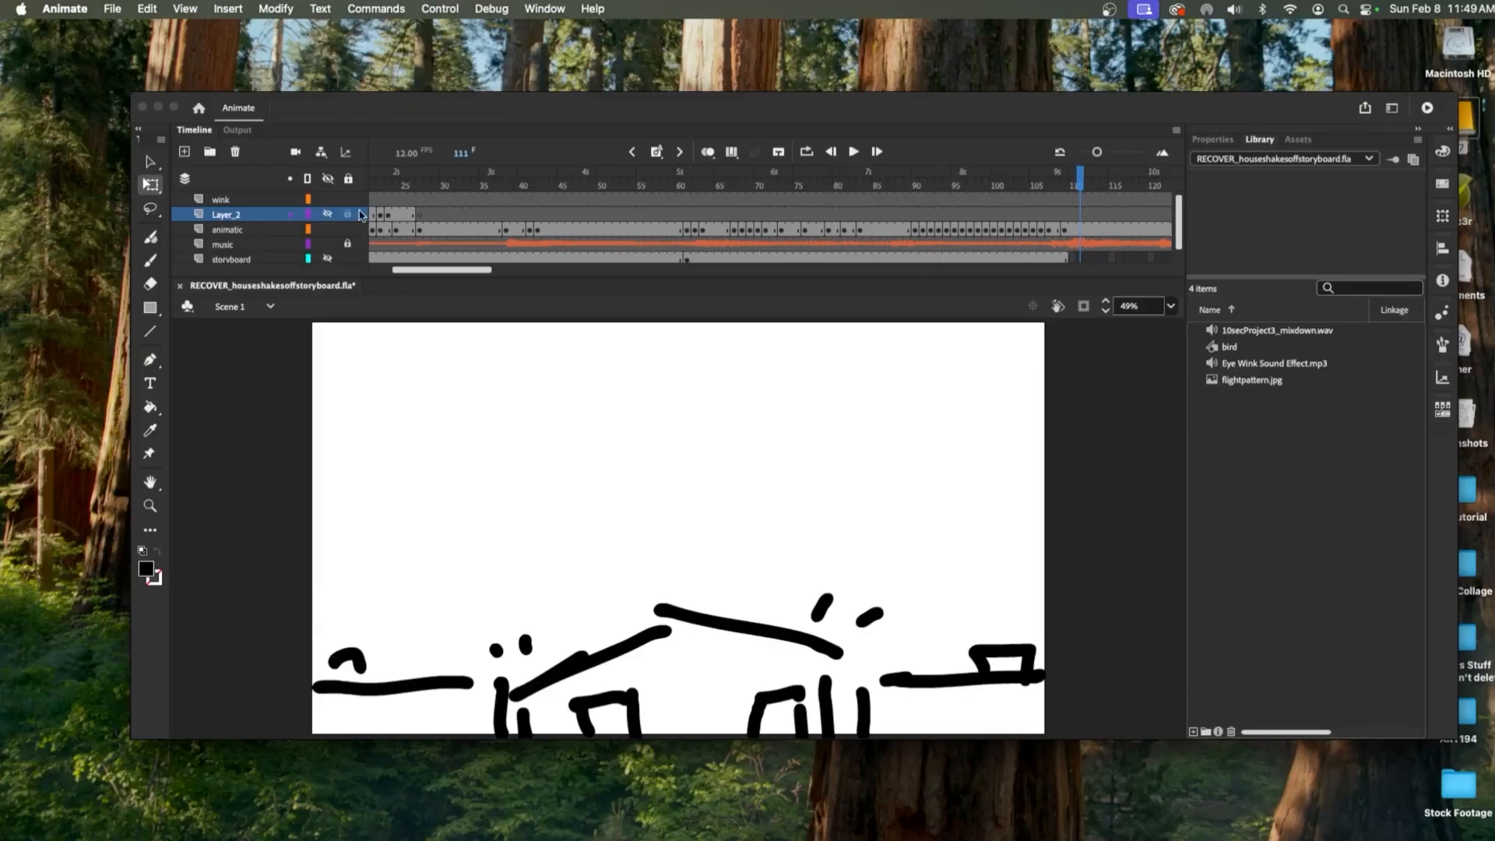
- Create a new graphic symbol named bird_demo
left_click(232, 10)
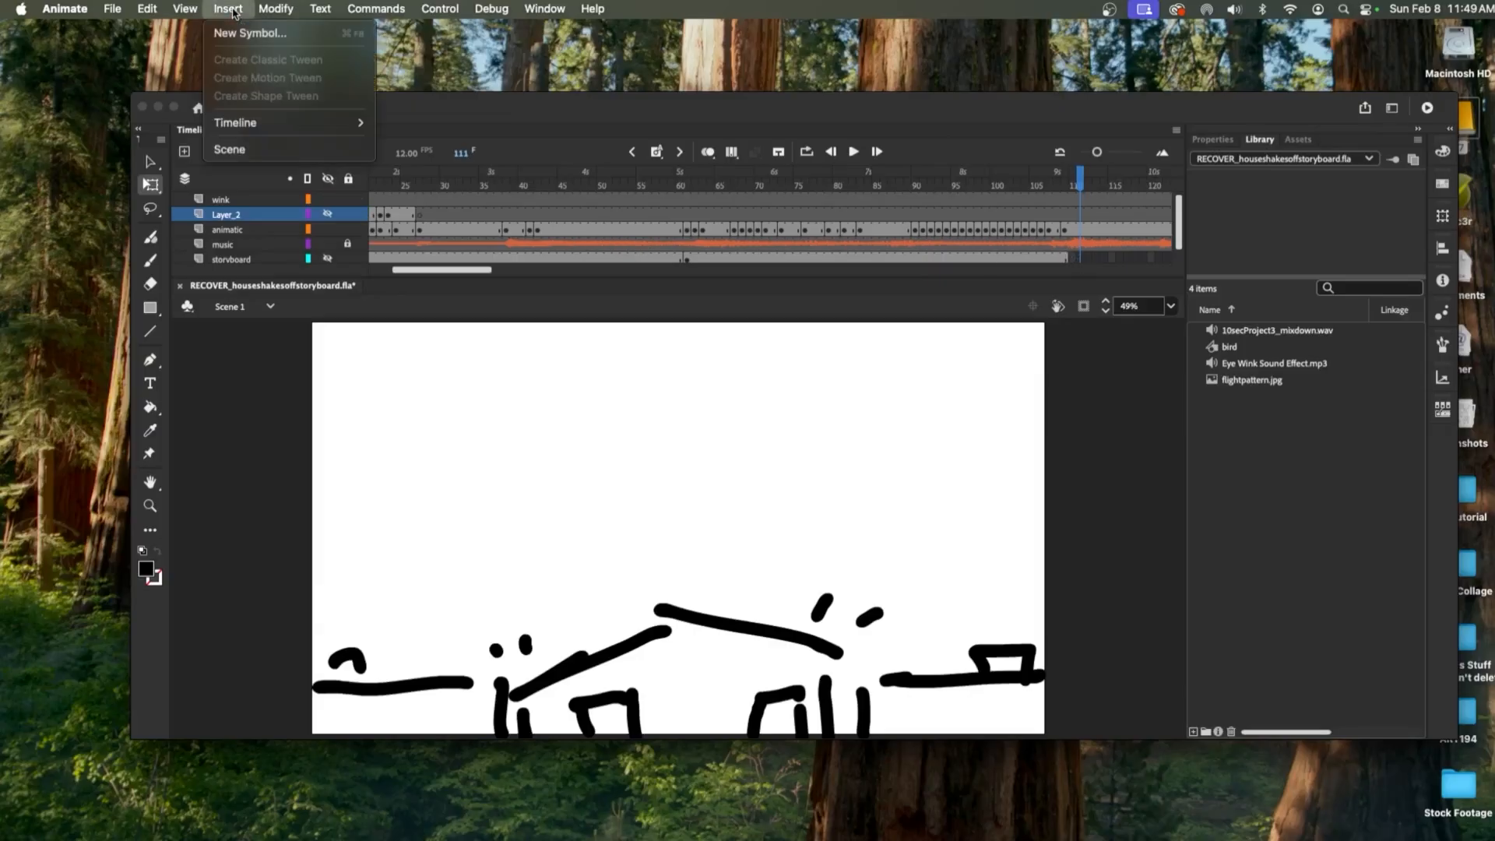
left_click(251, 34)
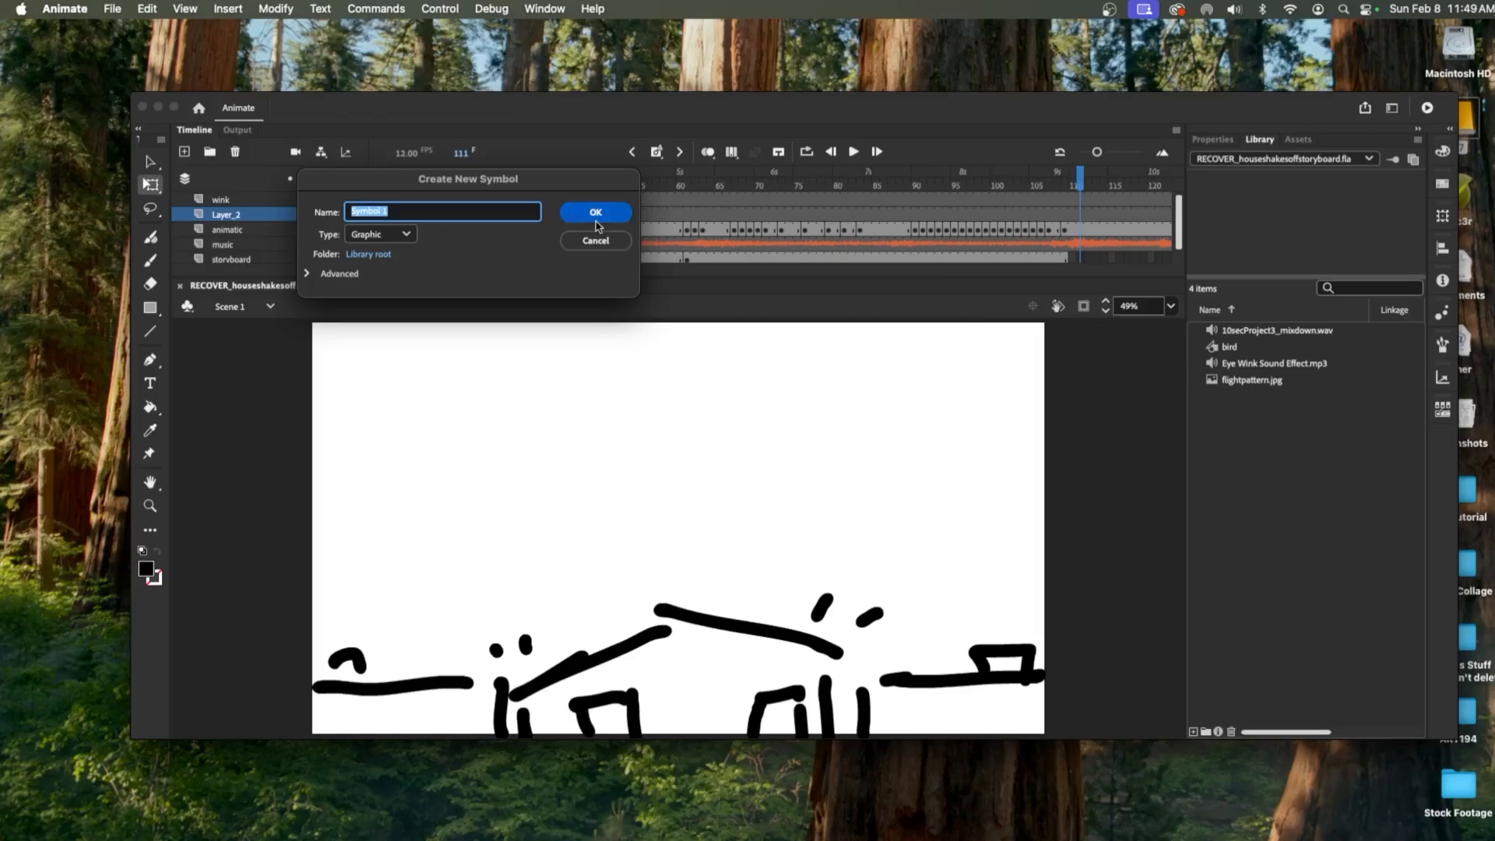
type("bird_demo")
left_click(615, 215)
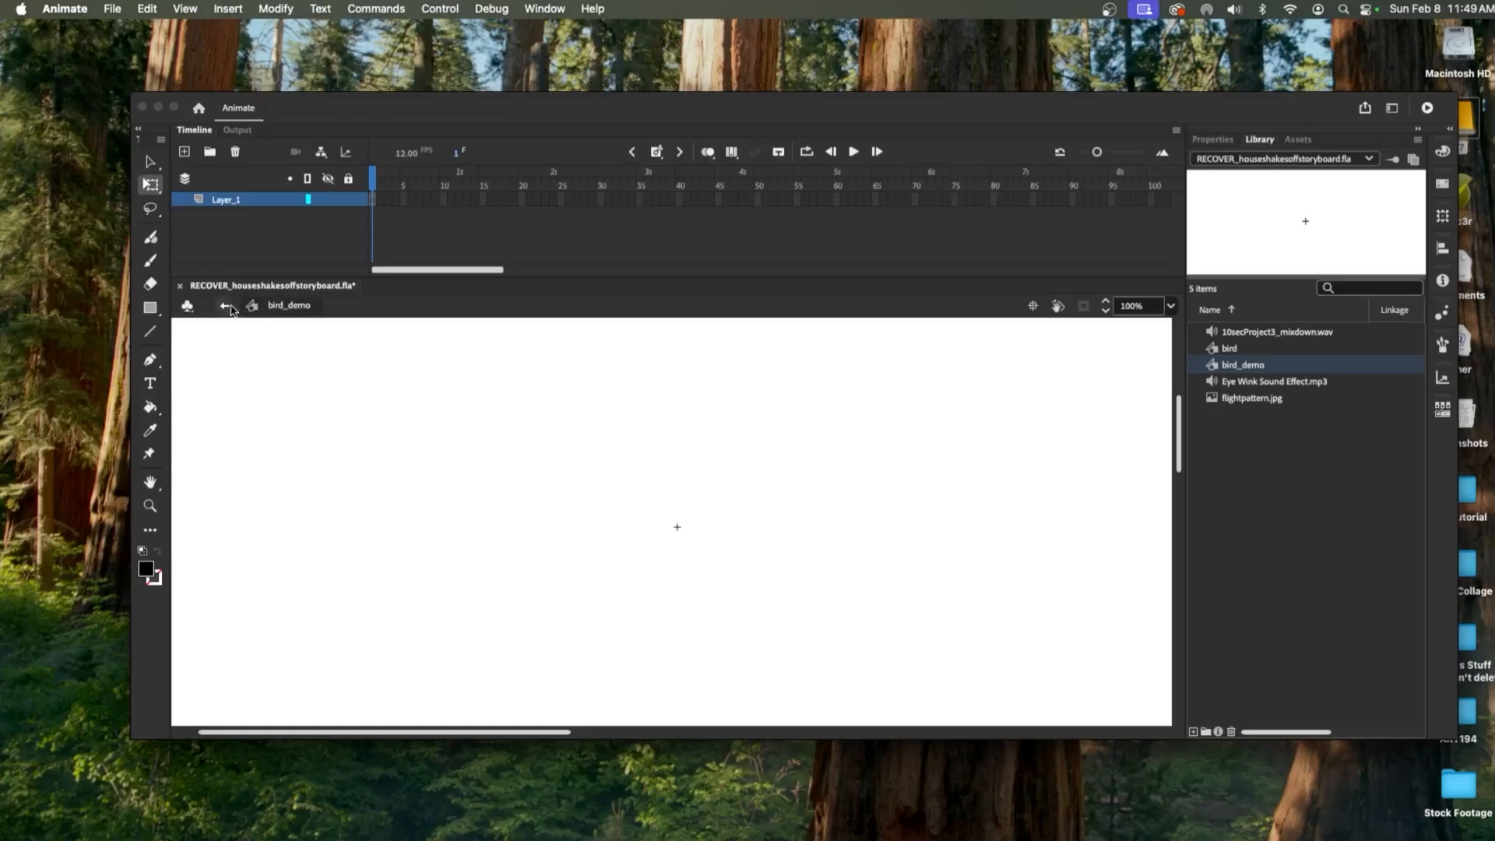
- Return to Scene 1 and reopen the bird_demo symbol from the library for editing
left_click(226, 307)
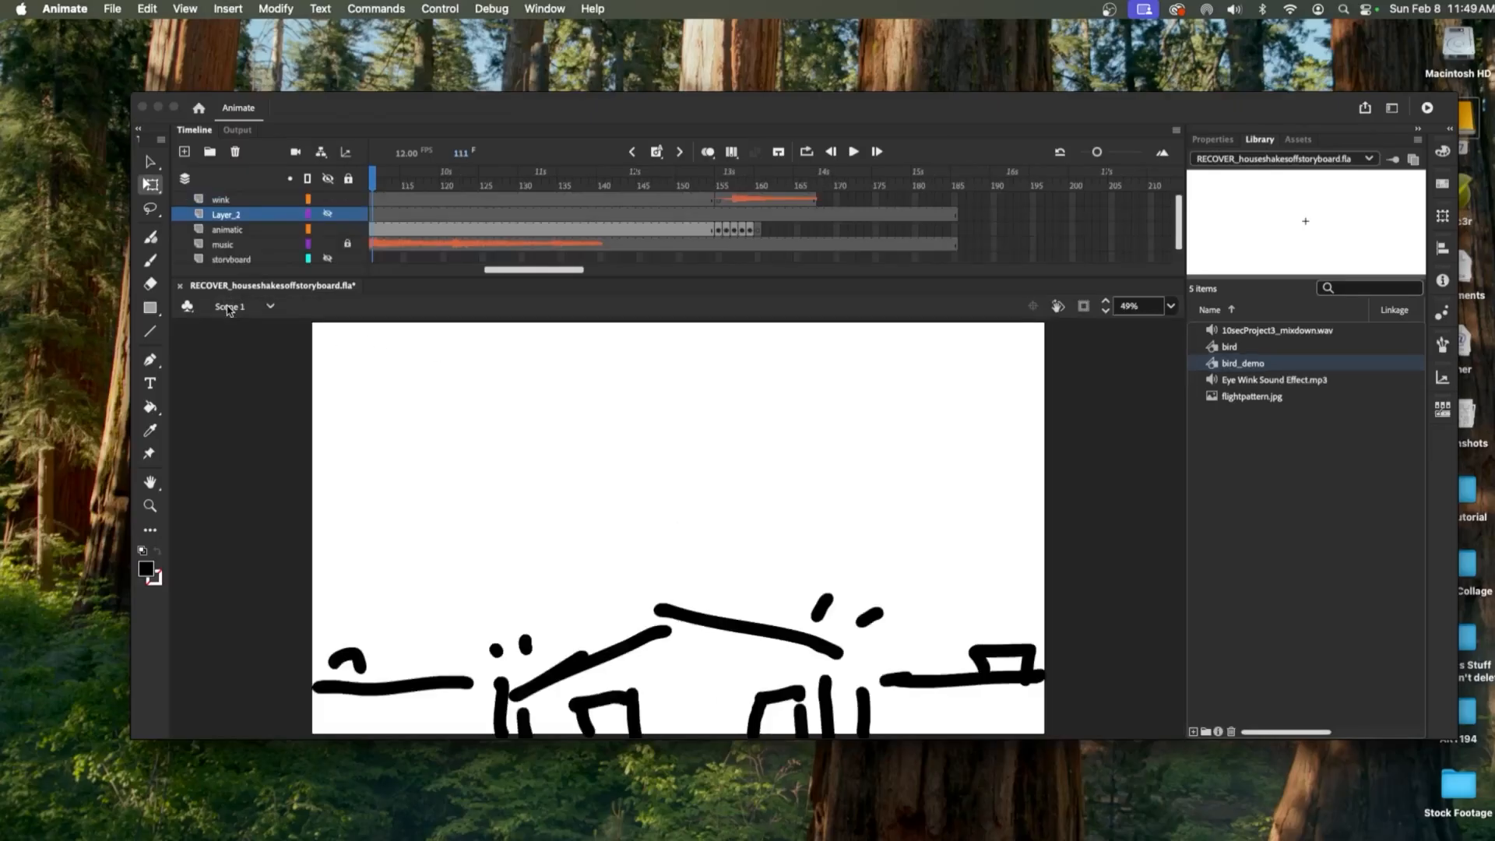
double_click(1238, 363)
double_click(1212, 364)
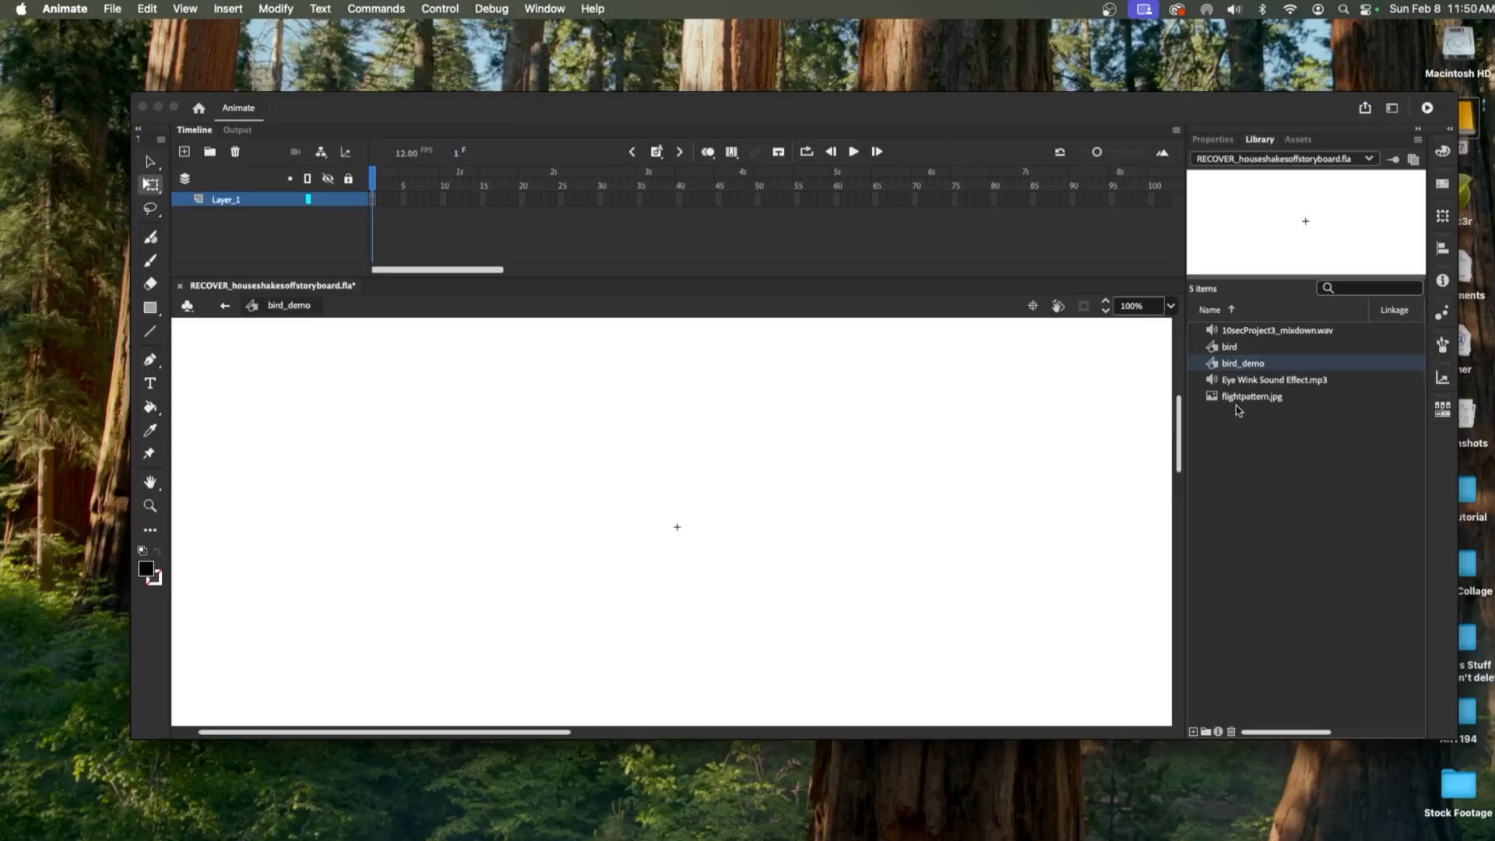
- Place flightpattern.jpg from the library on the bird_demo canvas and widen the collapsed panel dock to show its labels
left_click(1249, 399)
left_click_drag(1200, 428, 677, 471)
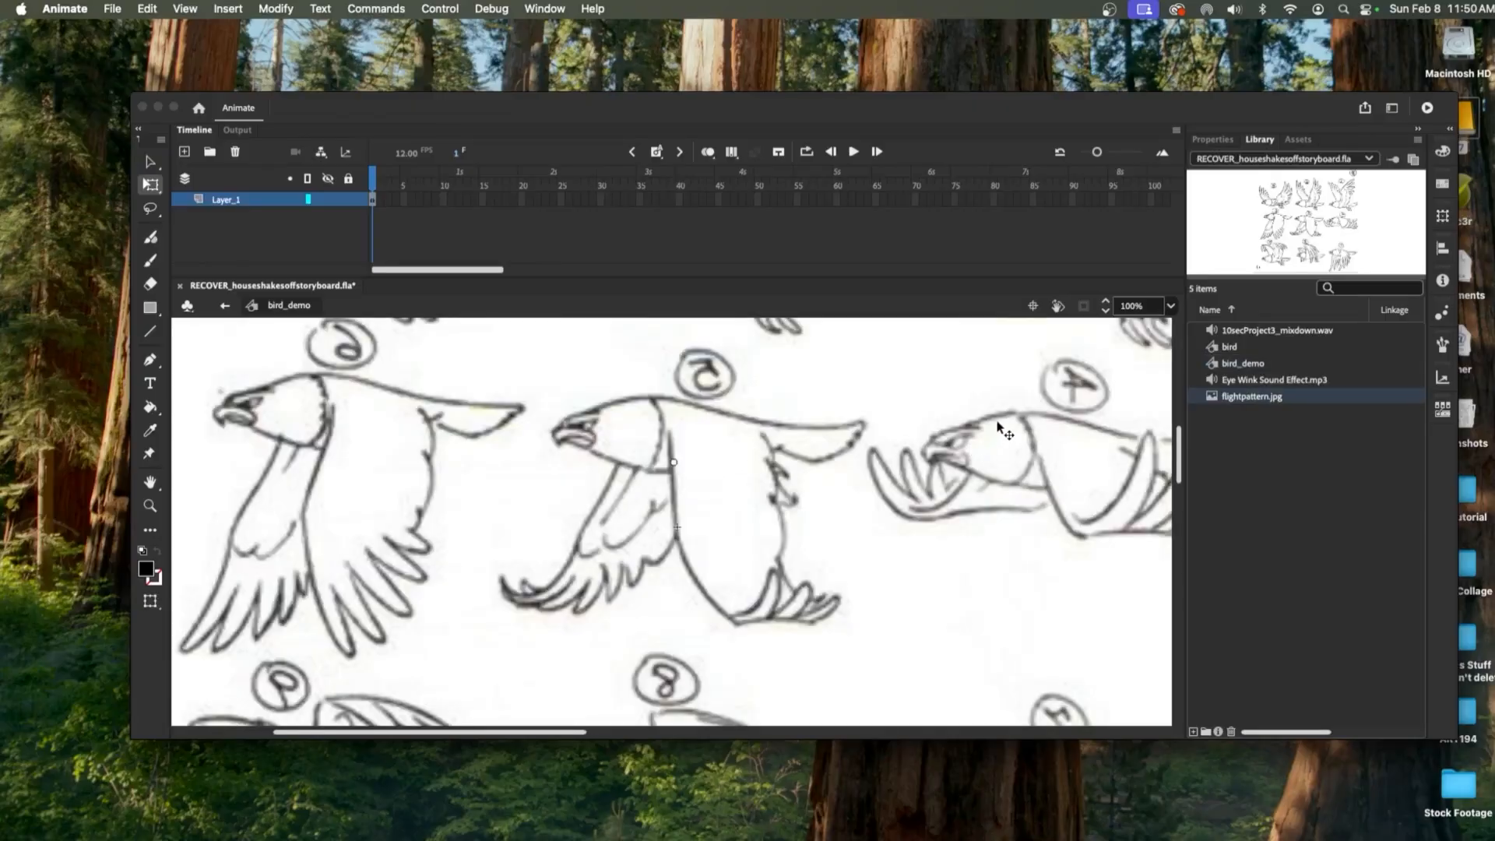
key("super+minus")
key("super+minus")
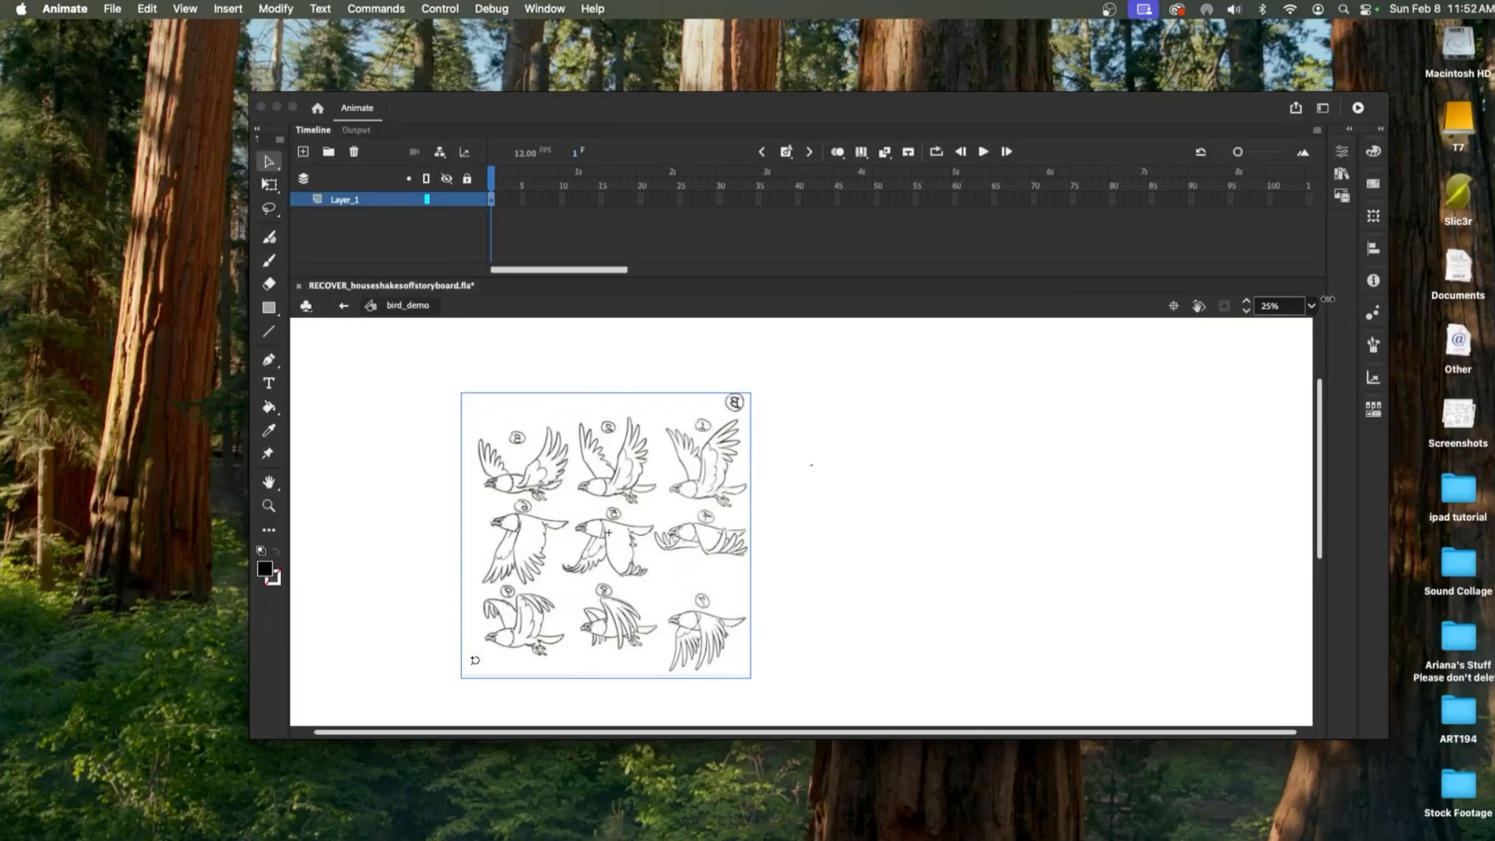
left_click_drag(1327, 299, 1136, 341)
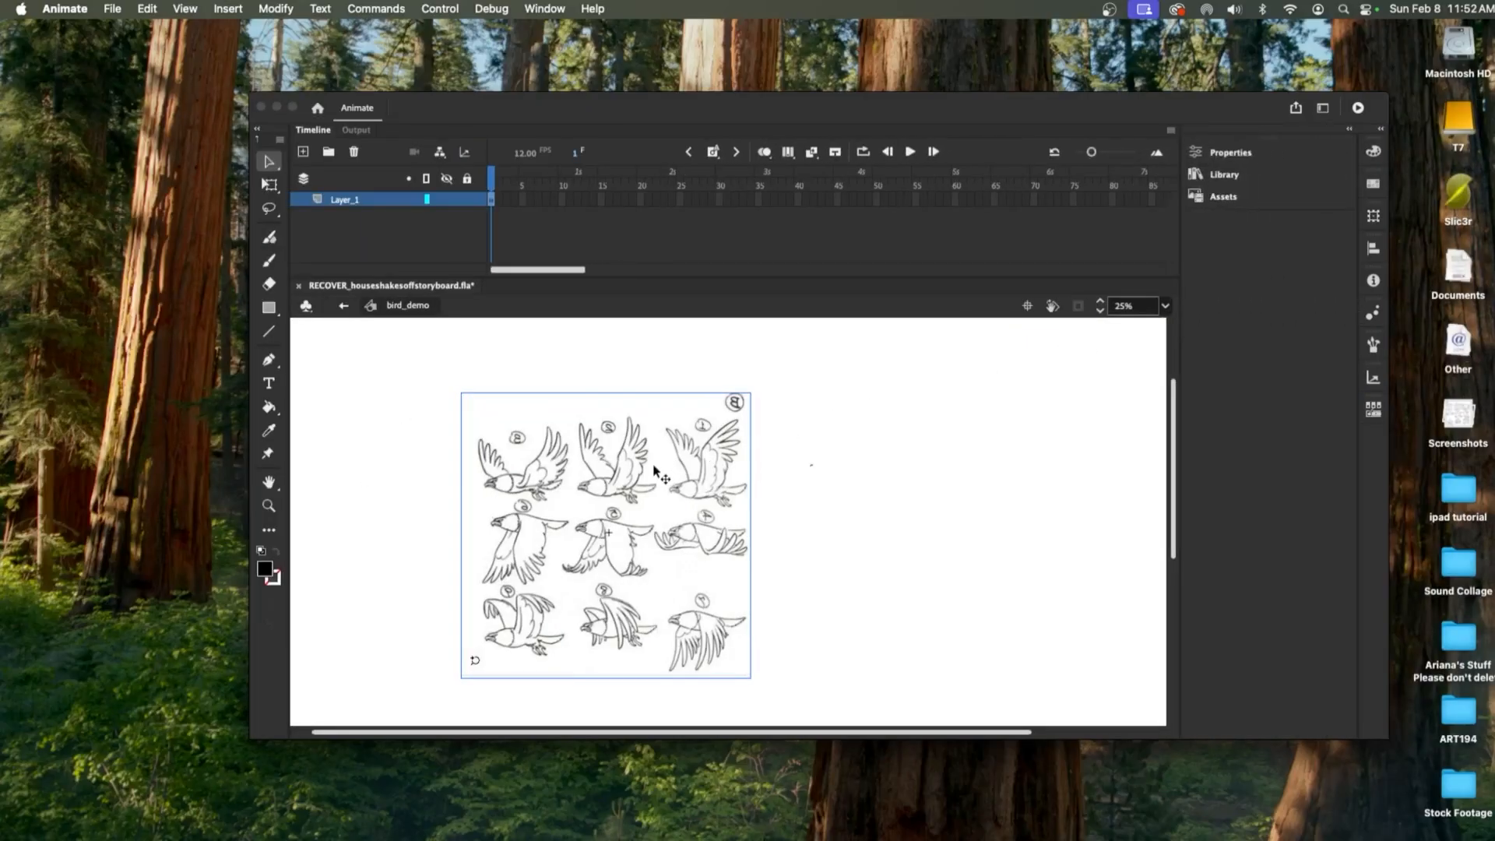
- Add a new layer above the flight reference and trace the body, tail and wings of bird 1 with the Brush on frame 1
scroll(656, 468, "up", 2)
scroll(656, 468, "left", 1)
scroll(656, 467, "down", 3)
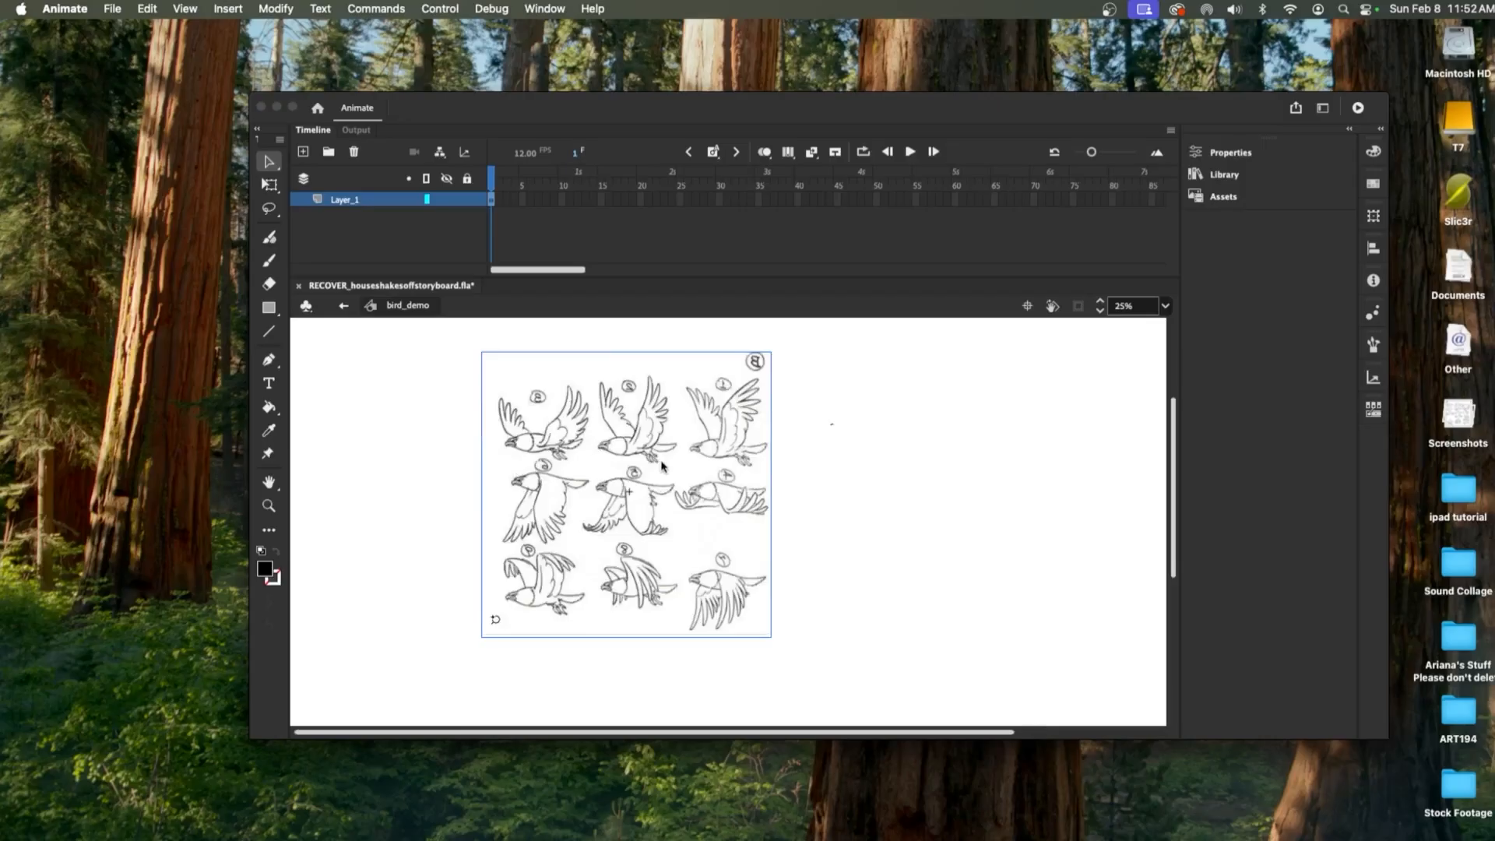
scroll(711, 560, "up", 2)
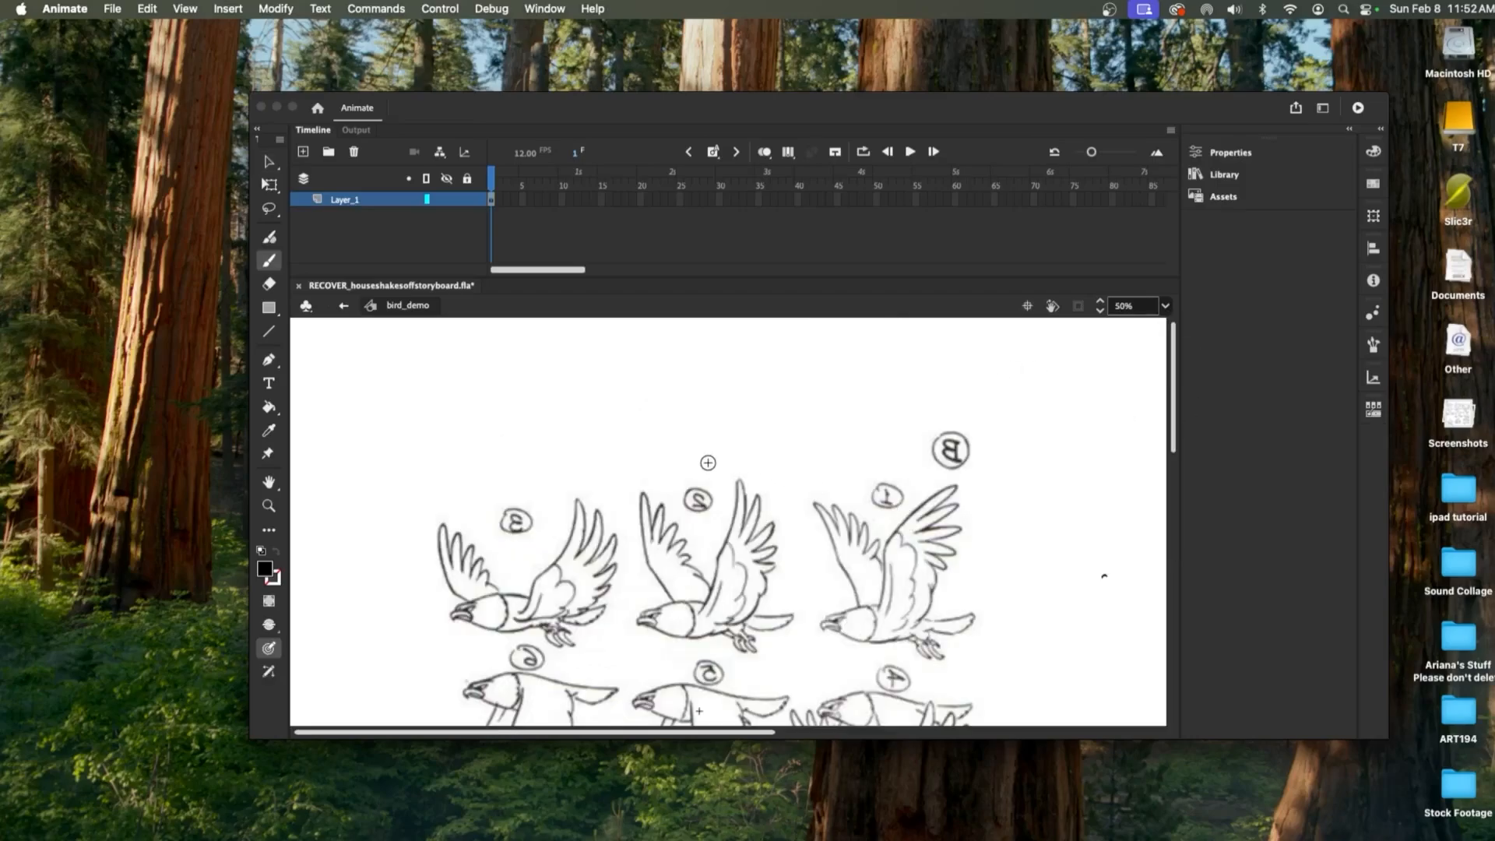
left_click(304, 152)
left_click_drag(845, 628, 917, 630)
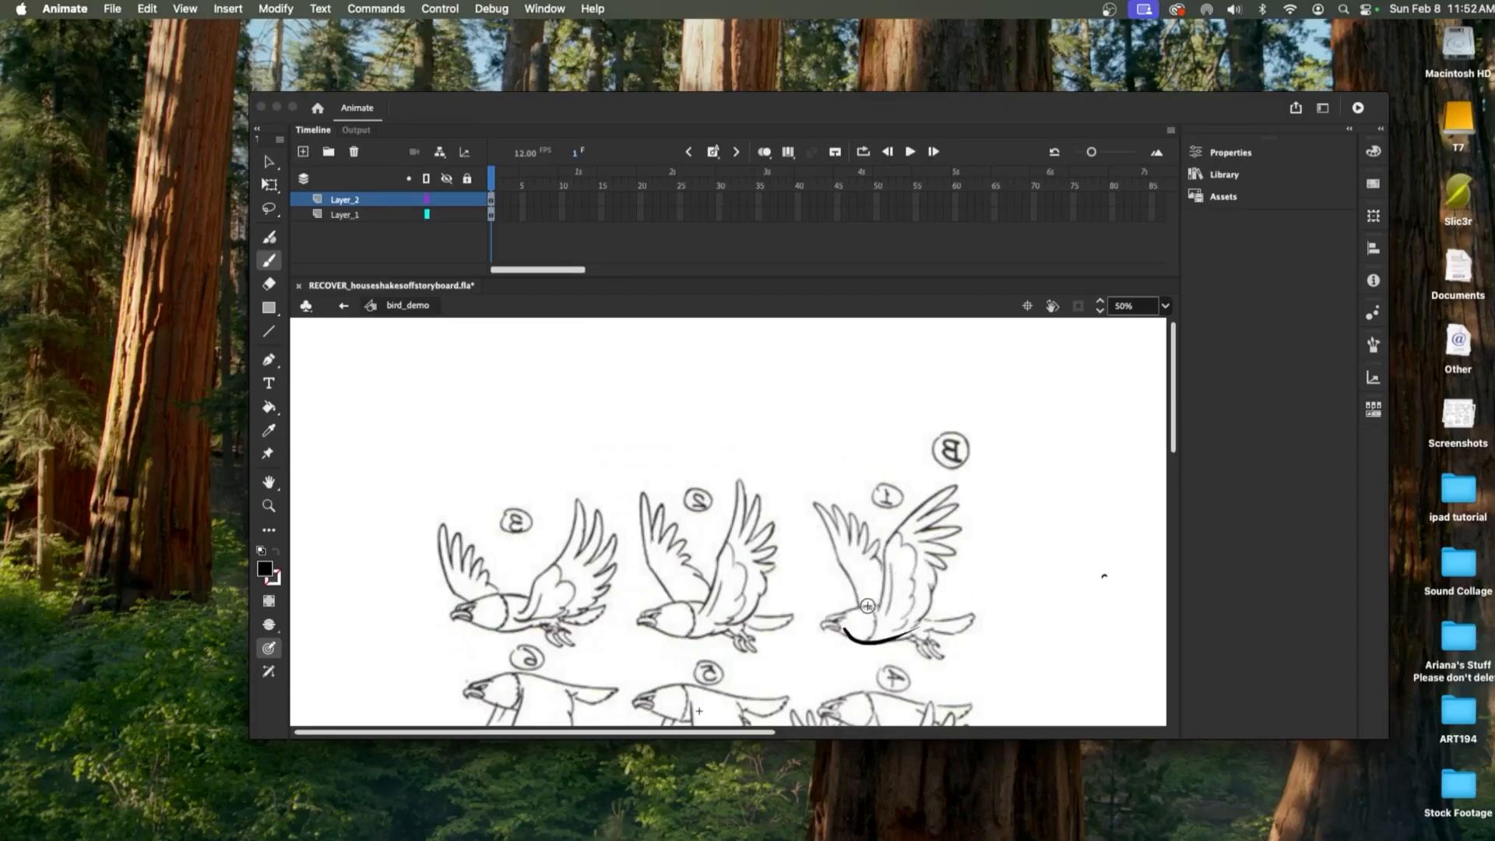
mouse_move(847, 632)
left_mouse_down()
mouse_move(884, 594)
mouse_move(946, 637)
mouse_move(941, 608)
mouse_move(910, 626)
mouse_move(935, 629)
mouse_move(917, 639)
mouse_move(967, 624)
mouse_move(950, 641)
mouse_move(938, 632)
mouse_move(967, 621)
mouse_move(929, 621)
mouse_move(976, 614)
left_mouse_up()
left_click_drag(977, 613, 937, 652)
left_click_drag(845, 606, 822, 610)
mouse_move(824, 612)
left_mouse_down()
mouse_move(843, 628)
mouse_move(847, 559)
left_mouse_up()
left_click_drag(841, 551, 896, 495)
mouse_move(886, 507)
left_mouse_down()
mouse_move(881, 602)
mouse_move(927, 603)
left_mouse_up()
- Make the reference layer Layer_1 semi-transparent and lock it, and refine the bird 1 wing on Layer_2
left_click(446, 214, "shift")
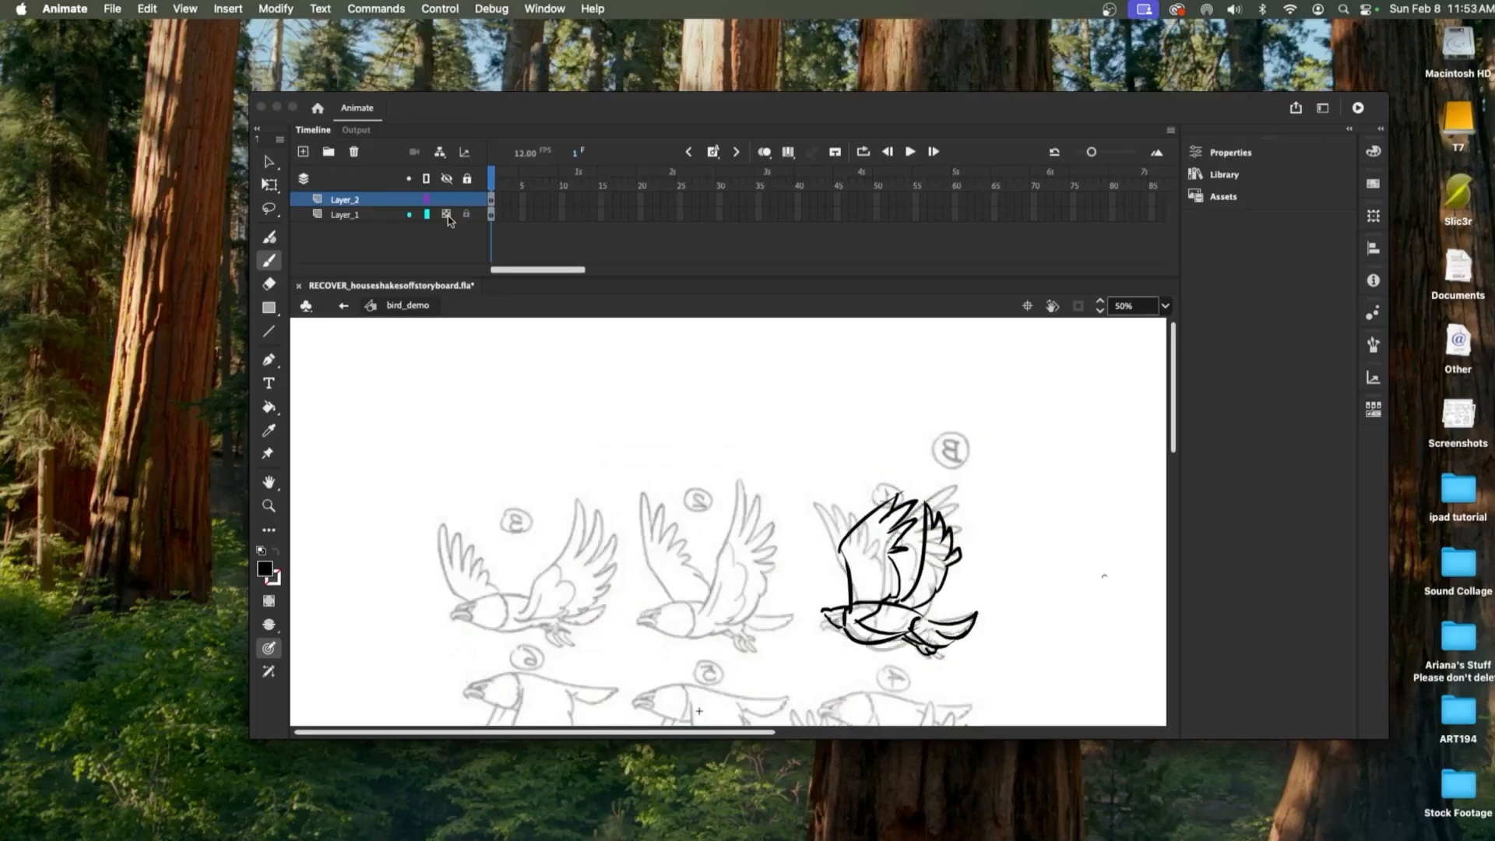
left_click(345, 214)
left_click(466, 214)
left_click(345, 200)
key("e")
key("b")
left_click_drag(914, 494, 922, 562)
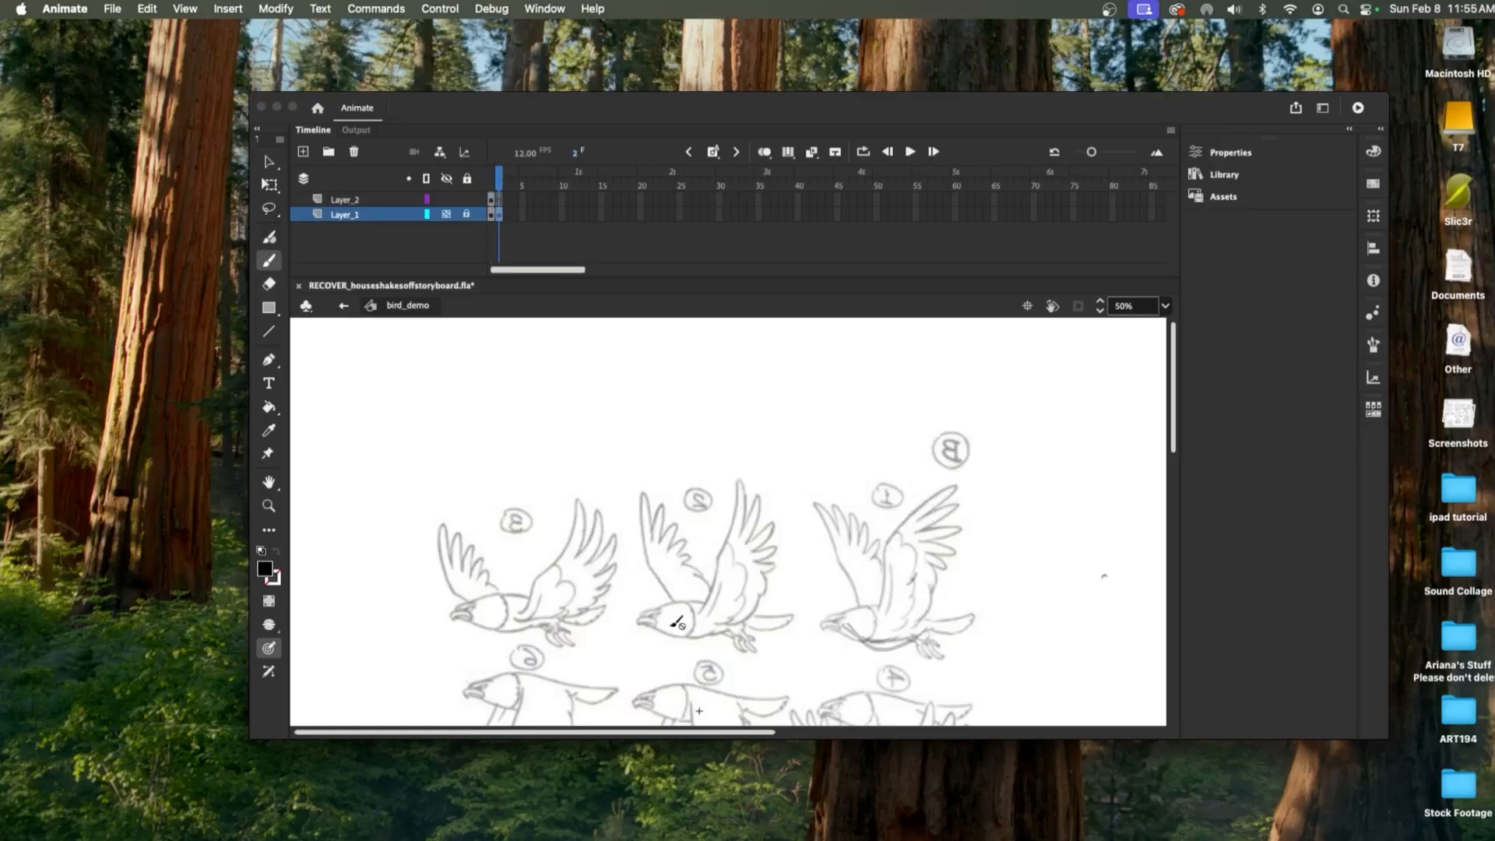
- Trace the body and raised wings of bird 2 with the Brush on frame 2 of Layer_2
mouse_move(660, 627)
left_mouse_down()
mouse_move(720, 637)
mouse_move(792, 619)
left_mouse_up()
mouse_move(643, 603)
left_mouse_down()
mouse_move(710, 602)
mouse_move(678, 557)
left_mouse_up()
left_click_drag(675, 554, 687, 478)
mouse_move(686, 478)
left_mouse_down()
mouse_move(714, 556)
mouse_move(684, 531)
mouse_move(734, 601)
left_mouse_up()
- Add a blank keyframe on Layer_2 and a reference keyframe on Layer_1 at frame 3, and trace bird 3 on Layer_2
left_click(507, 200)
key("F7")
left_click(502, 215)
left_click(507, 215)
key("F6")
left_click(507, 200)
mouse_move(453, 613)
left_mouse_down()
mouse_move(520, 624)
mouse_move(552, 491)
left_mouse_up()
left_click_drag(552, 491, 599, 611)
left_click_drag(514, 566, 529, 531)
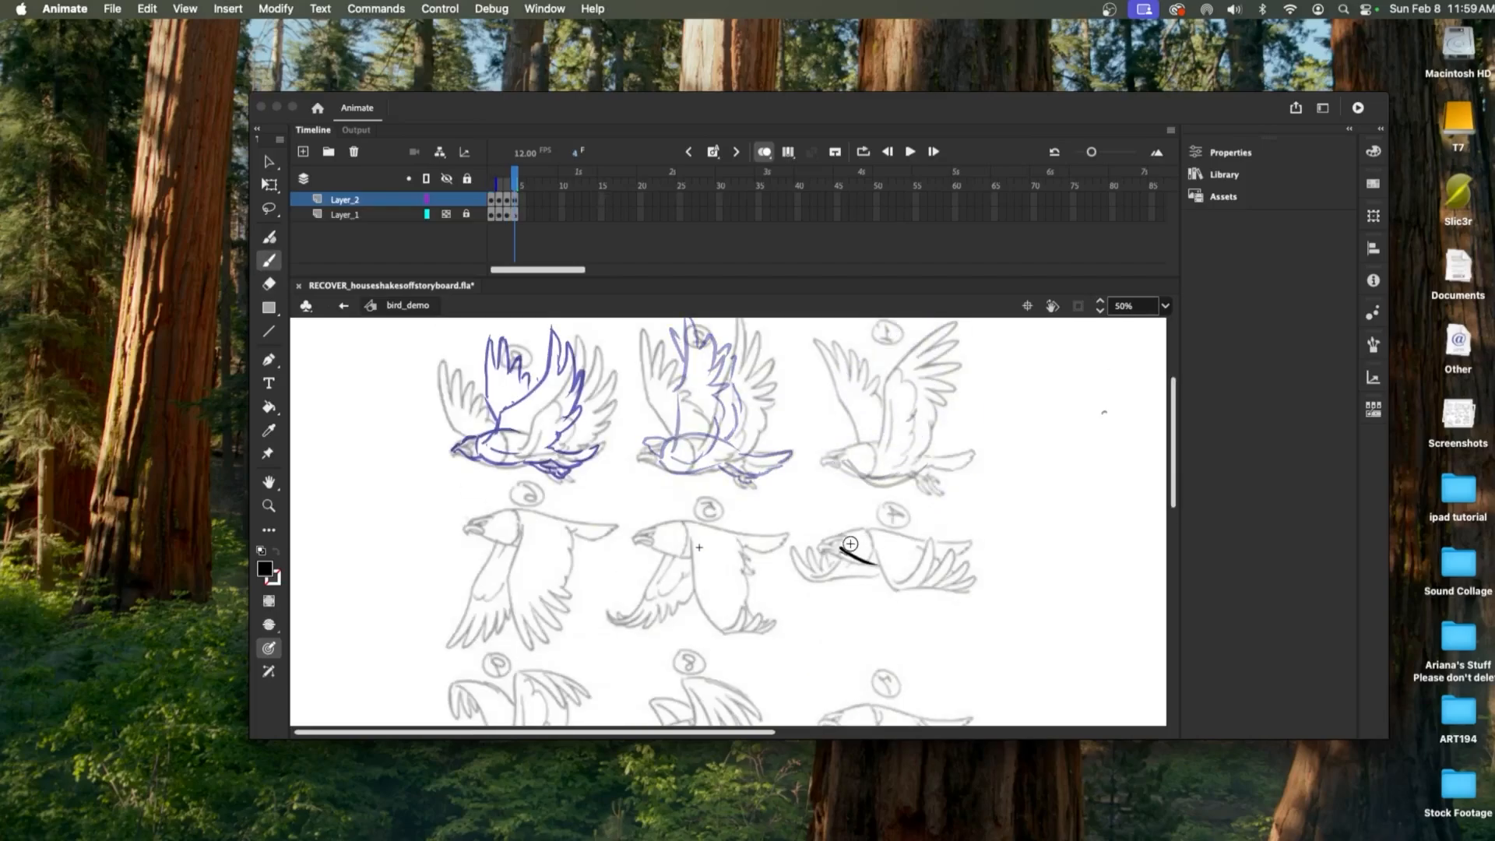
- Trace bird 4 on frame 4 of Layer_2 and extend the reference layer Layer_1 to frame 5, keeping it locked
mouse_move(853, 550)
left_mouse_down()
mouse_move(845, 538)
mouse_move(820, 549)
mouse_move(870, 579)
left_mouse_up()
left_click(466, 214)
key("F5")
left_click(467, 214)
- Insert a blank keyframe at frame 5 of Layer_2 and trace bird 5's body, tail and lowered wing
key("F7")
left_click_drag(659, 548, 789, 535)
mouse_move(668, 534)
left_mouse_down()
mouse_move(710, 630)
mouse_move(743, 619)
left_mouse_up()
left_click_drag(713, 544, 732, 607)
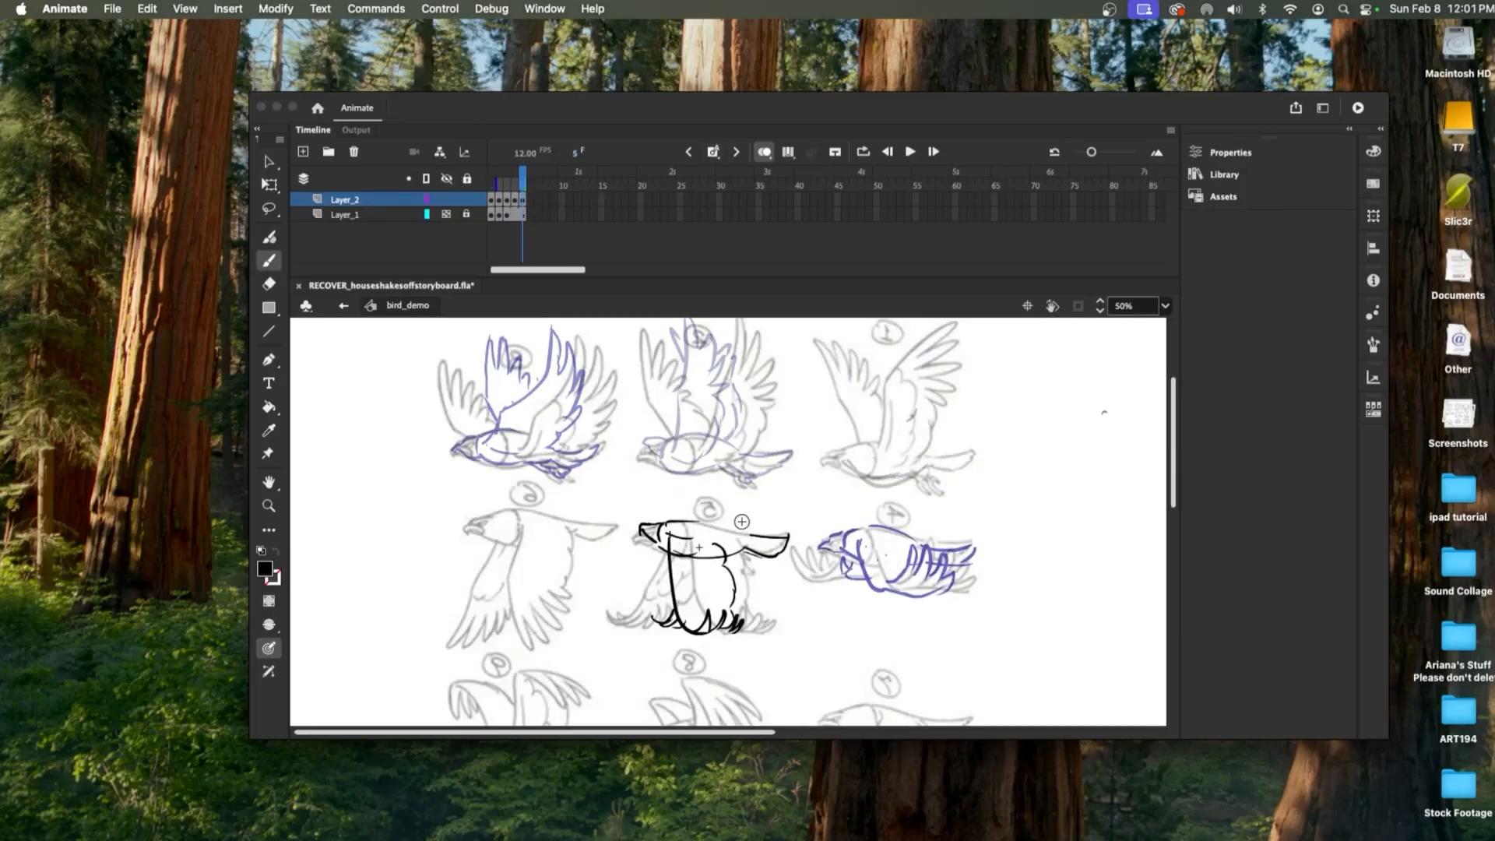
left_click_drag(685, 521, 752, 534)
key("e")
- Insert a blank keyframe at frame 6 of Layer_2 and trace bird 6 with its wing pointing down
key("F7")
left_click_drag(499, 510, 607, 524)
key("e")
mouse_move(495, 538)
left_mouse_down()
mouse_move(491, 644)
mouse_move(472, 636)
left_mouse_up()
key("b")
scroll(604, 553, "down", 5)
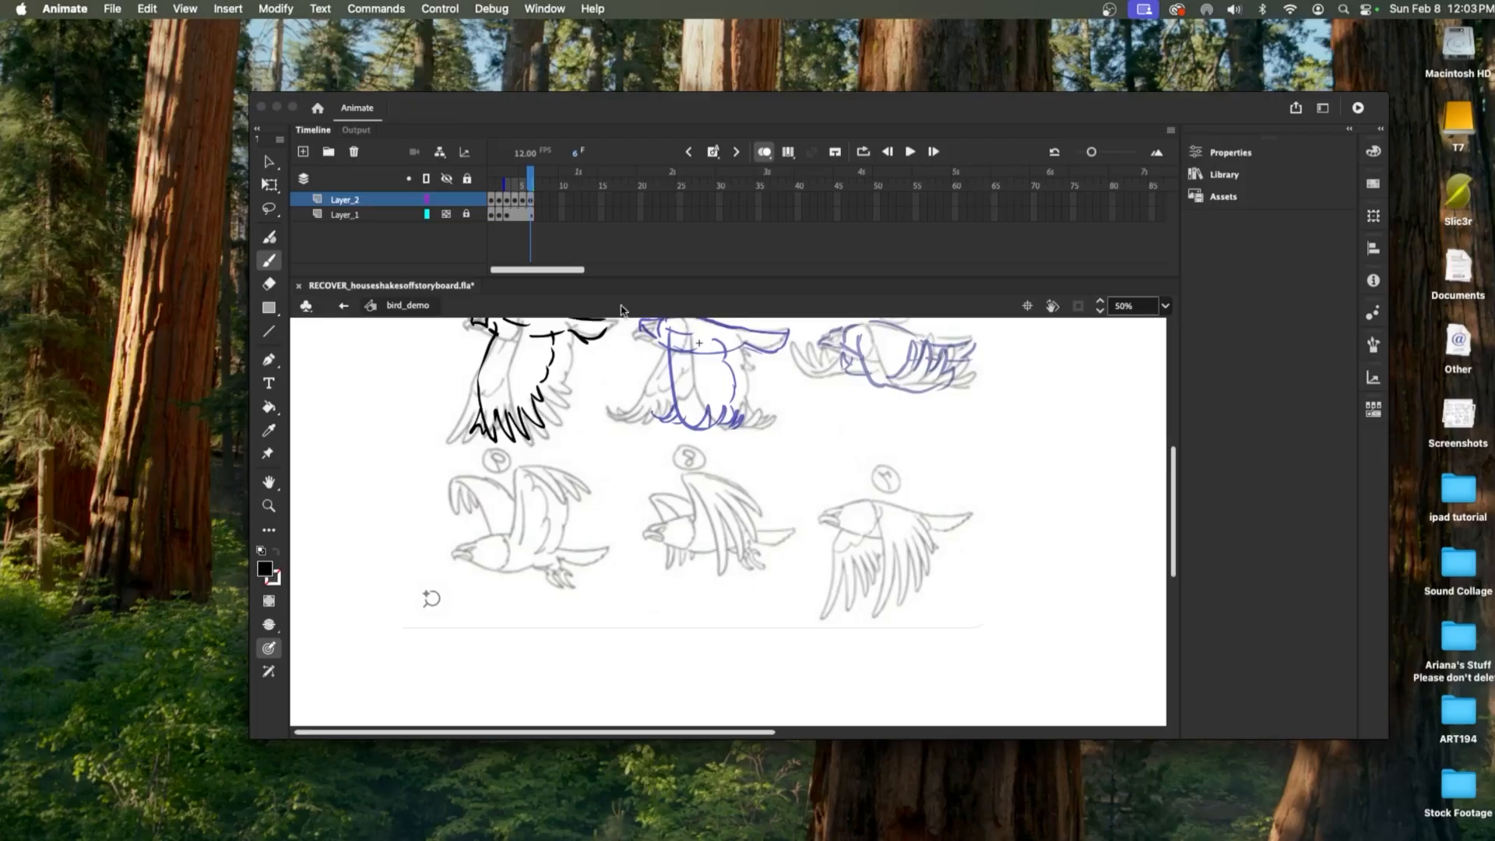
- Extend the reference layer Layer_1 to frame 9 and trace bird 7 on frame 7 of Layer_2
left_click(554, 214)
key("F5")
left_click(538, 200)
left_click_drag(845, 508, 981, 514)
mouse_move(848, 537)
left_mouse_down()
mouse_move(891, 592)
mouse_move(914, 557)
left_mouse_up()
- Insert a blank keyframe at frame 8 of Layer_2, trace bird 8 there, and add the missing foot detail to bird 7 on frame 7
key("F7")
left_click_drag(671, 518, 755, 539)
key("comma")
left_click_drag(913, 538, 933, 547)
key("period")
mouse_move(676, 482)
left_mouse_down()
mouse_move(721, 539)
mouse_move(762, 556)
left_mouse_up()
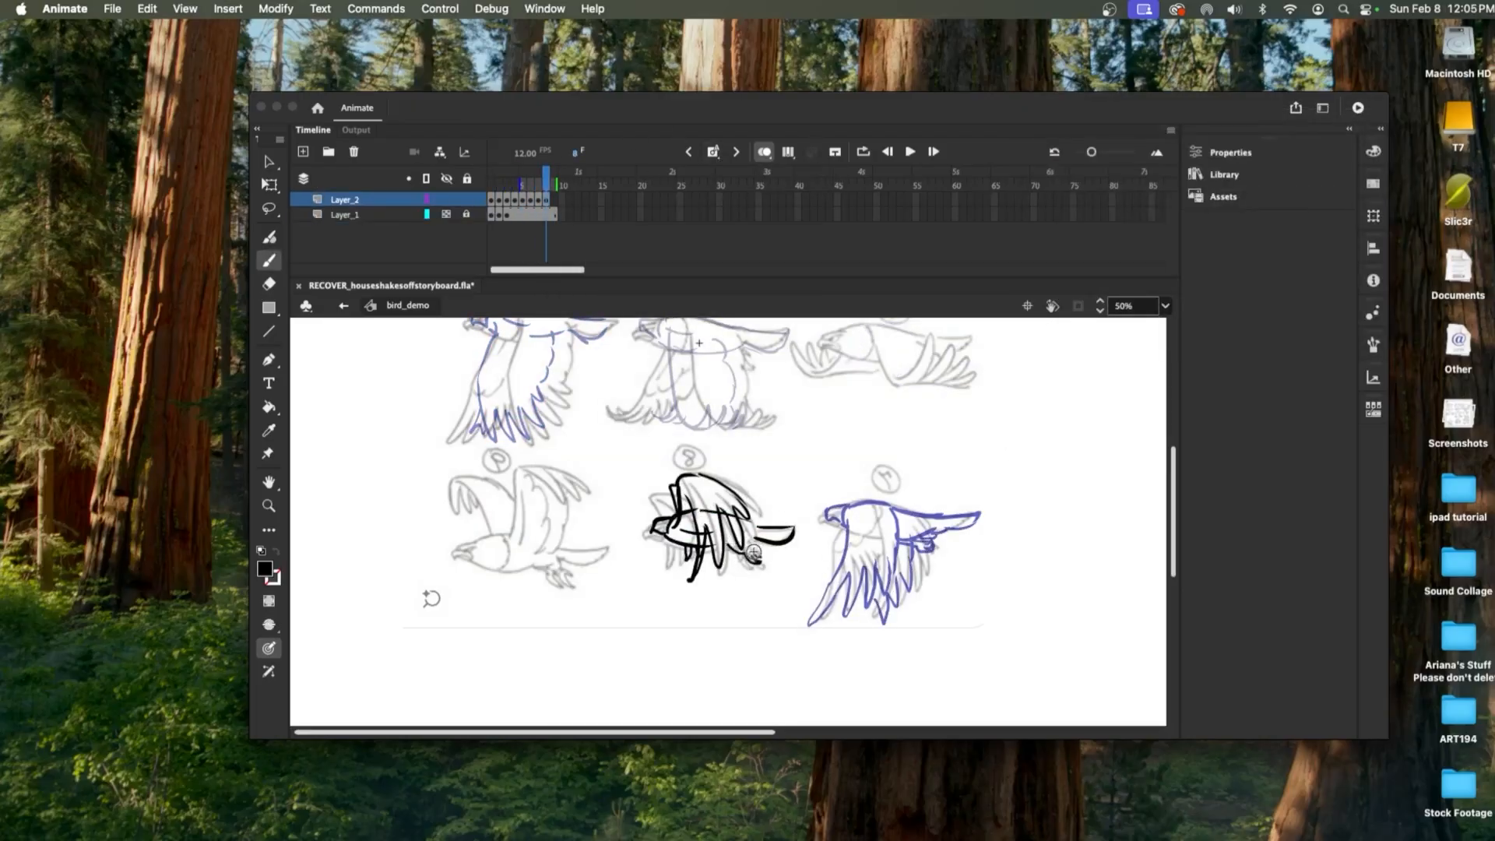
- Insert a blank keyframe at frame 9 of Layer_2 and trace bird 9's body, tail and raised wing
key("F7")
scroll(642, 514, "down", 1)
left_click_drag(460, 513, 592, 523)
left_click_drag(488, 433, 545, 498)
- Extend the start of the onion skin range back to frame 1
scroll(643, 515, "up", 10)
scroll(642, 517, "down", 10)
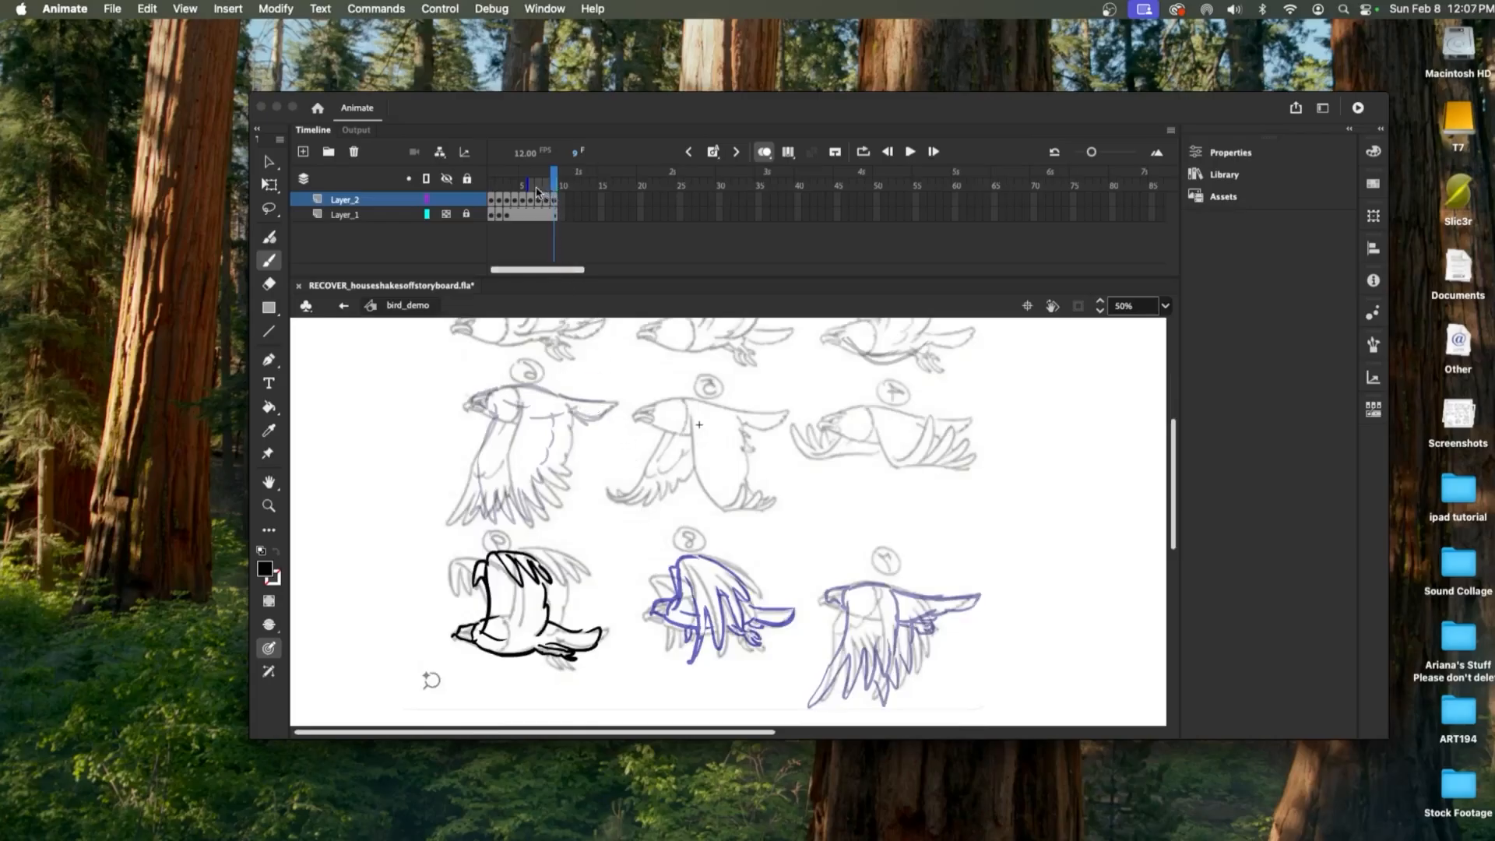
mouse_move(526, 179)
left_mouse_down()
mouse_move(491, 183)
mouse_move(492, 204)
left_mouse_up()
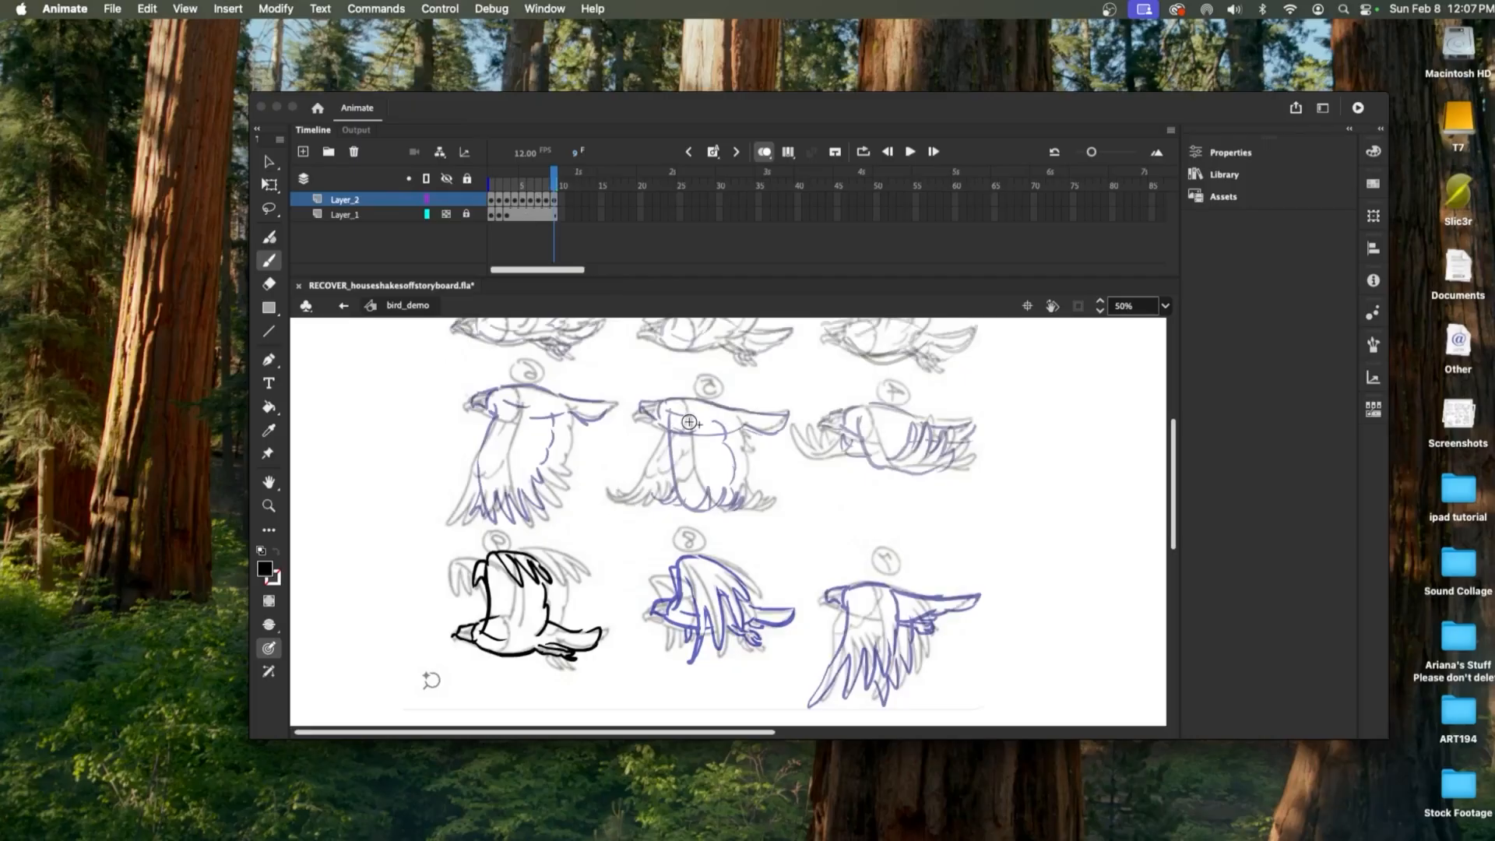
- Move the bird tracings on frames 9, 8 and 7 of Layer_2 onto the centre point of the bird_demo symbol
left_click(269, 185)
left_click_drag(432, 545, 643, 704)
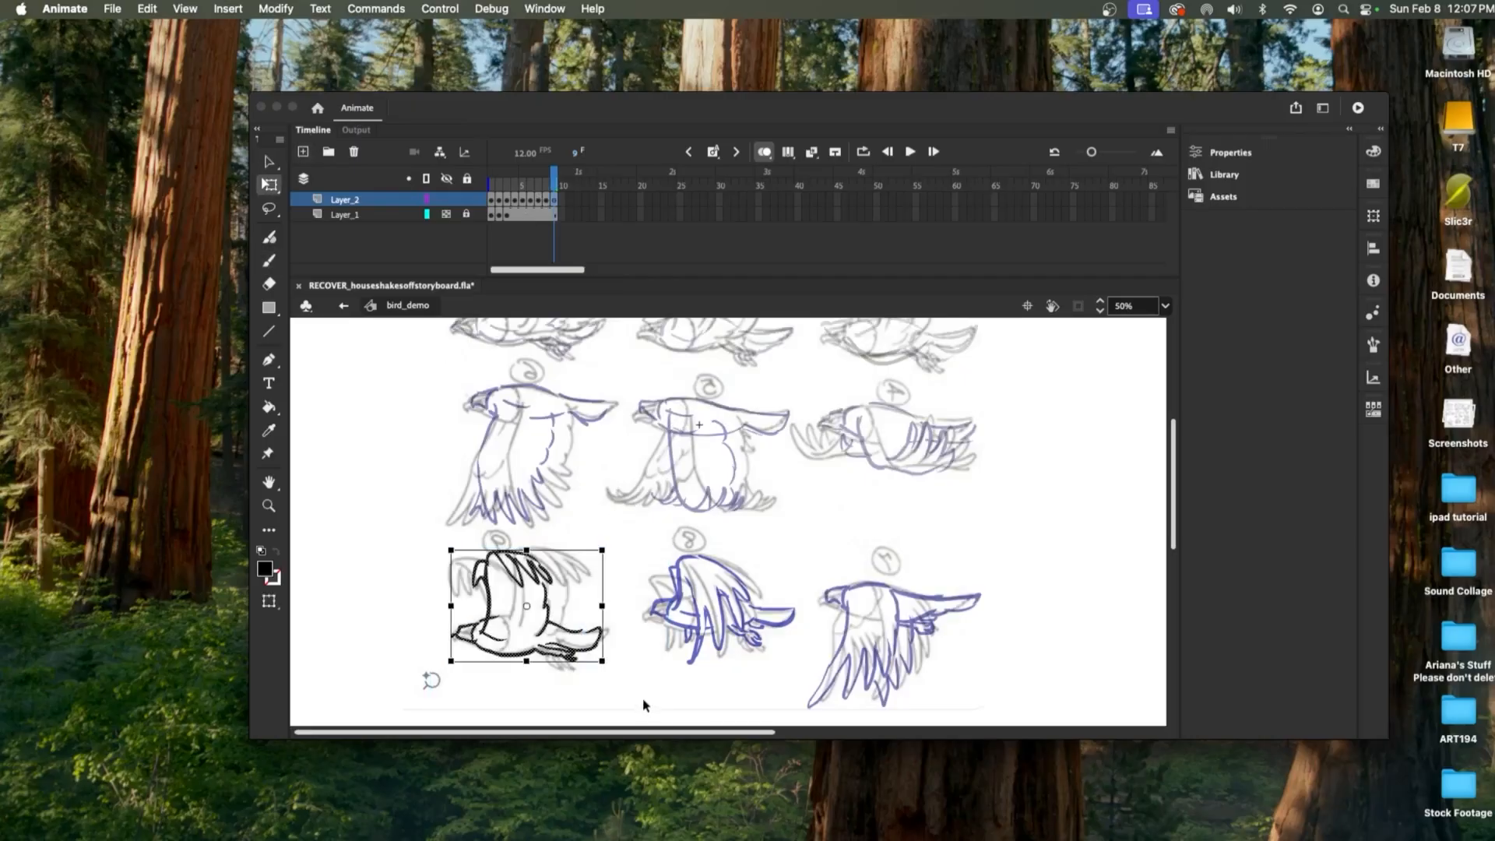
mouse_move(482, 646)
left_mouse_down()
mouse_move(626, 595)
mouse_move(671, 482)
mouse_move(661, 493)
mouse_move(655, 468)
left_mouse_up()
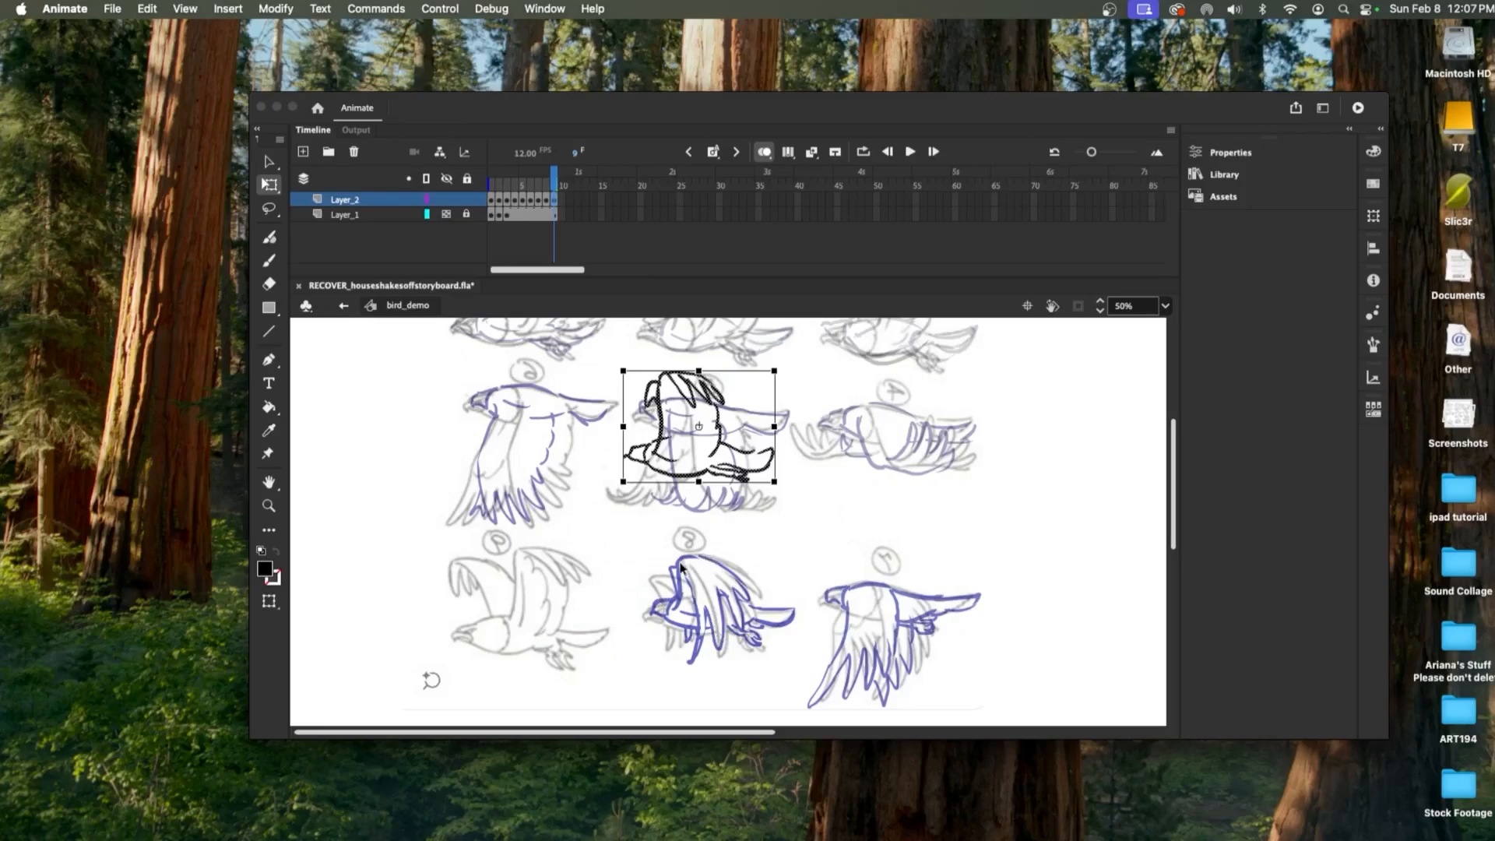
left_click(547, 200)
left_click_drag(739, 629, 716, 446)
left_click(536, 200)
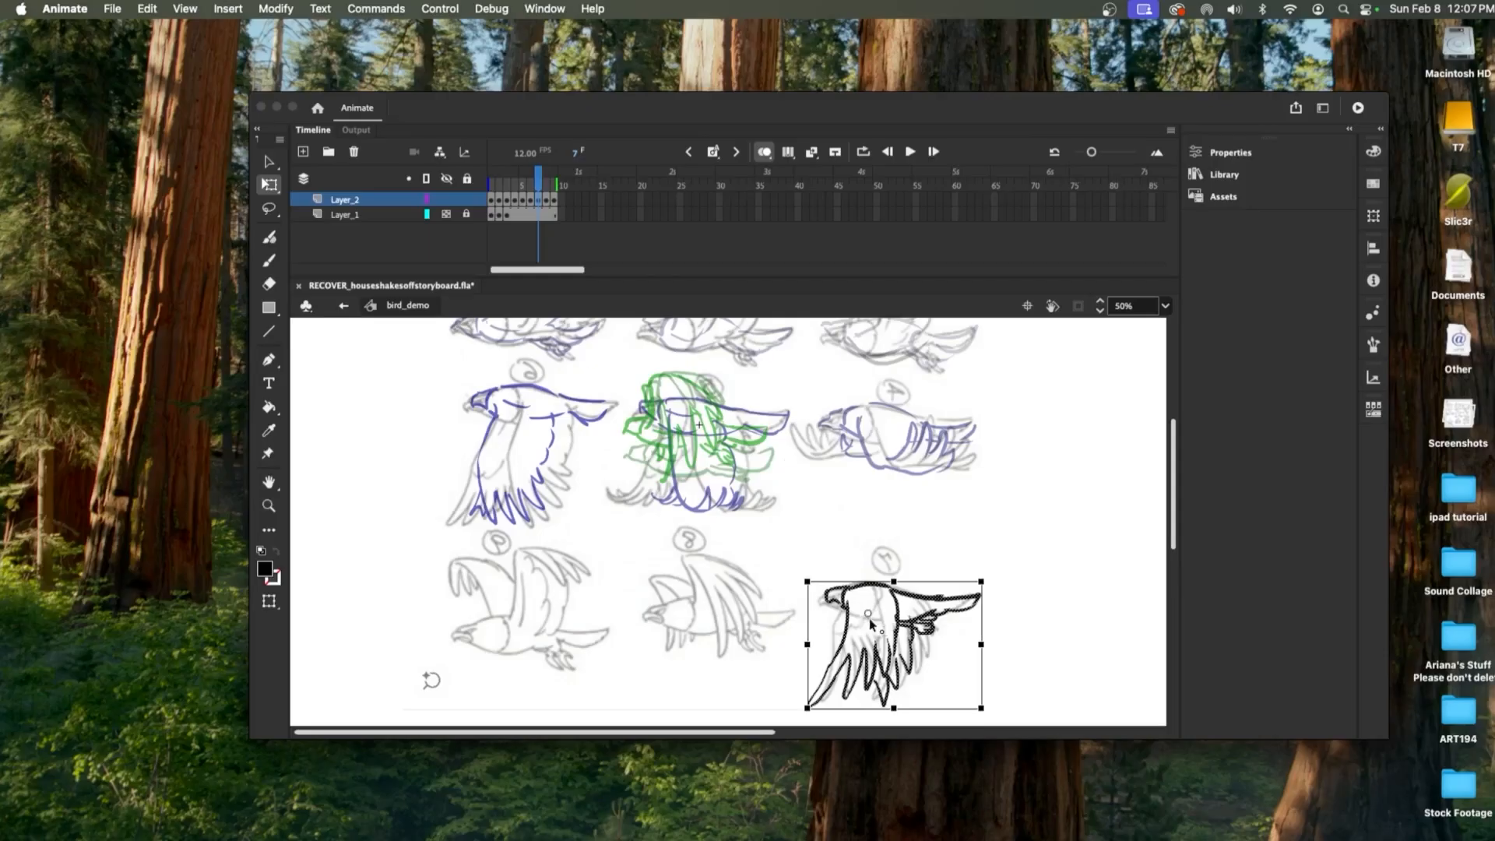
left_click_drag(911, 631, 709, 409)
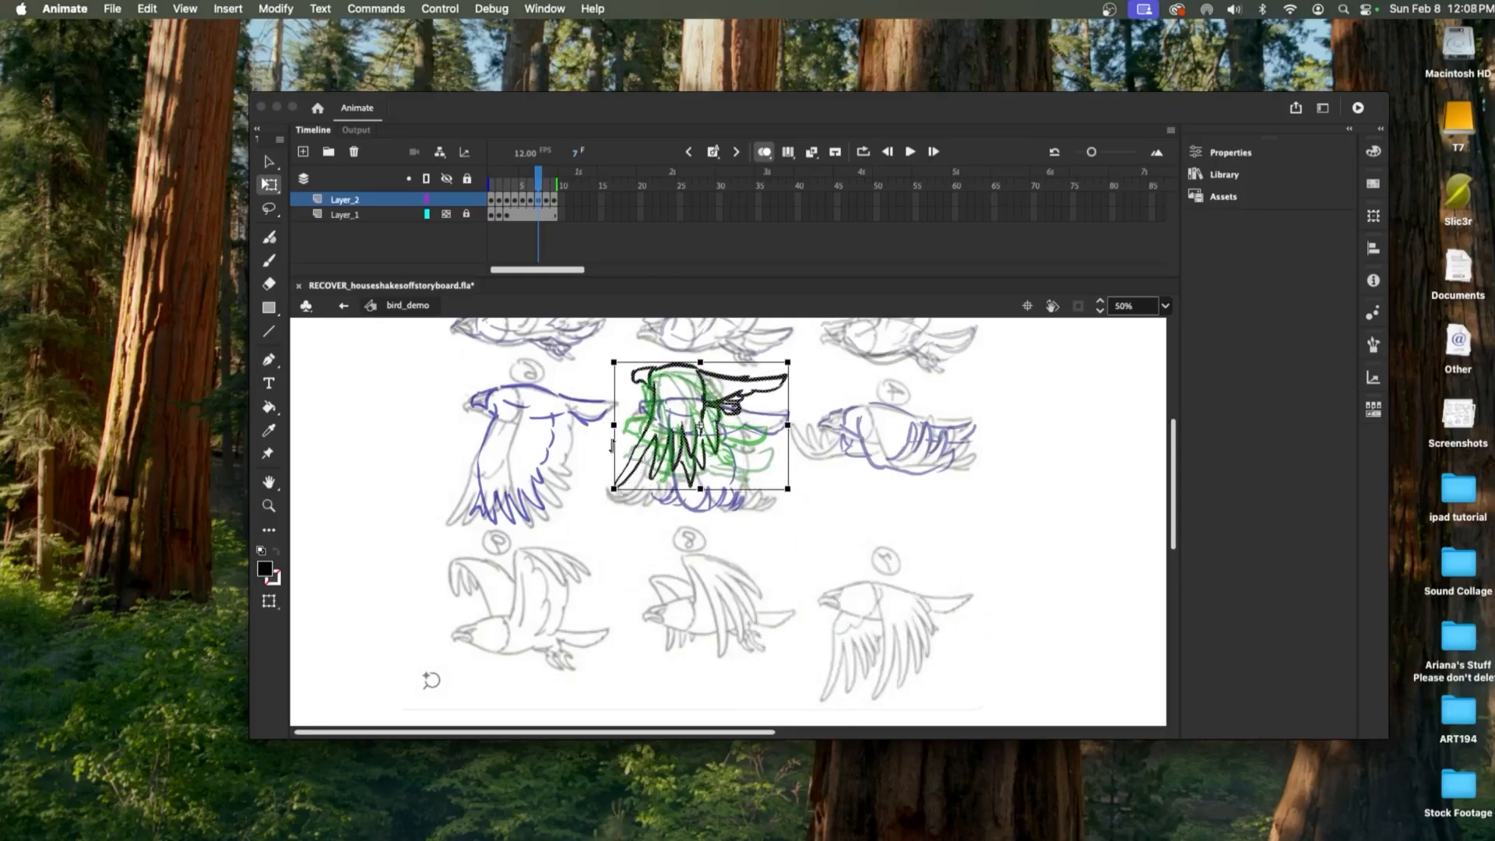
- Move the bird tracings on frames 6, 5 and 4 of Layer_2 onto the symbol's centre point, roughly aligned with the other tracings
scroll(612, 451, "up", 3)
left_click(530, 199)
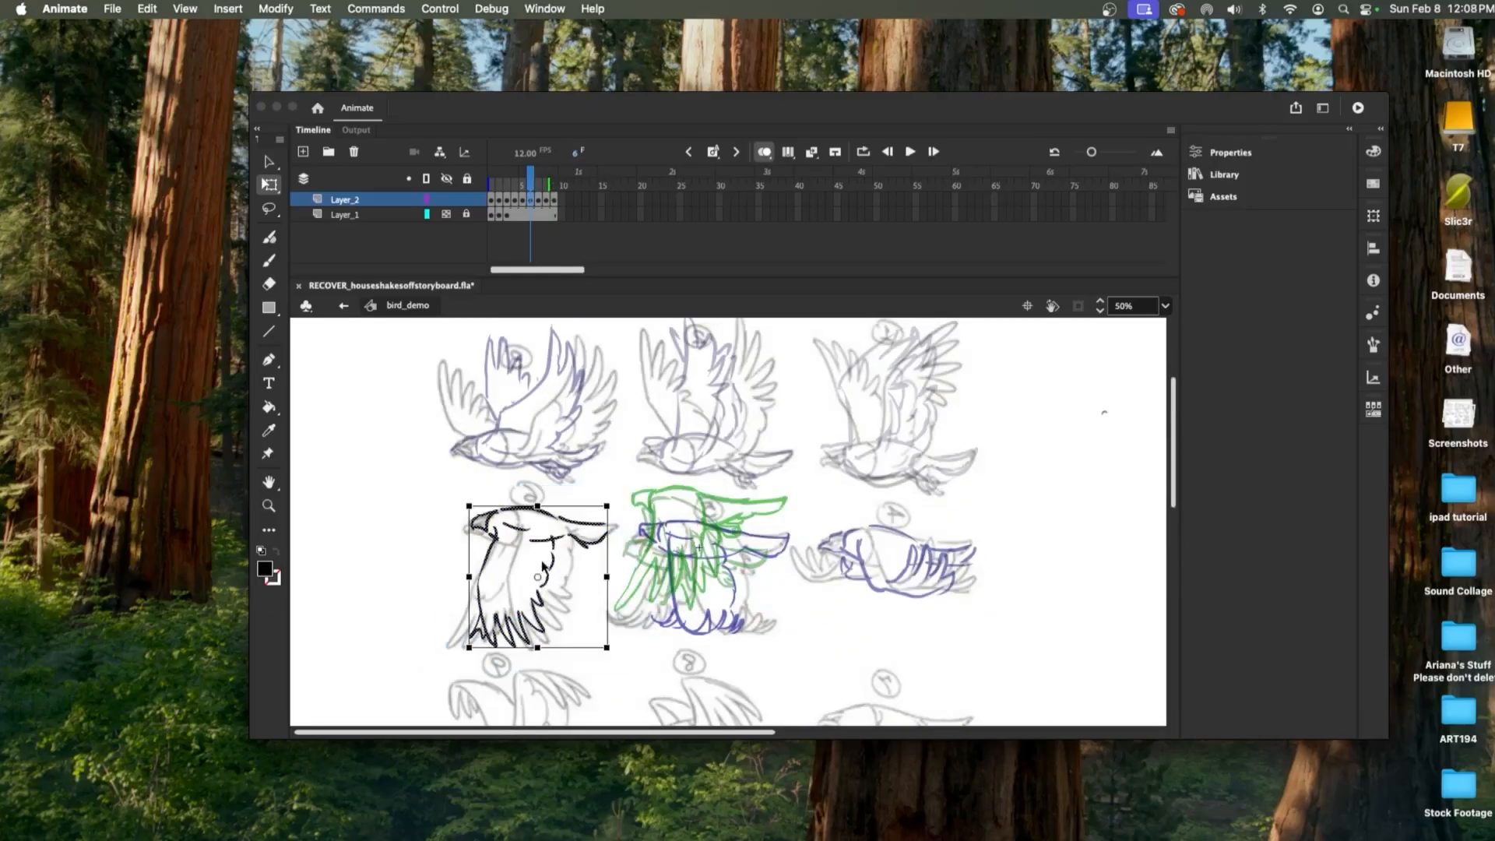
left_click_drag(543, 557, 706, 531)
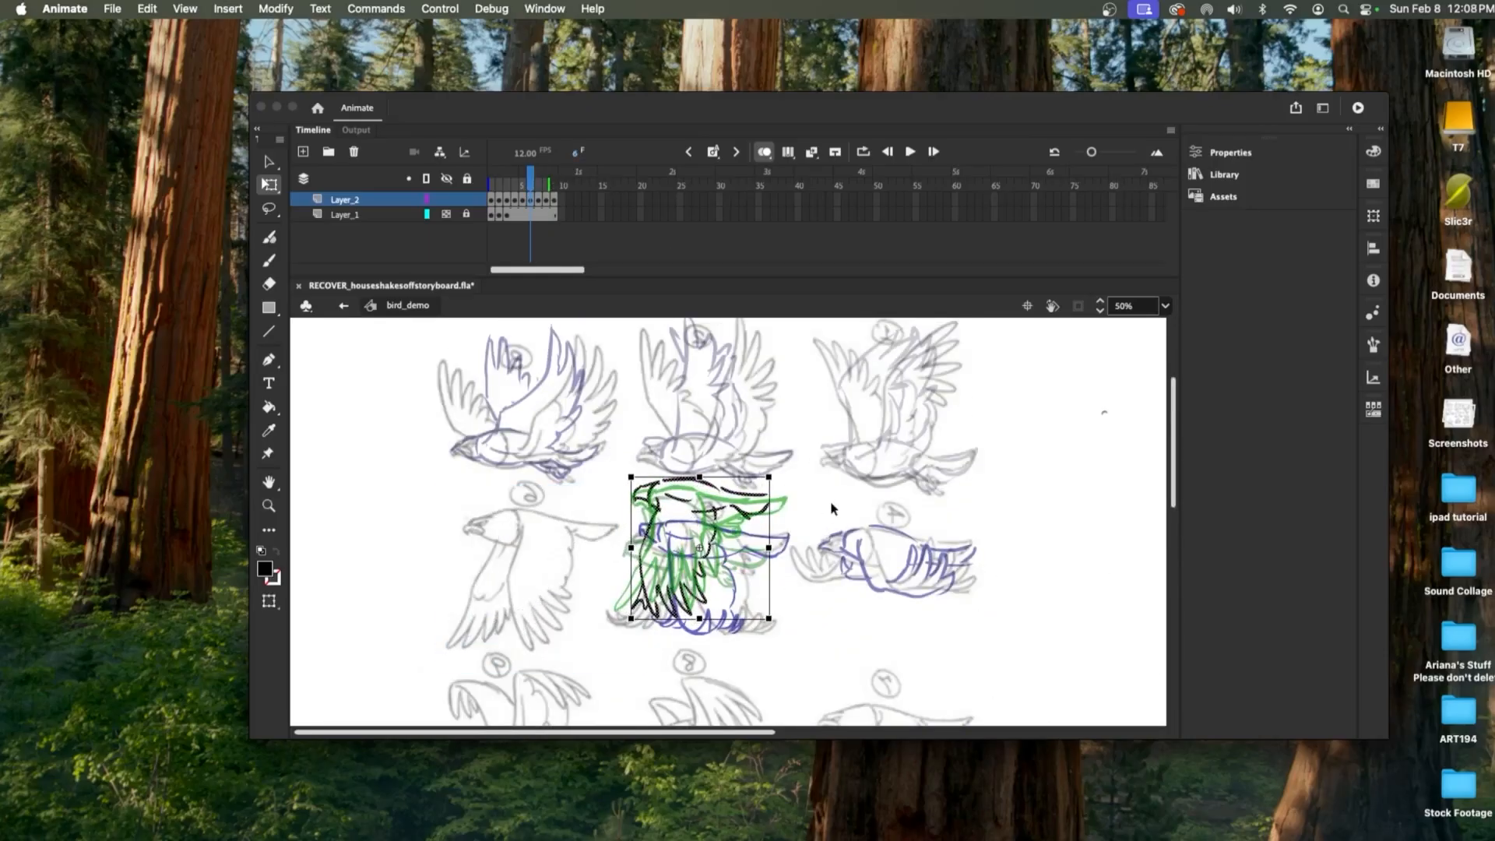
left_click_drag(606, 489, 798, 638)
left_click_drag(704, 569, 689, 539)
left_click(881, 503)
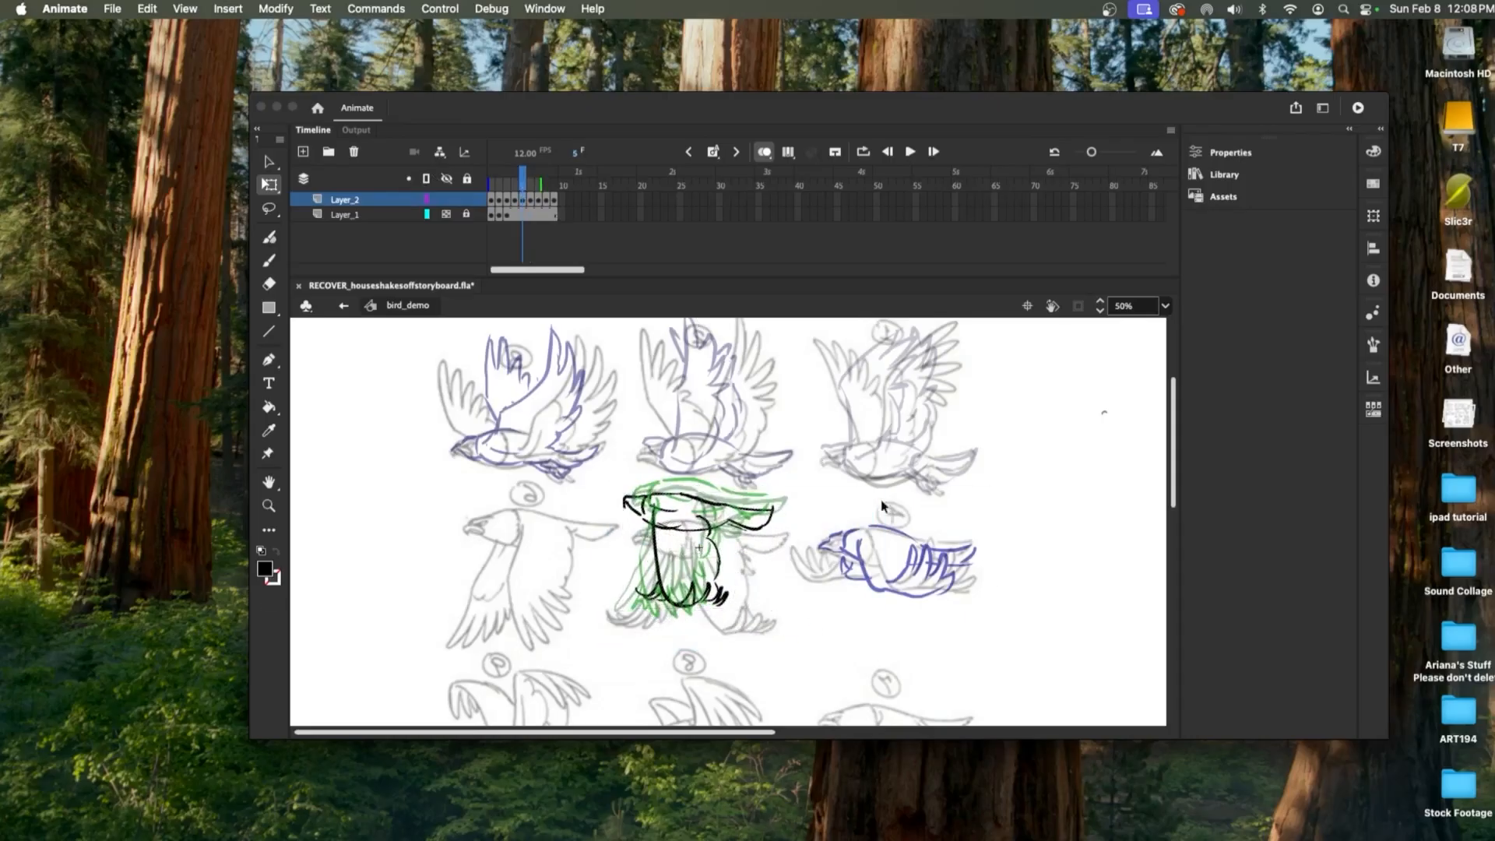
left_click(514, 204)
mouse_move(917, 548)
left_mouse_down()
mouse_move(735, 508)
mouse_move(723, 531)
left_mouse_up()
- Centre the bird tracings on frames 3, 2 and 1 of Layer_2 on the symbol's centre point
left_click(506, 200)
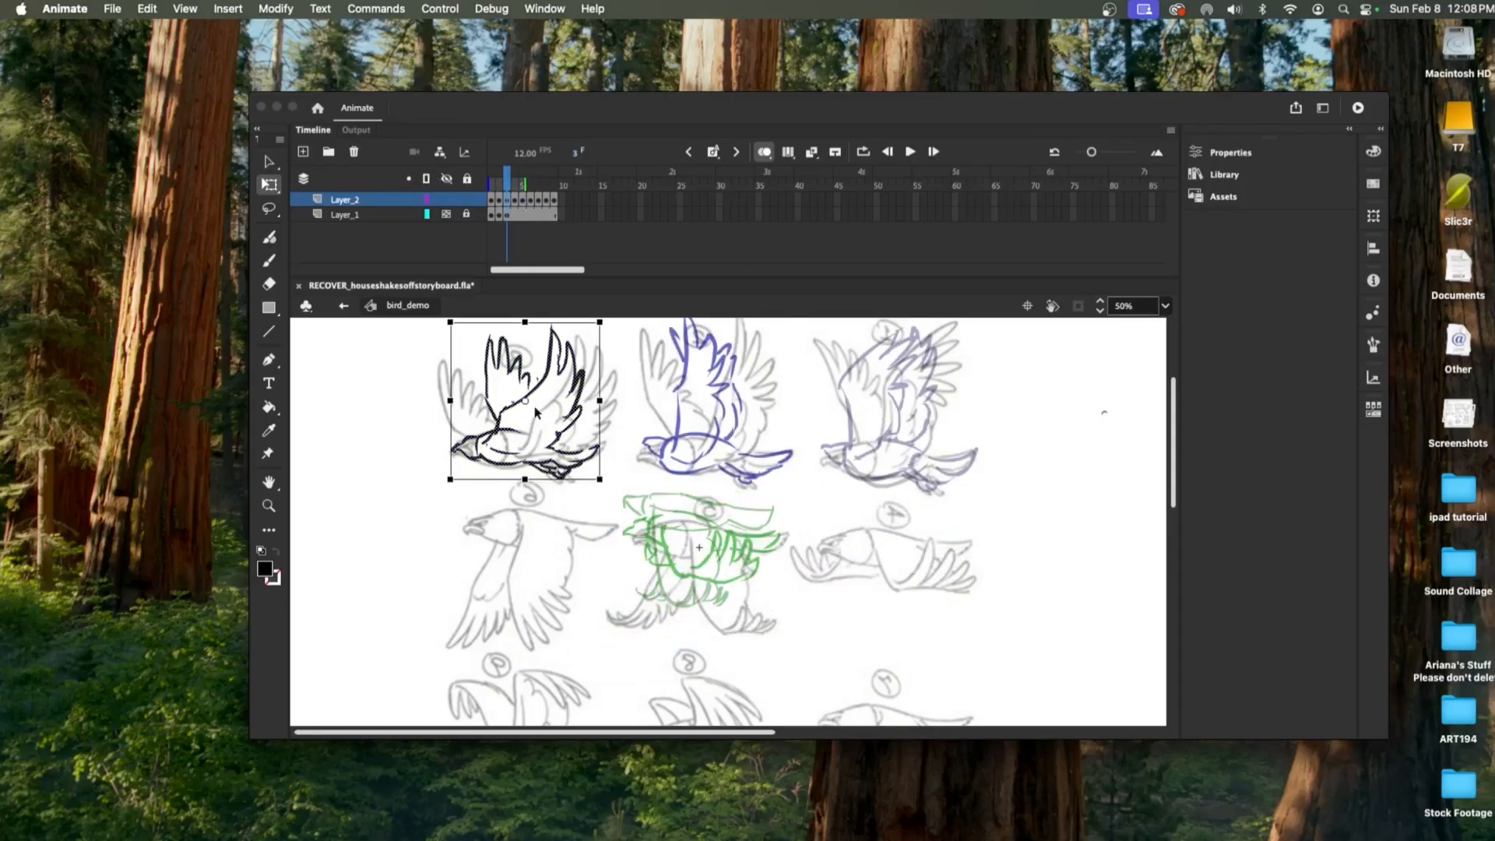
left_click(524, 394)
left_click_drag(640, 489, 387, 317)
left_click_drag(503, 421, 678, 570)
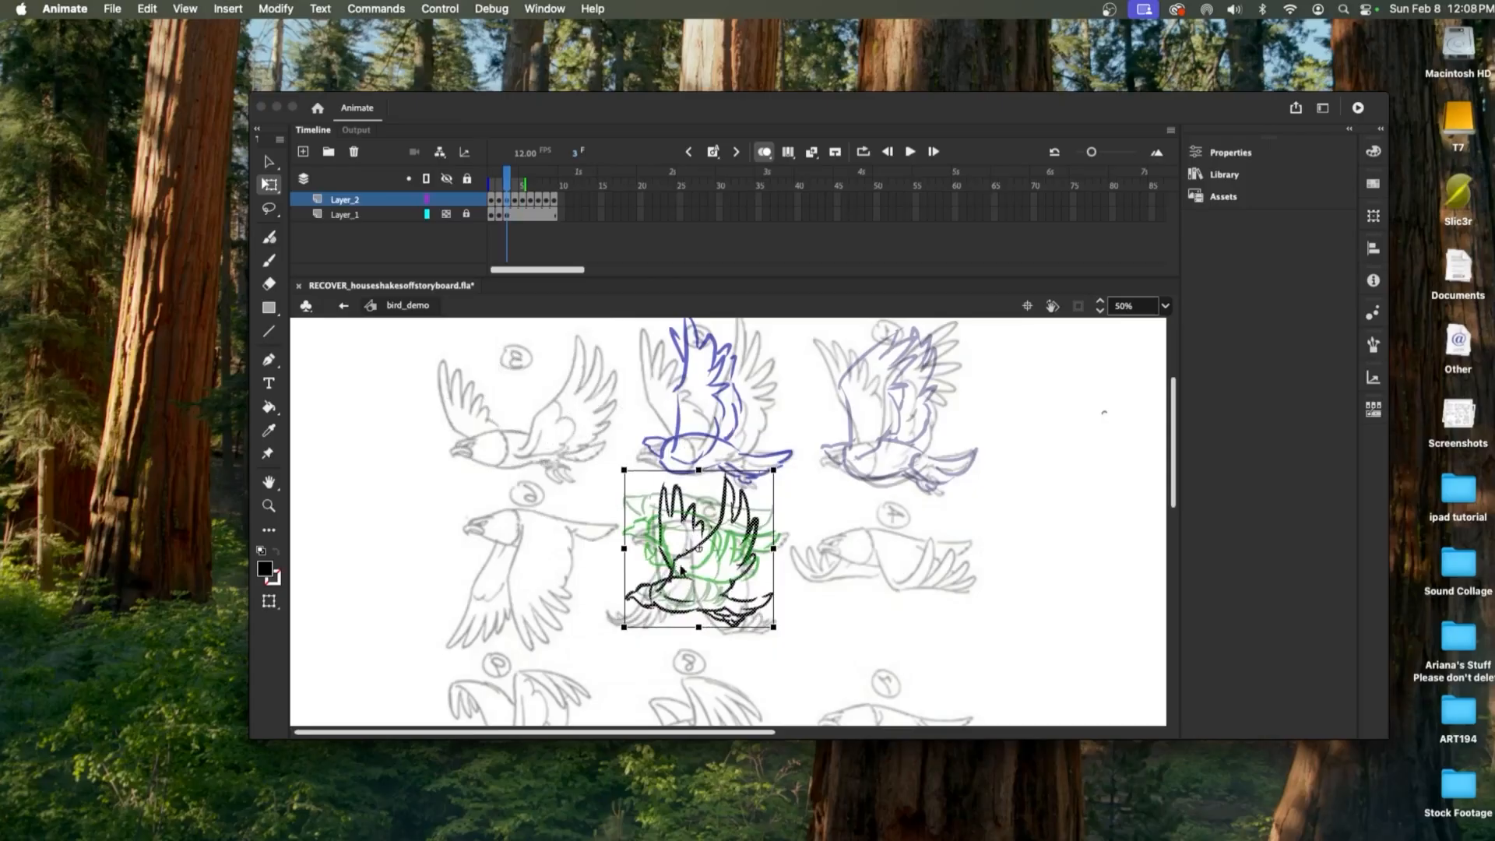
left_click(1017, 546)
left_click(498, 200)
mouse_move(742, 428)
left_mouse_down()
mouse_move(736, 556)
mouse_move(724, 576)
mouse_move(715, 567)
left_mouse_up()
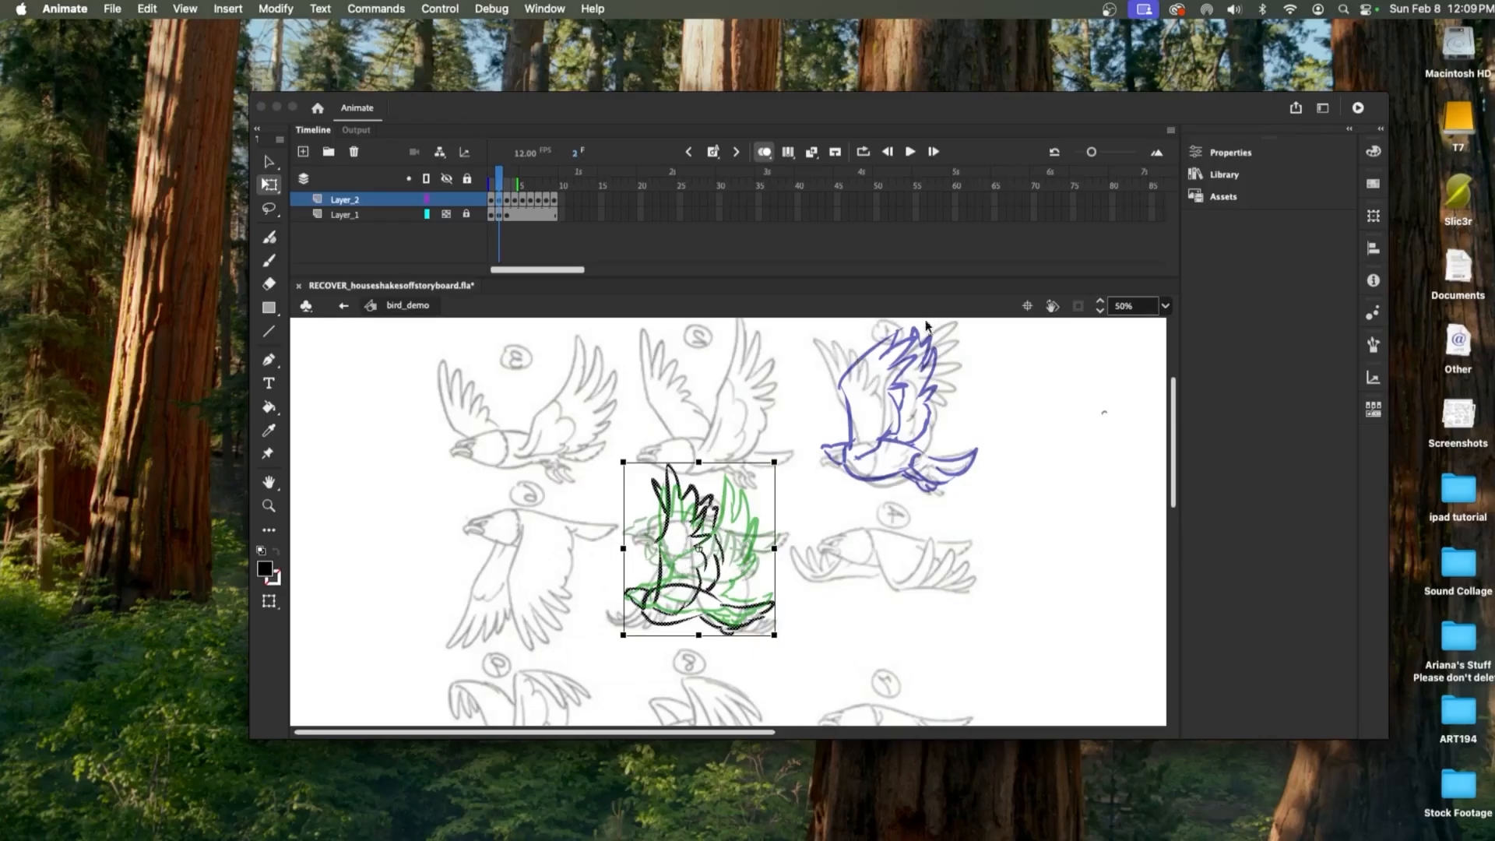
left_click(790, 355)
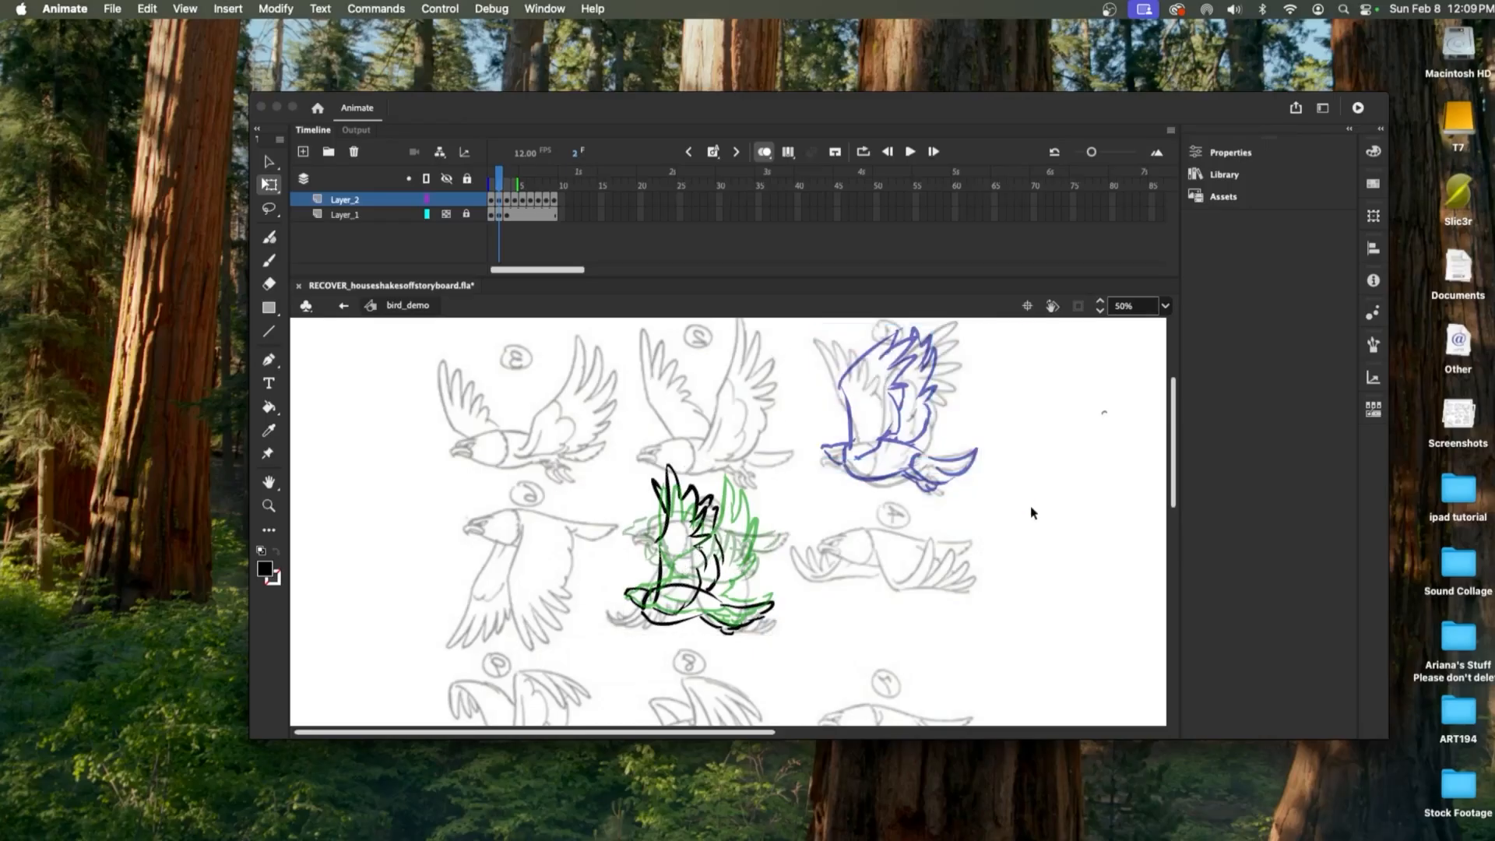
left_click(491, 199)
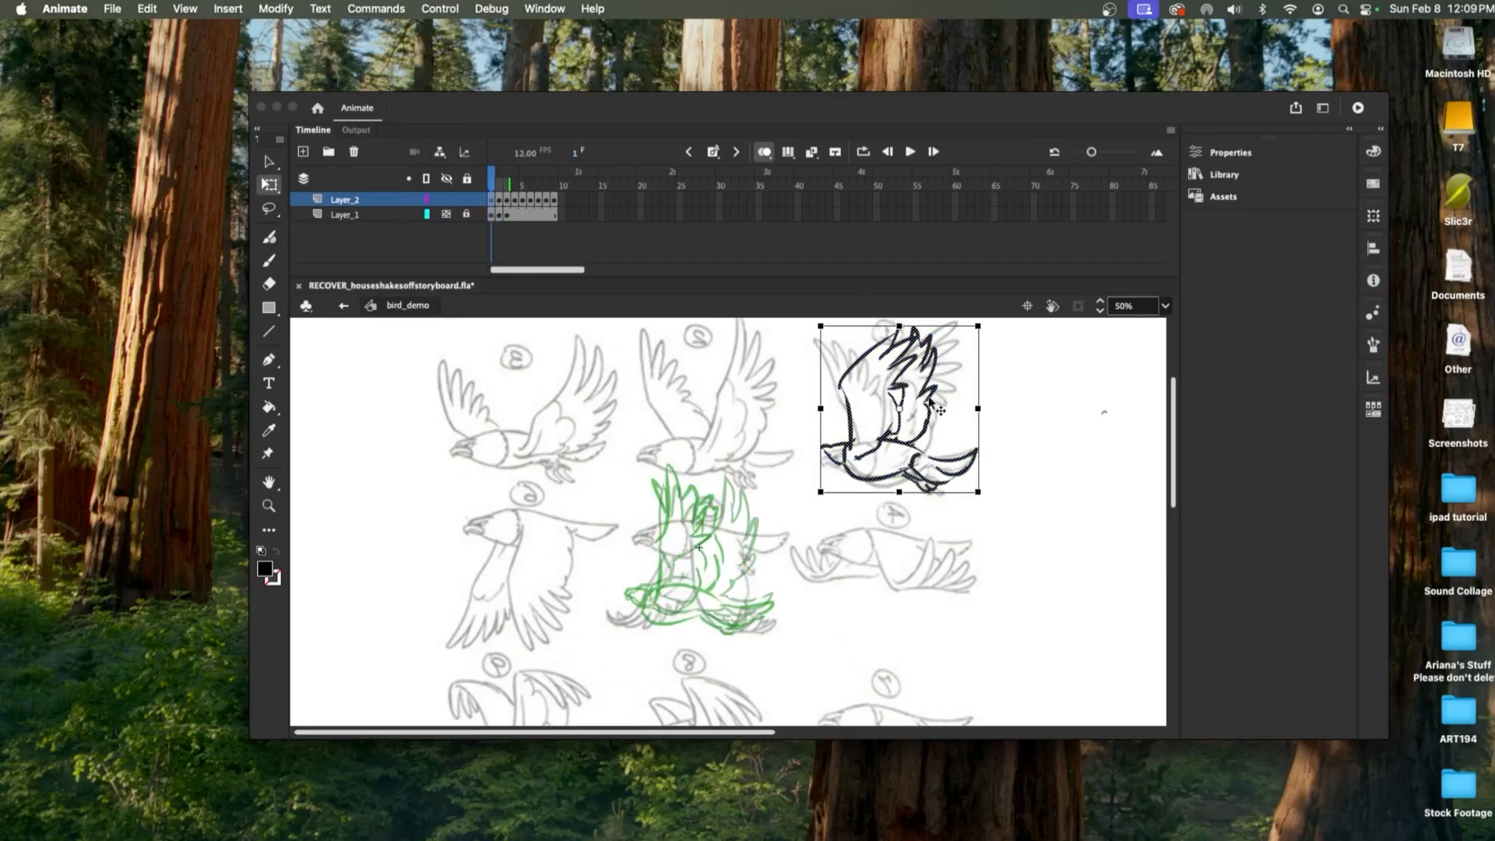
left_click_drag(938, 411, 737, 551)
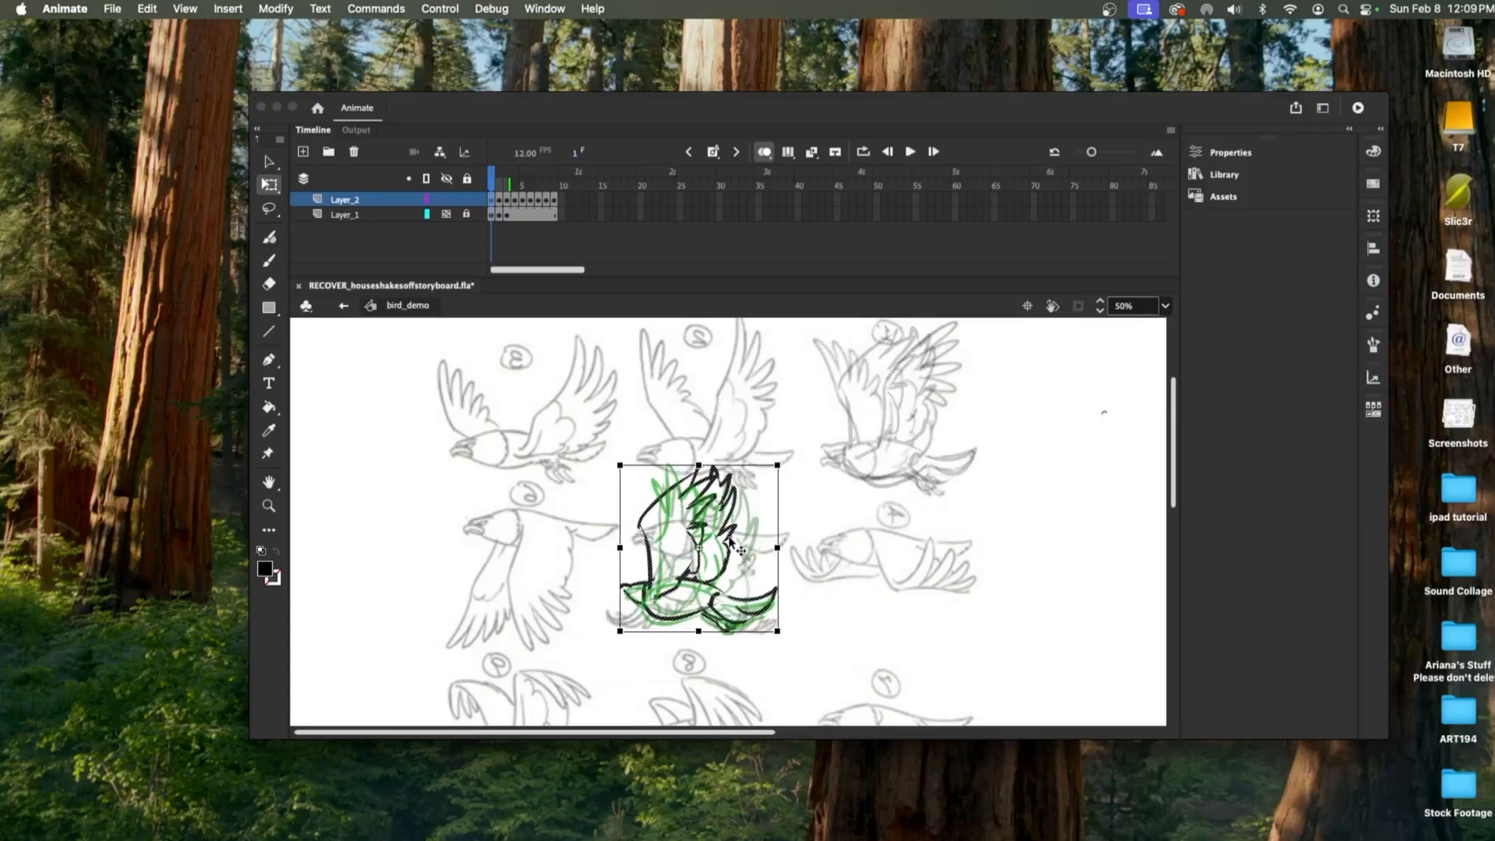
left_click(850, 466)
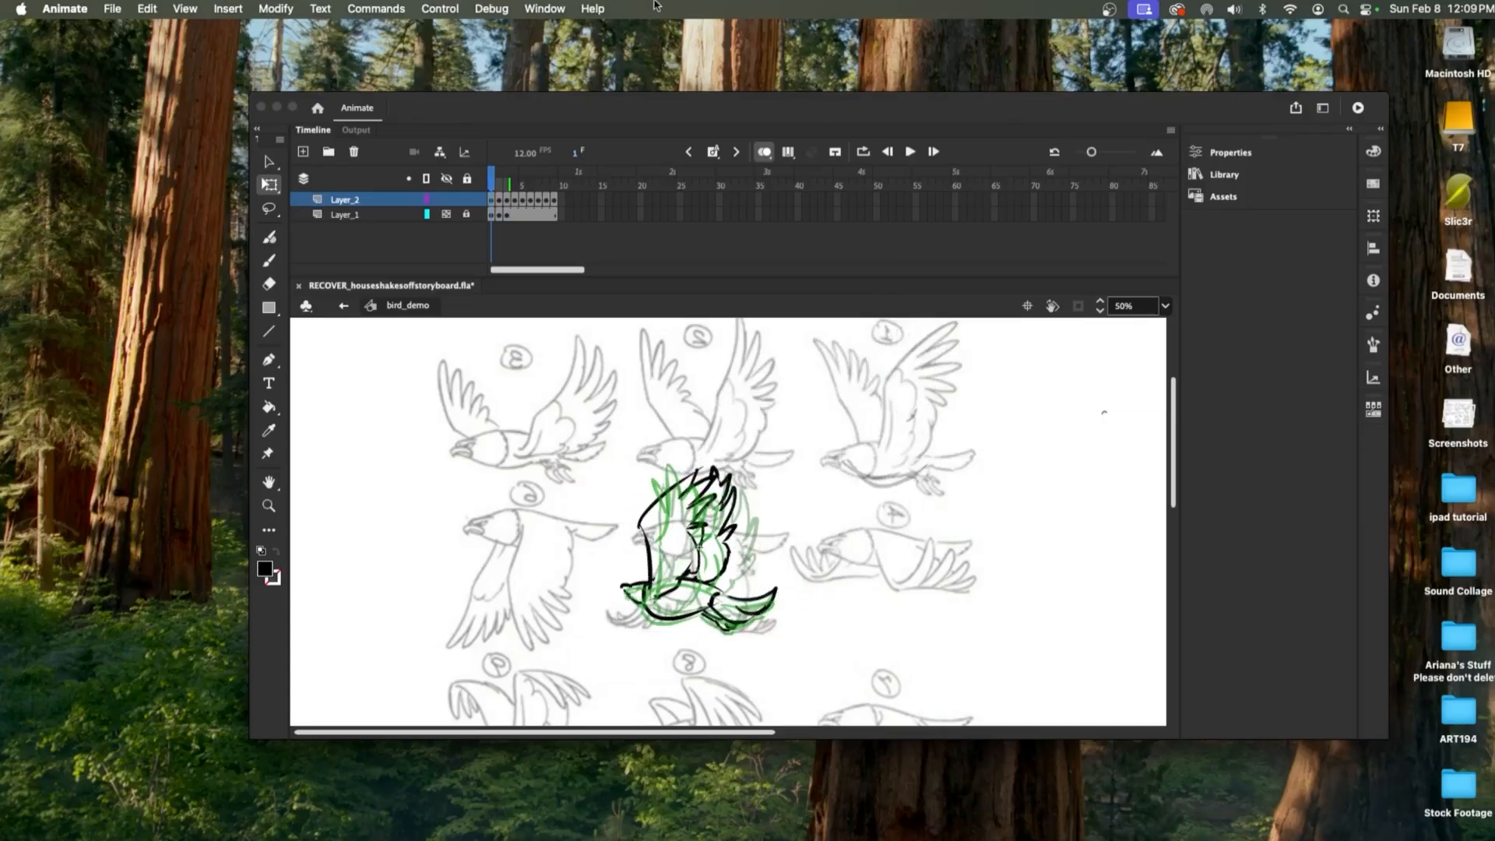
- Hide the reference layer Layer_1 and turn off onion skinning to play back only the traced flight cycle
left_click(447, 216)
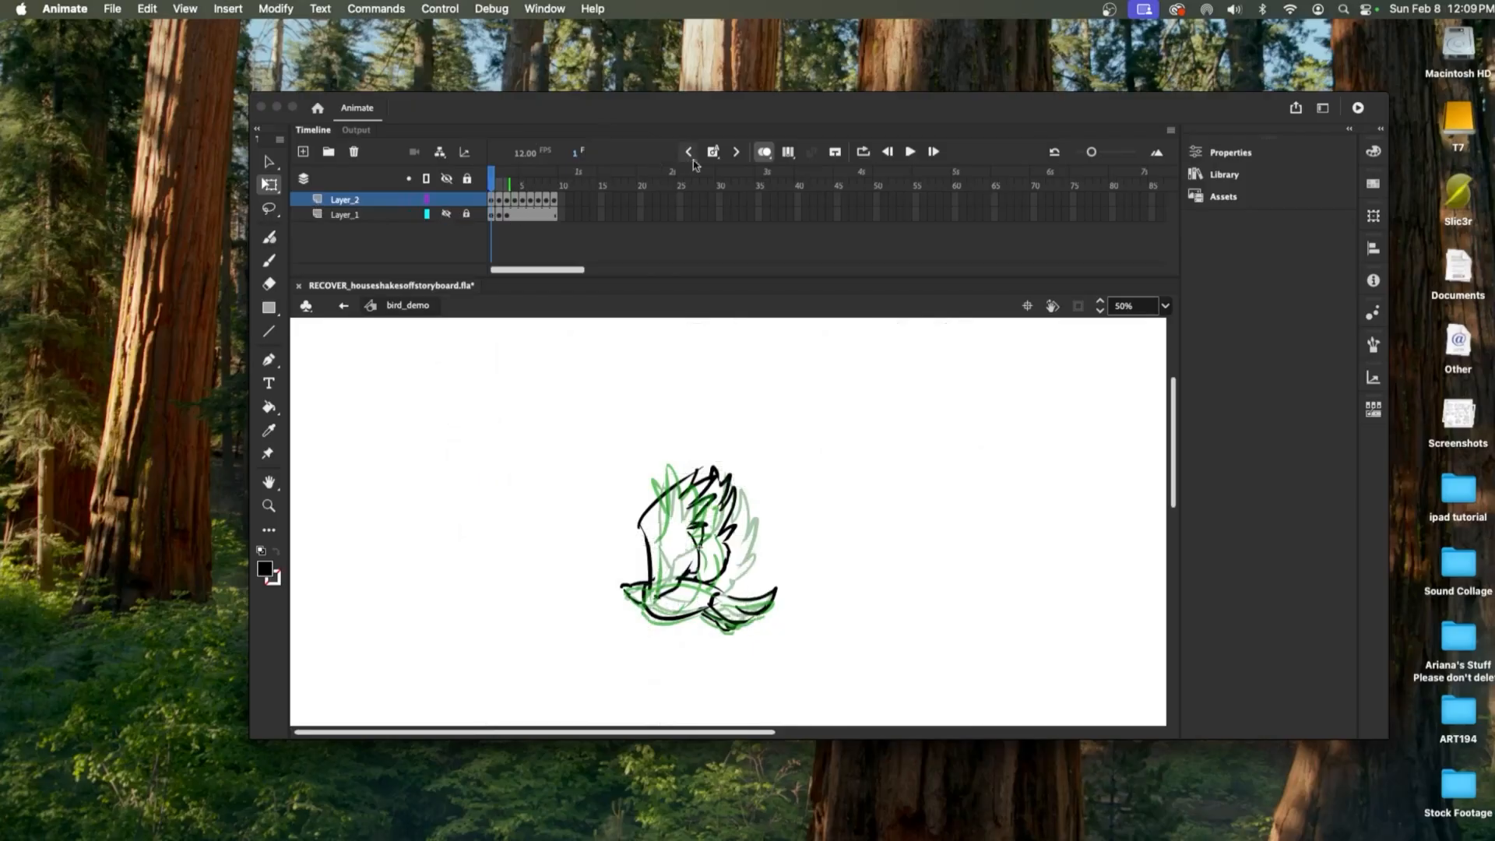
left_click(764, 152)
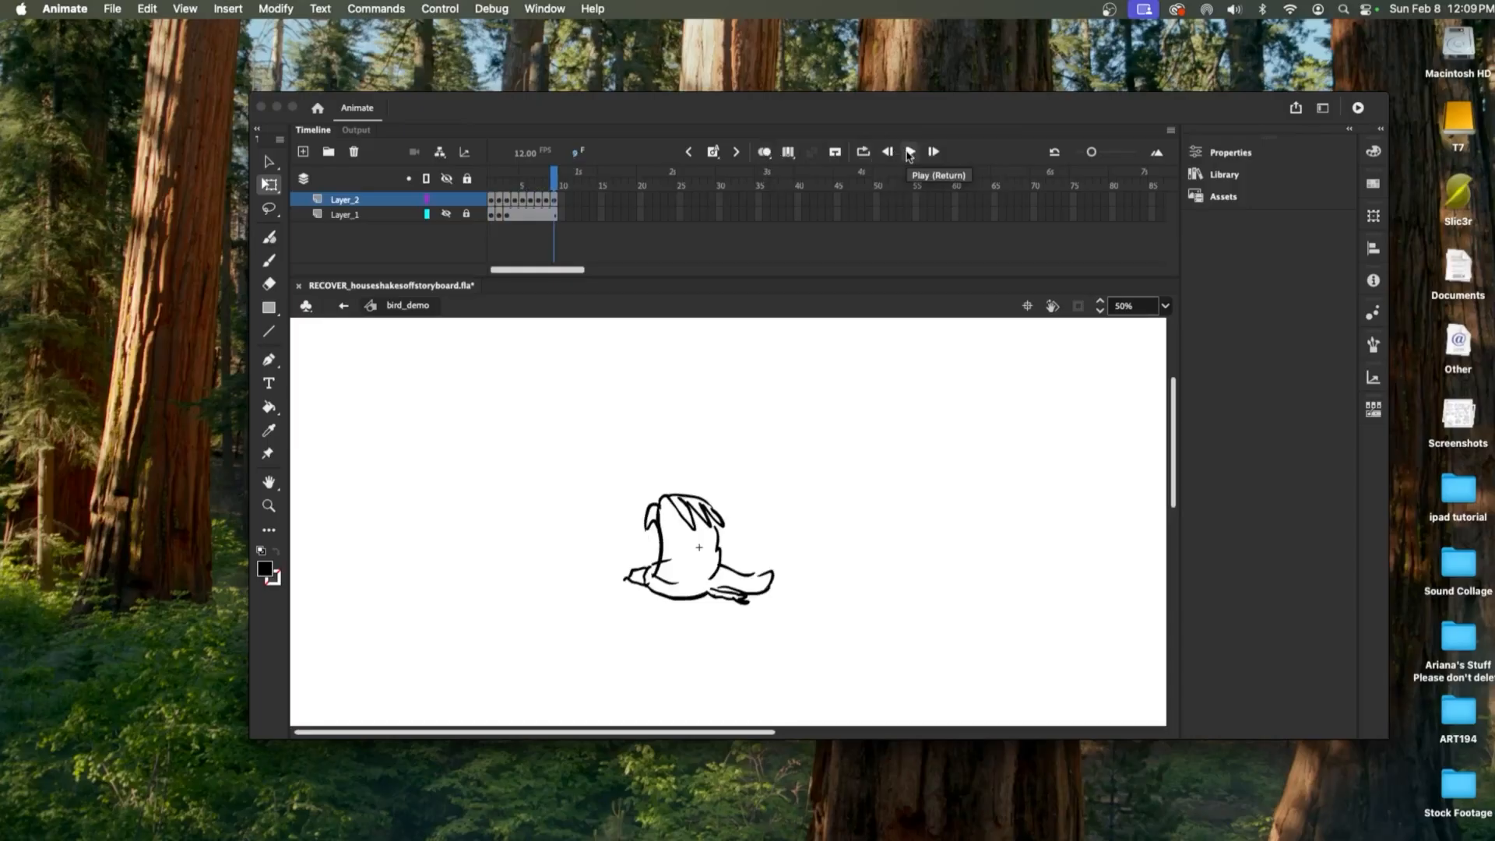
left_click(910, 153)
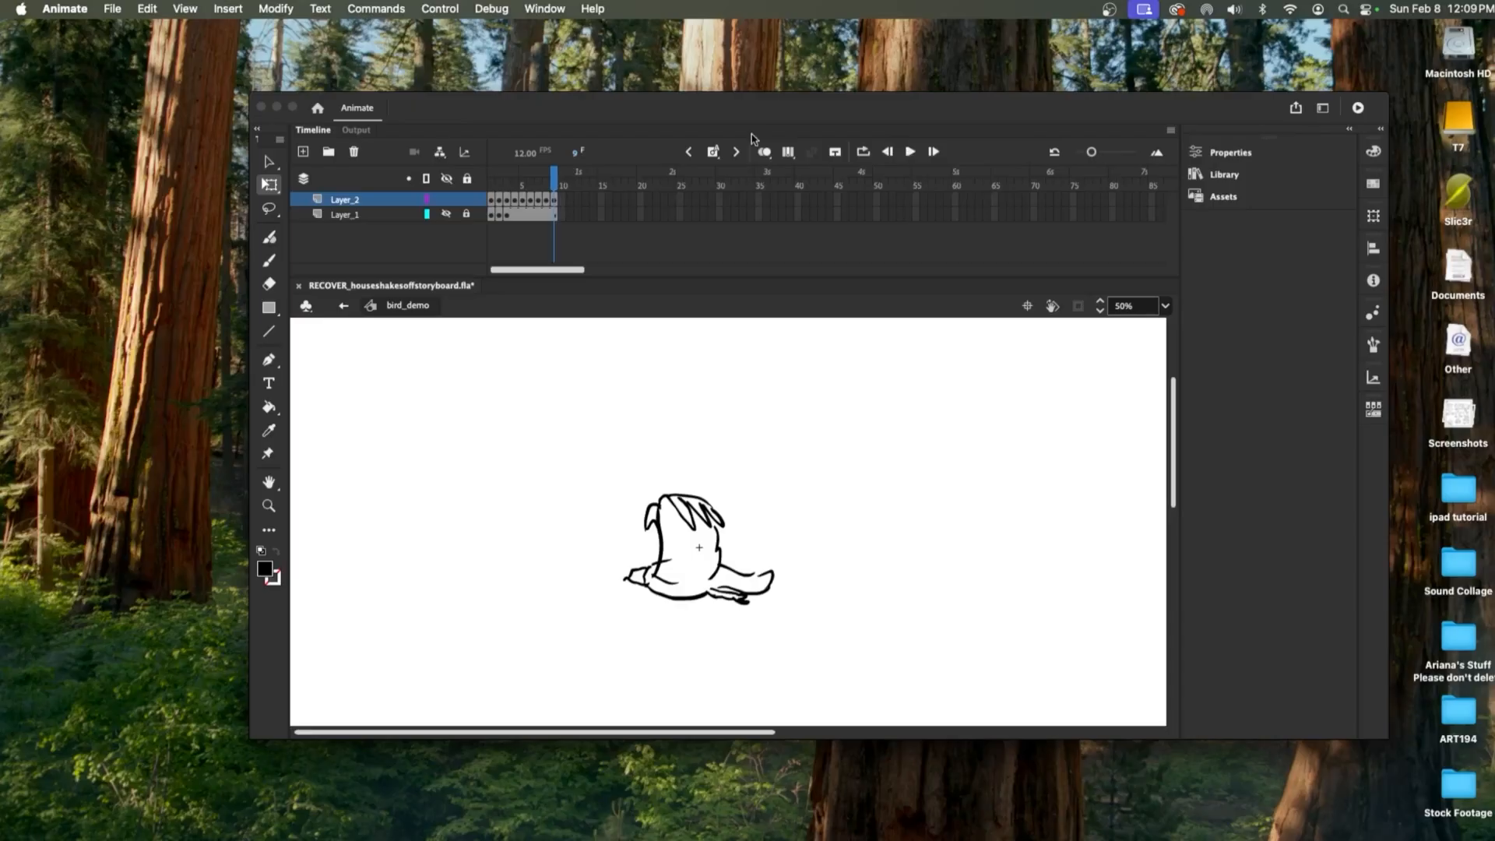
- Turn on looped playback over frames 1 to 9 and play the flight cycle
left_click(859, 151)
left_click_drag(538, 172, 489, 171)
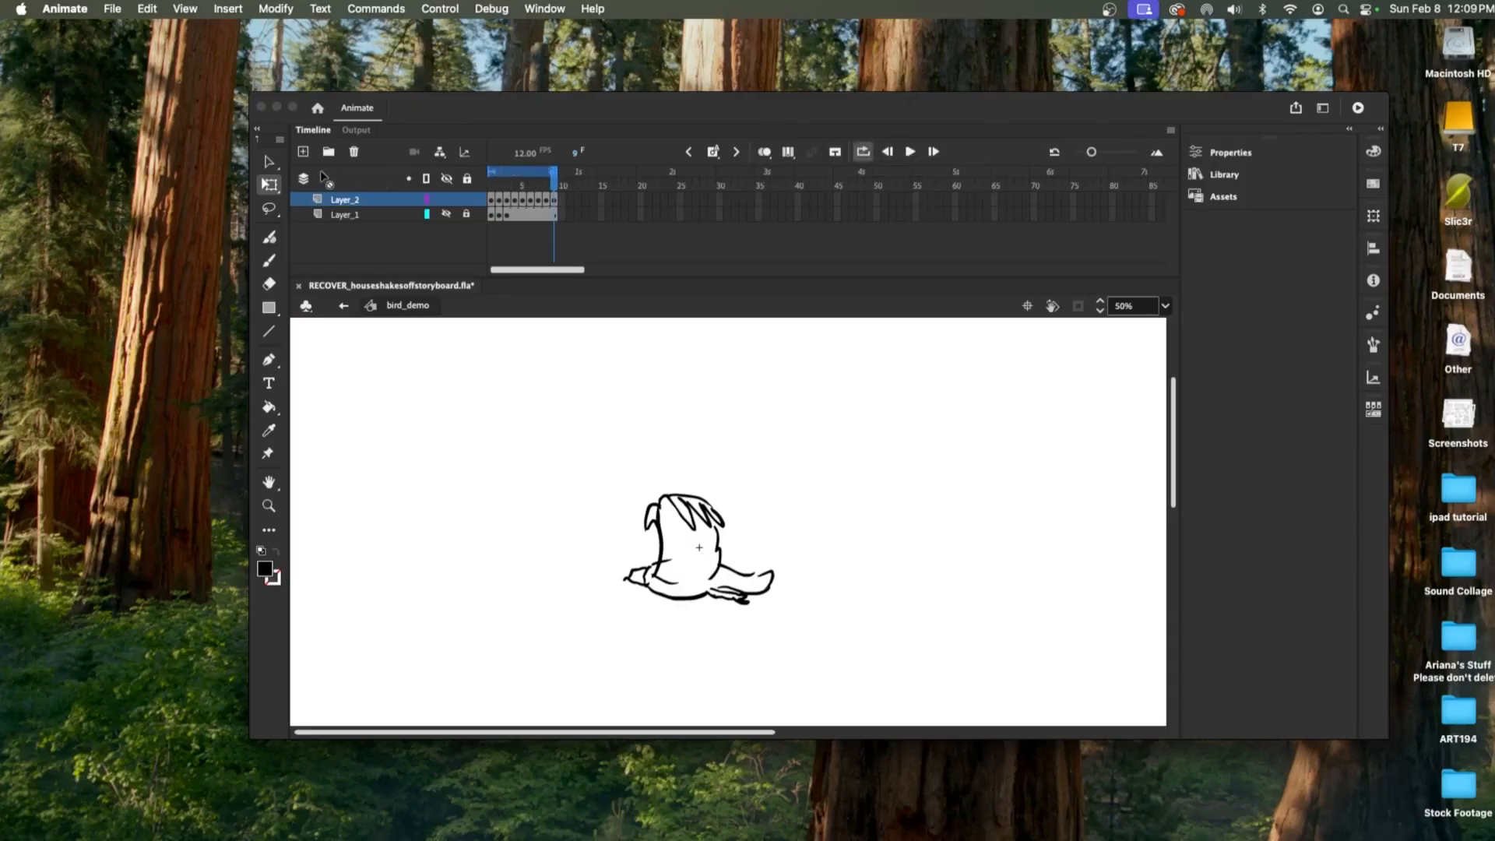
left_click(909, 152)
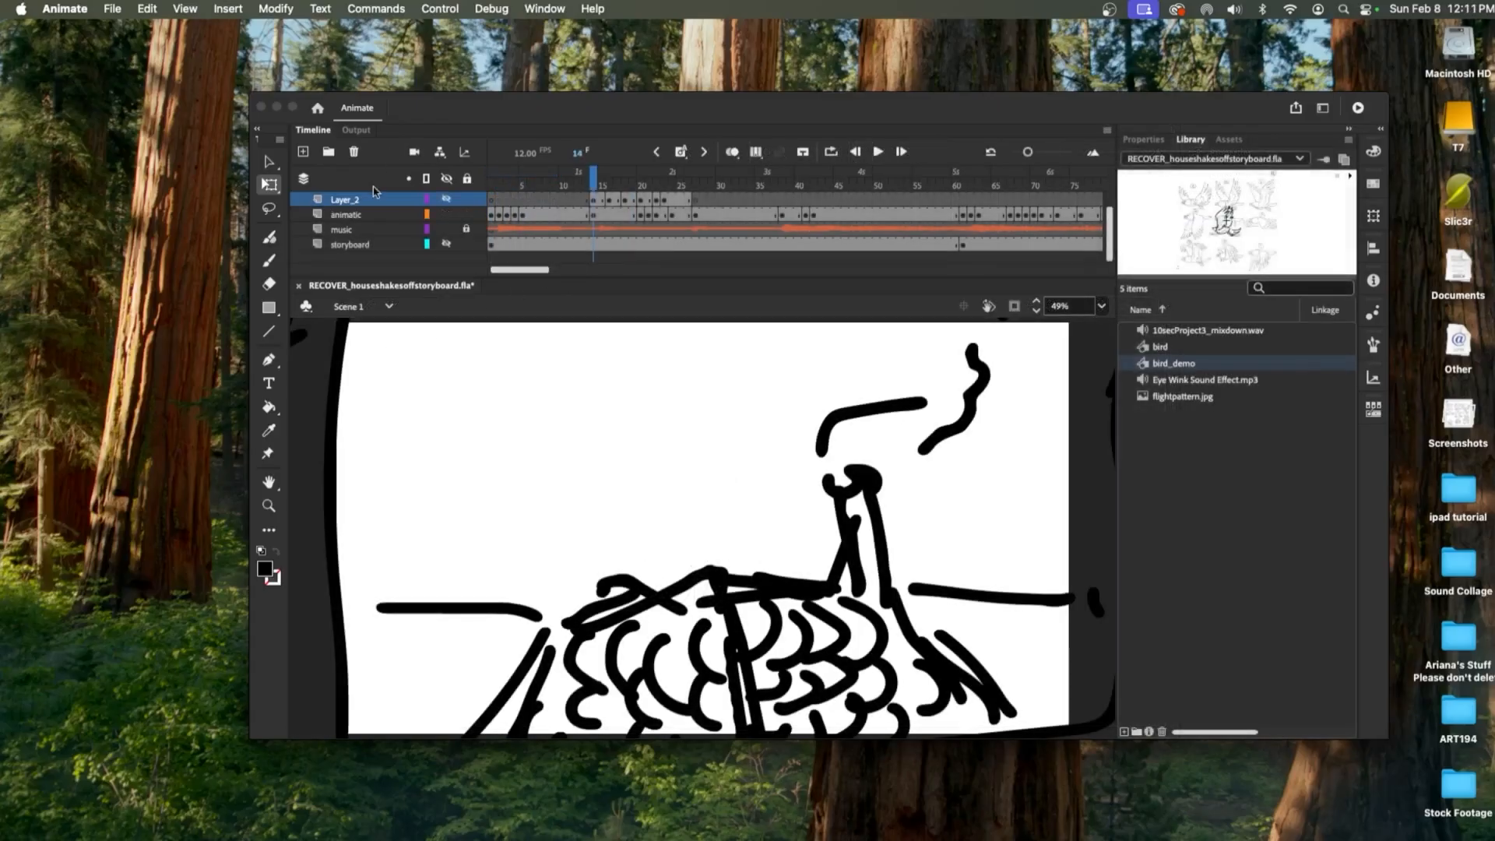
- Add a new layer above Layer_2 in Scene 1 and name it bird demo
left_click(303, 153)
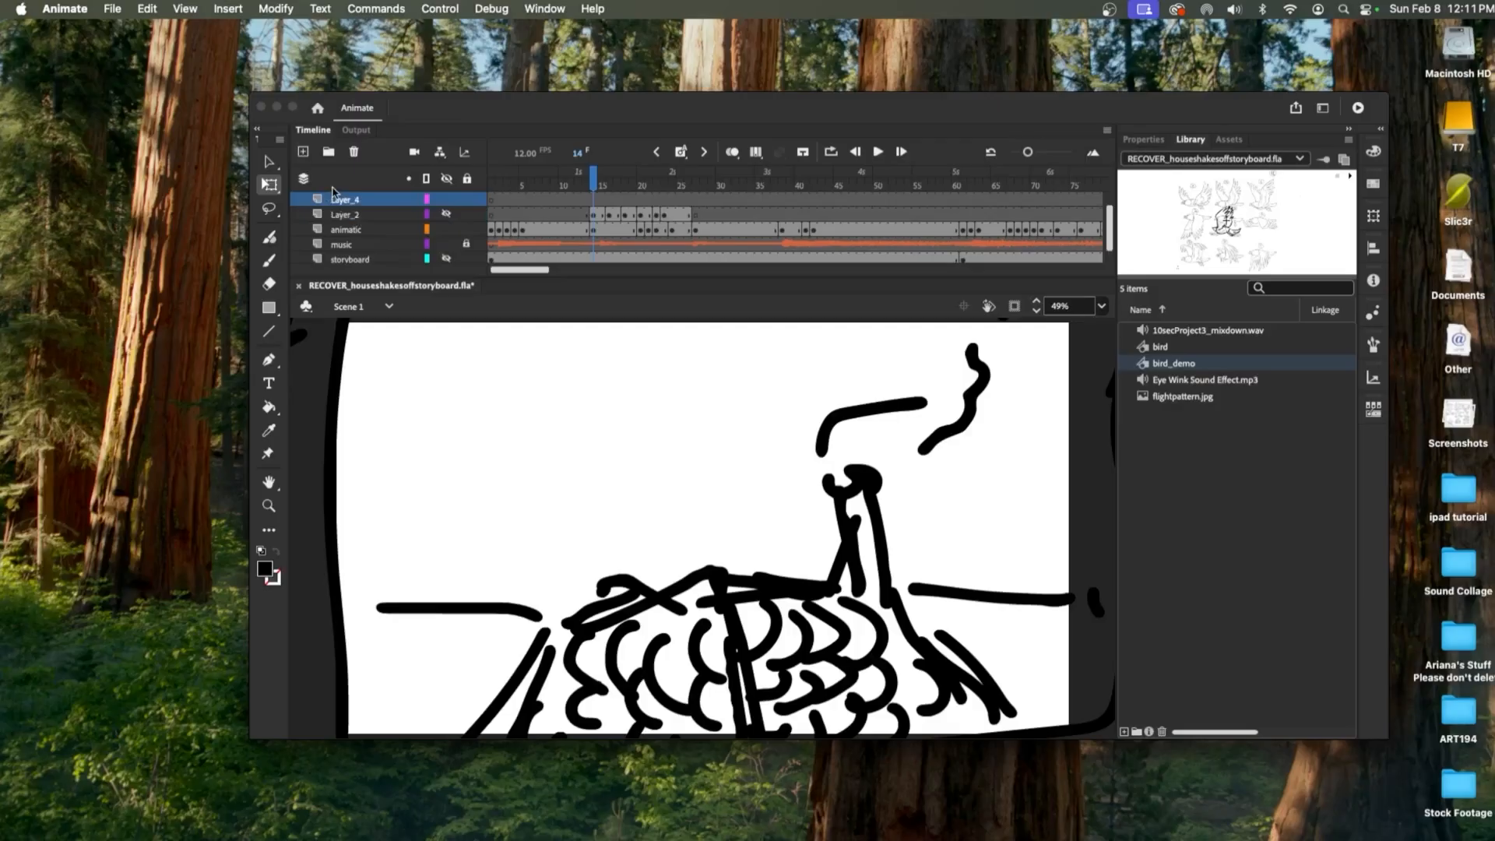
right_click(340, 204)
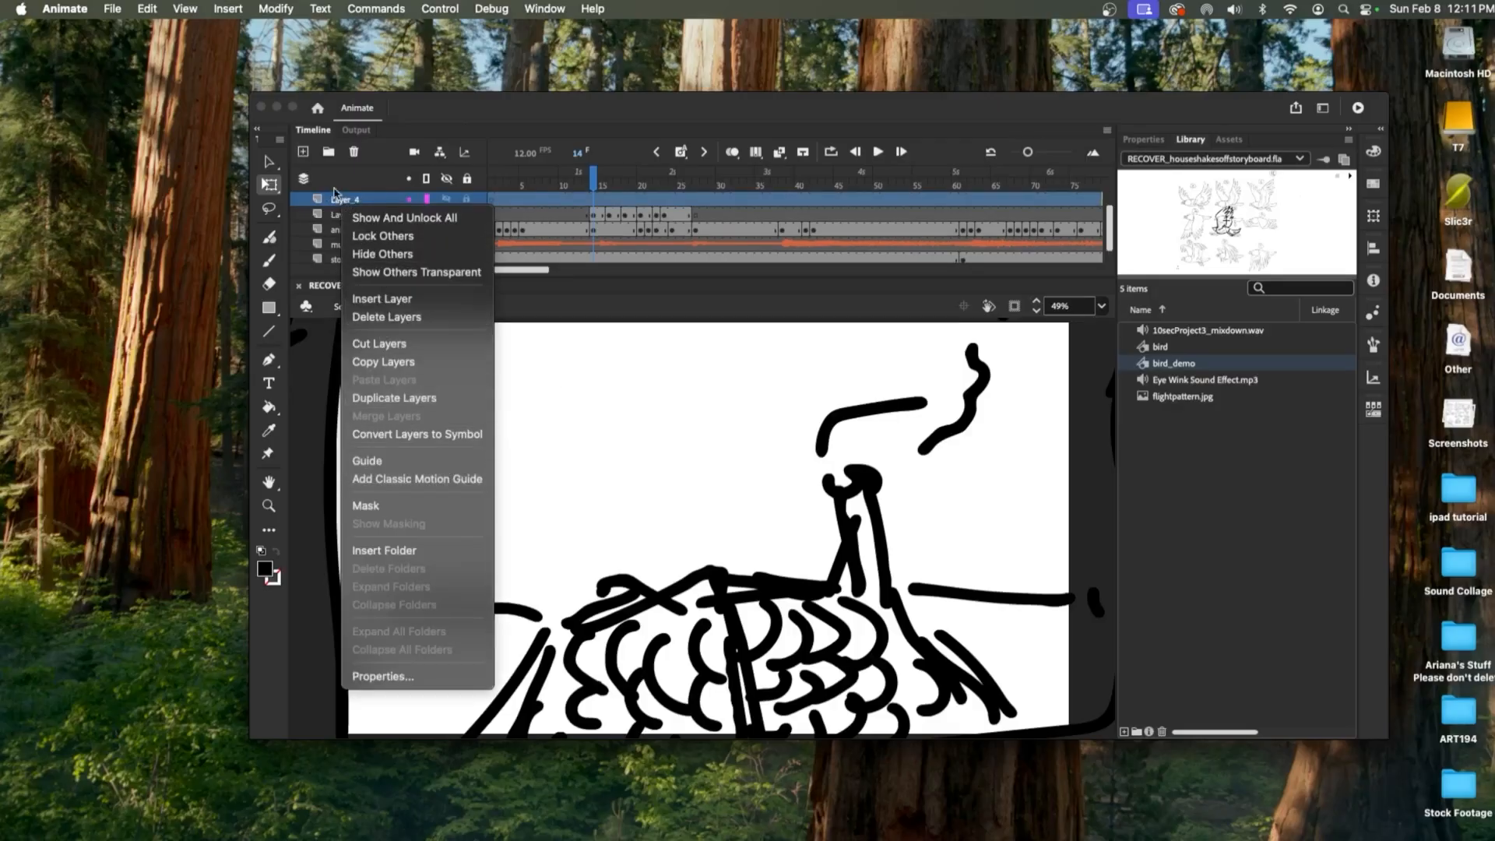
left_click(335, 204)
double_click(335, 203)
type("d demo")
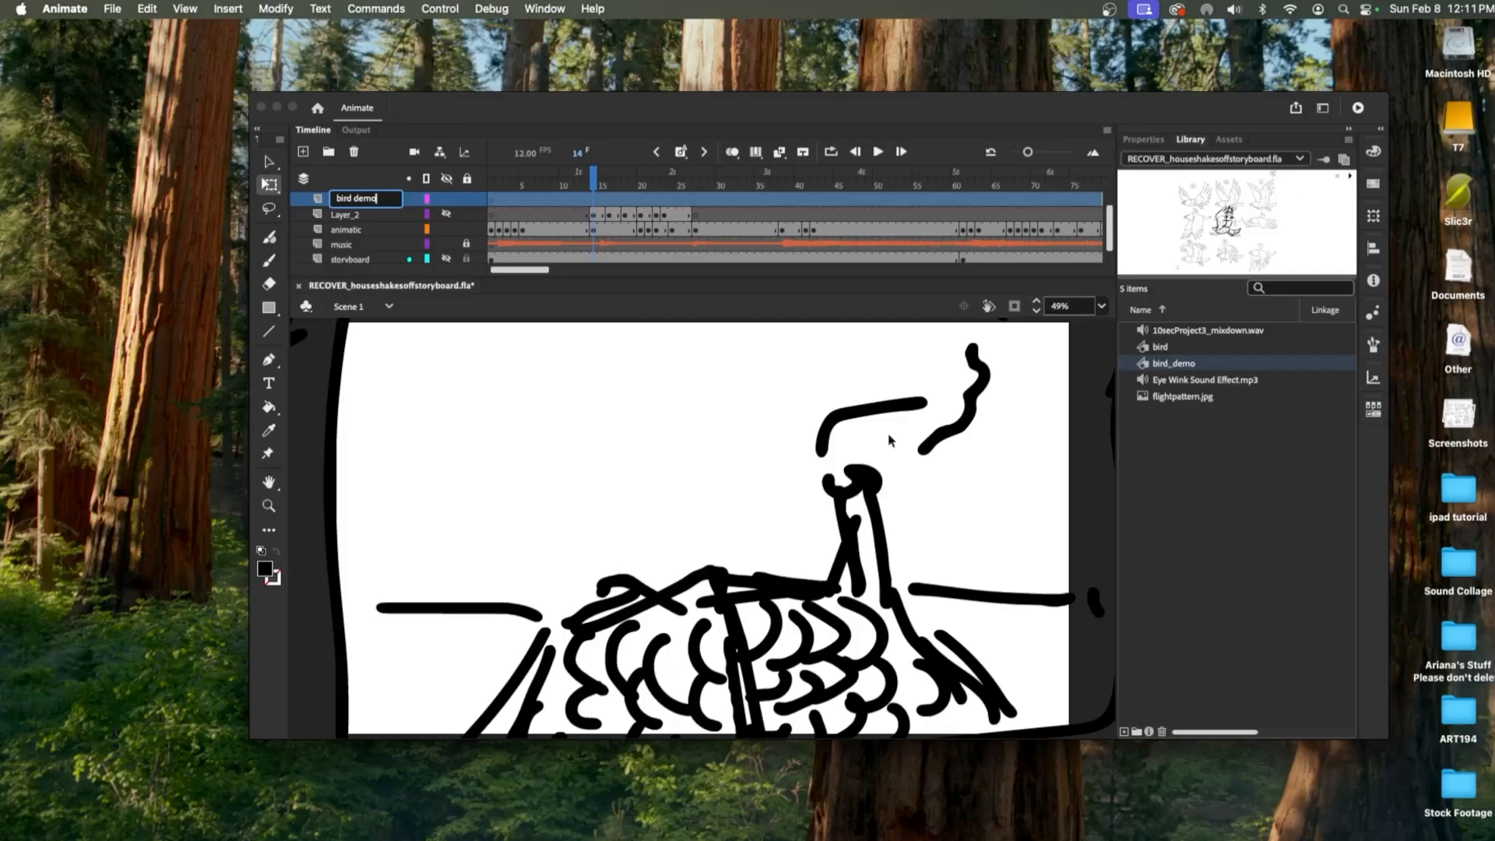
key("Return")
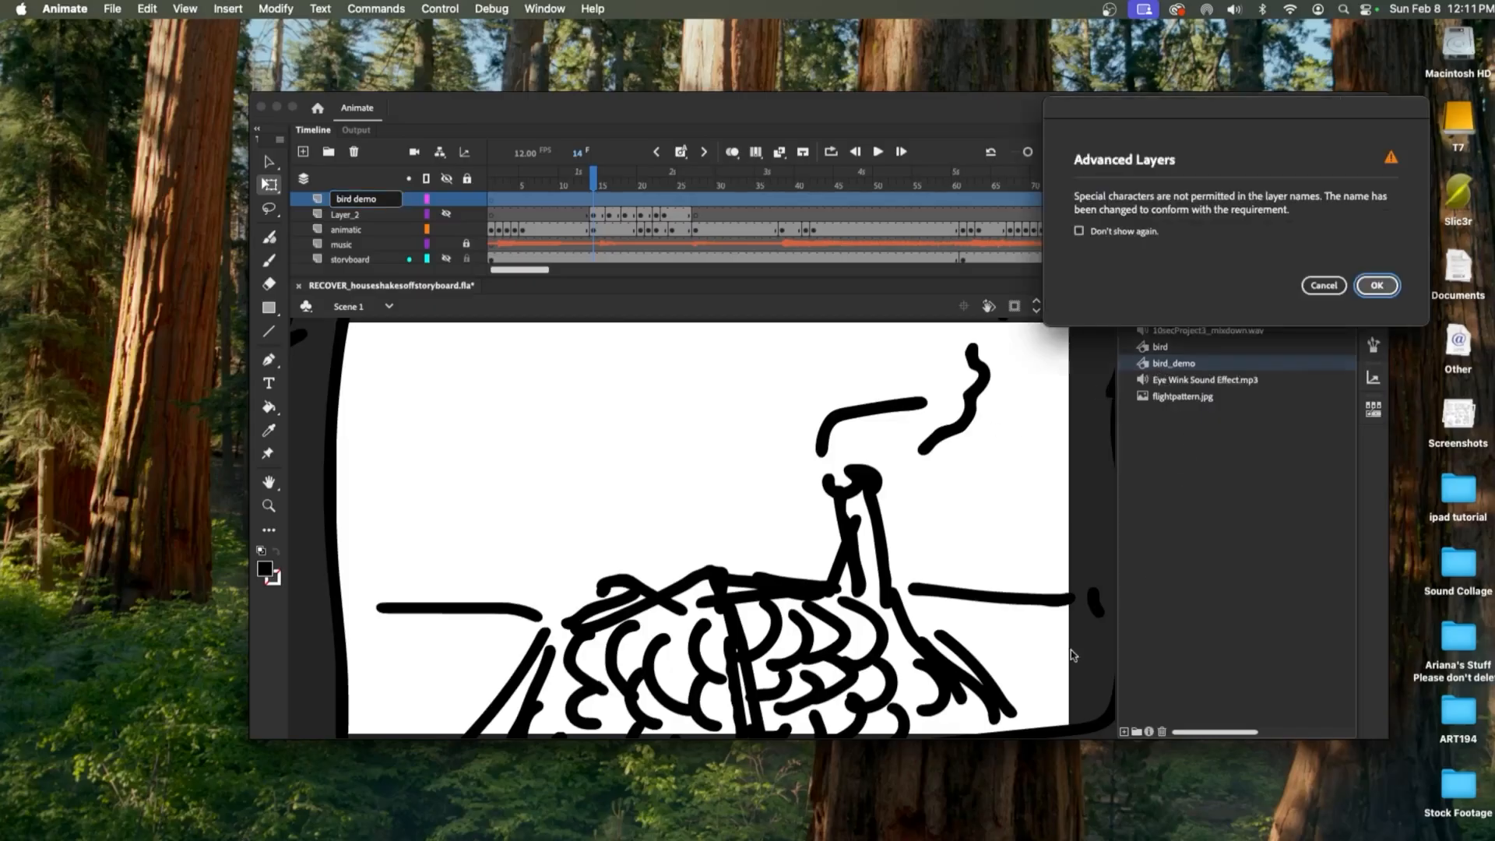
key("Return")
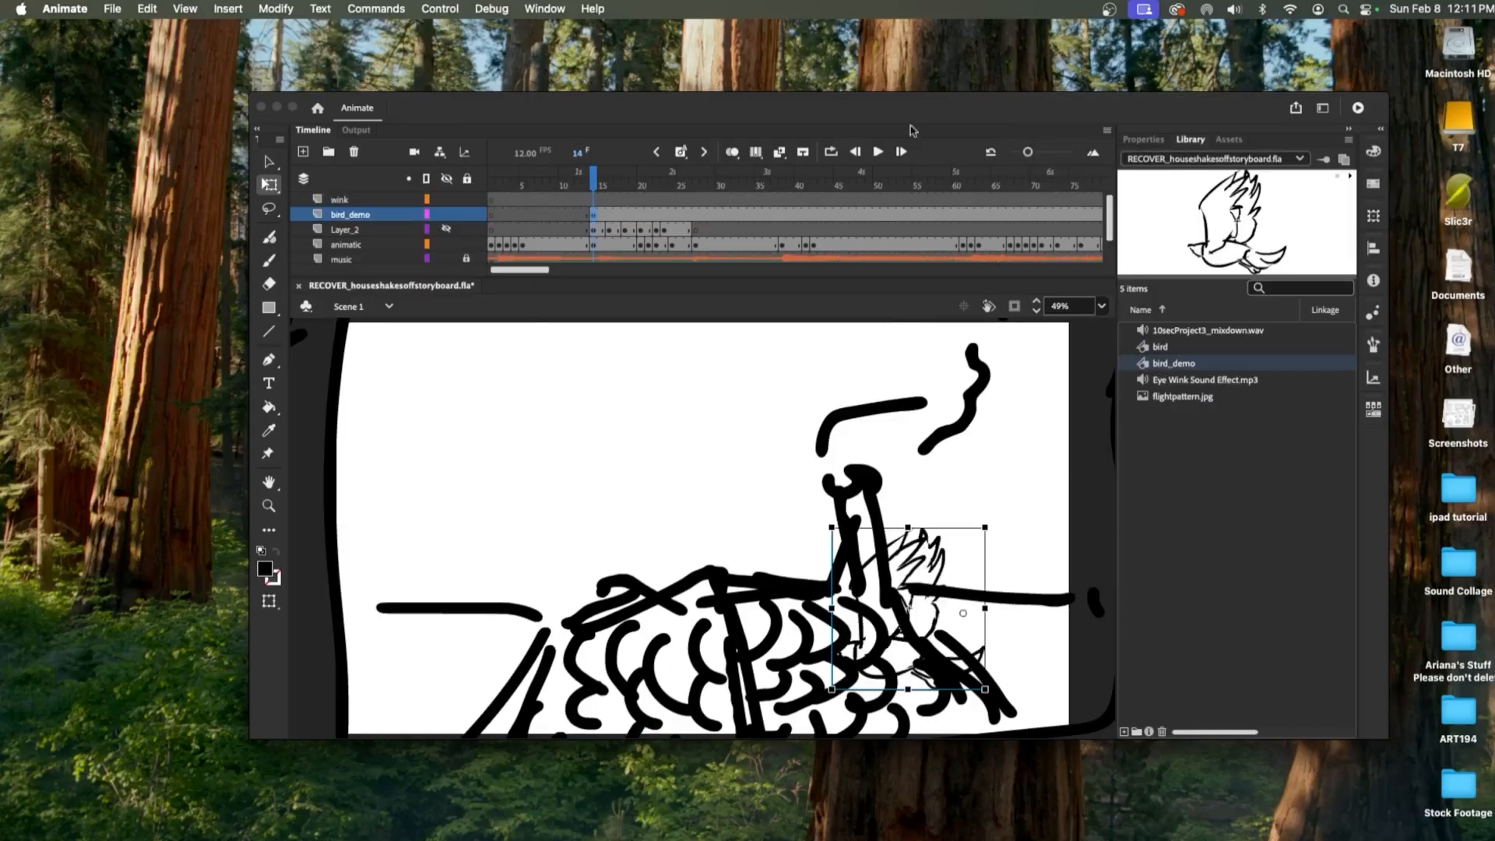
- Lock the animatic, Layer_2 and wink layers and move the bird on frame 14 off the stage past its lower-right corner
key("super+minus")
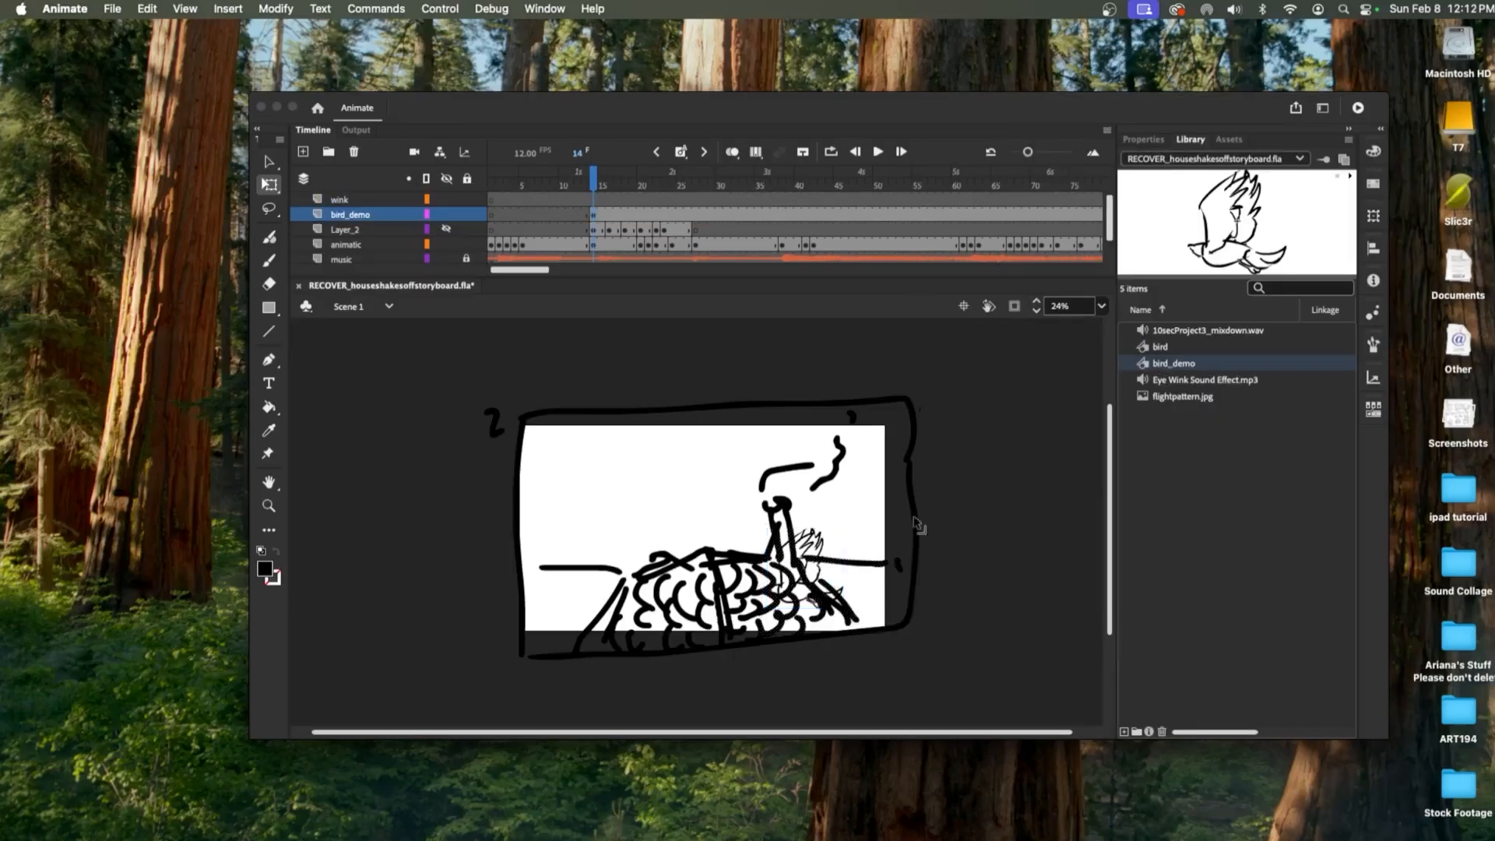
left_click(466, 244)
left_click(467, 229)
left_click(468, 201)
left_click_drag(785, 523, 870, 606)
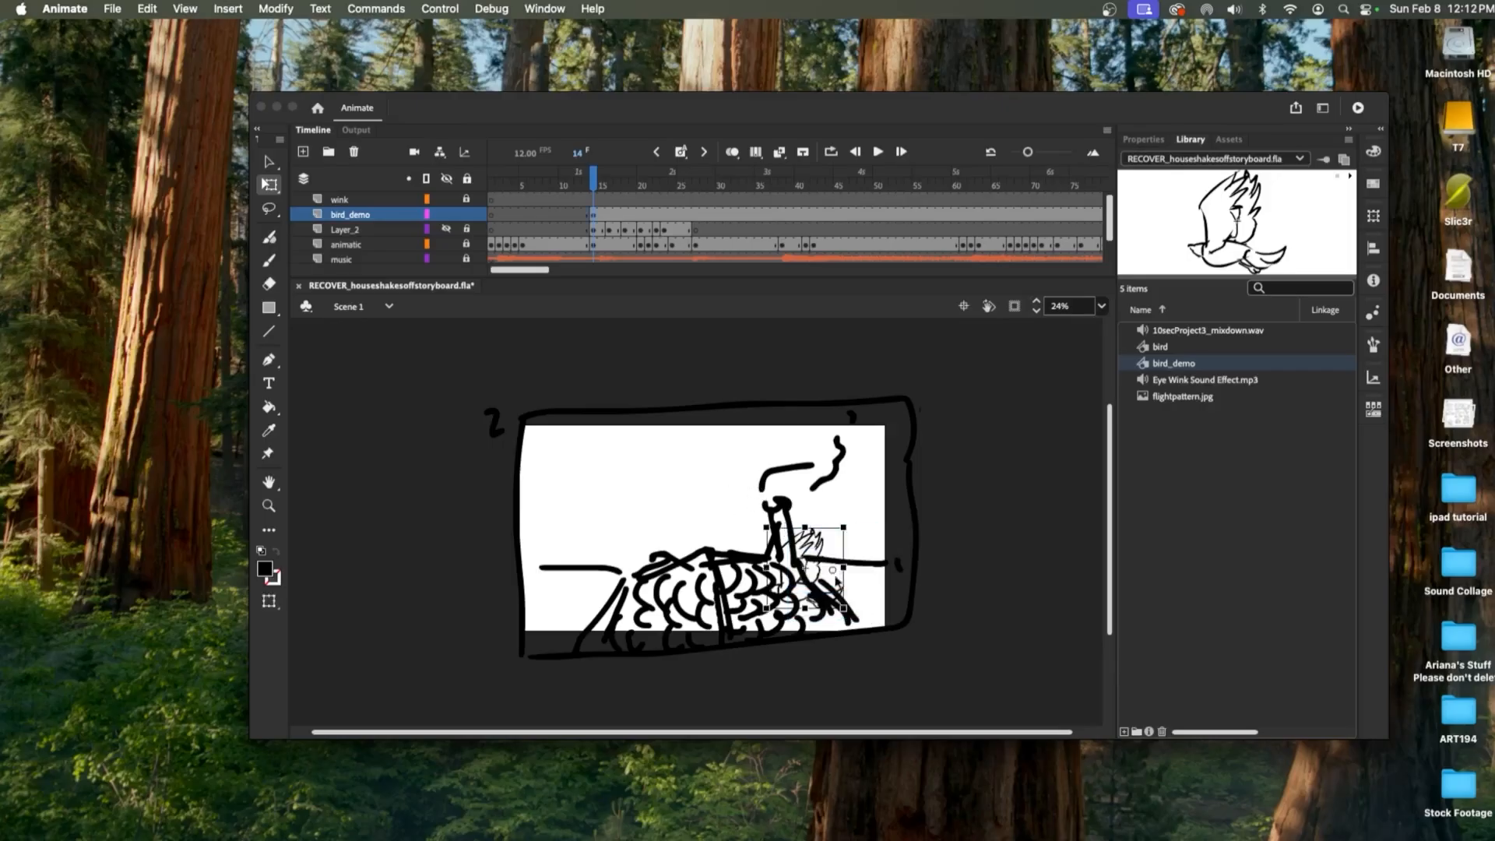
left_click_drag(746, 507, 932, 671)
left_click_drag(827, 563, 932, 647)
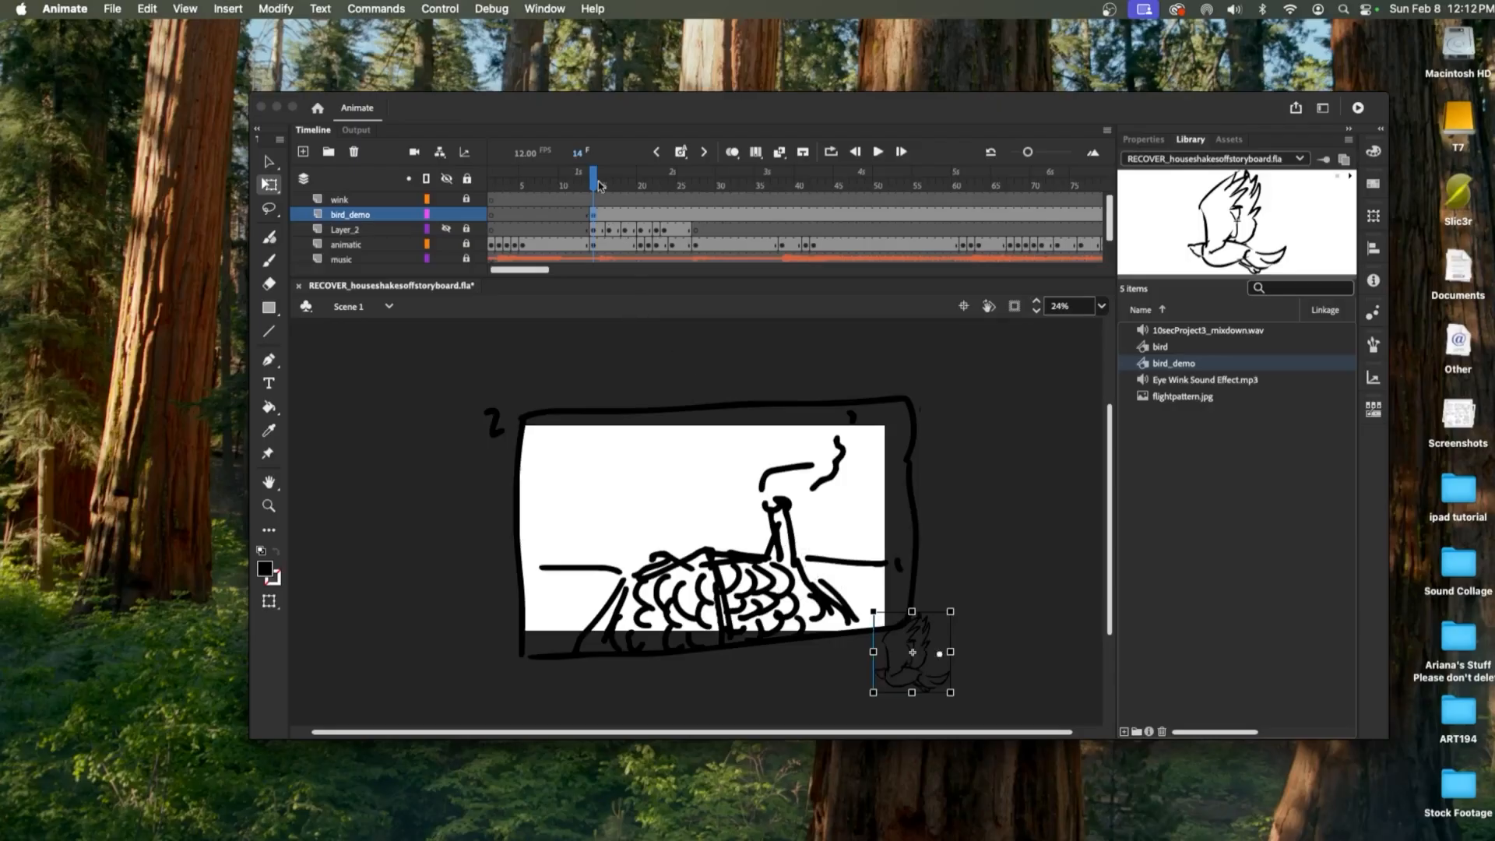
- Insert a blank keyframe at frame 27 of the bird_demo layer to end the bird's appearance there
left_click_drag(595, 184, 689, 198)
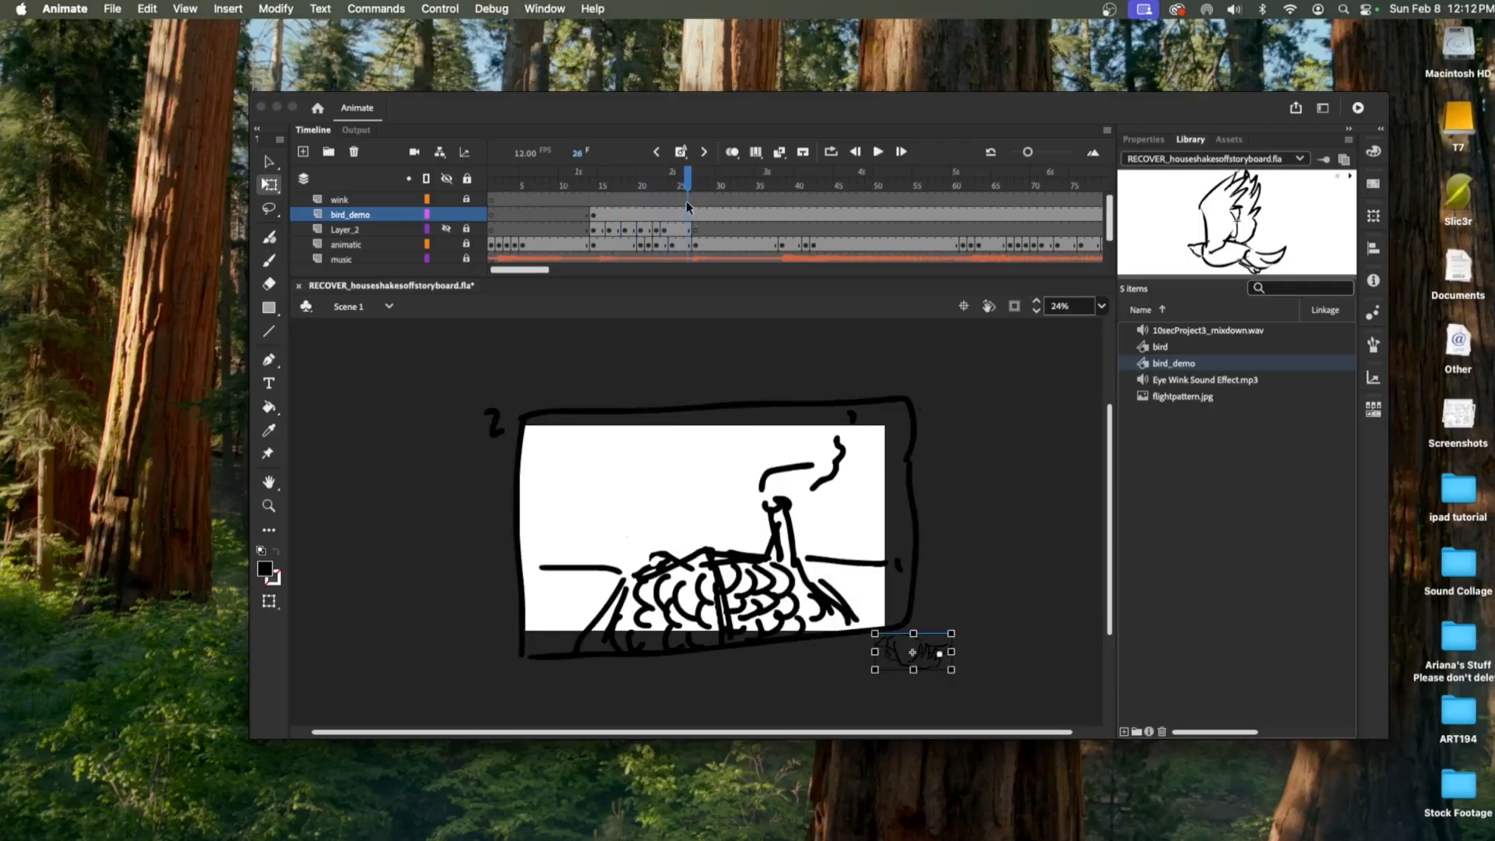
left_click_drag(689, 185, 695, 187)
left_click(695, 215)
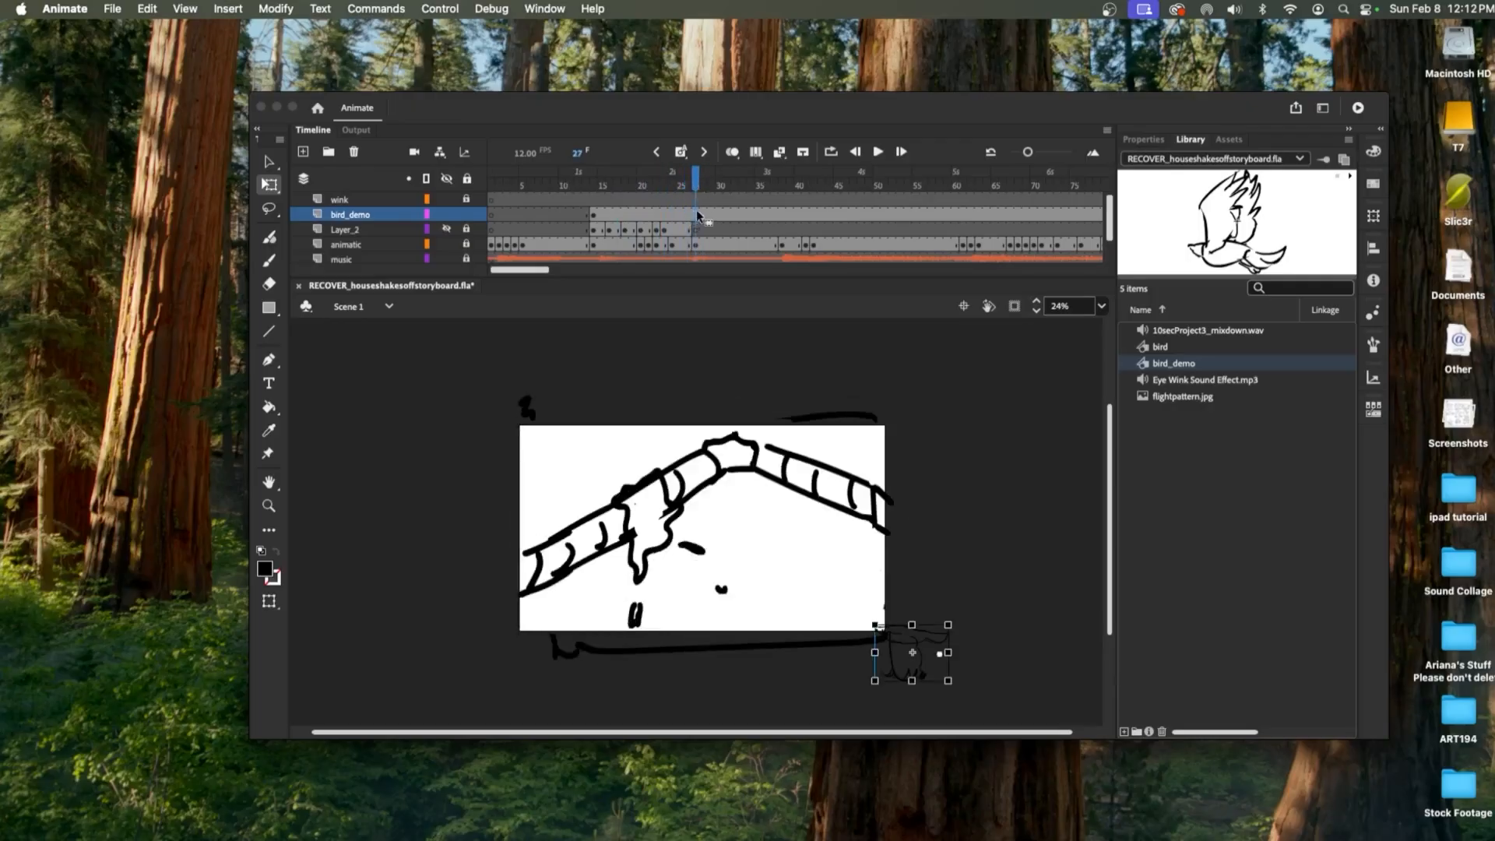
left_click(680, 152)
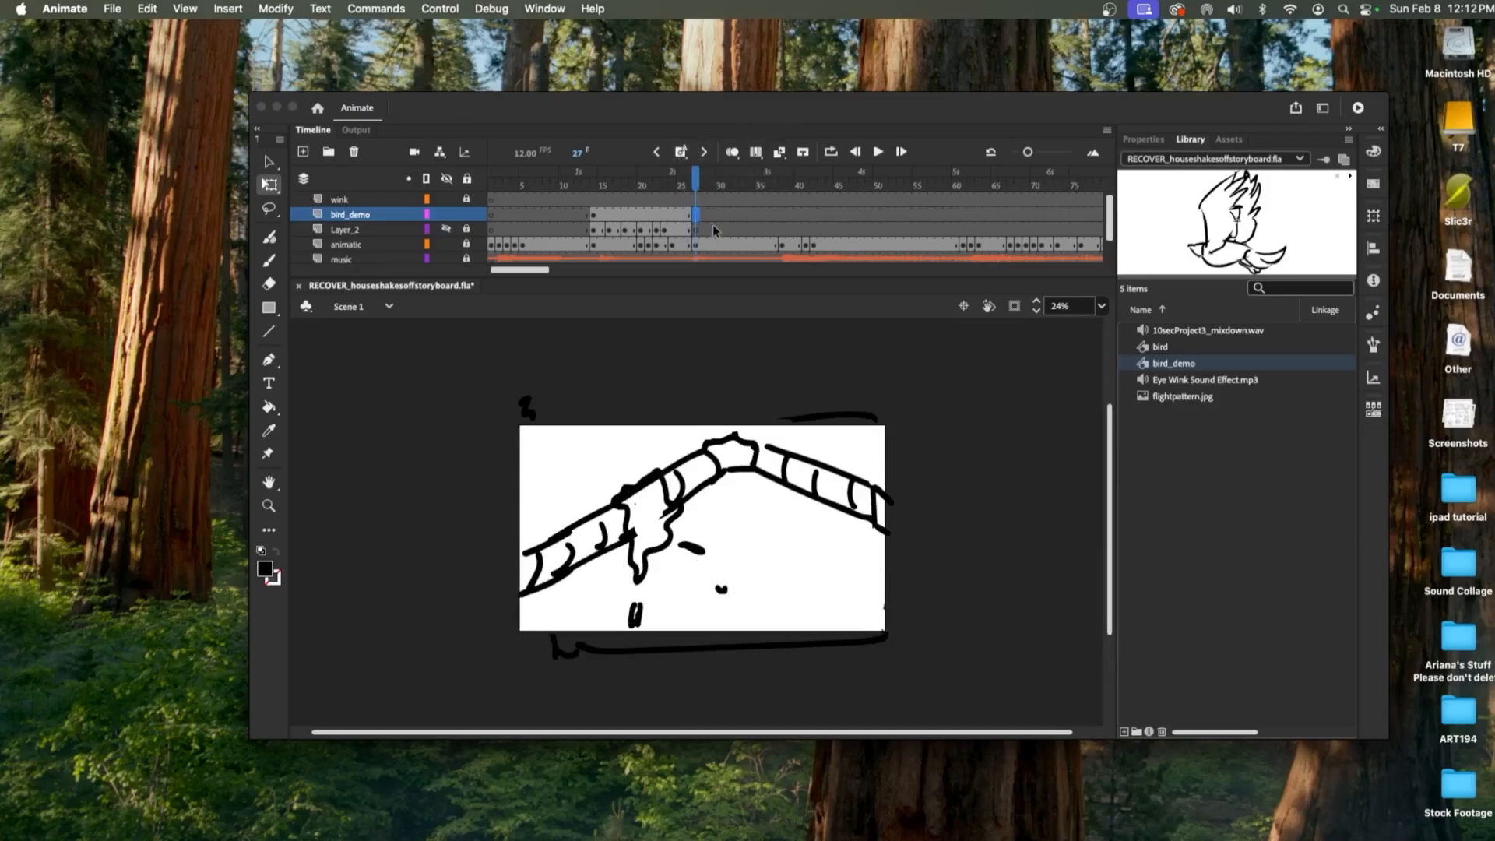
- Create a classic tween on the bird_demo layer's span from frame 14 to 26
left_click_drag(695, 191, 673, 191)
right_click(645, 214)
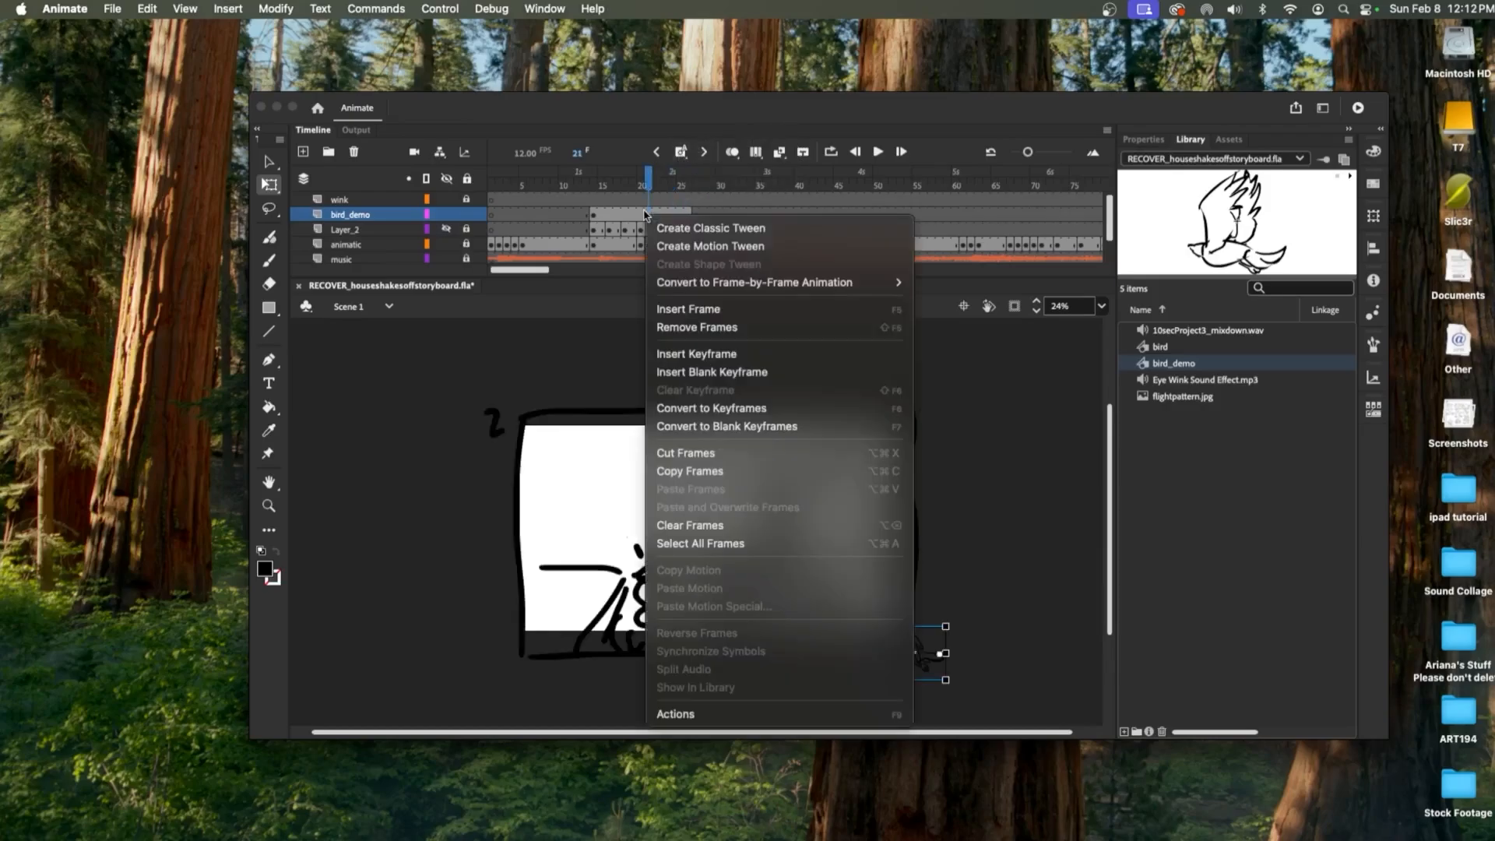
left_click(688, 228)
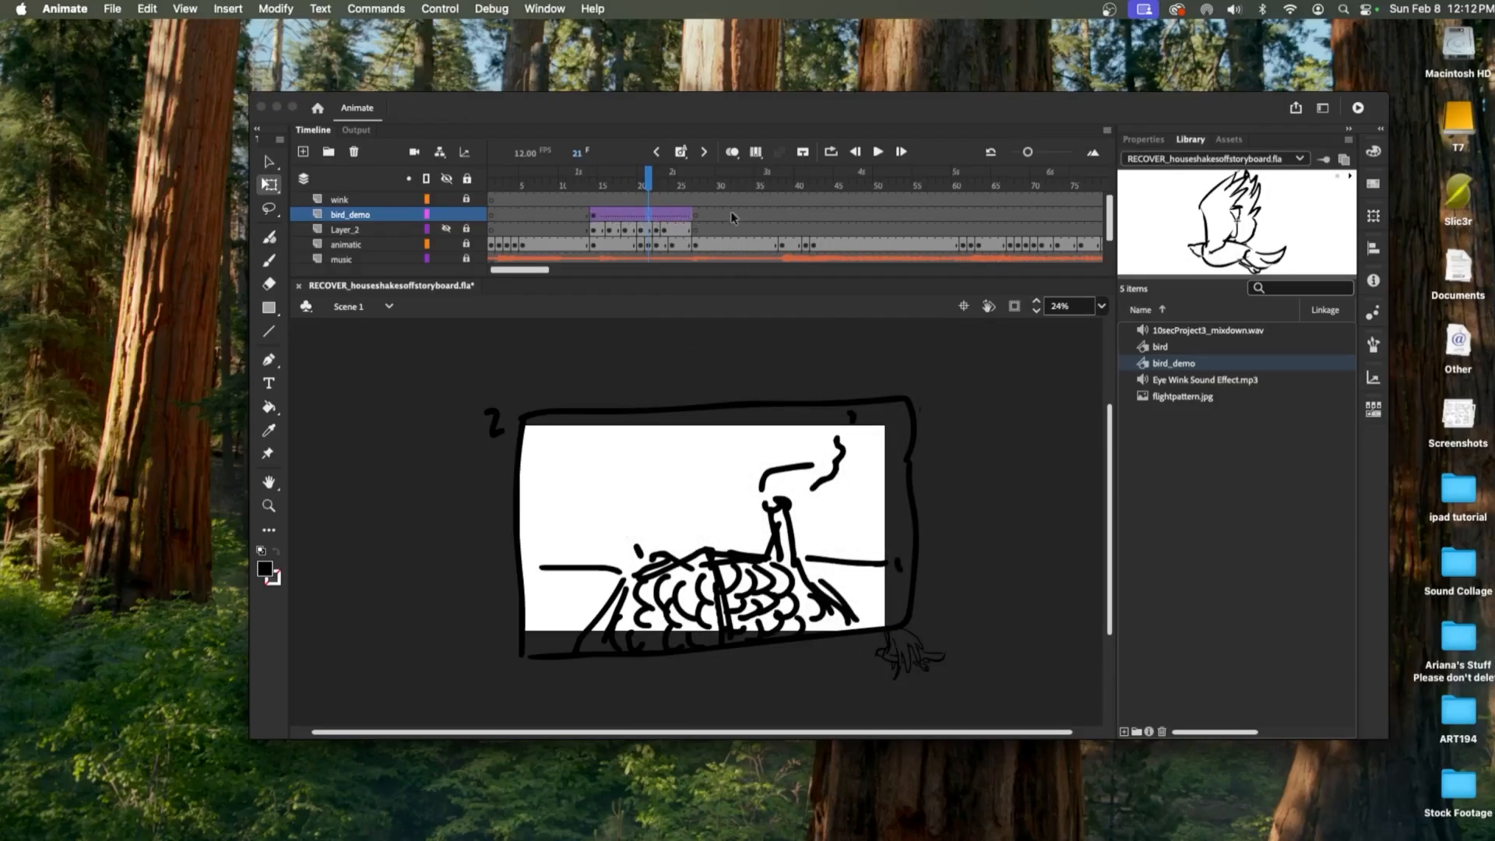
- At frame 26 of the bird_demo layer, move the bird off the stage past its upper-left corner
left_click_drag(643, 187, 688, 185)
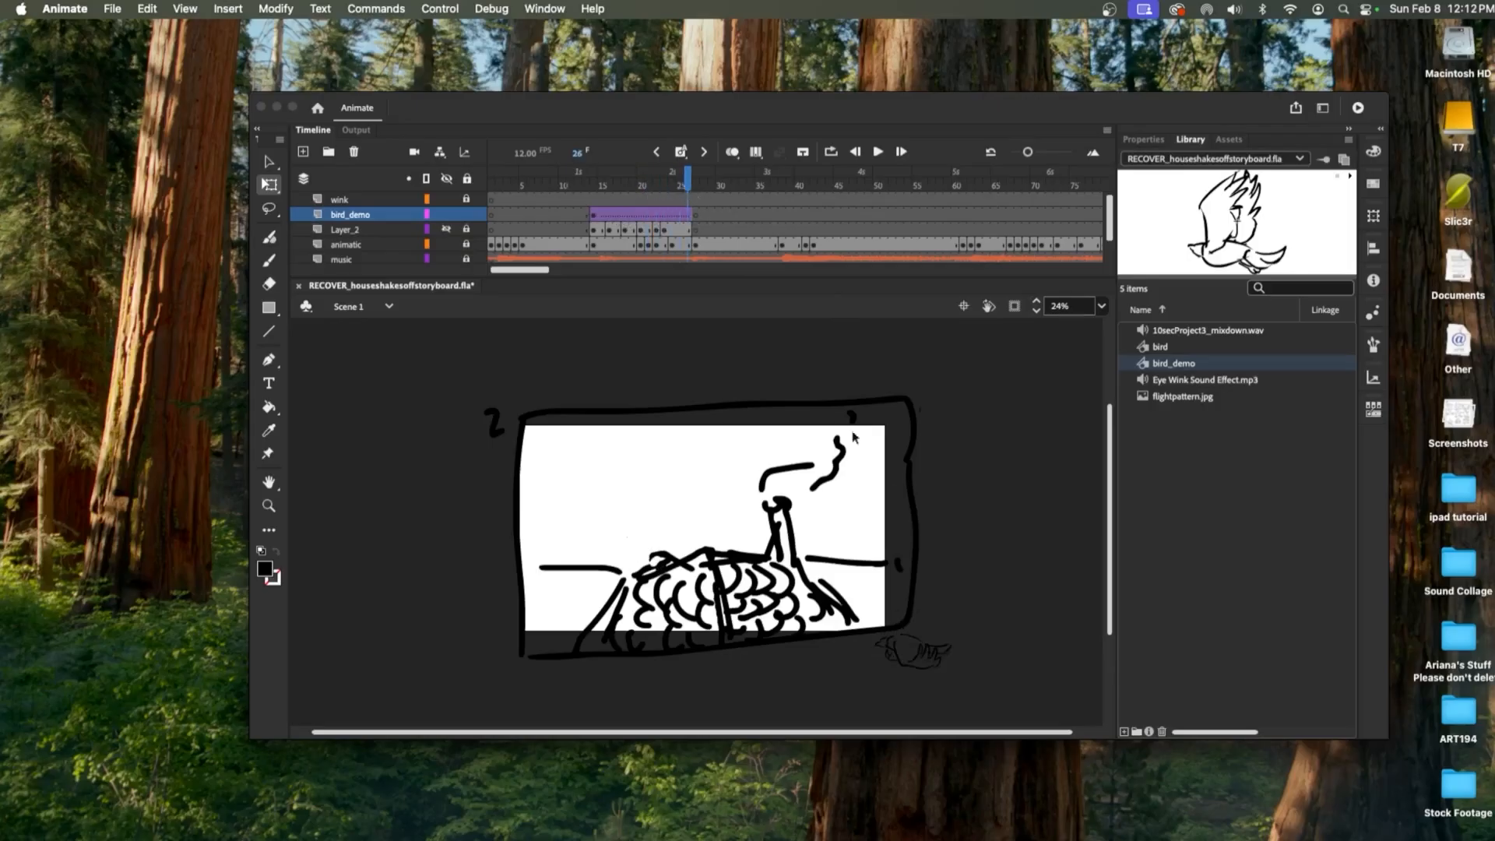
left_click_drag(913, 651, 1019, 715)
left_click_drag(919, 655, 491, 458)
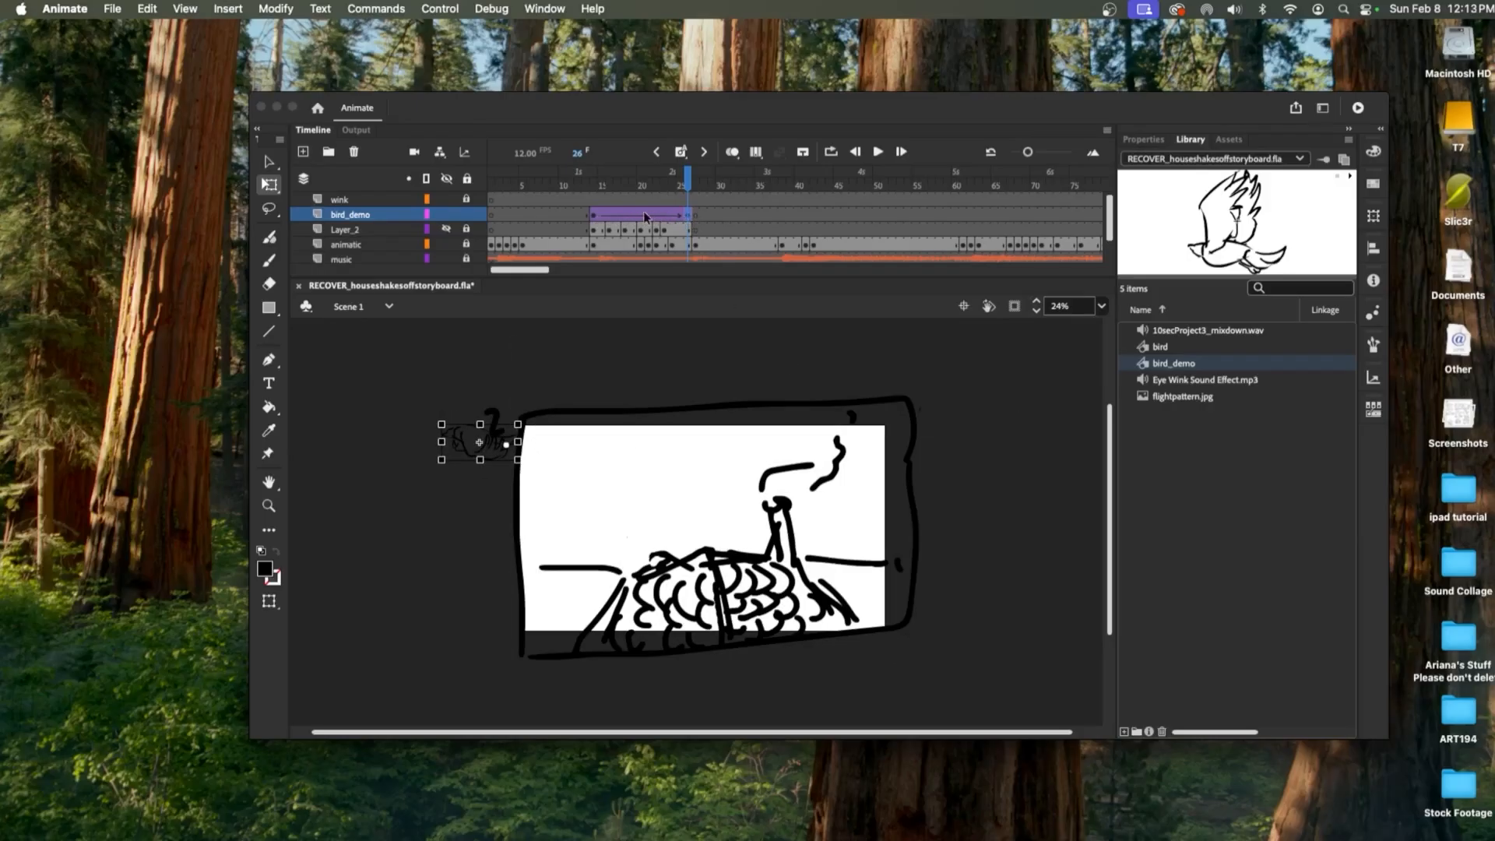
left_click_drag(693, 179, 570, 179)
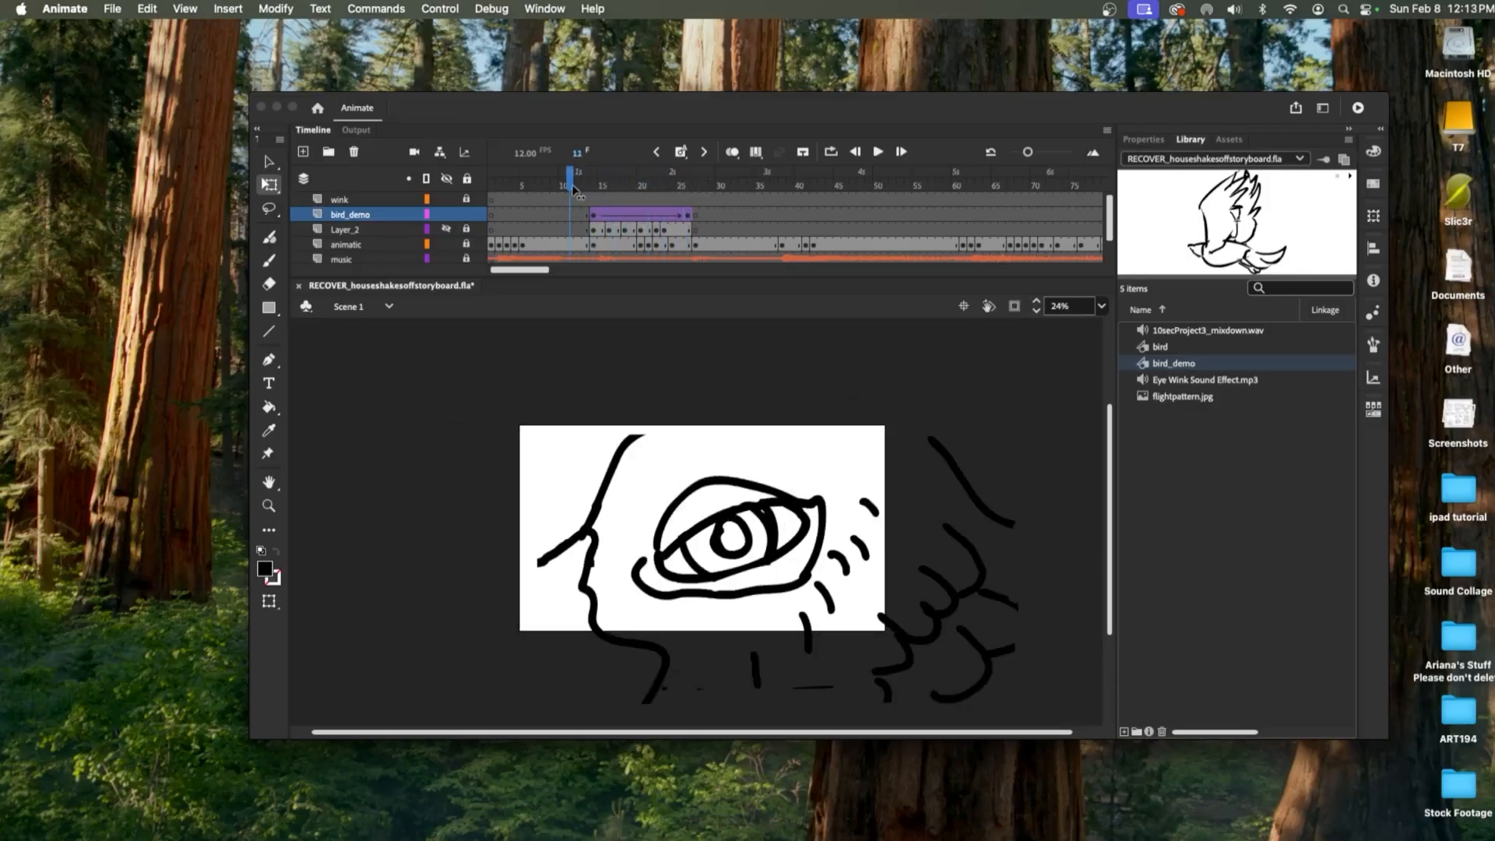
- Play back the bird's flight from frame 11 and scrub back through the tweened frames to review its motion
left_click(876, 153)
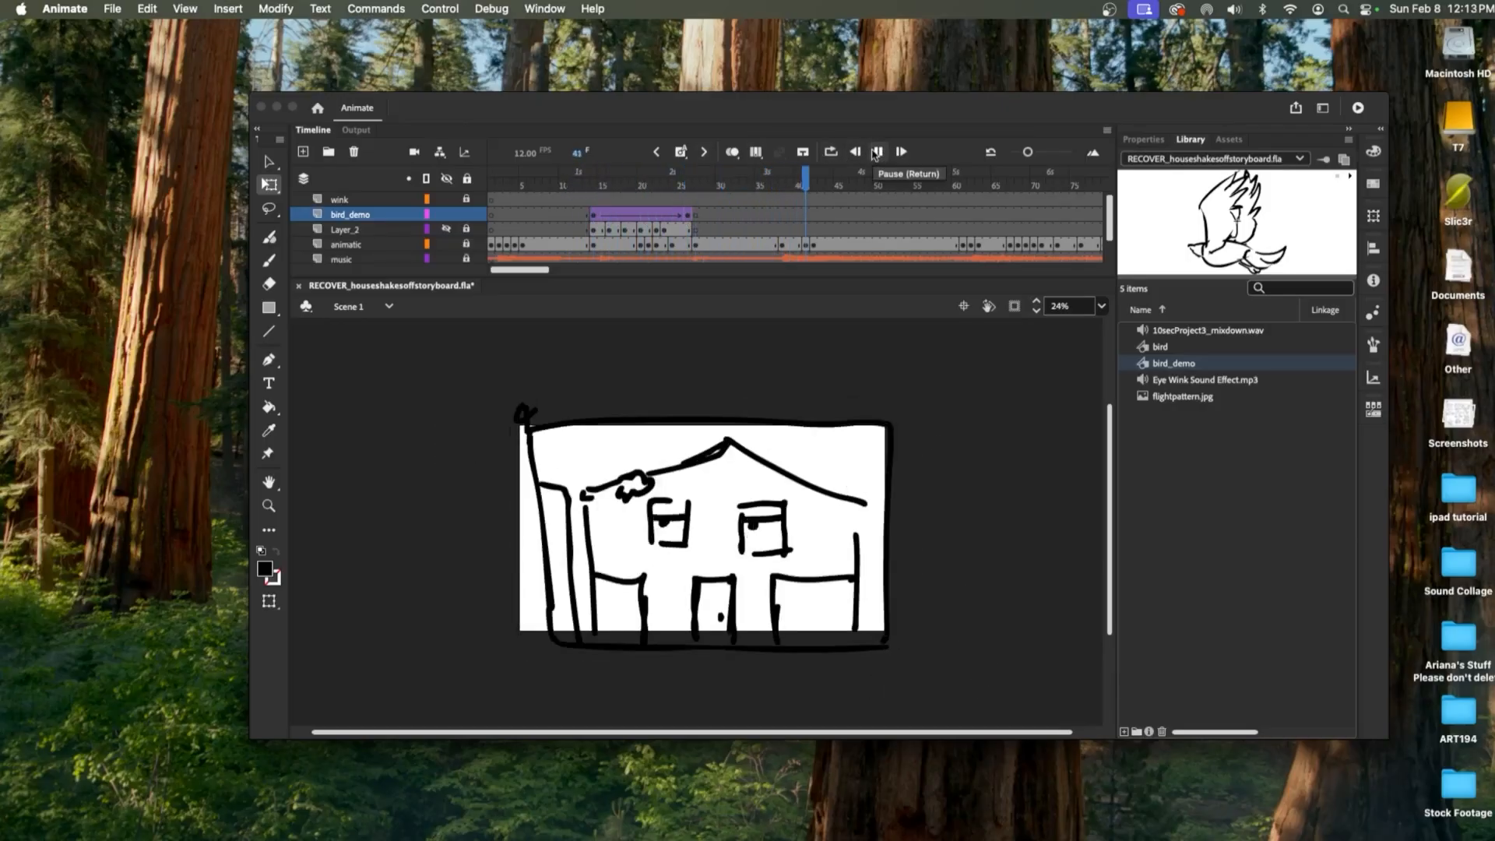
left_click(876, 152)
mouse_move(824, 179)
left_mouse_down()
mouse_move(629, 194)
mouse_move(679, 201)
left_mouse_up()
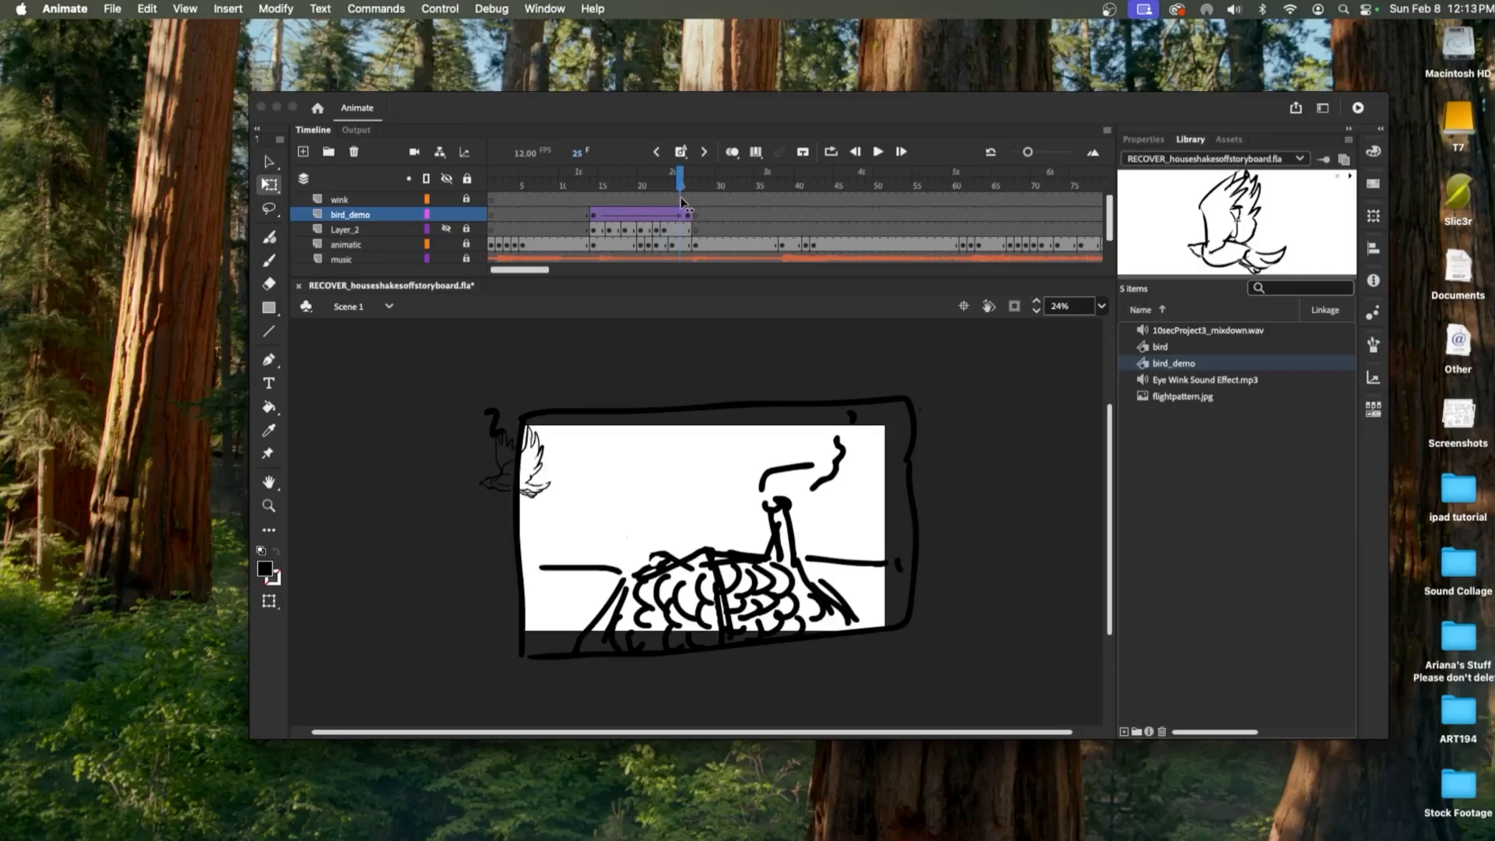
- Convert the bird_demo layer's classic tween to frame-by-frame animation with a keyframe on each frame
mouse_move(681, 203)
left_mouse_down()
mouse_move(563, 203)
mouse_move(680, 222)
left_mouse_up()
right_click(633, 218)
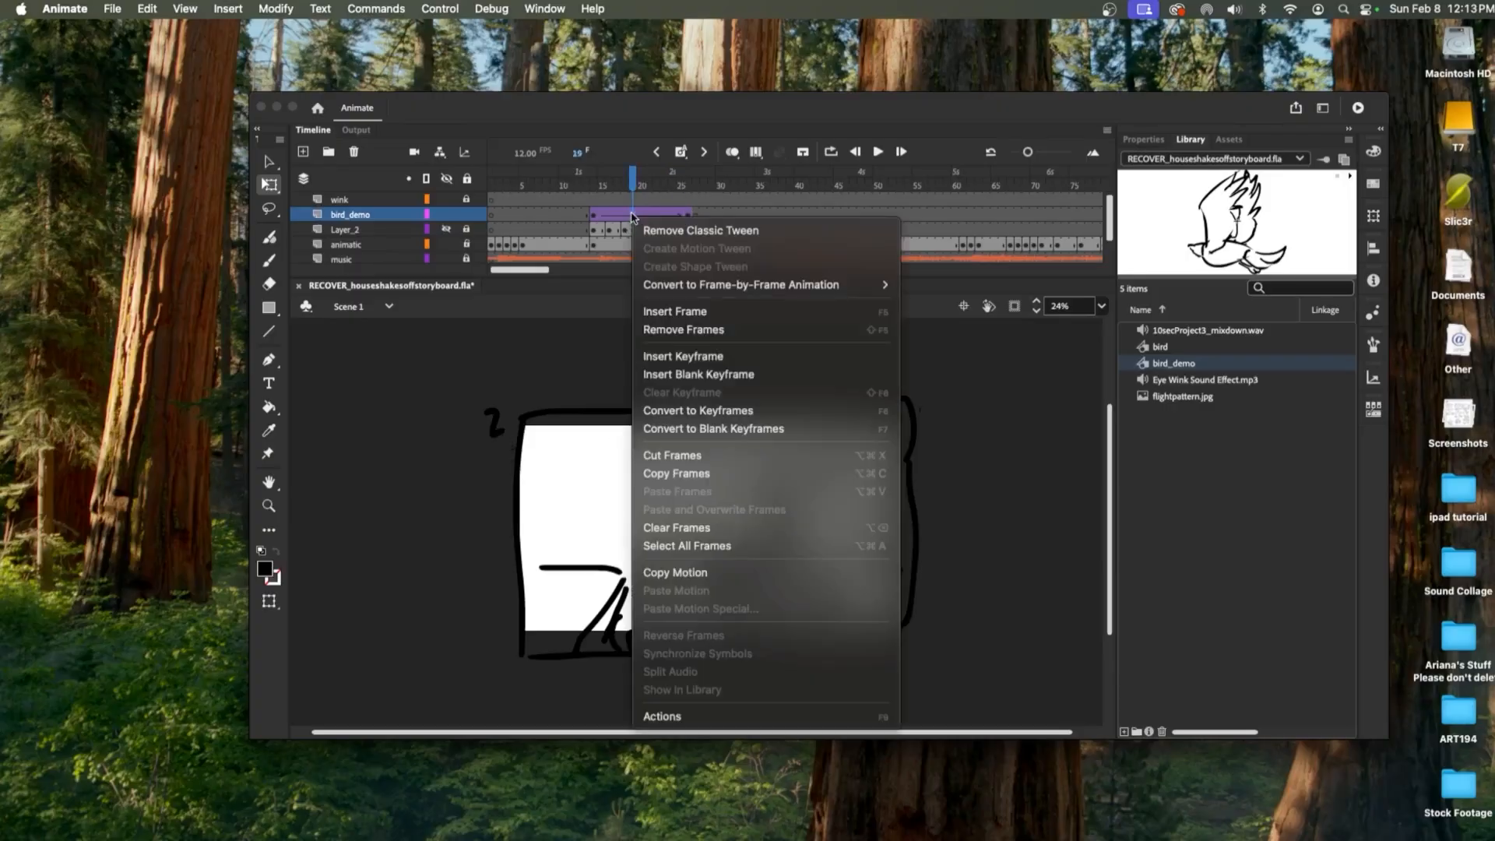
mouse_move(726, 283)
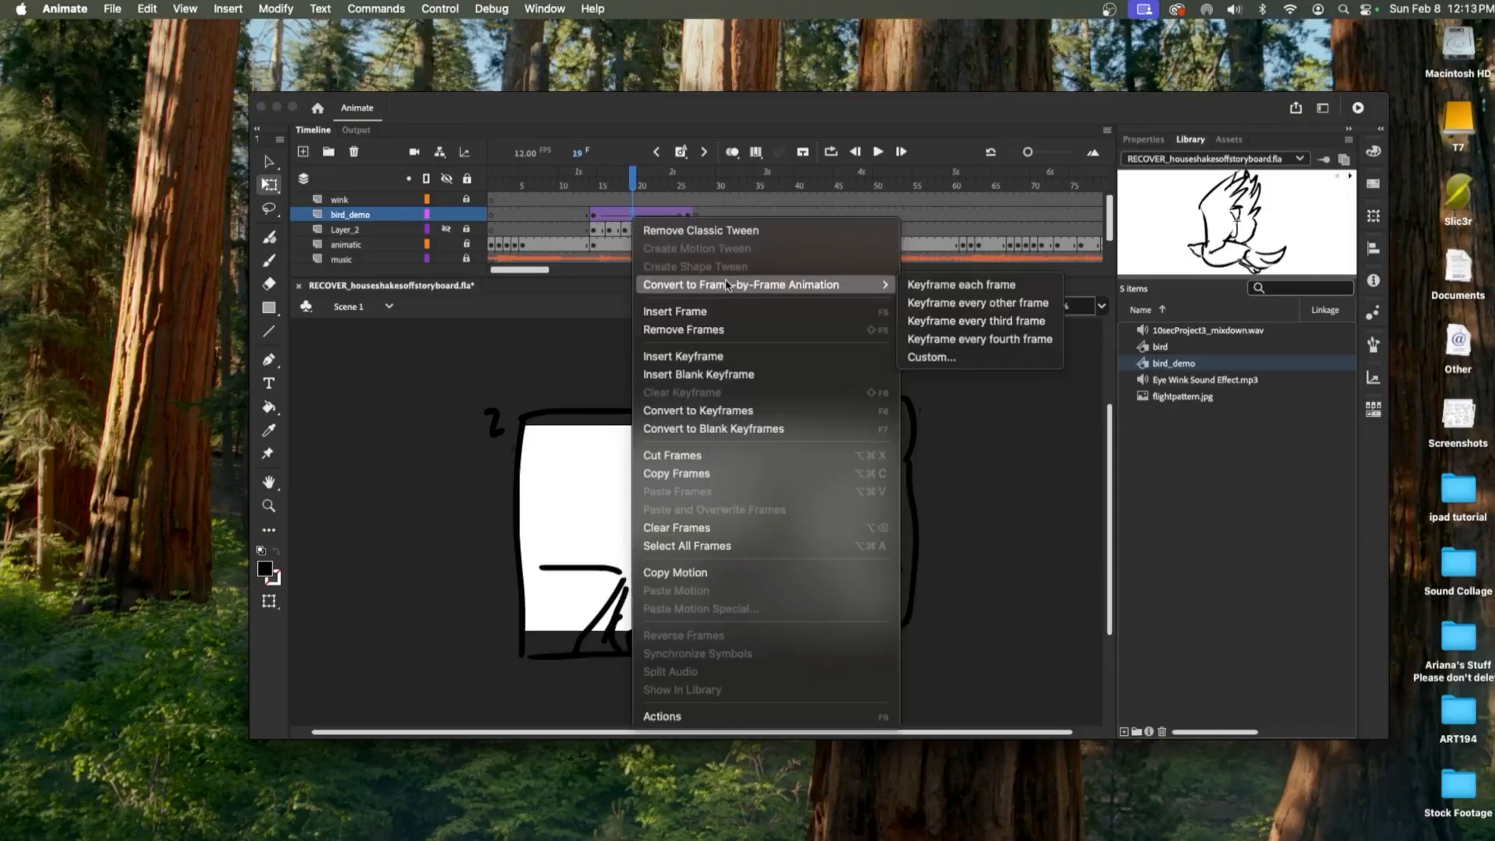
left_click(936, 286)
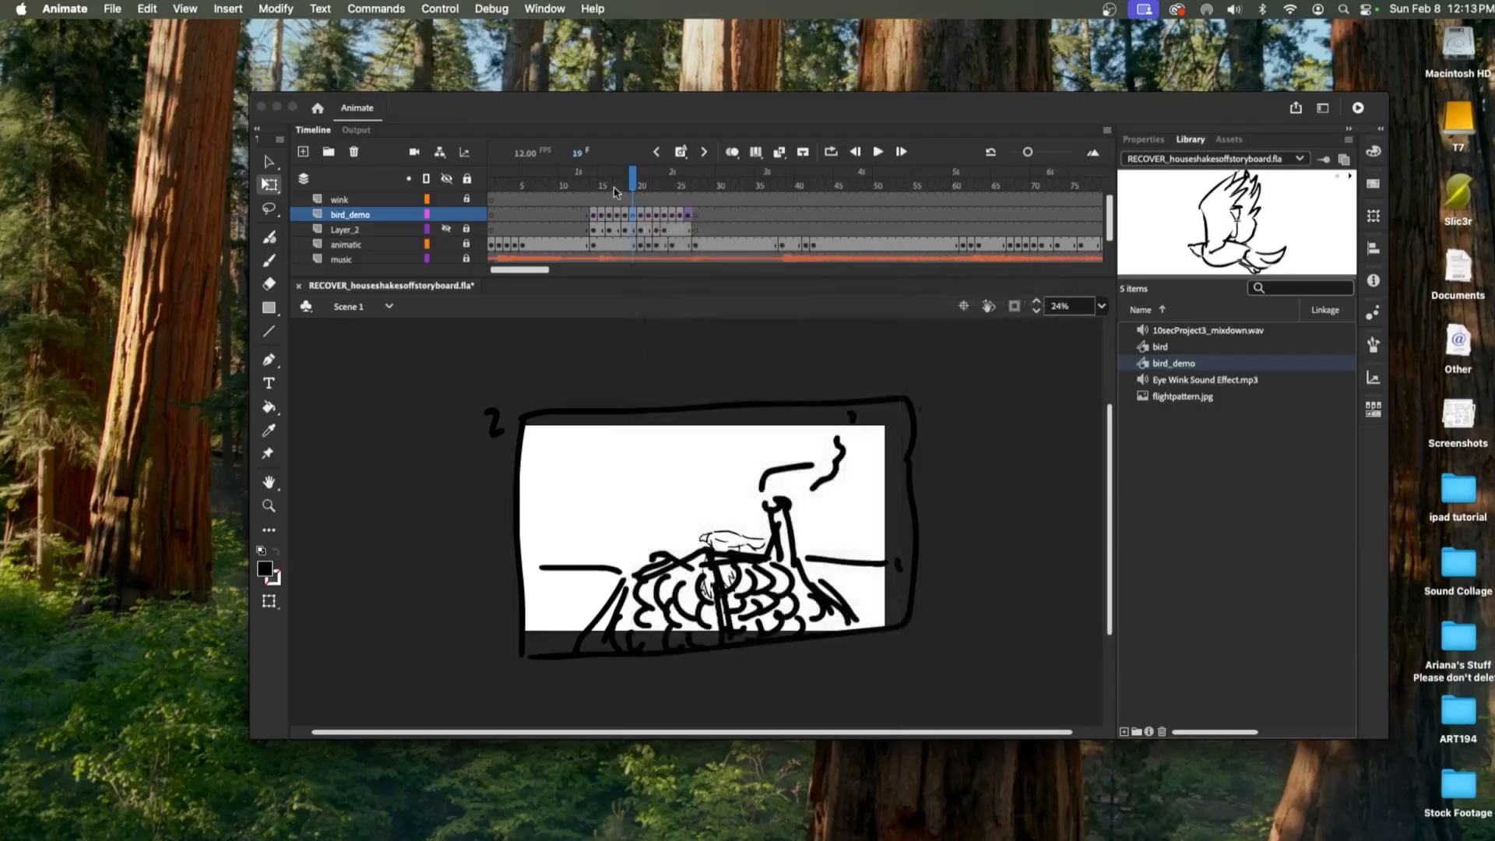
- Scale the bird down slightly on frames 23 and 24 of the bird_demo layer
left_click_drag(632, 185, 663, 199)
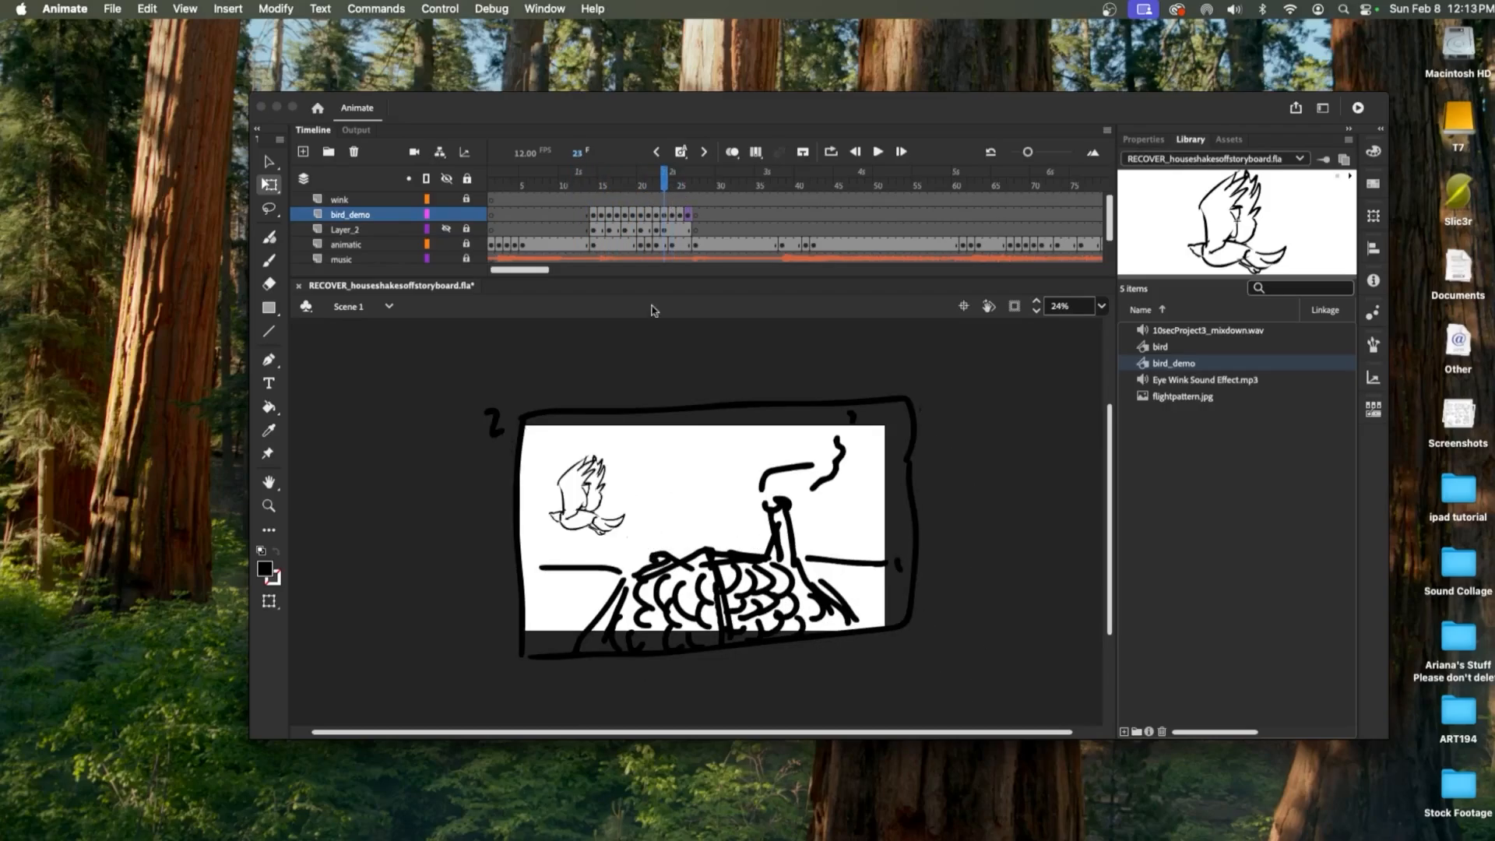
left_click(594, 505)
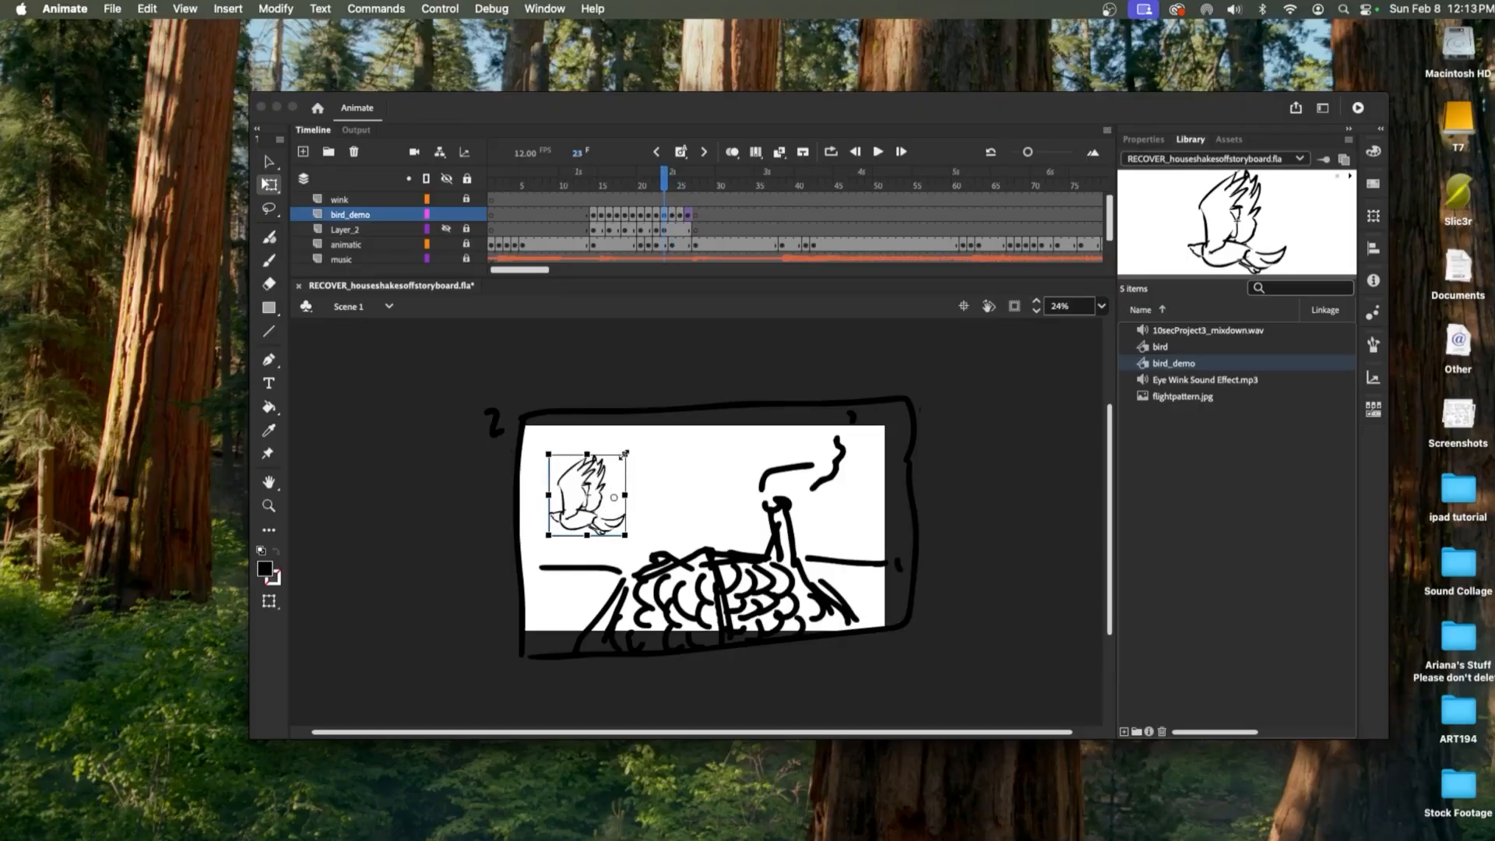
left_click_drag(624, 453, 622, 455)
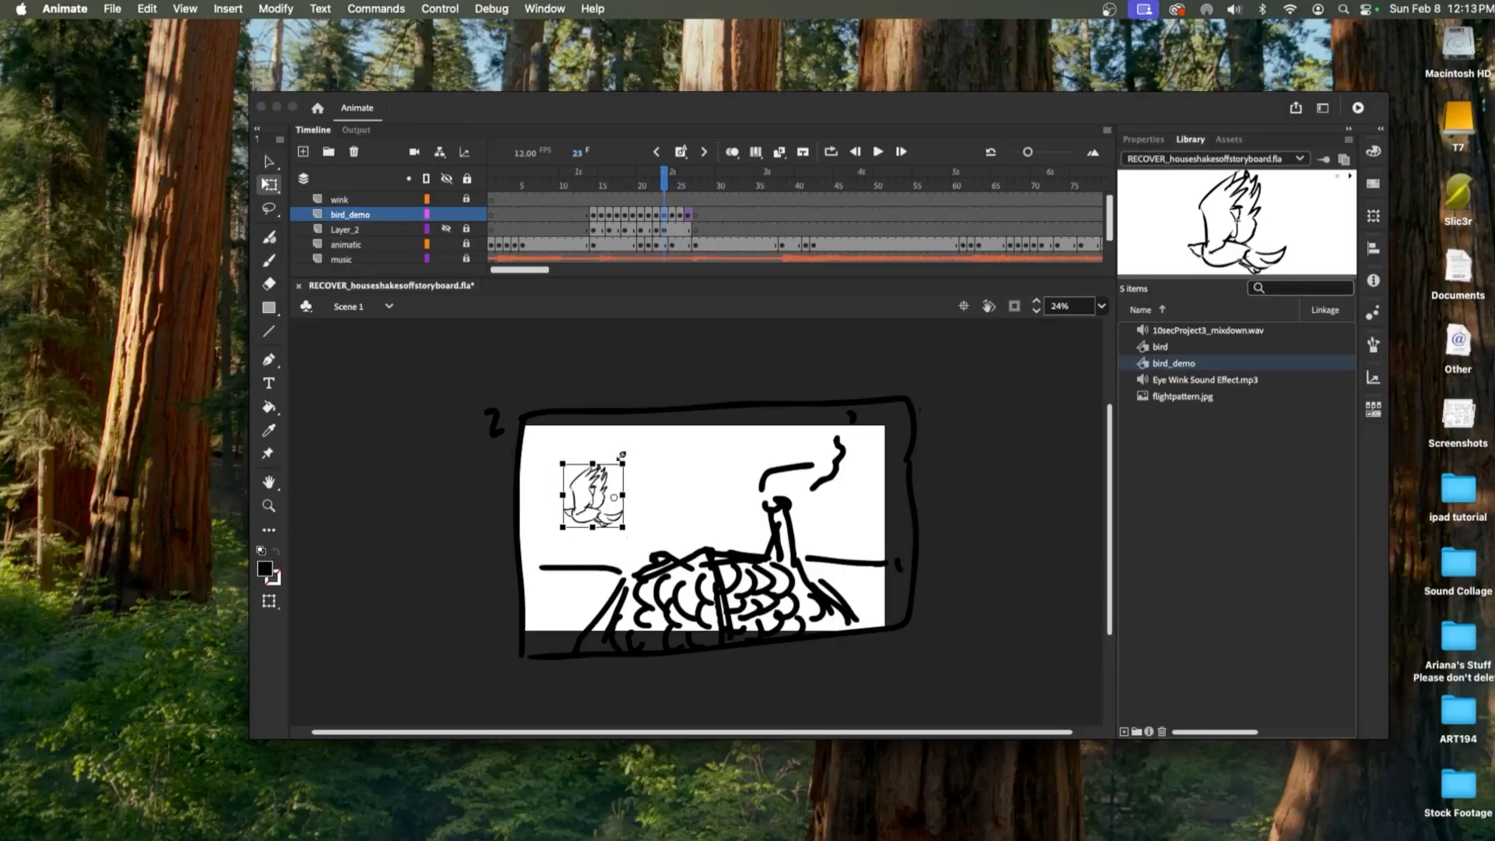
left_click(670, 221)
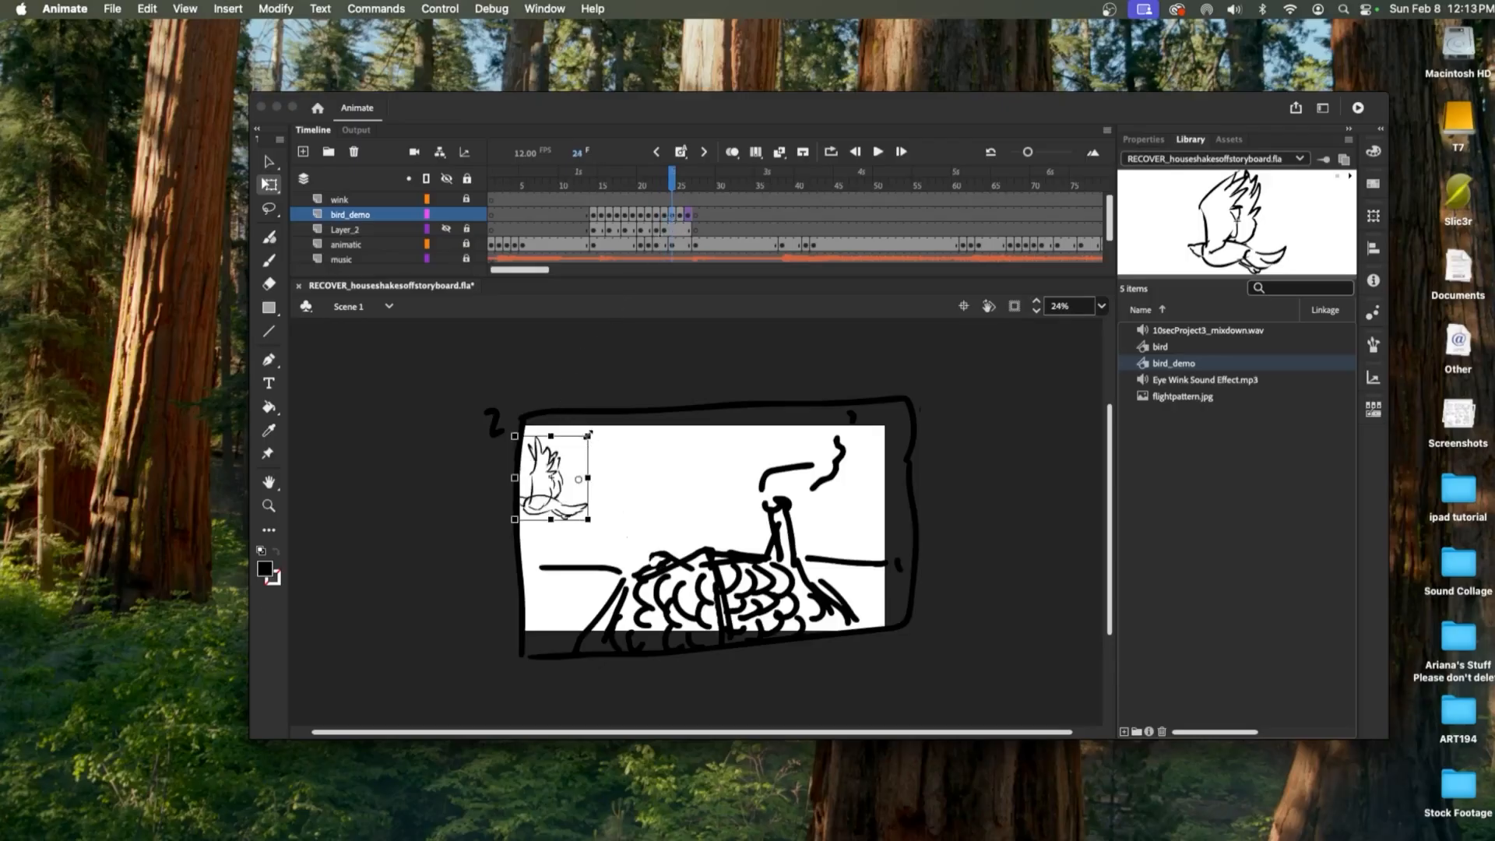
left_click_drag(588, 435, 587, 441)
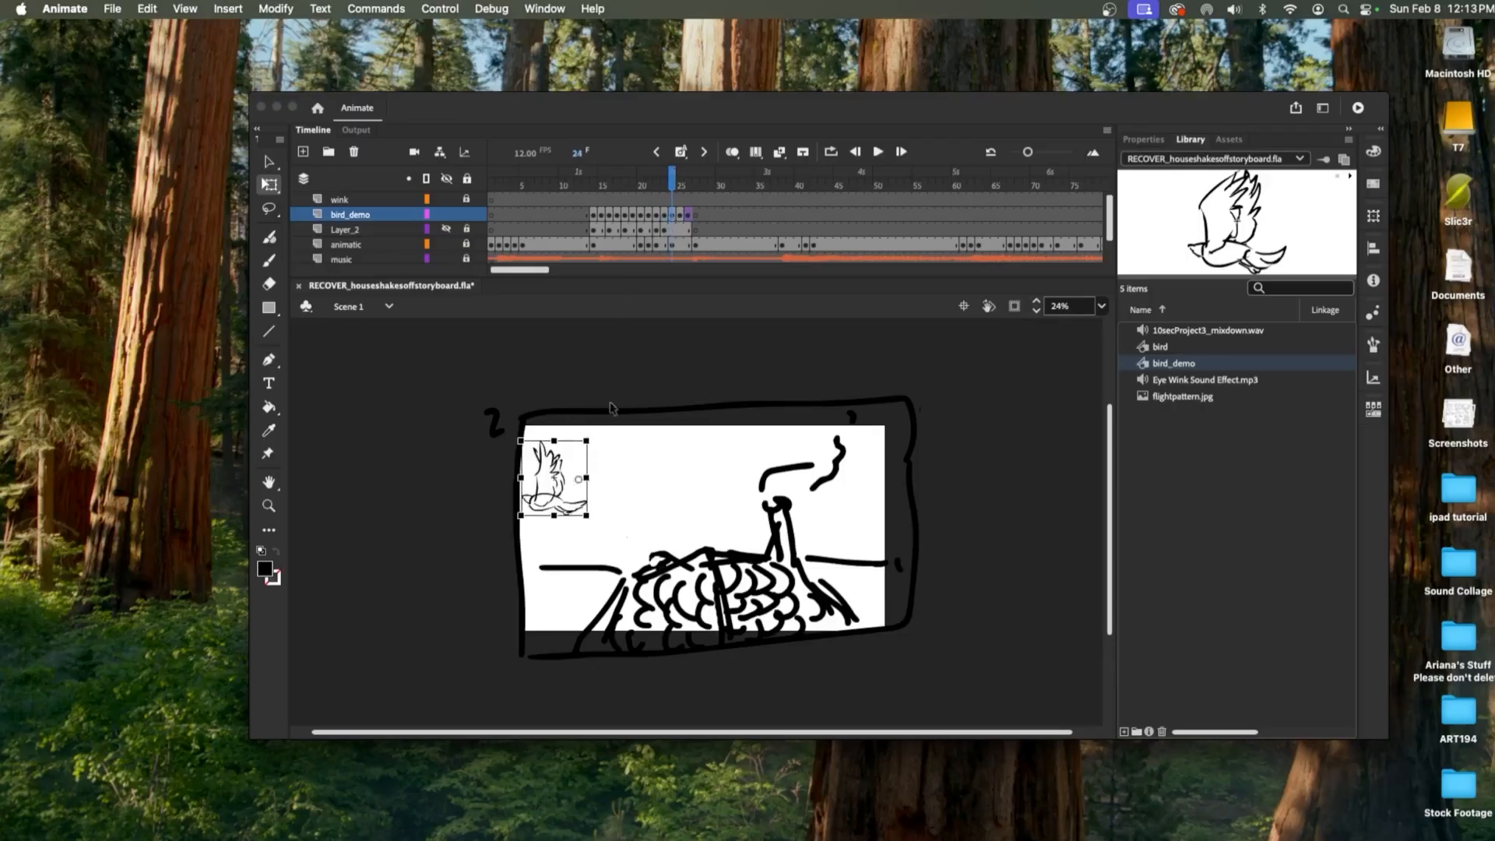
- Turn on onion skinning and scale the bird down slightly on frame 25 of the bird_demo layer
left_click(733, 153)
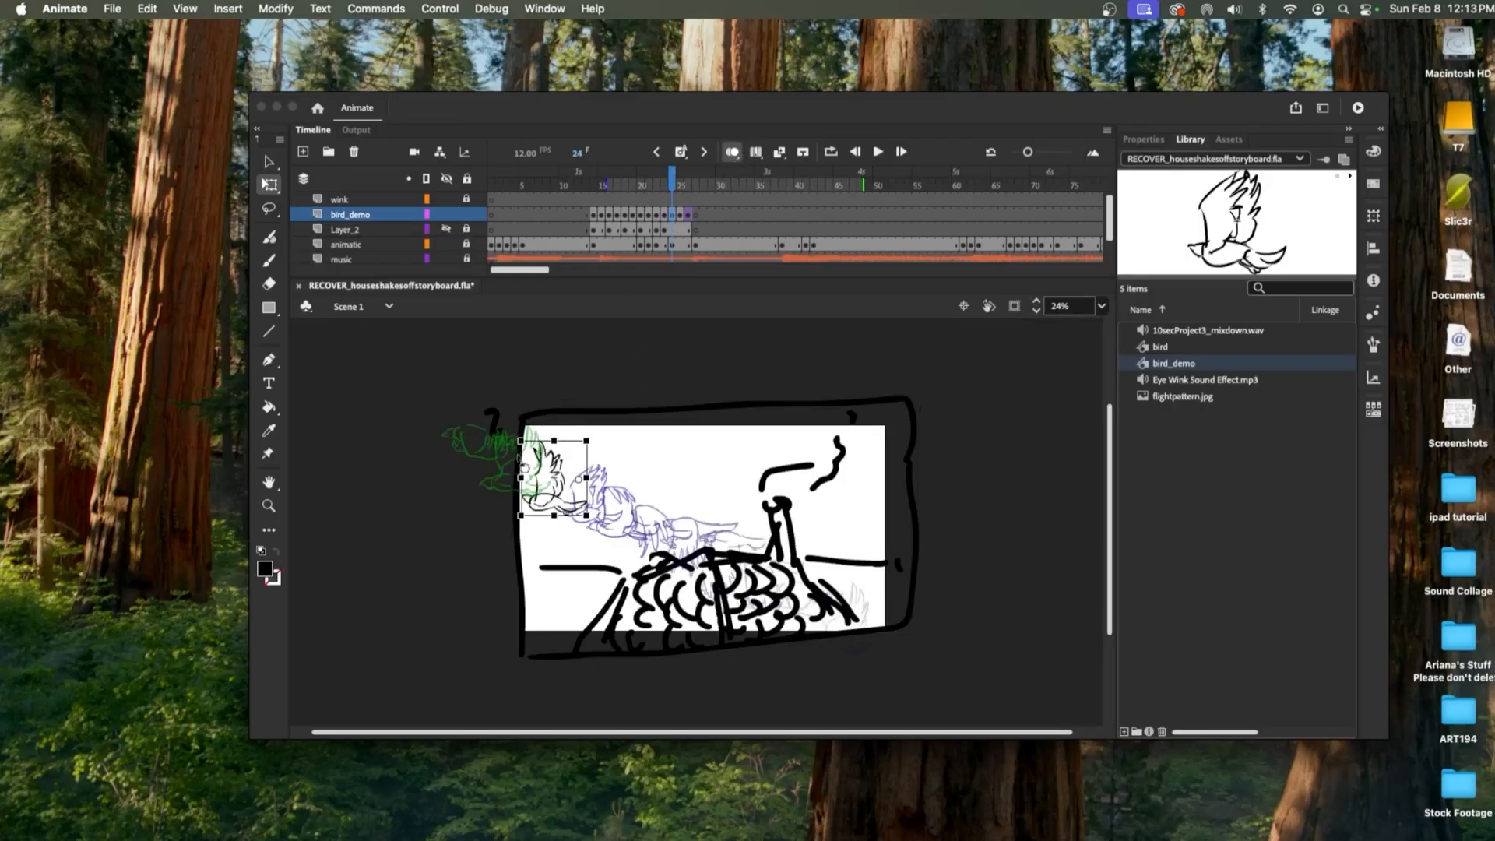
left_click(685, 218)
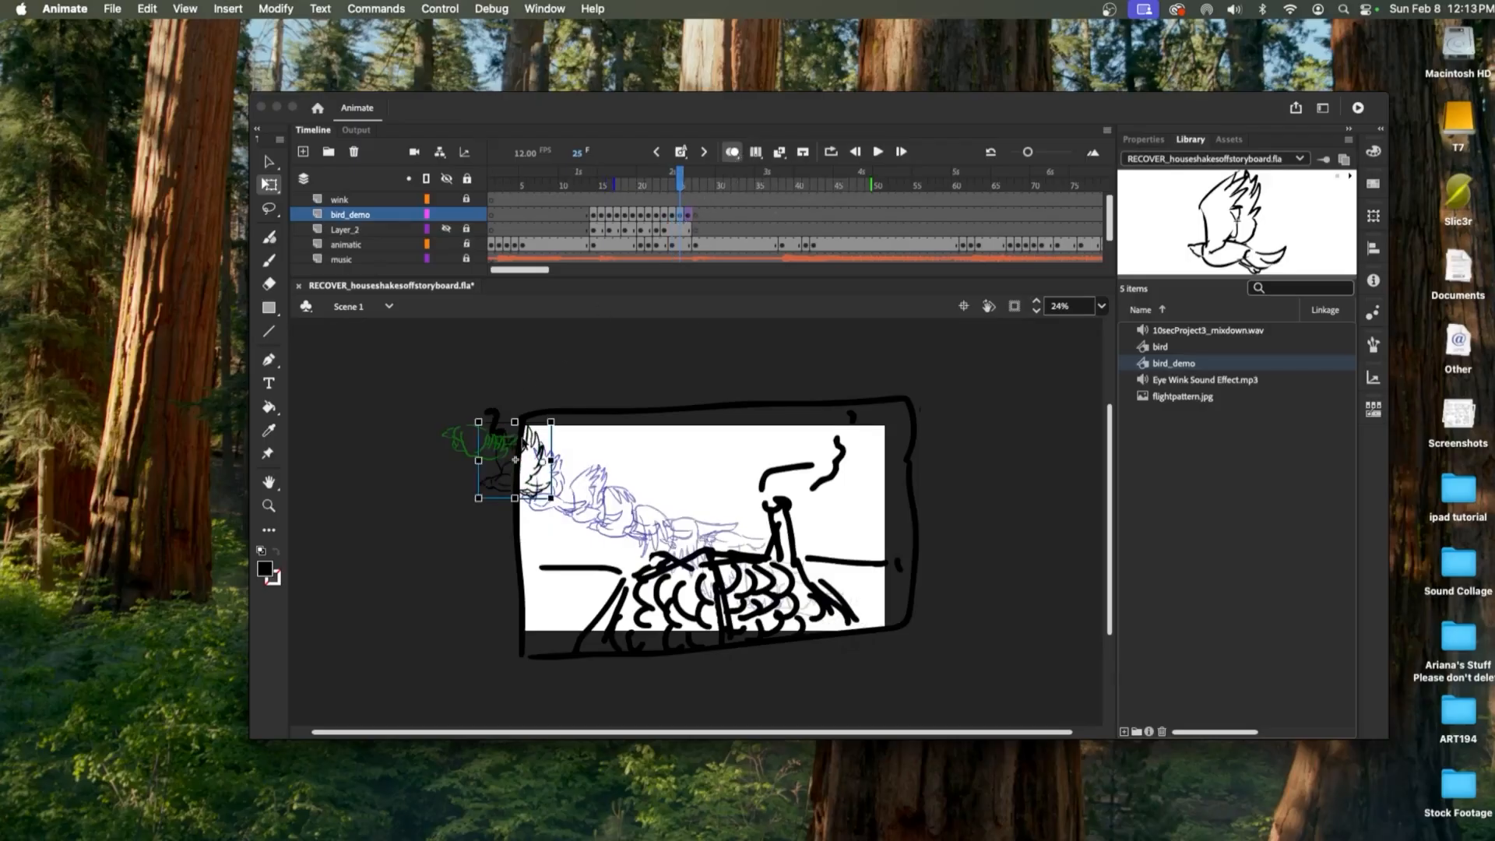
left_click_drag(552, 422, 542, 432)
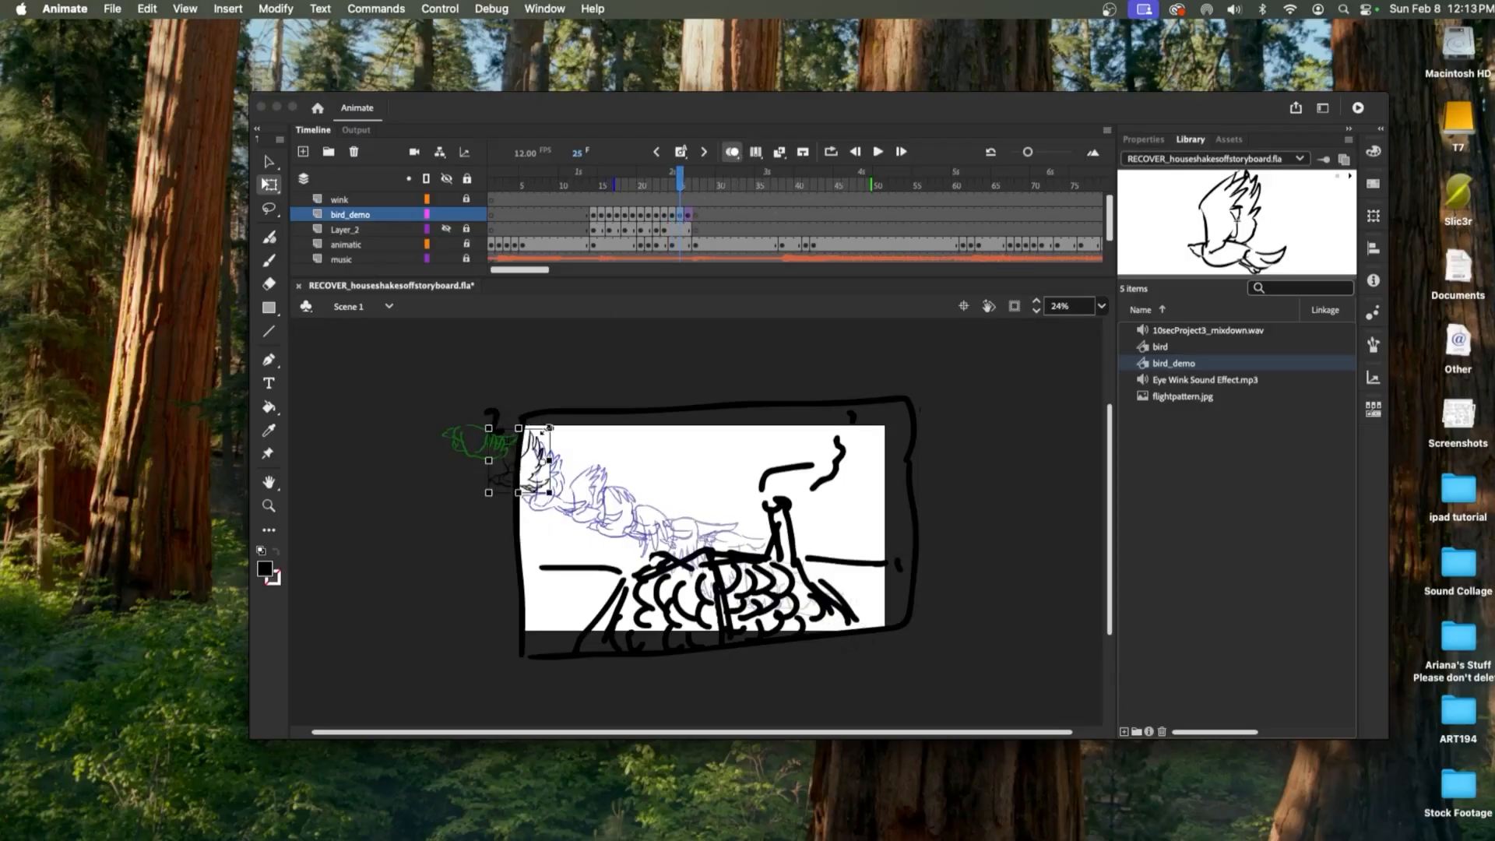
left_click(519, 436)
- Enlarge the bird slightly on frames 15, 16 and 17 of the bird_demo layer and turn off onion skinning
left_click_drag(684, 185, 596, 192)
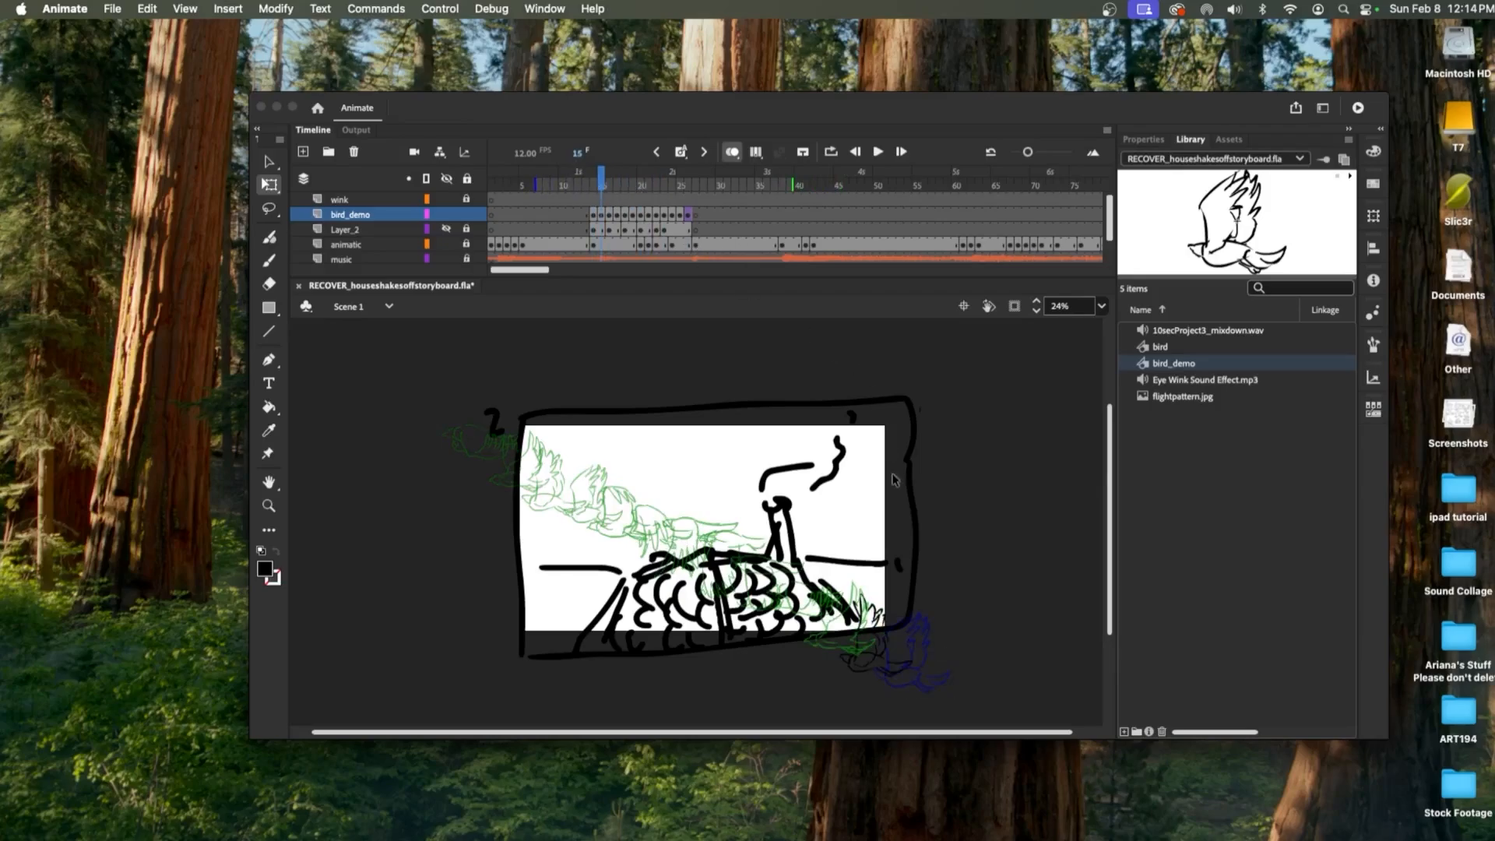
left_click(865, 623)
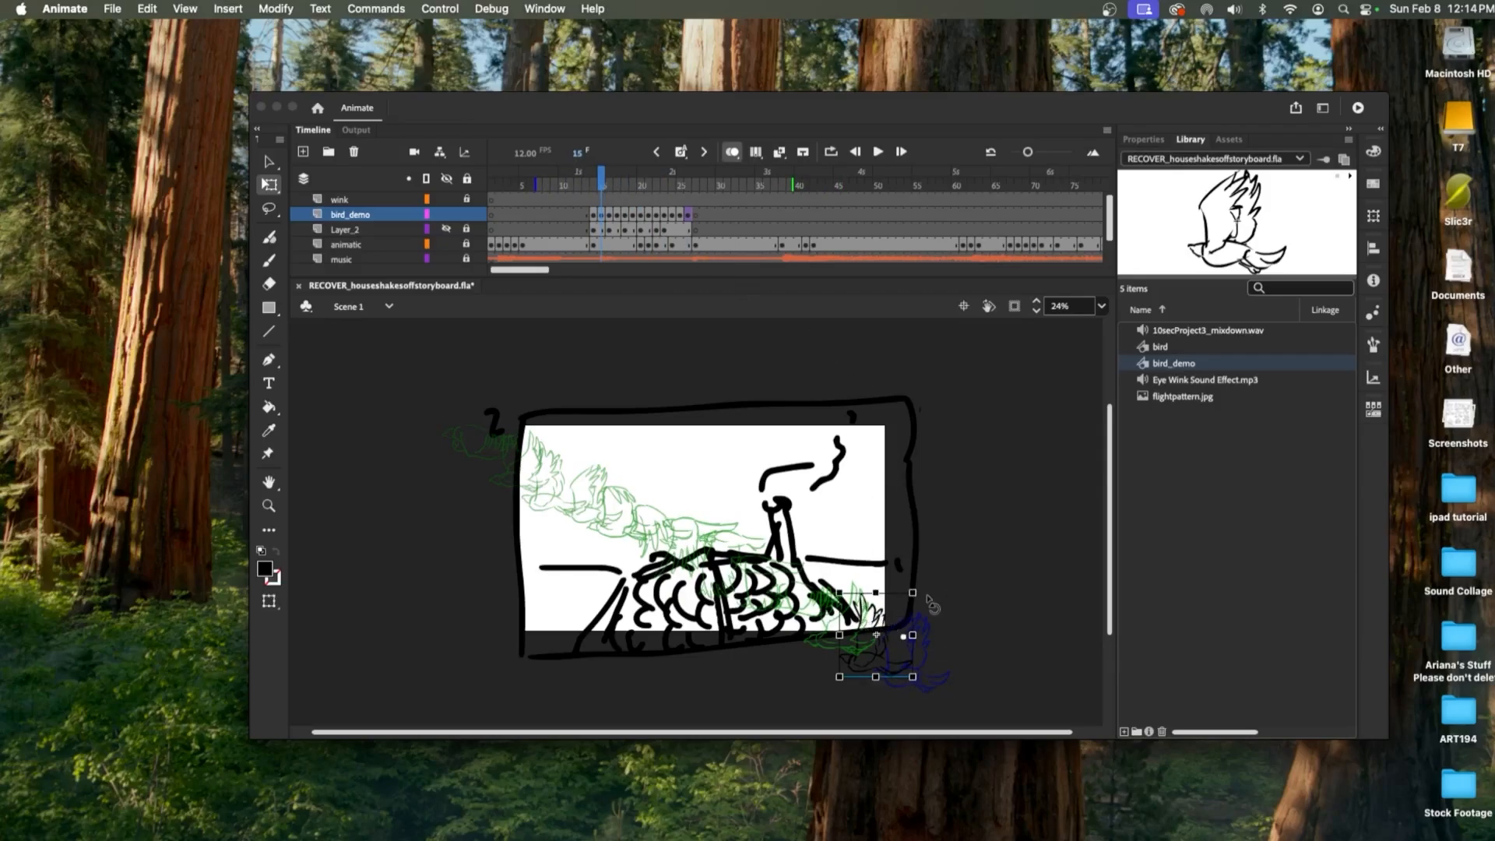
left_click_drag(914, 593, 932, 584)
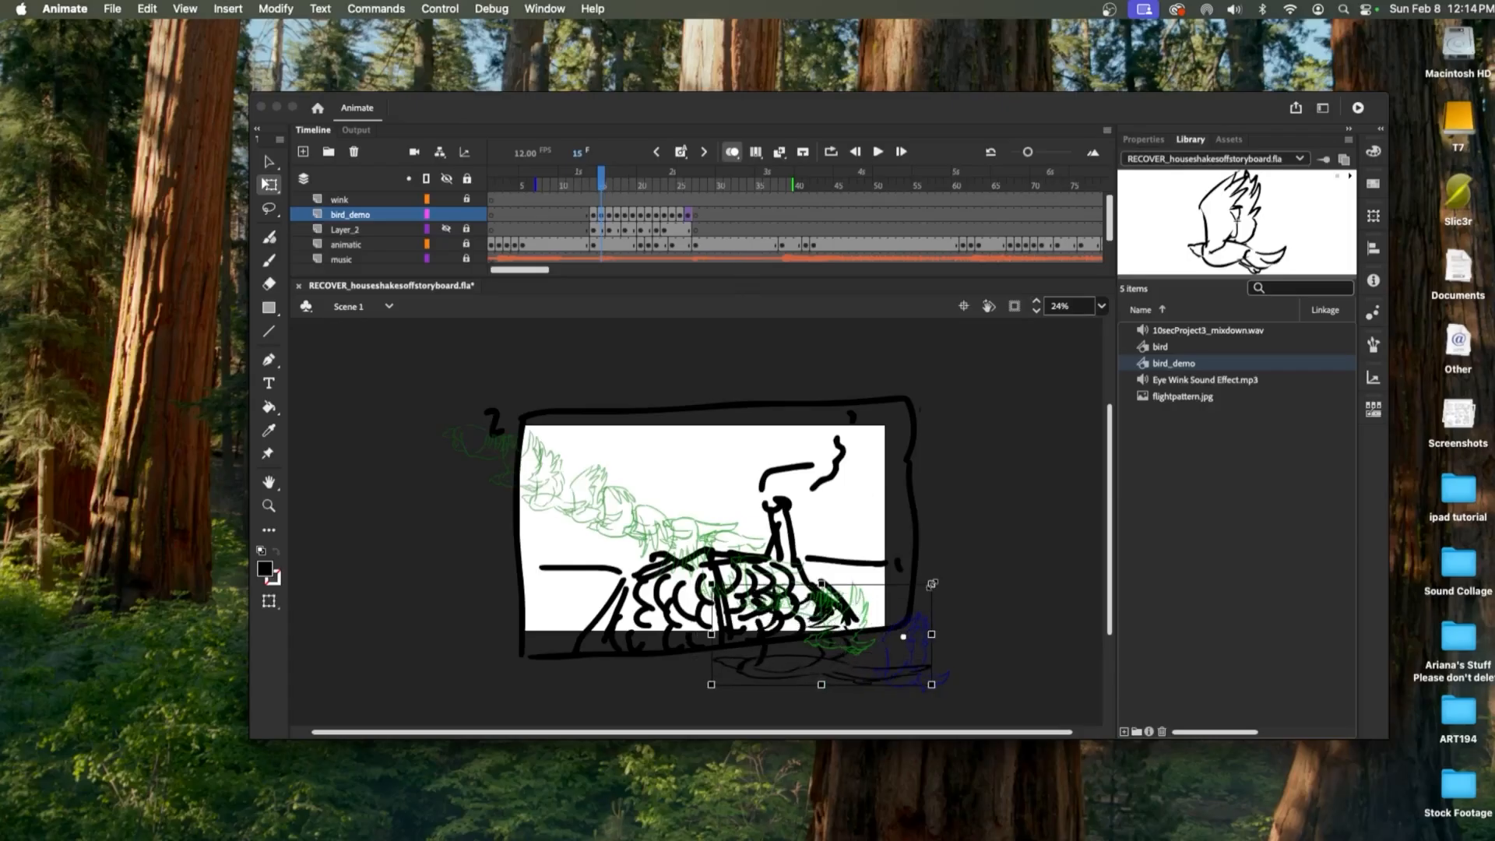
key("super+z")
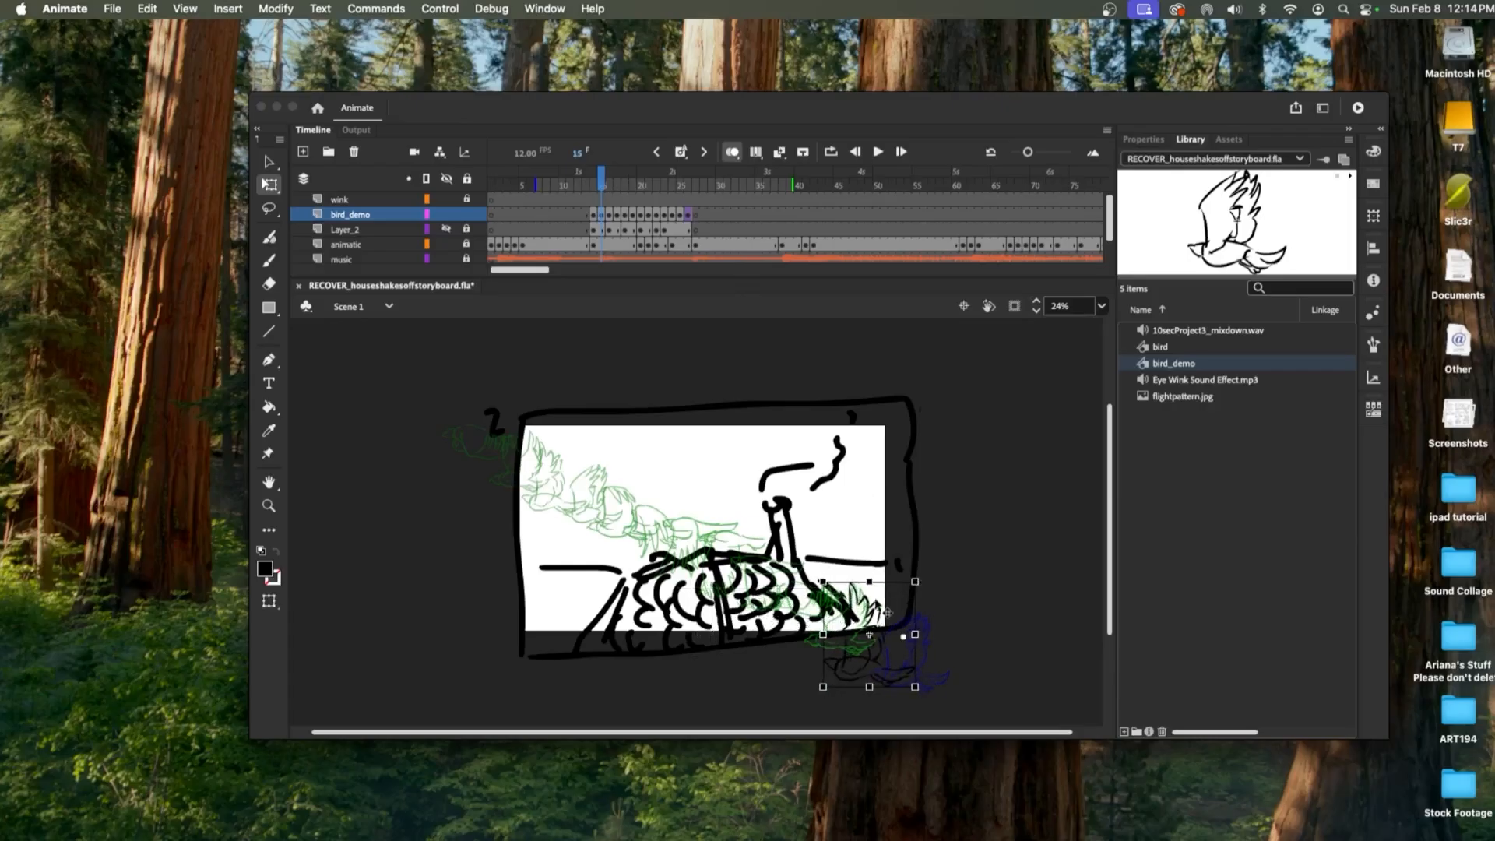
left_click(611, 217)
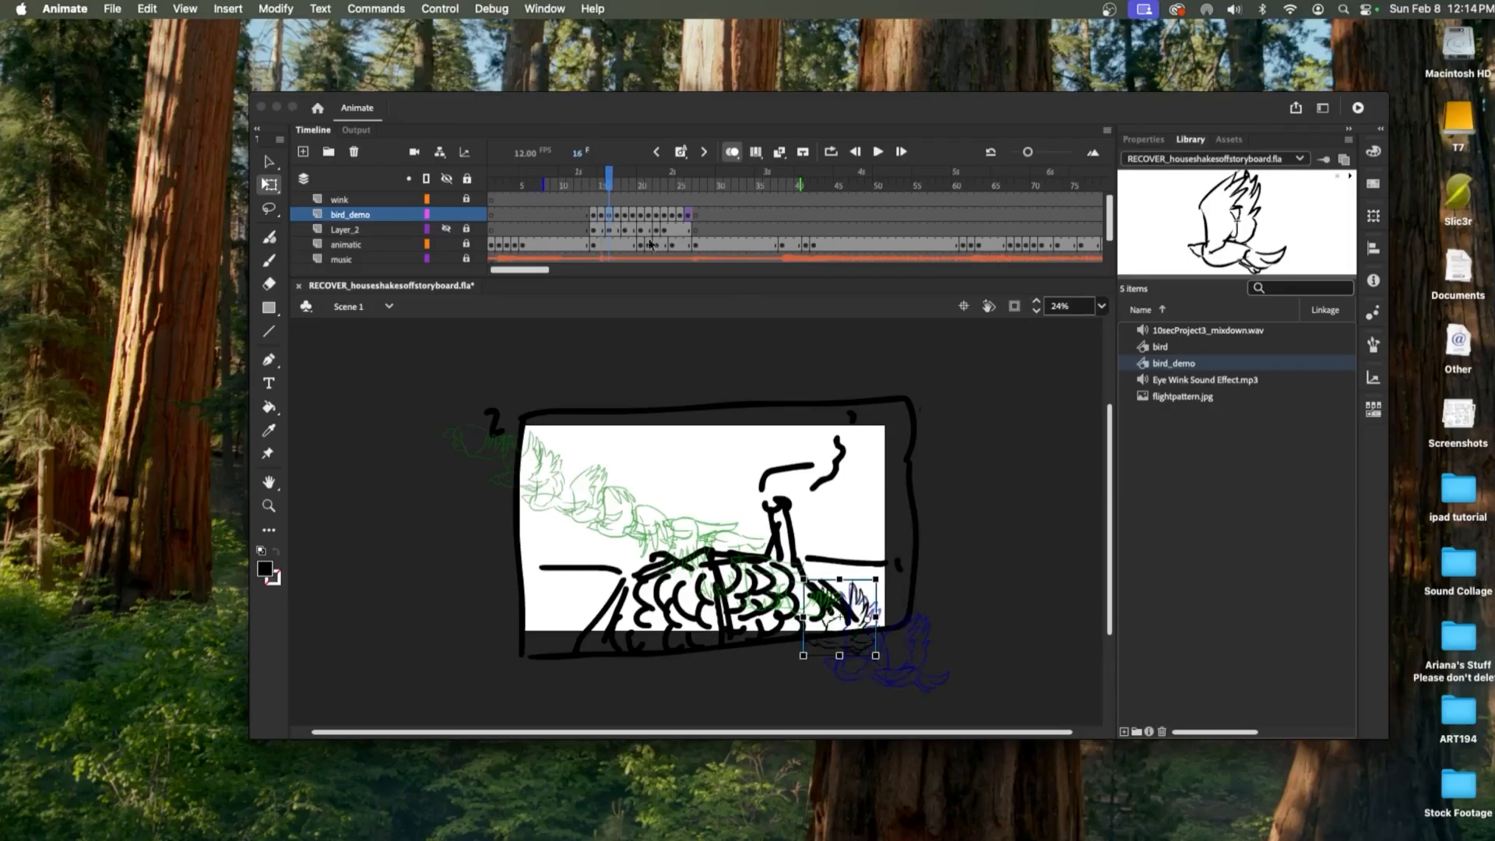
left_click_drag(876, 580, 878, 568)
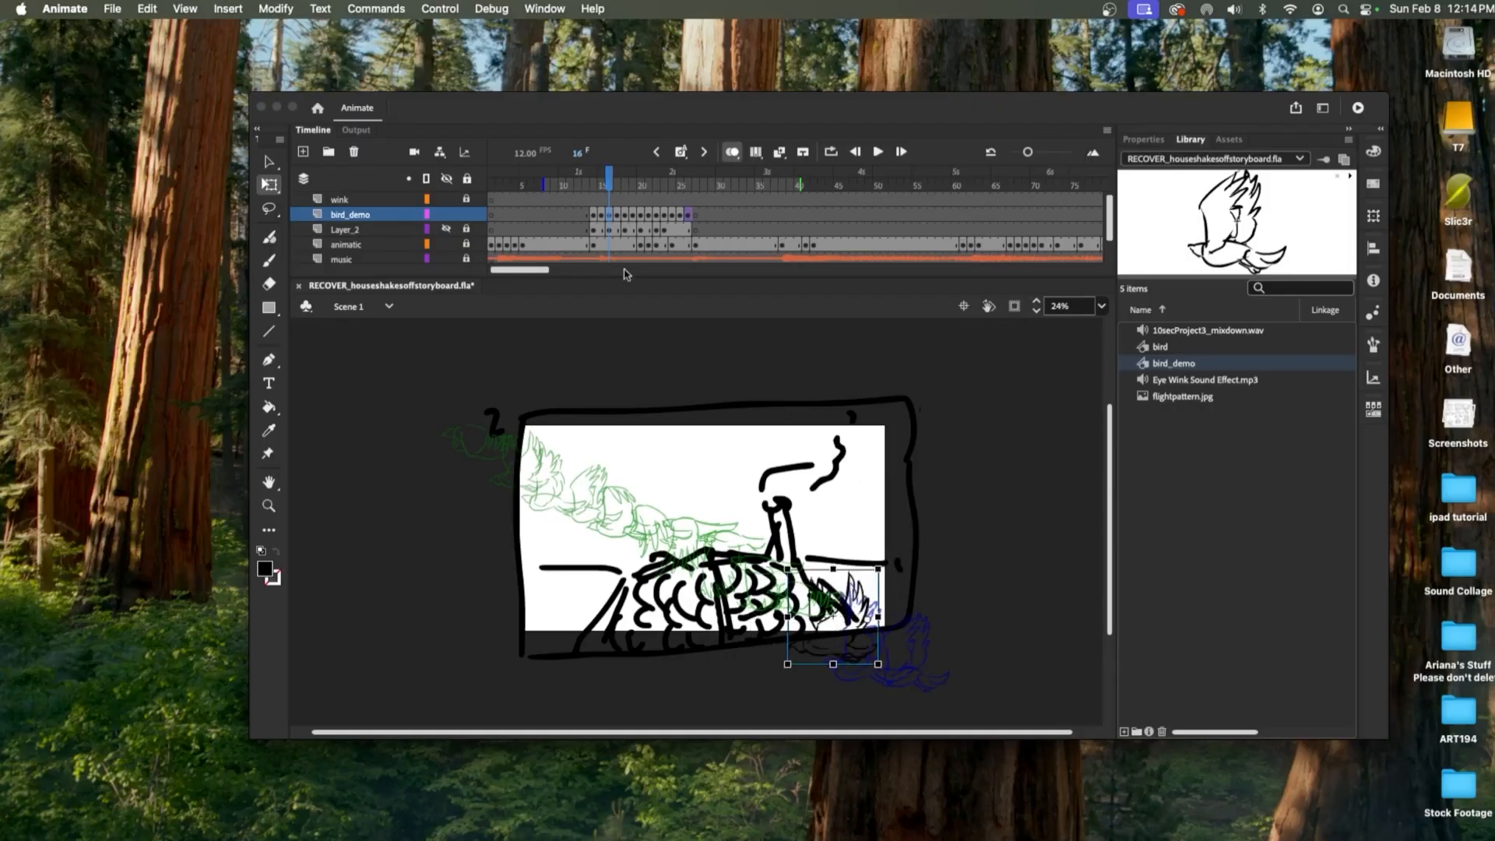
left_click(616, 216)
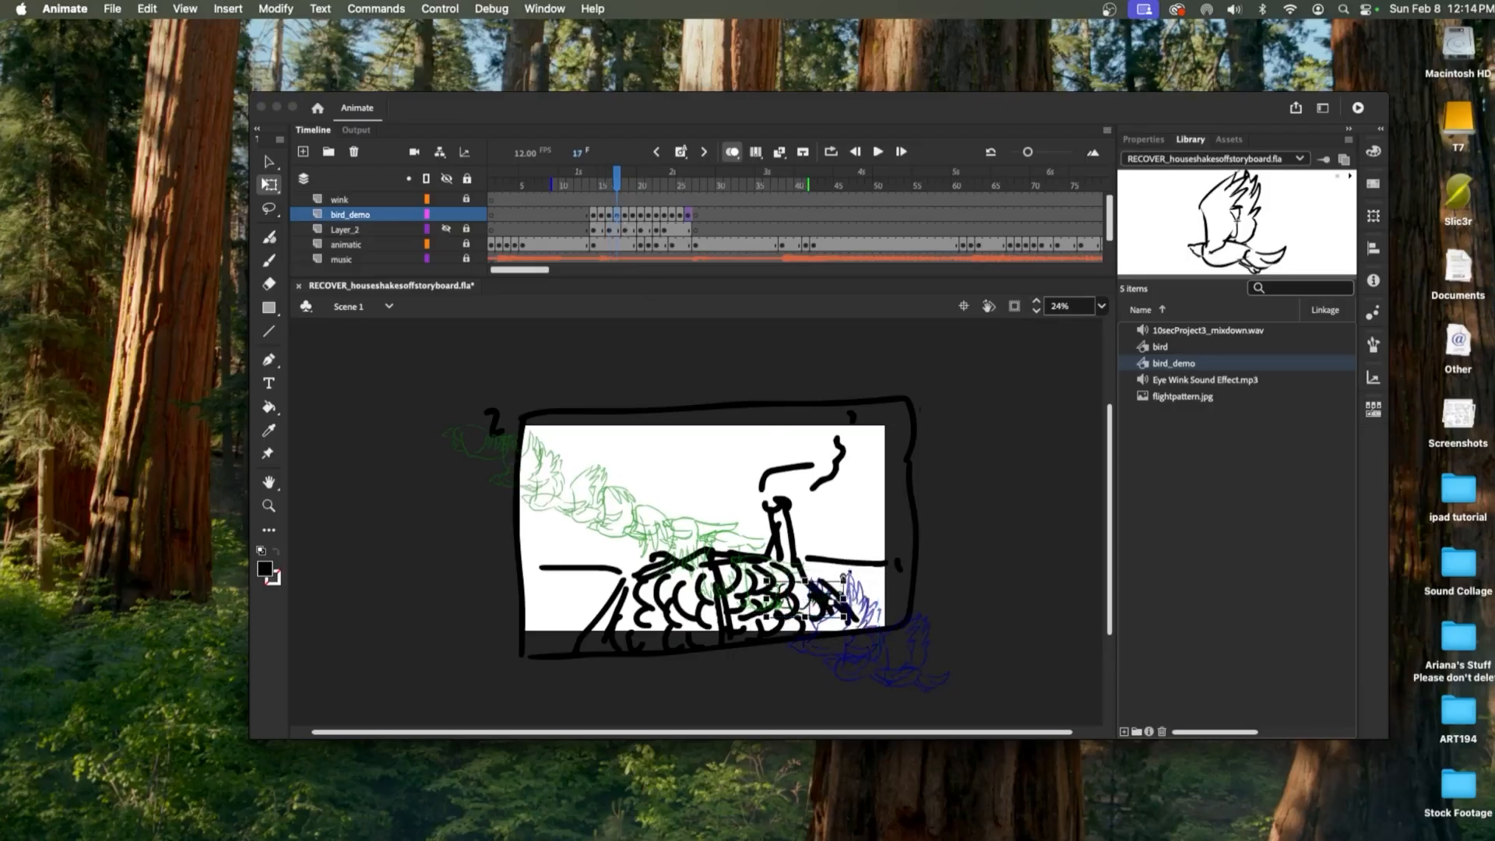
left_click_drag(847, 575, 848, 570)
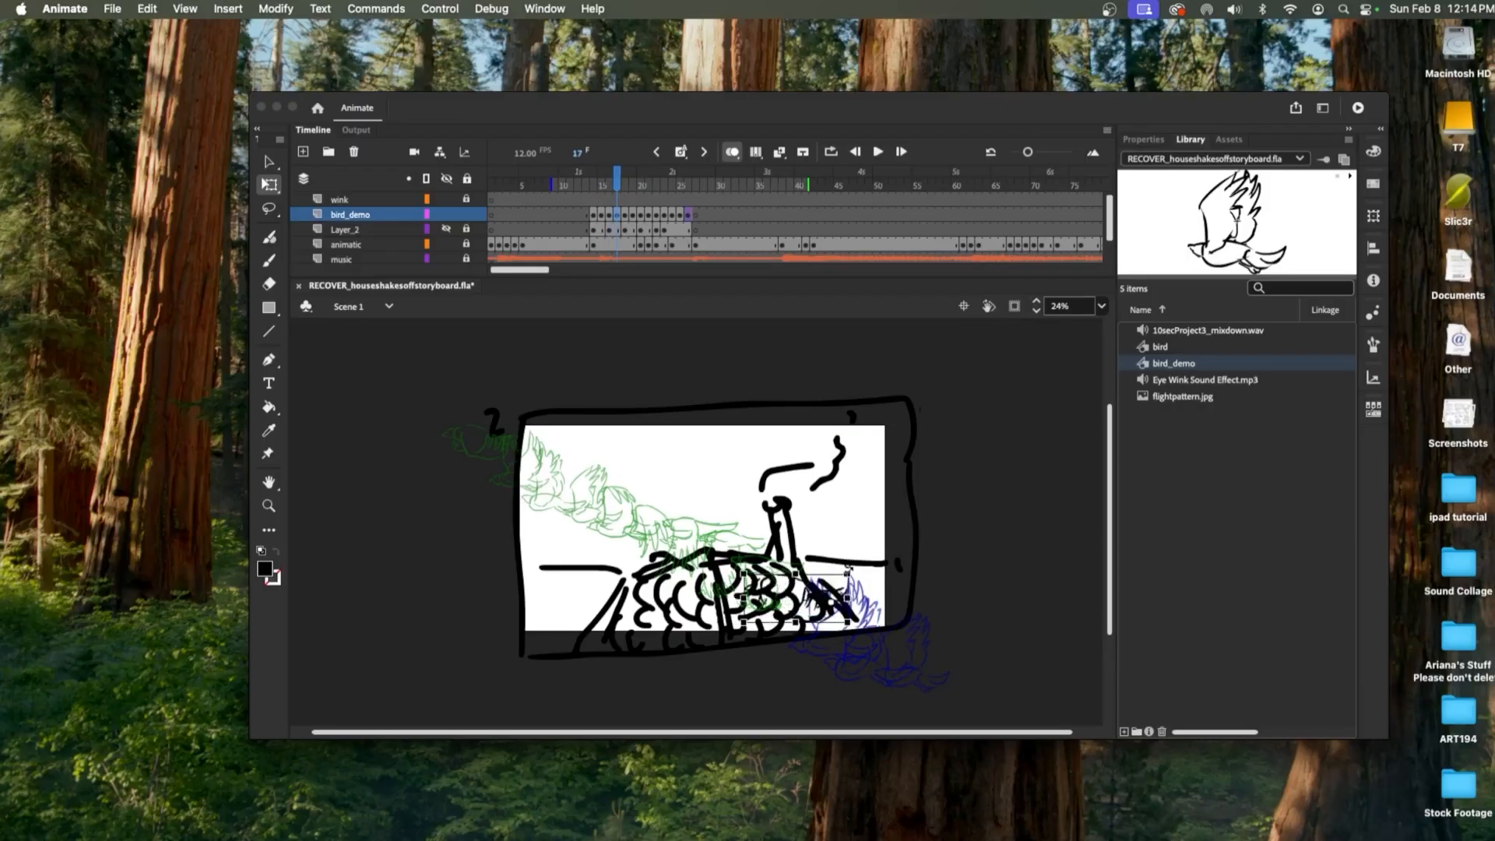
left_click(1002, 546)
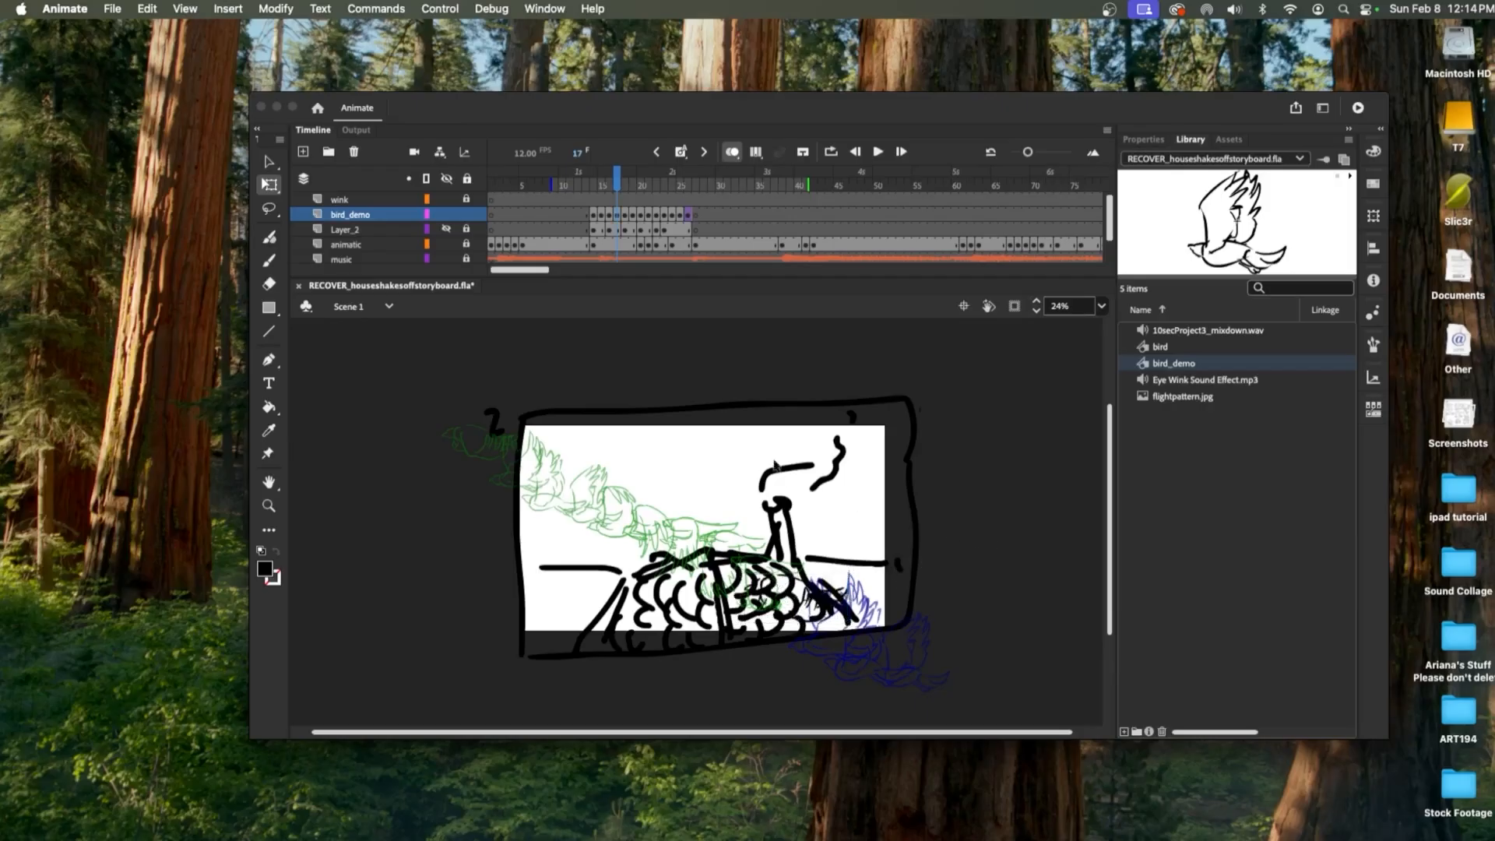
left_click(731, 151)
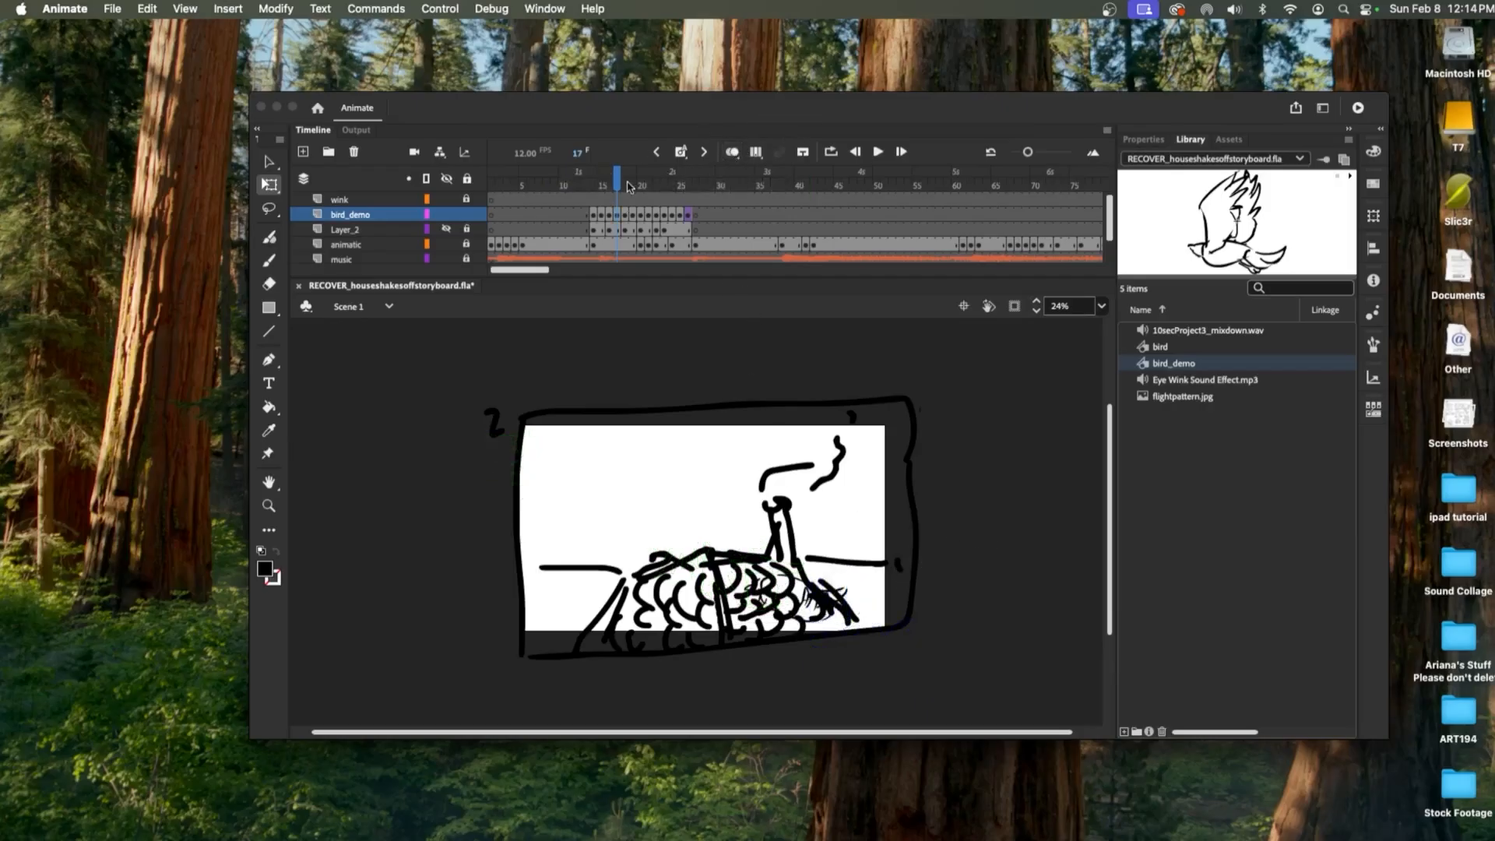
- Play the animation from frame 13 to review the bird's size changes along its flight
left_click_drag(617, 178, 586, 185)
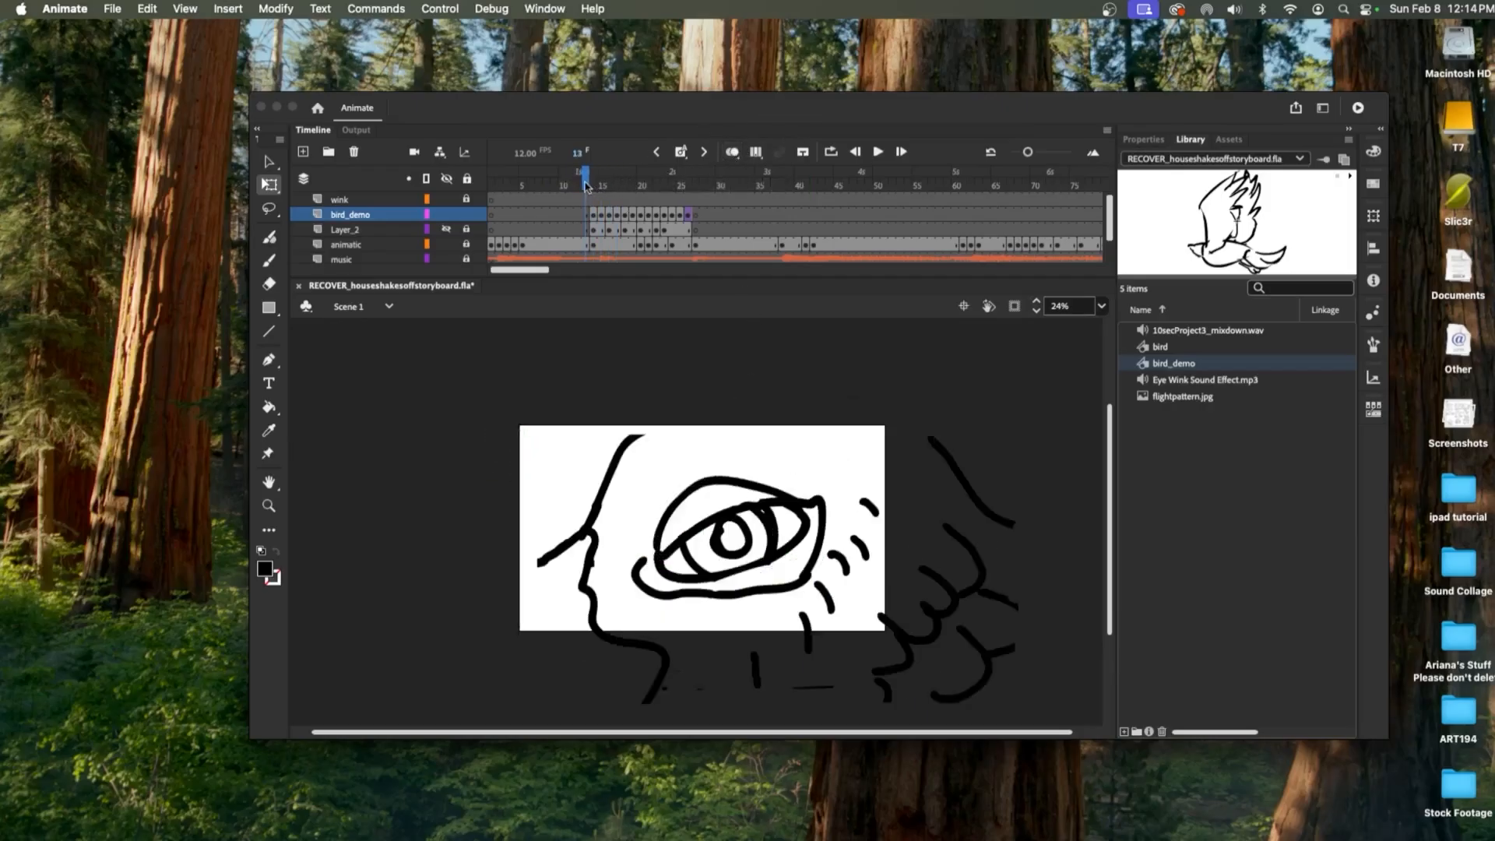
left_click(878, 152)
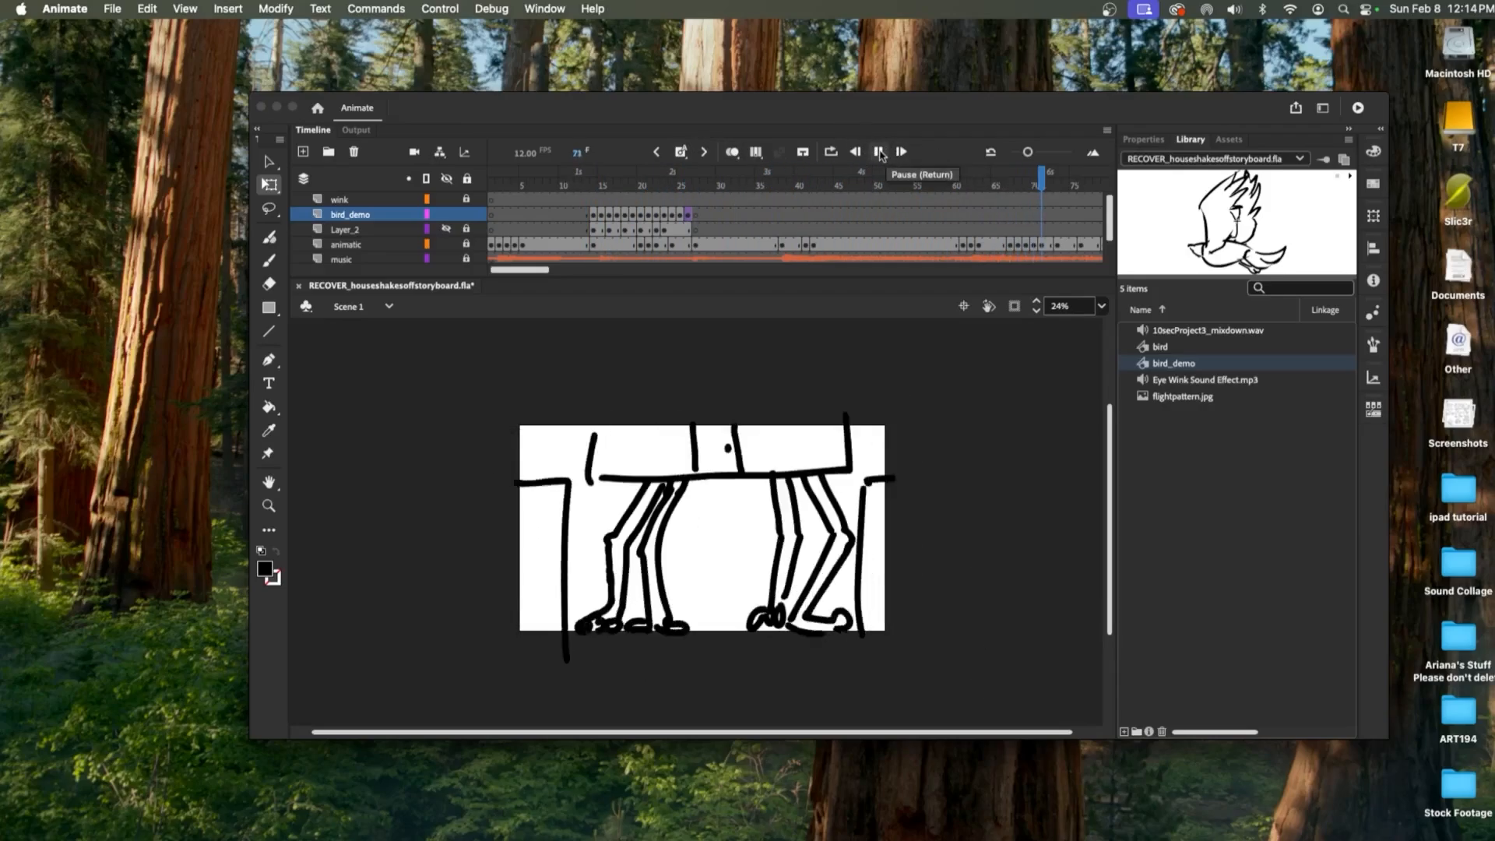
left_click(880, 152)
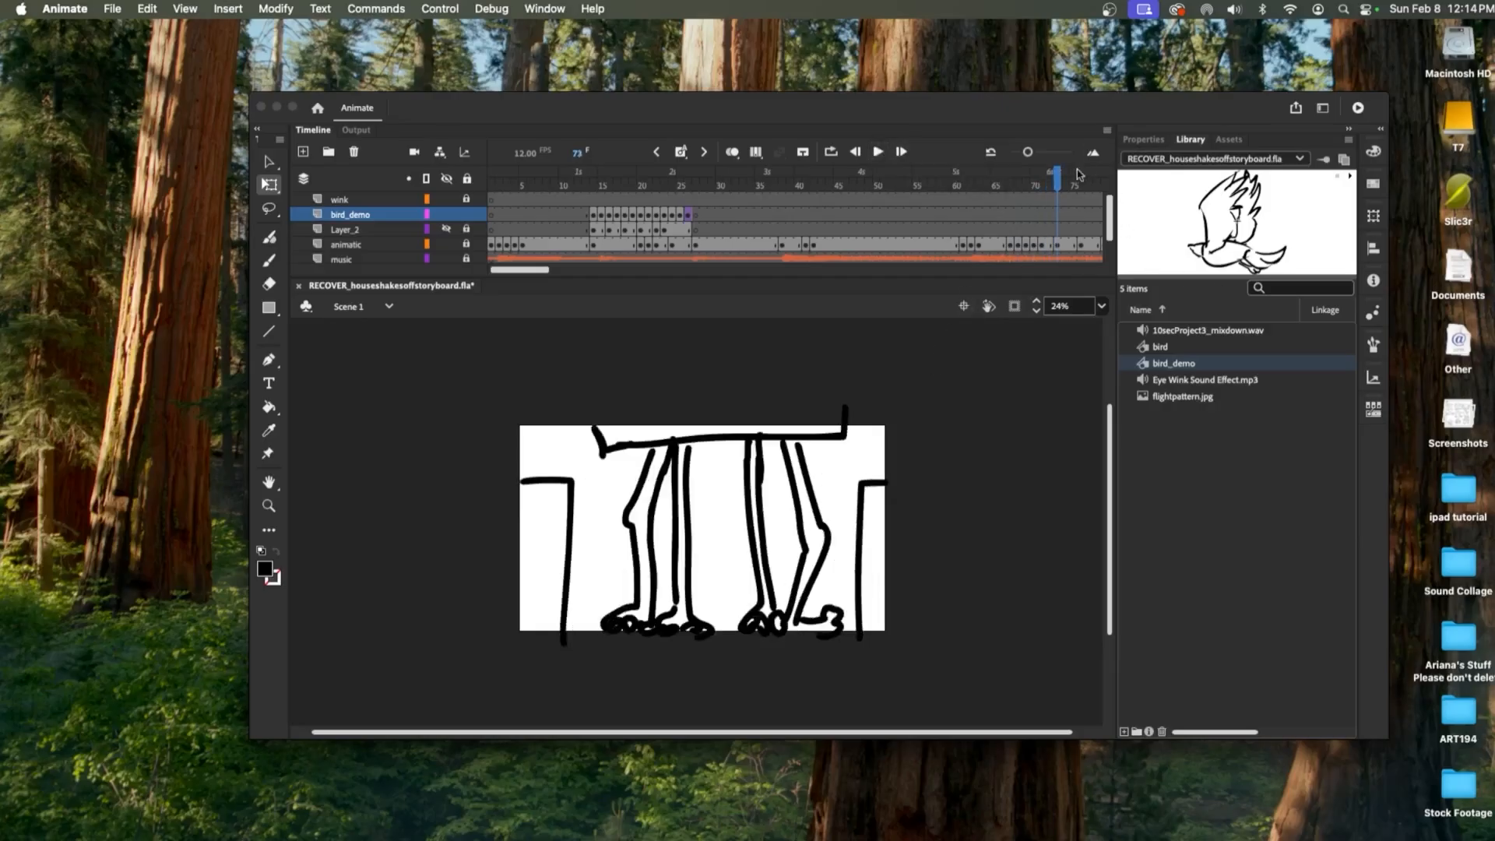
- Go to frame 109 and add a layer named bird_demo_2 above the bird_demo layer
left_click_drag(1061, 185, 789, 238)
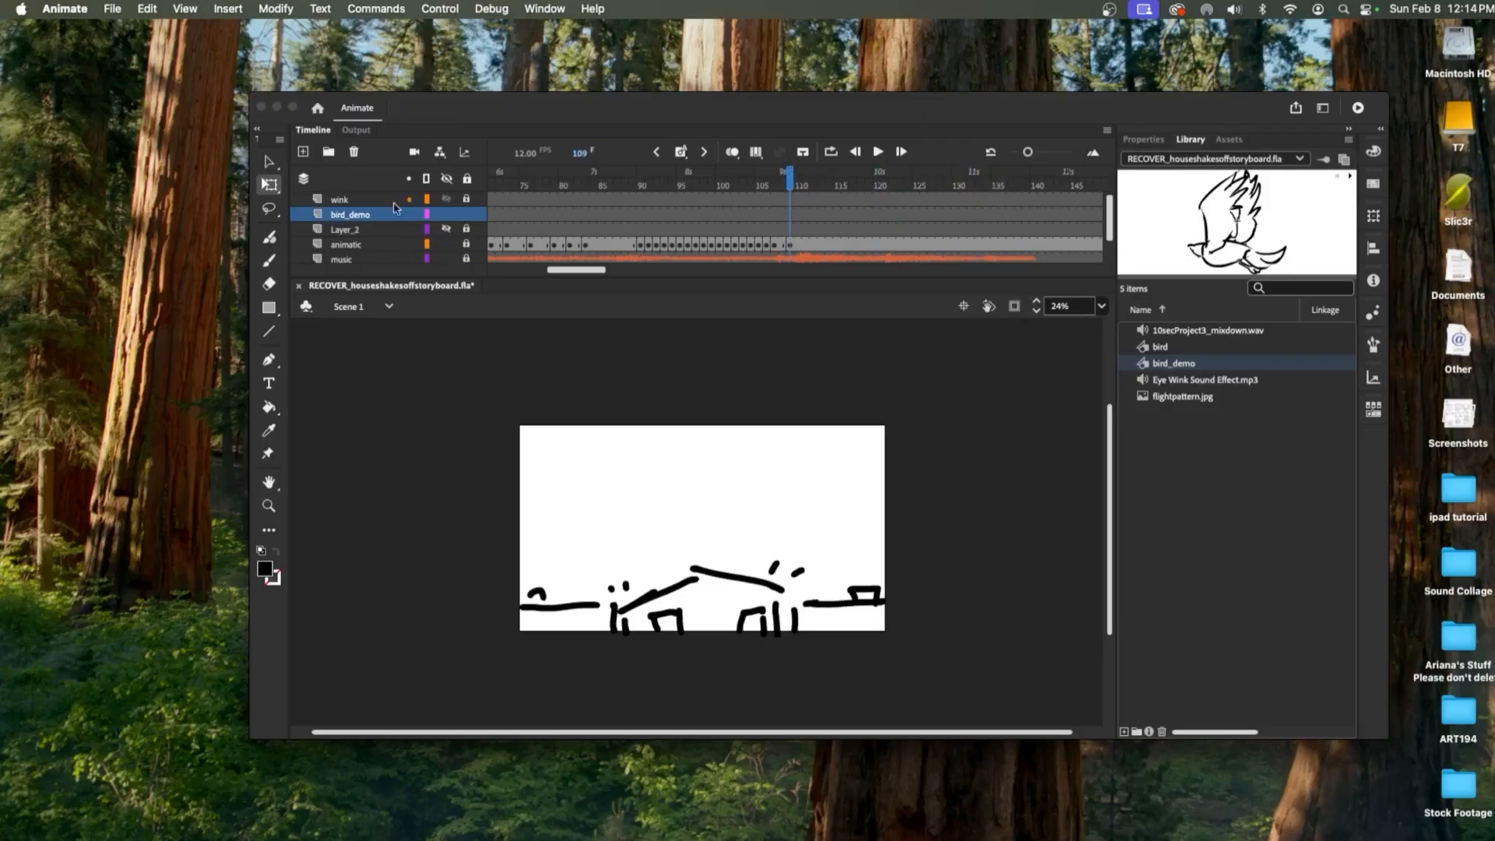
left_click(304, 152)
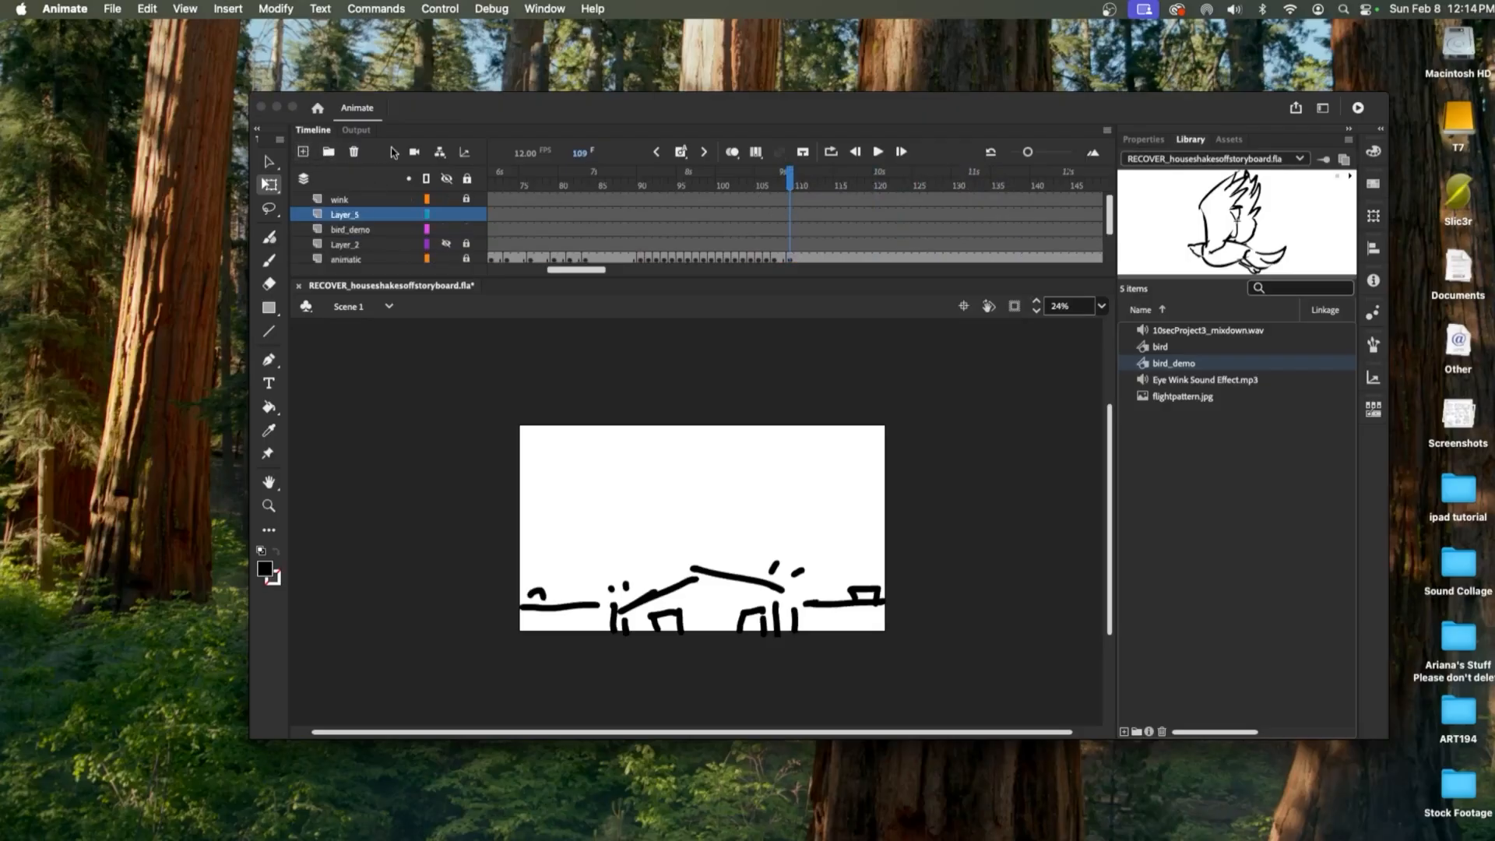
key("r")
double_click(343, 214)
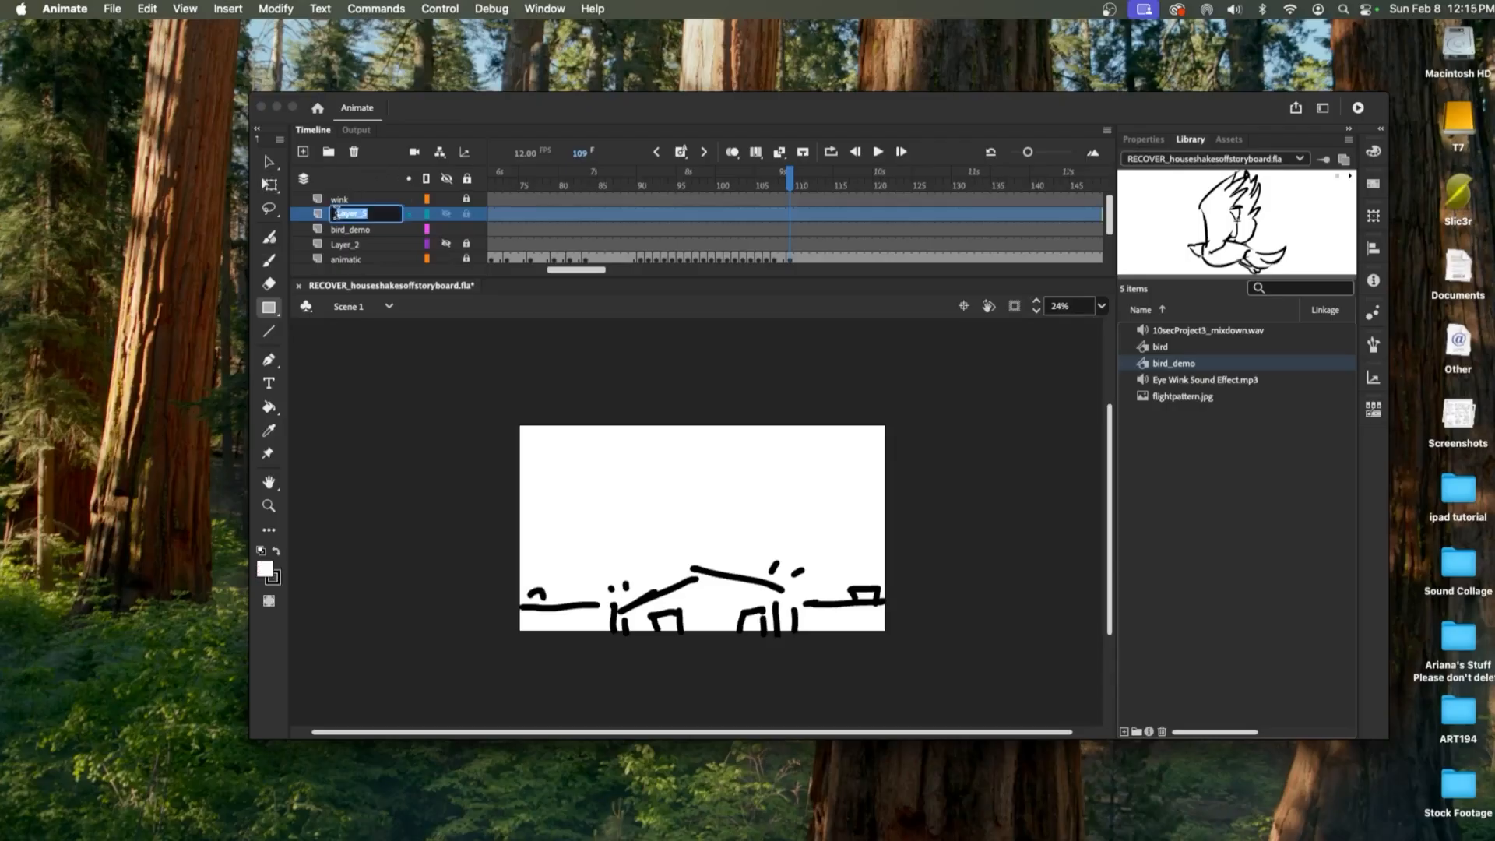
type("bird demo 2")
key("Return")
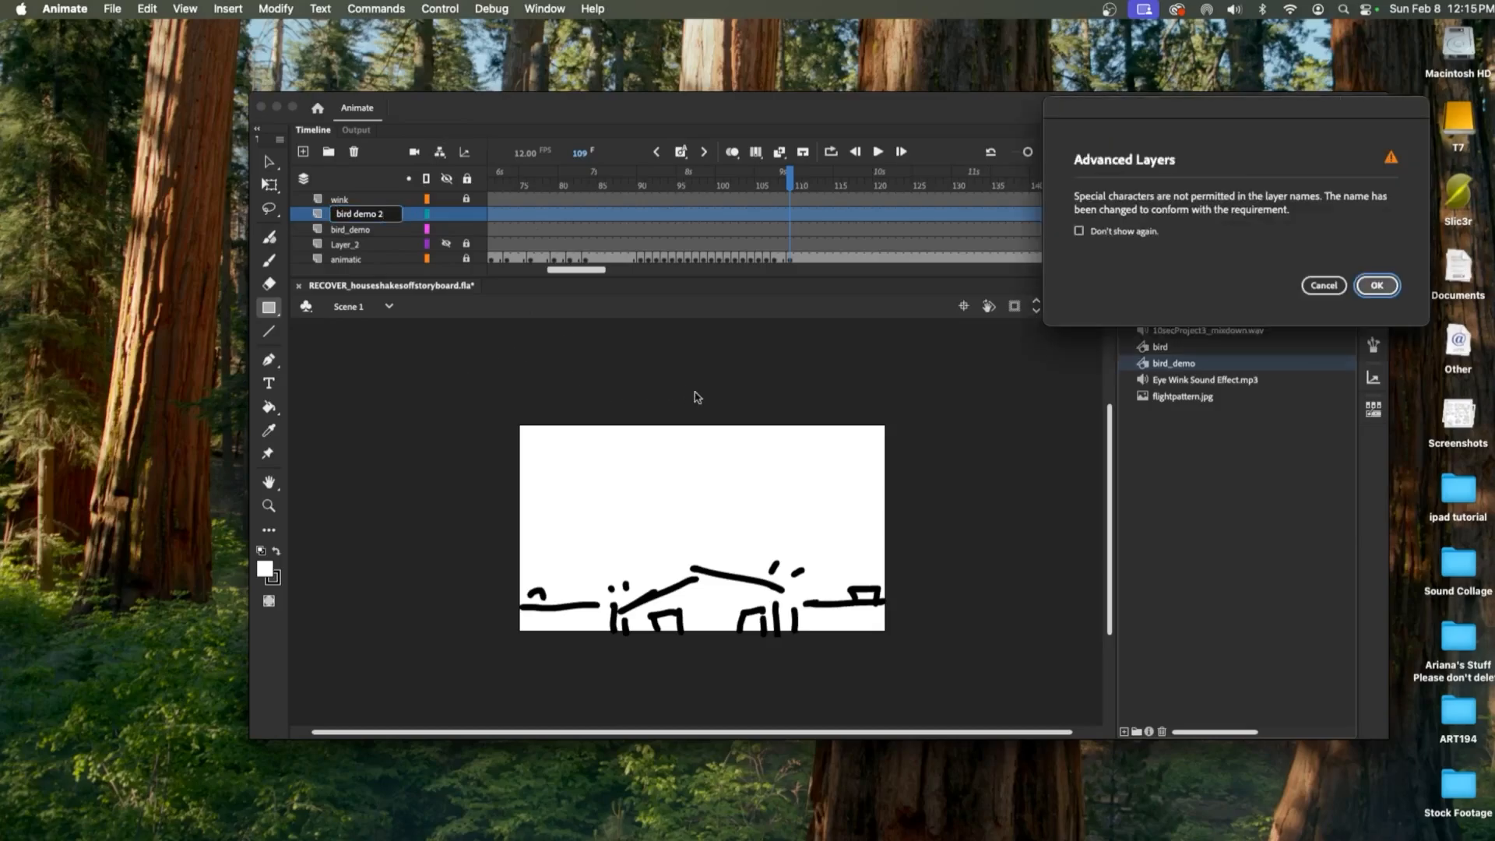
left_click(1377, 286)
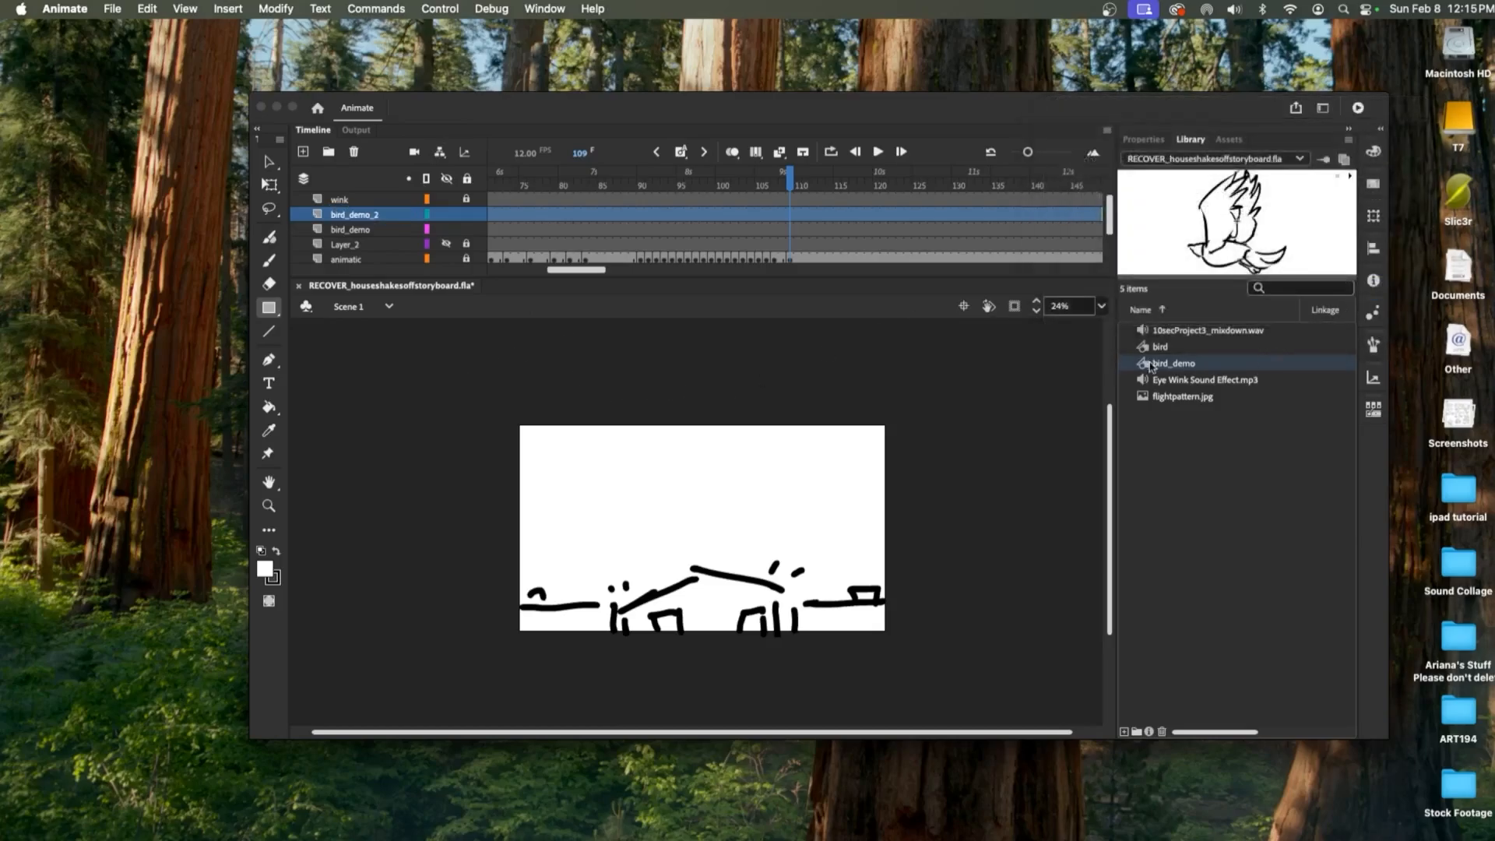
- Place the bird_demo symbol in the sky on frame 109 of bird_demo_2 and scale it down to less than half size
left_click_drag(1151, 364, 577, 512)
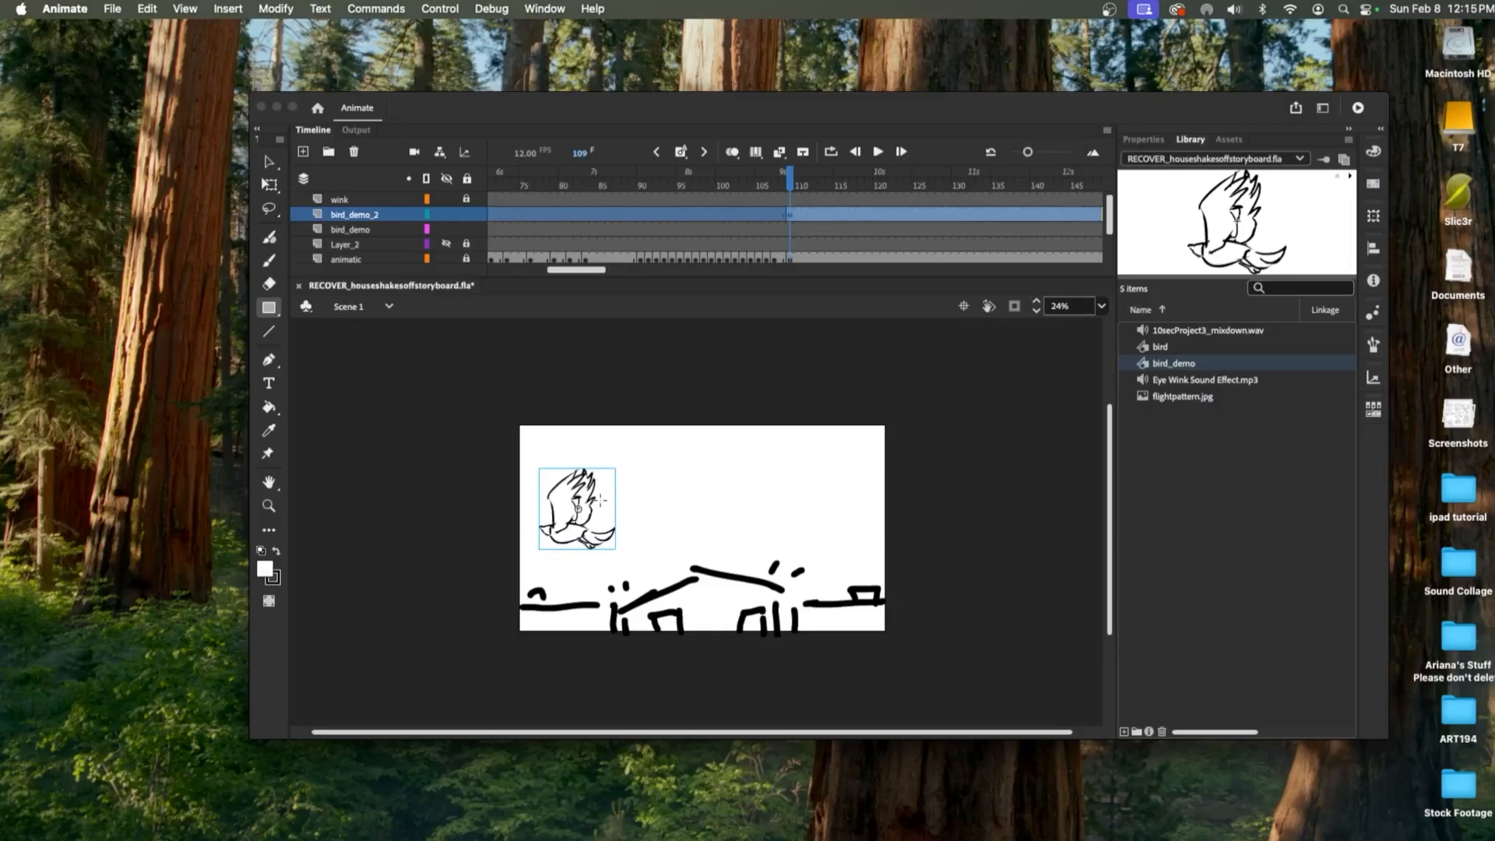
key("q")
left_click_drag(616, 468, 553, 495)
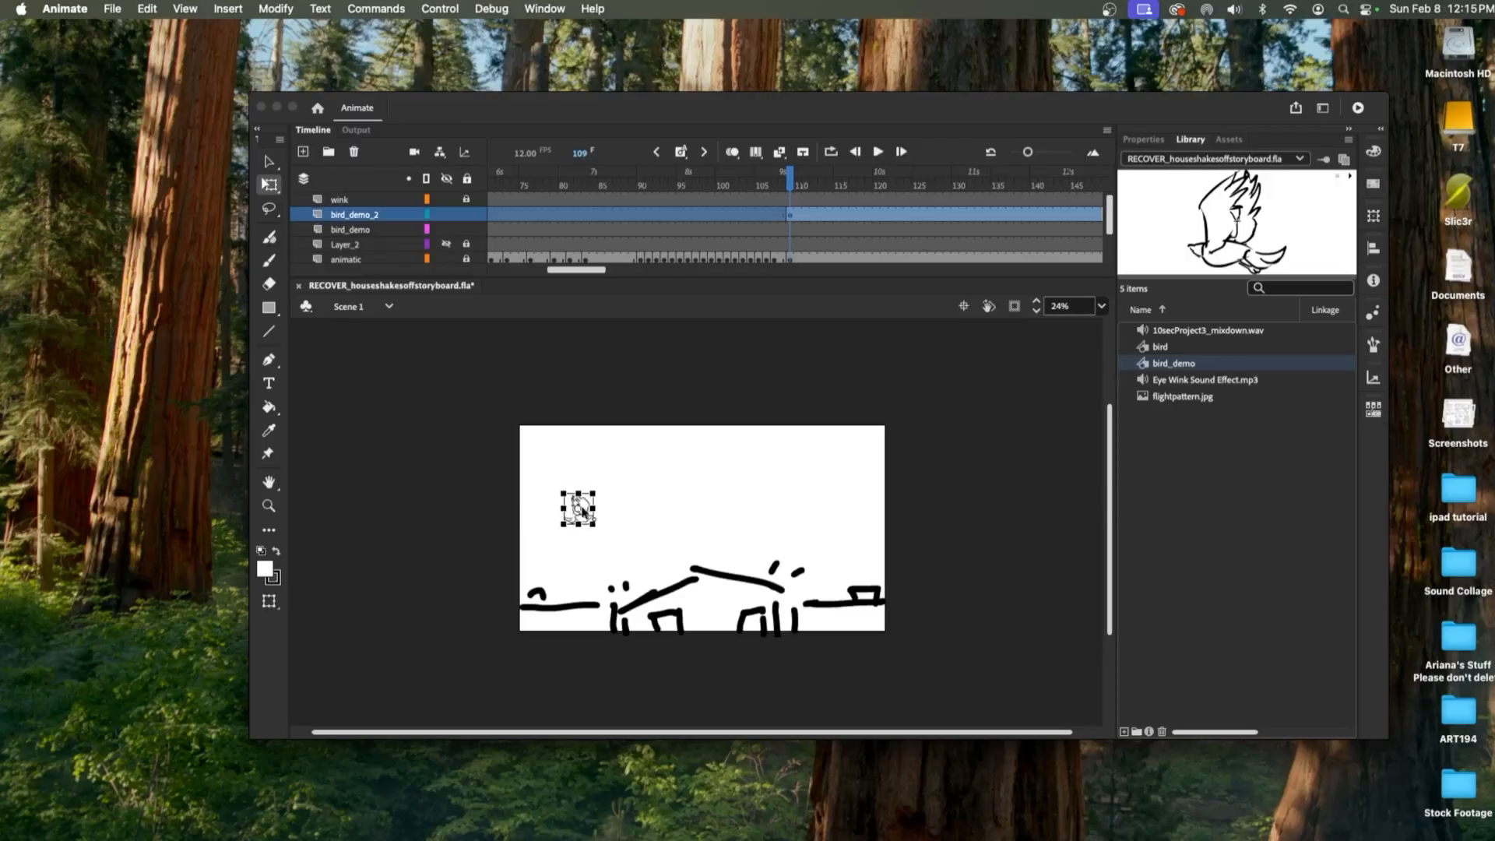
- Move the small bird on frame 109 off the stage, just past its left edge
mouse_move(589, 508)
left_mouse_down()
mouse_move(507, 517)
mouse_move(590, 511)
left_mouse_up()
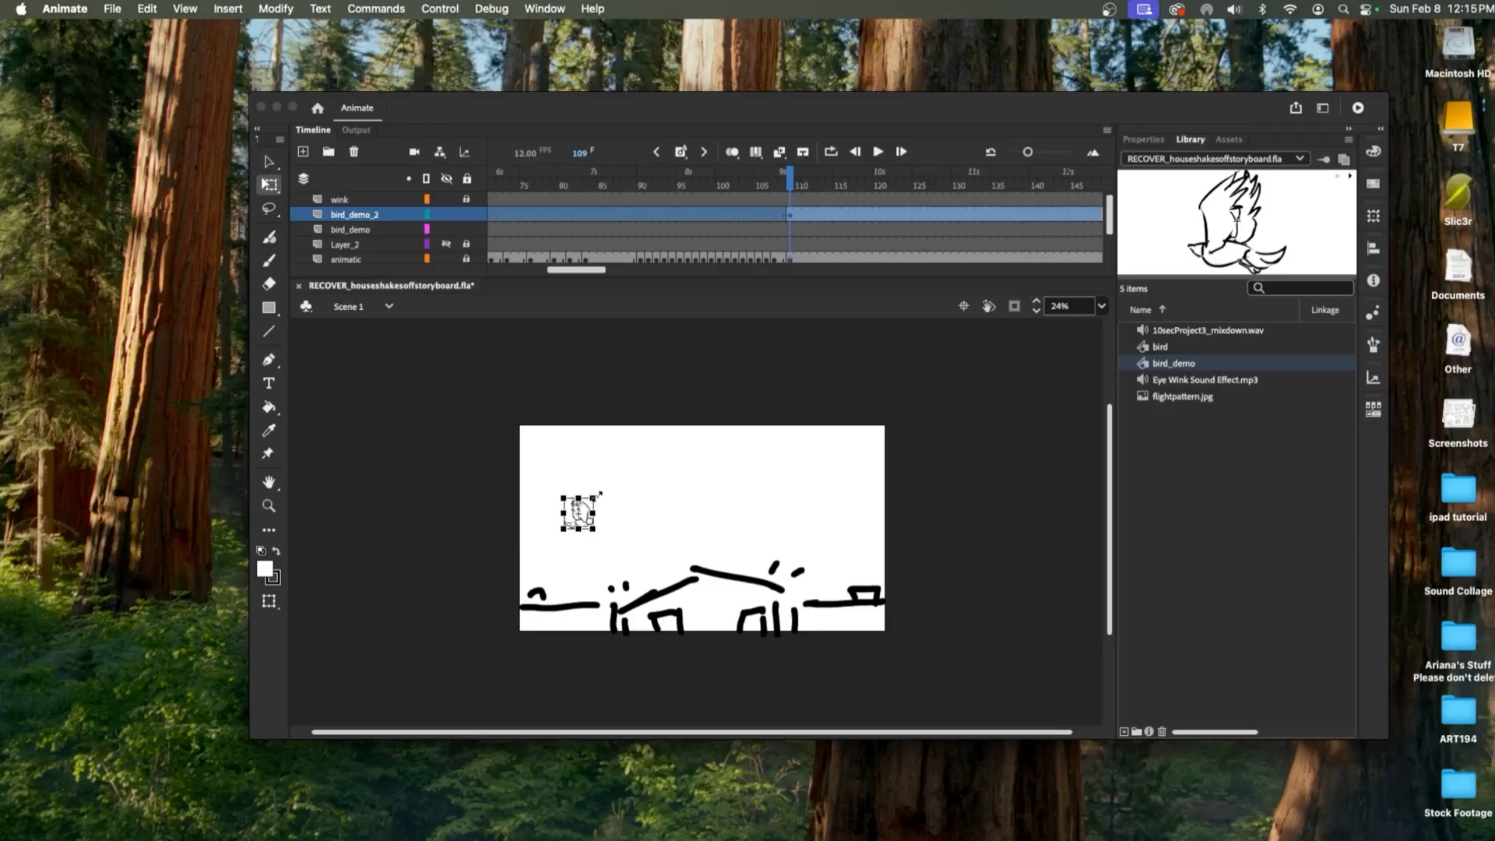
left_click_drag(598, 496, 505, 529)
scroll(814, 407, "right", 2)
scroll(814, 407, "down", 2)
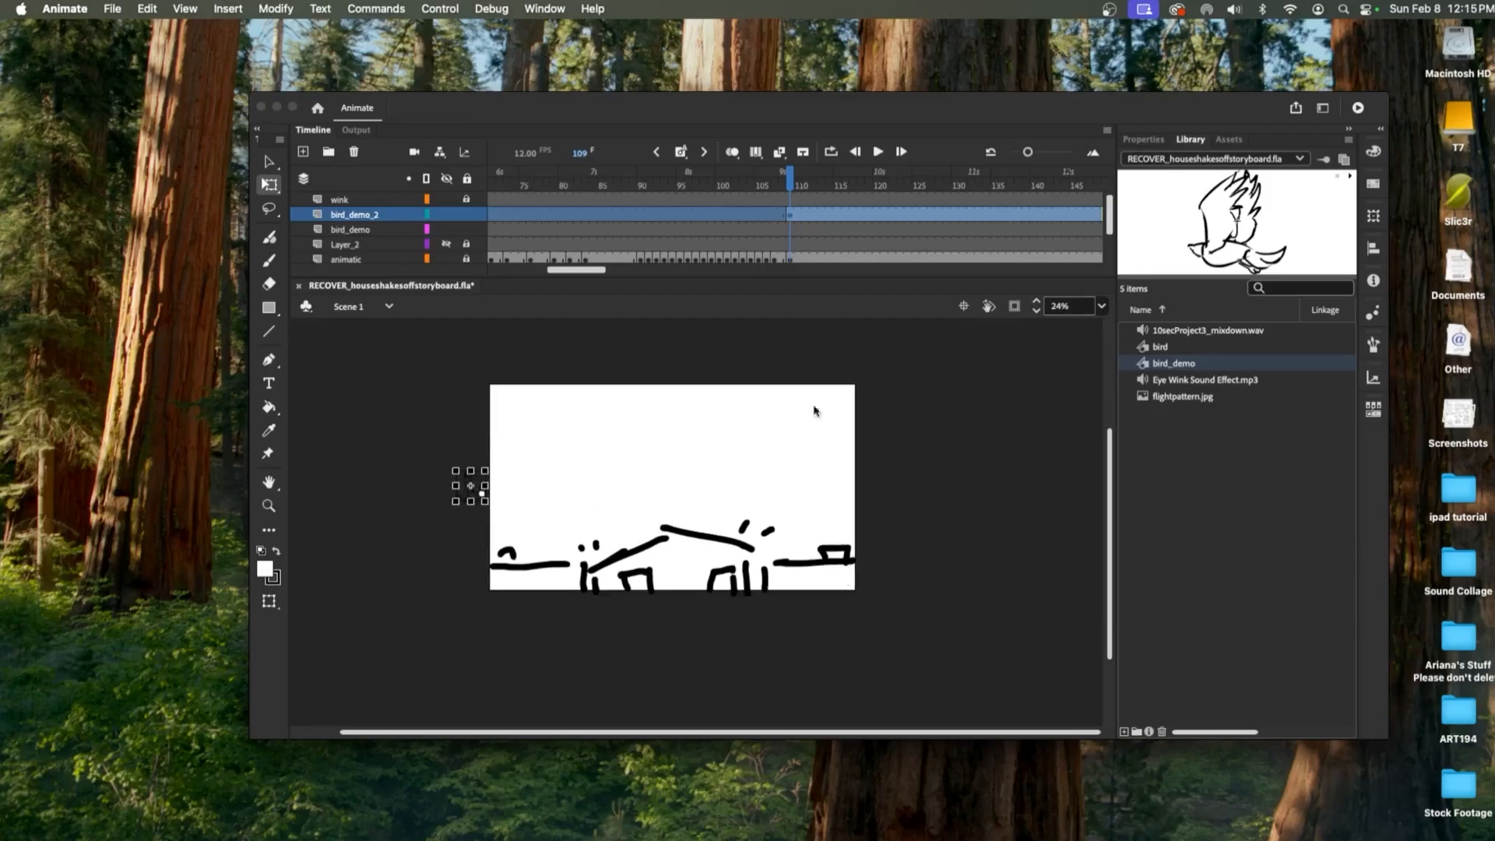
- End the small bird's span on bird_demo_2 by inserting a blank keyframe at frame 130
left_click_drag(794, 183, 909, 190)
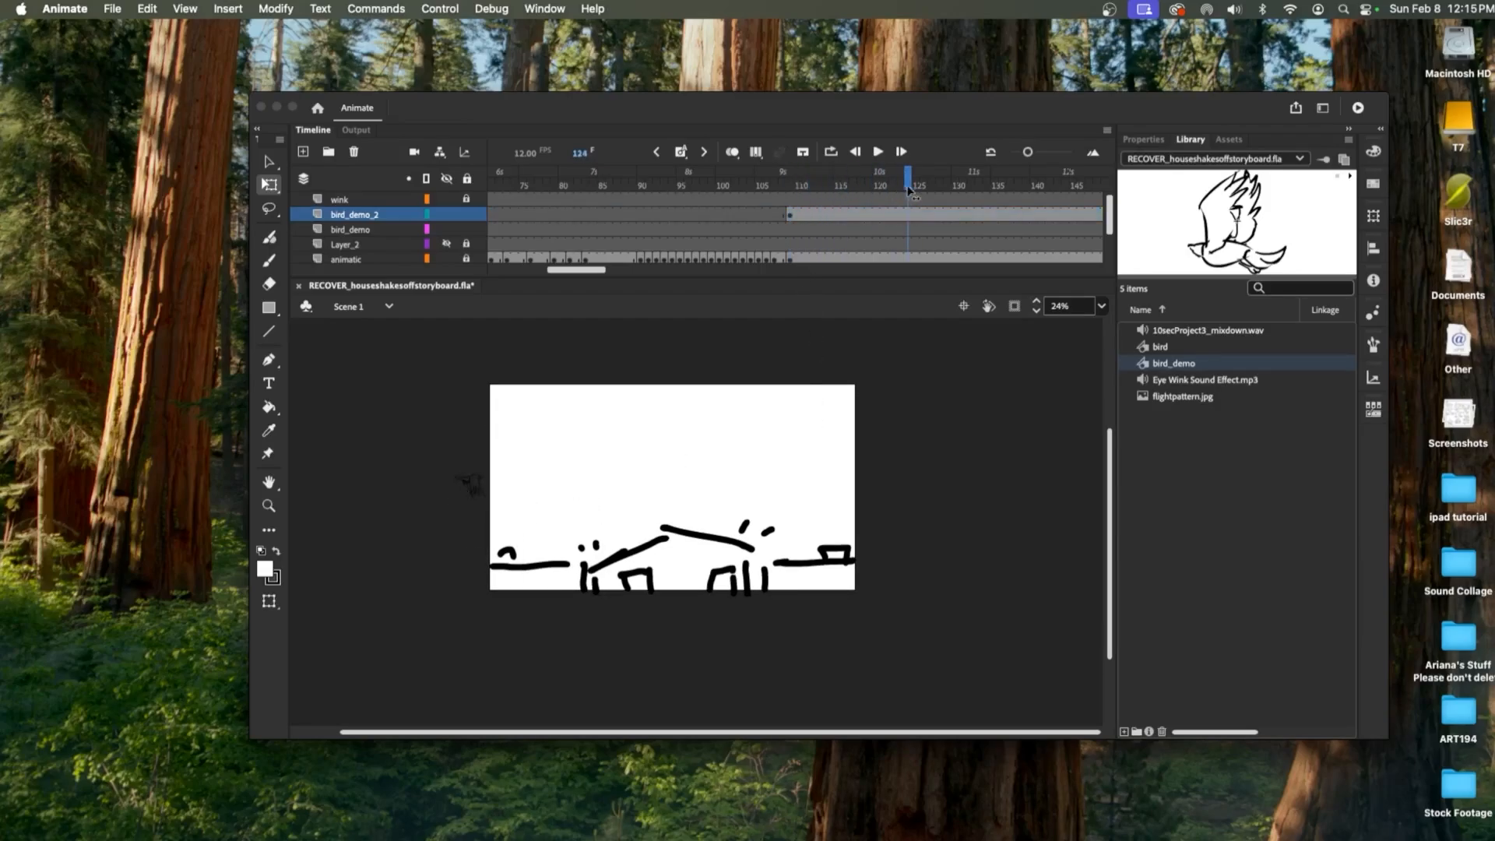
left_click(956, 219)
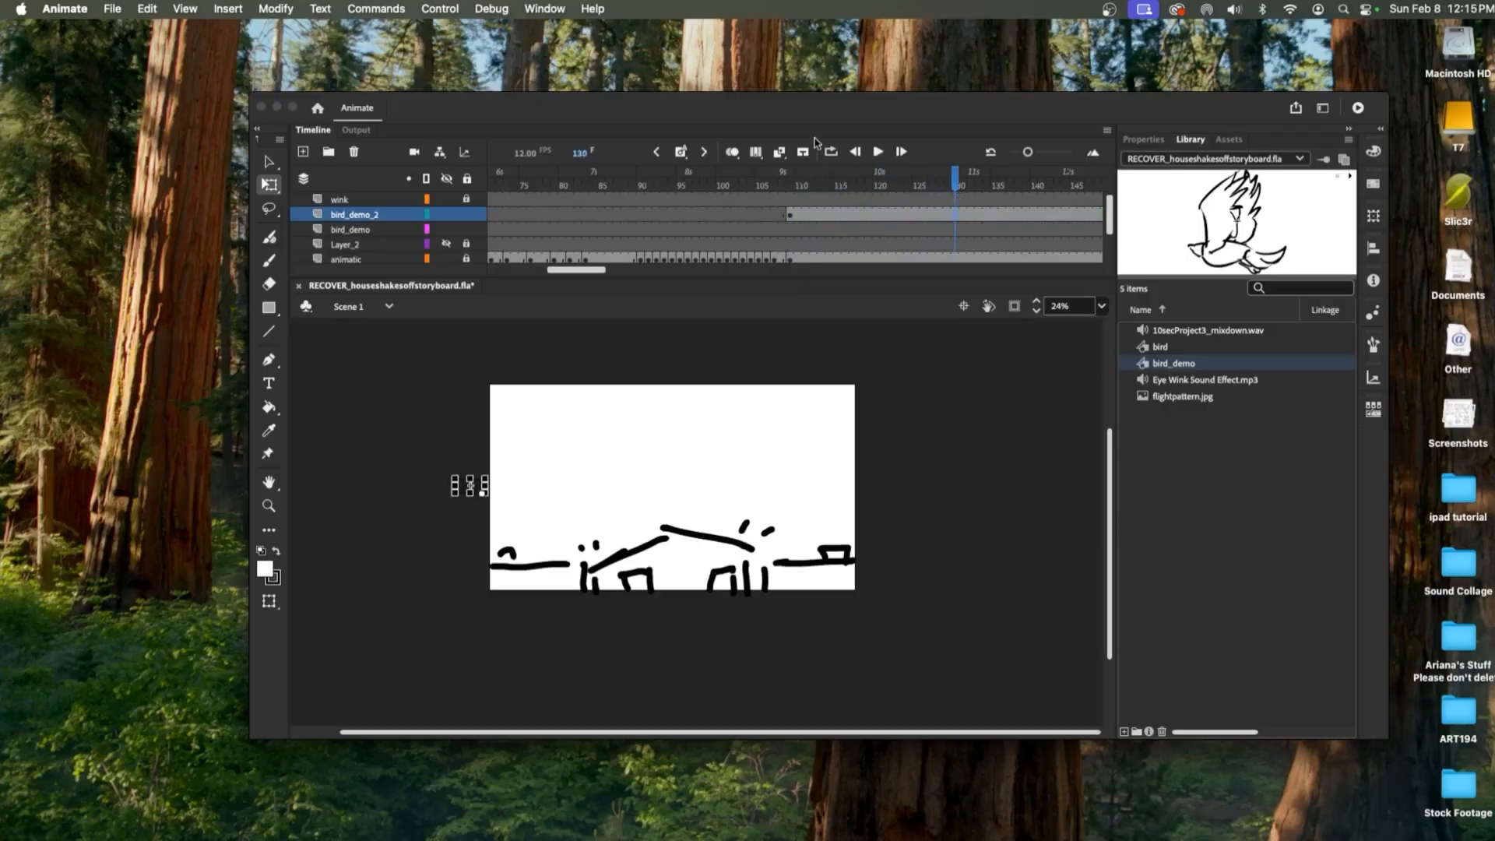
left_click(682, 153)
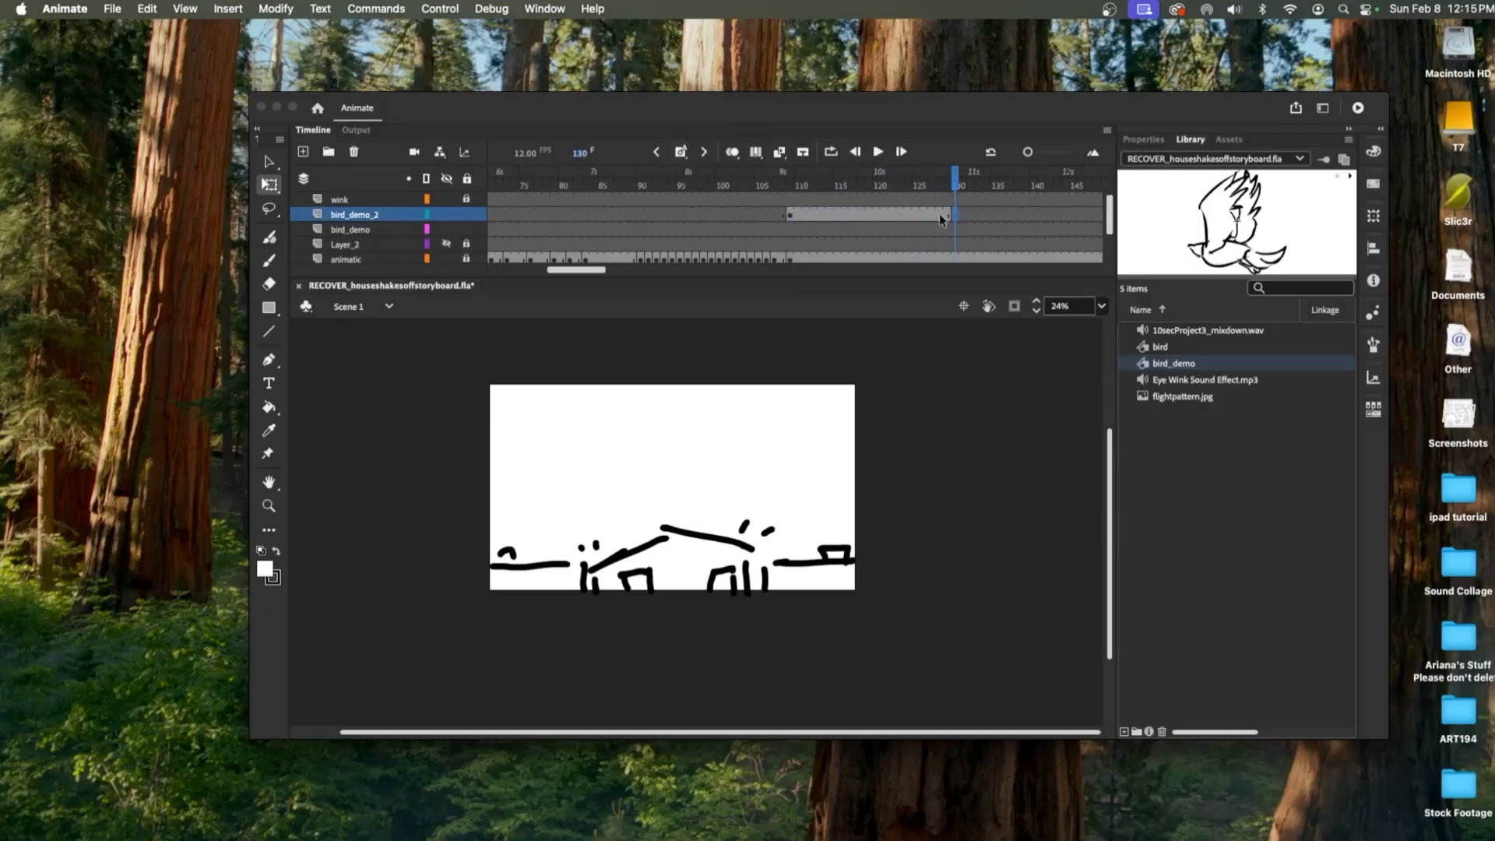
- Create a classic tween on the bird_demo_2 span and move the bird on frame 129 just past the stage's right edge
right_click(902, 215)
left_click(942, 231)
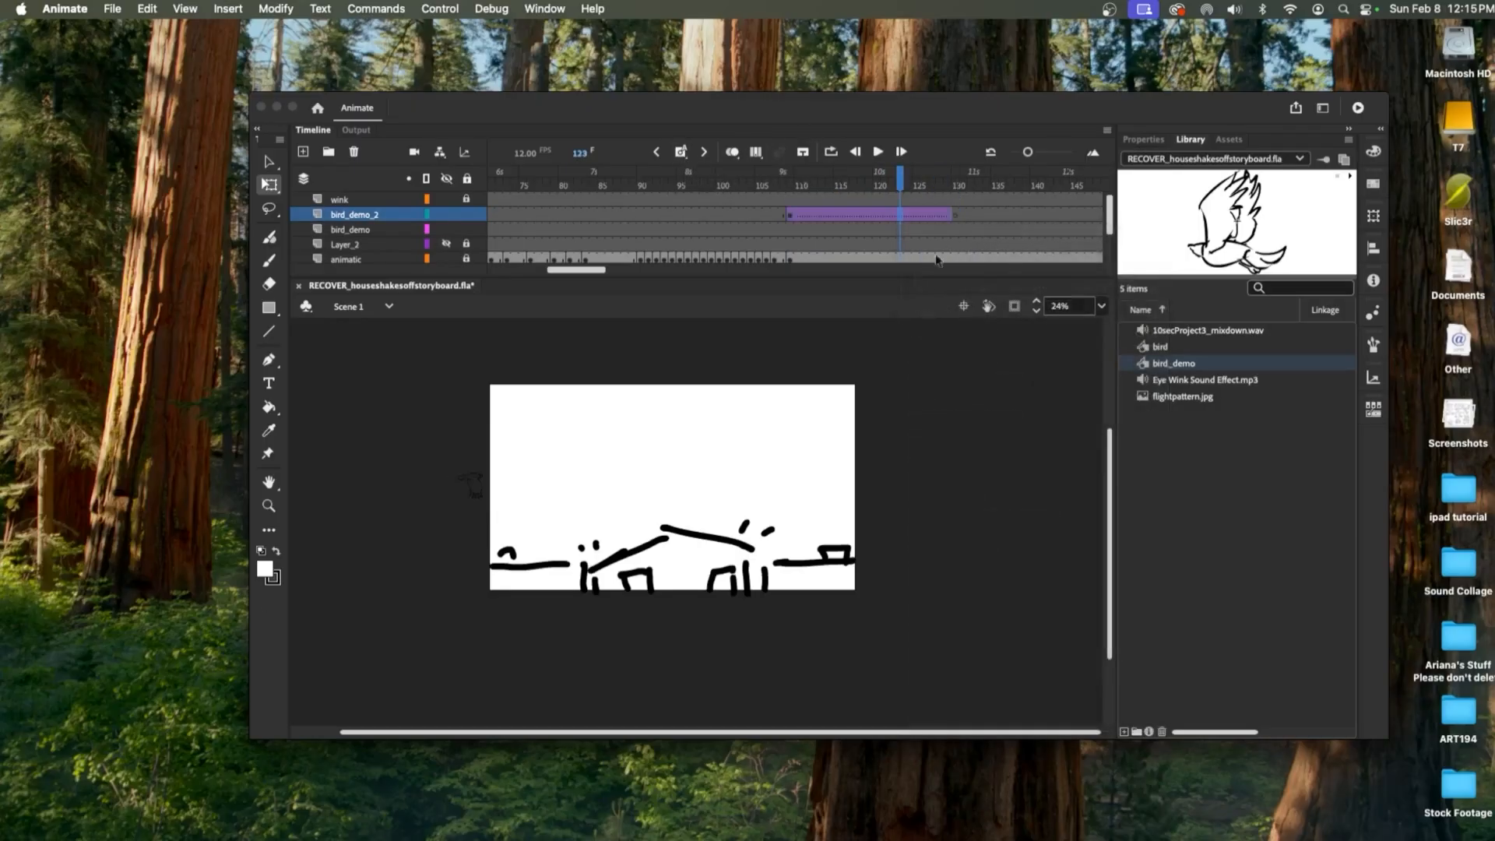
left_click_drag(903, 183, 949, 189)
left_click_drag(472, 488, 881, 501)
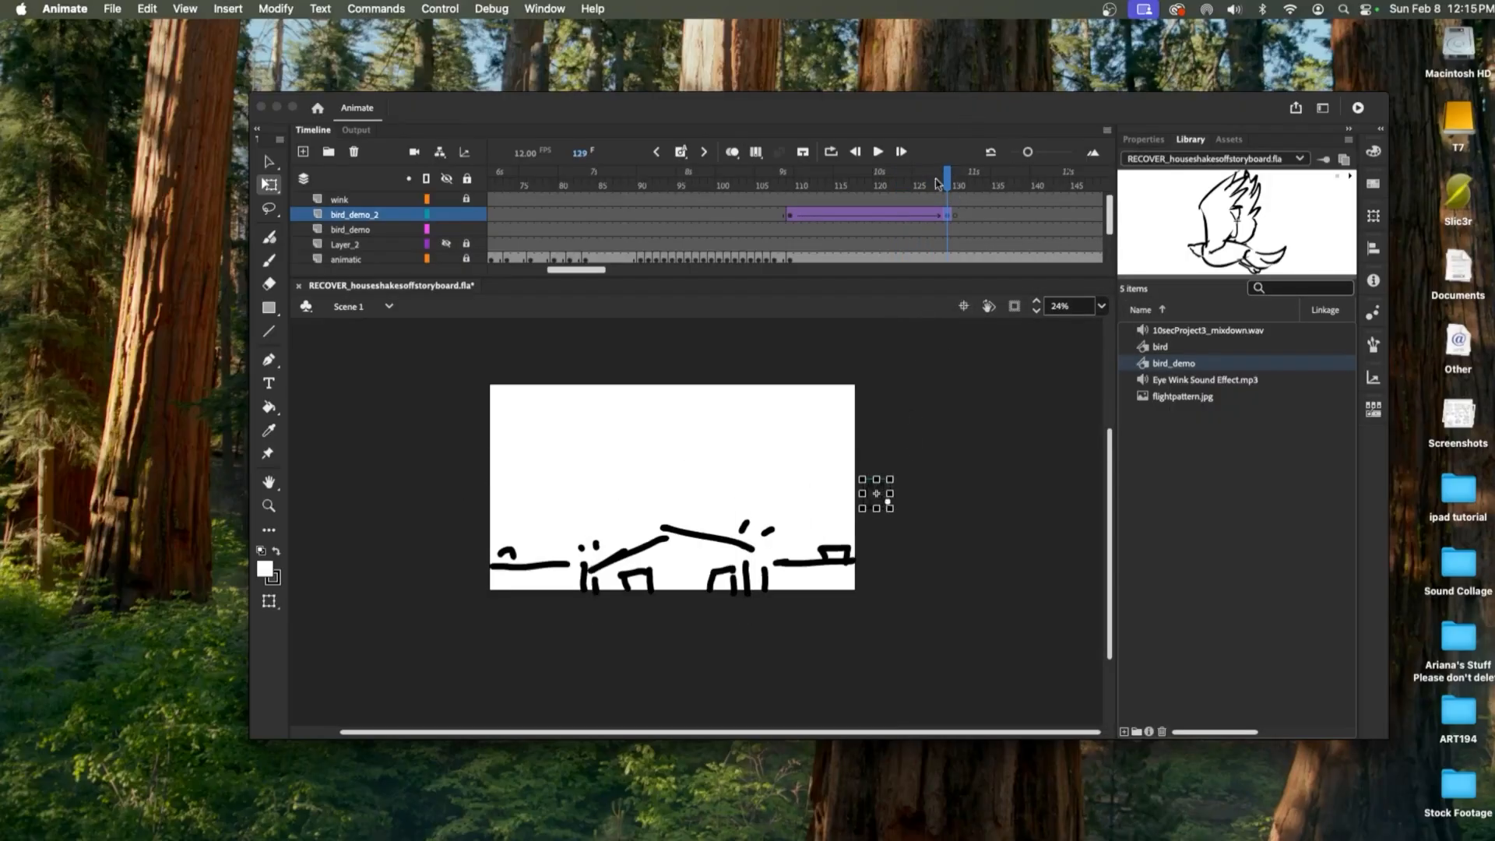
- Try converting the bird_demo_2 tween to a keyframe every other frame and play the flight from frame 109
right_click(905, 215)
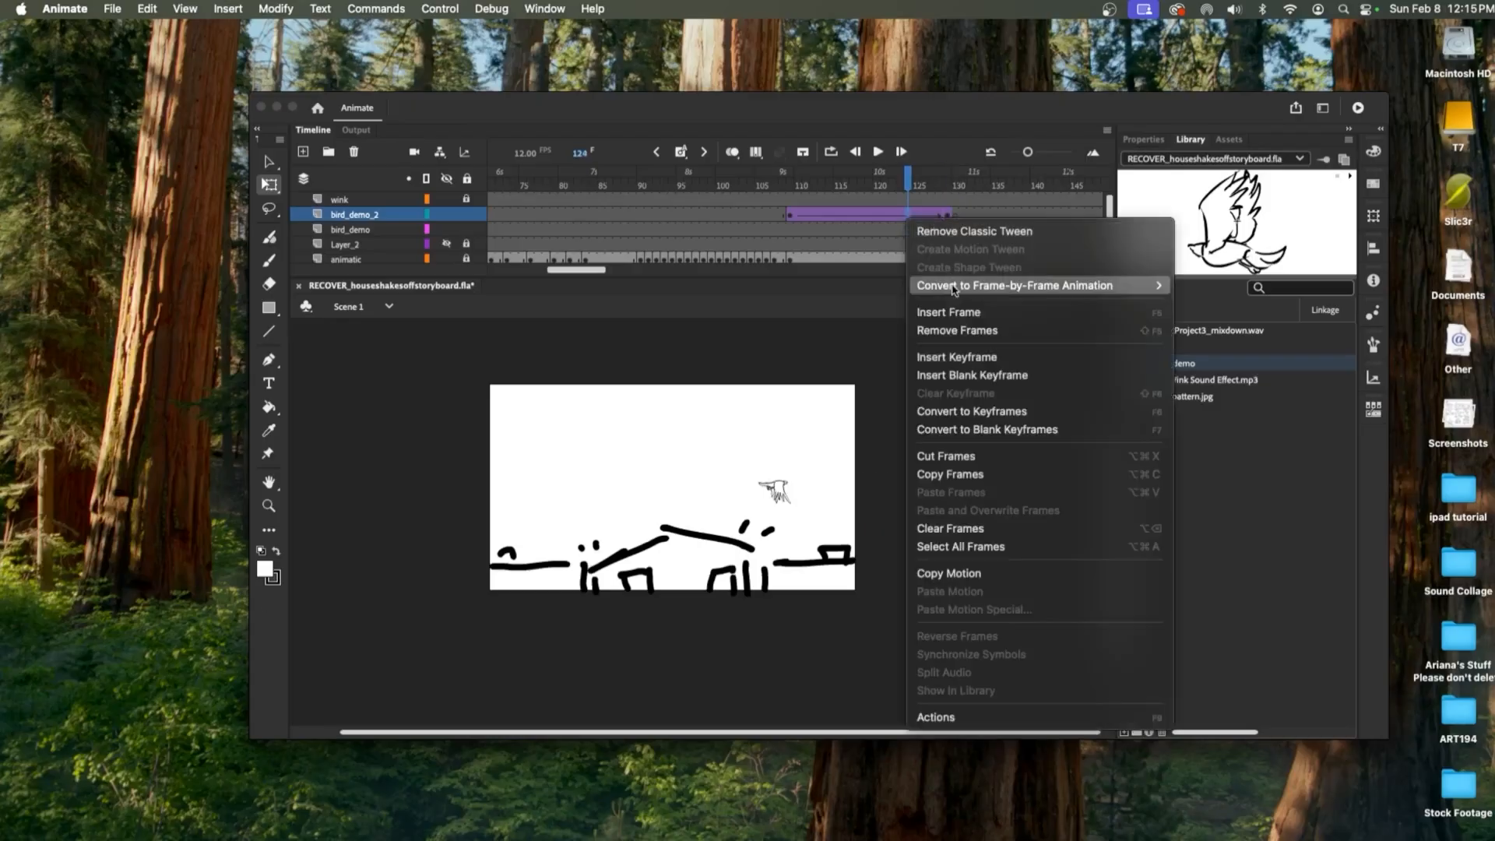
mouse_move(954, 290)
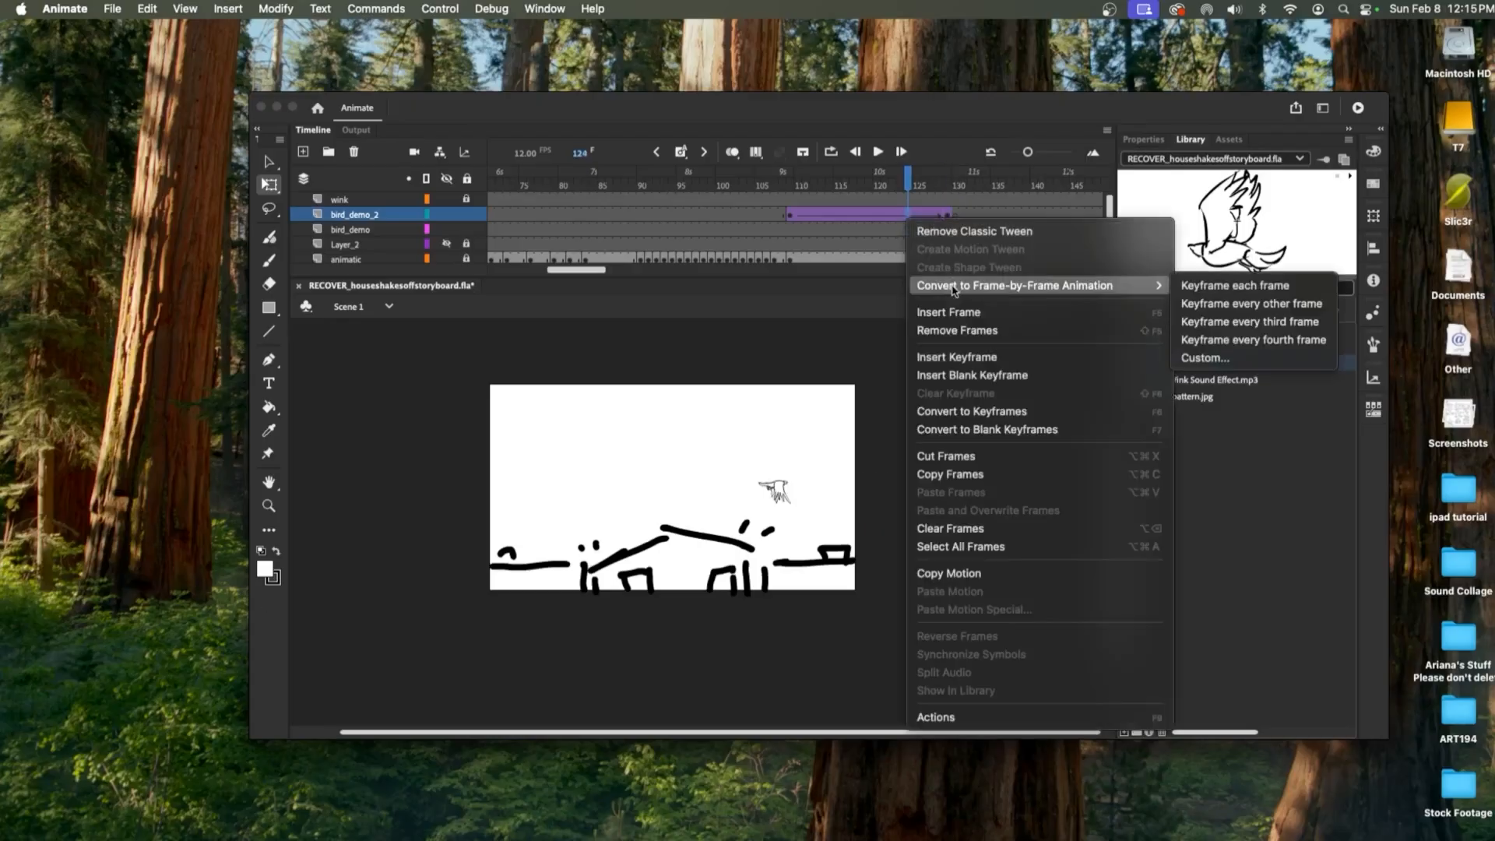
left_click(1194, 305)
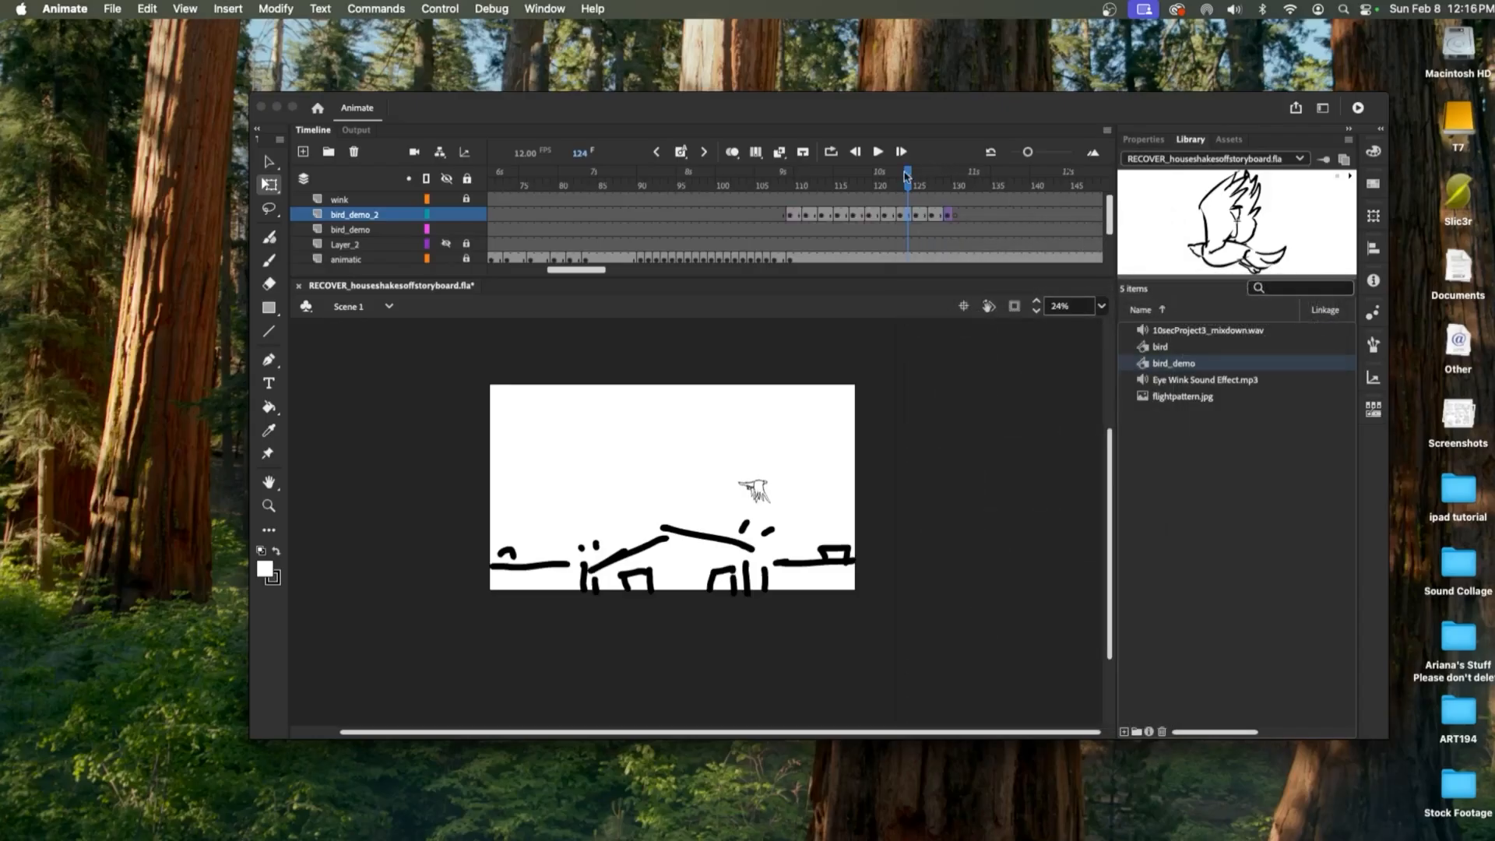
left_click_drag(905, 176, 789, 185)
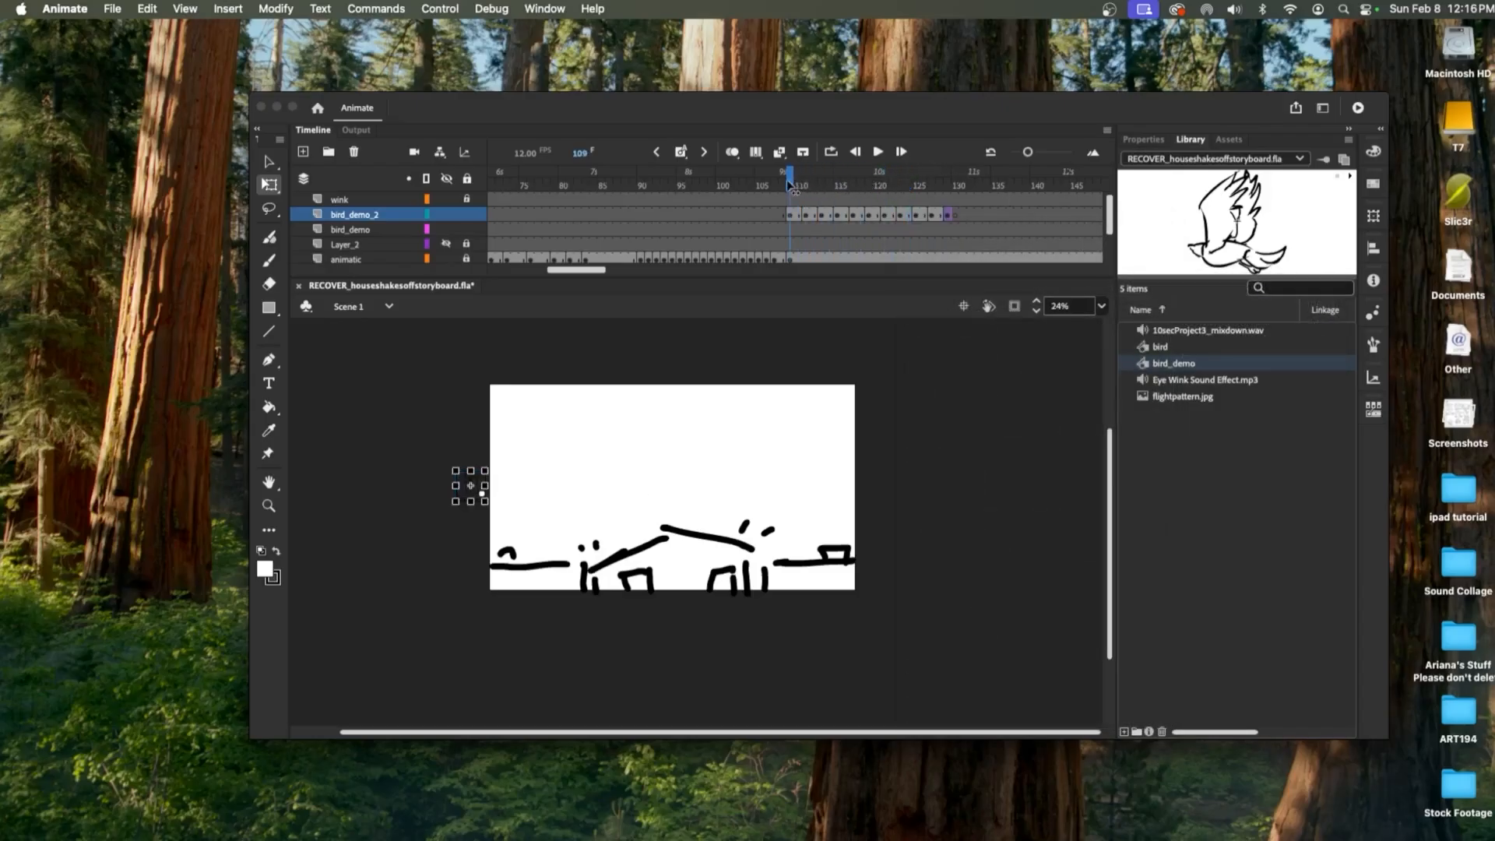
left_click(878, 151)
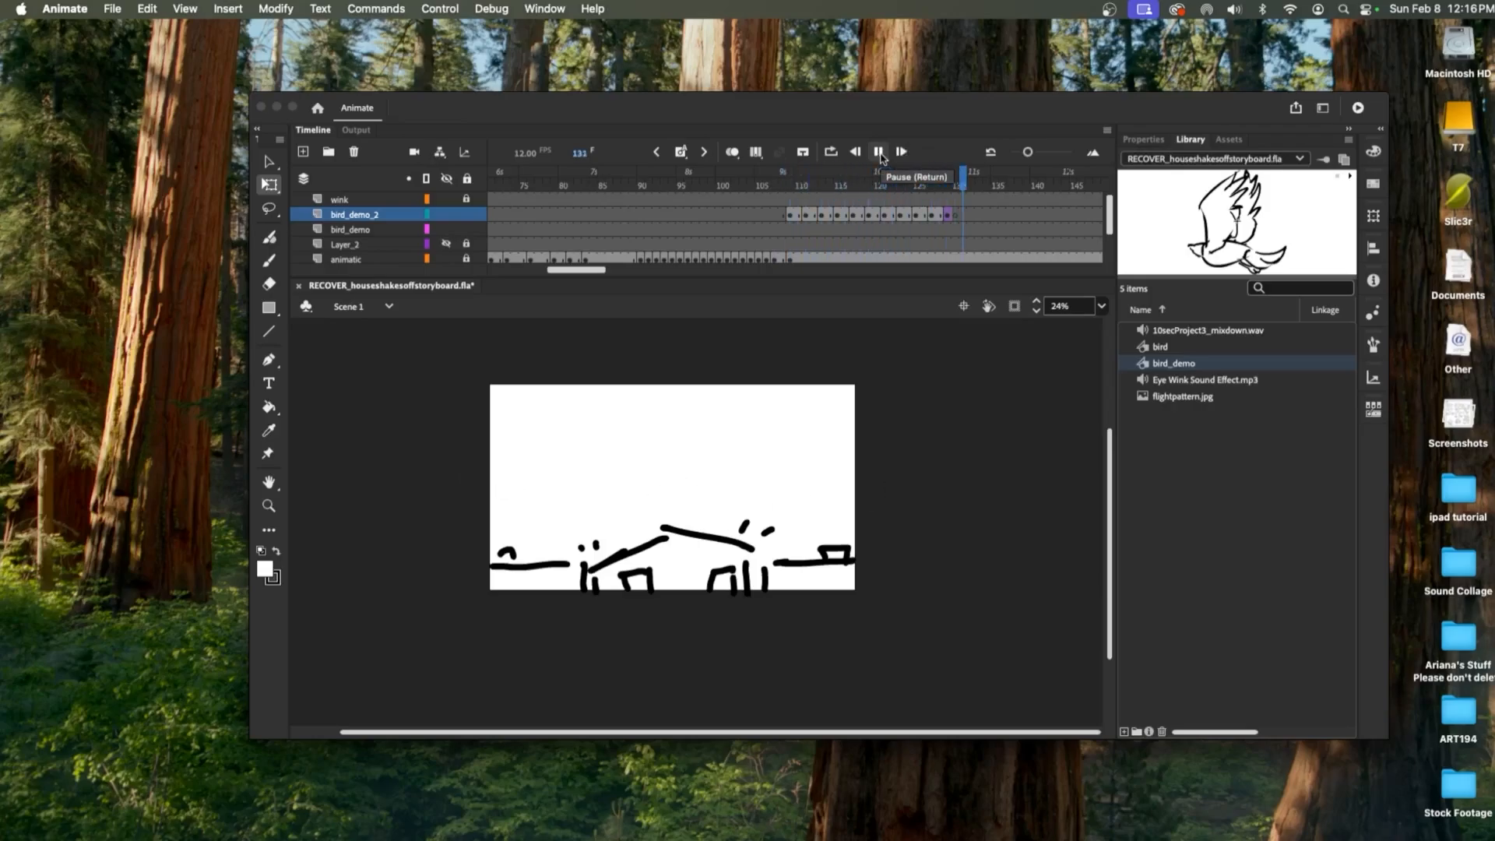
left_click(879, 153)
double_click(918, 216)
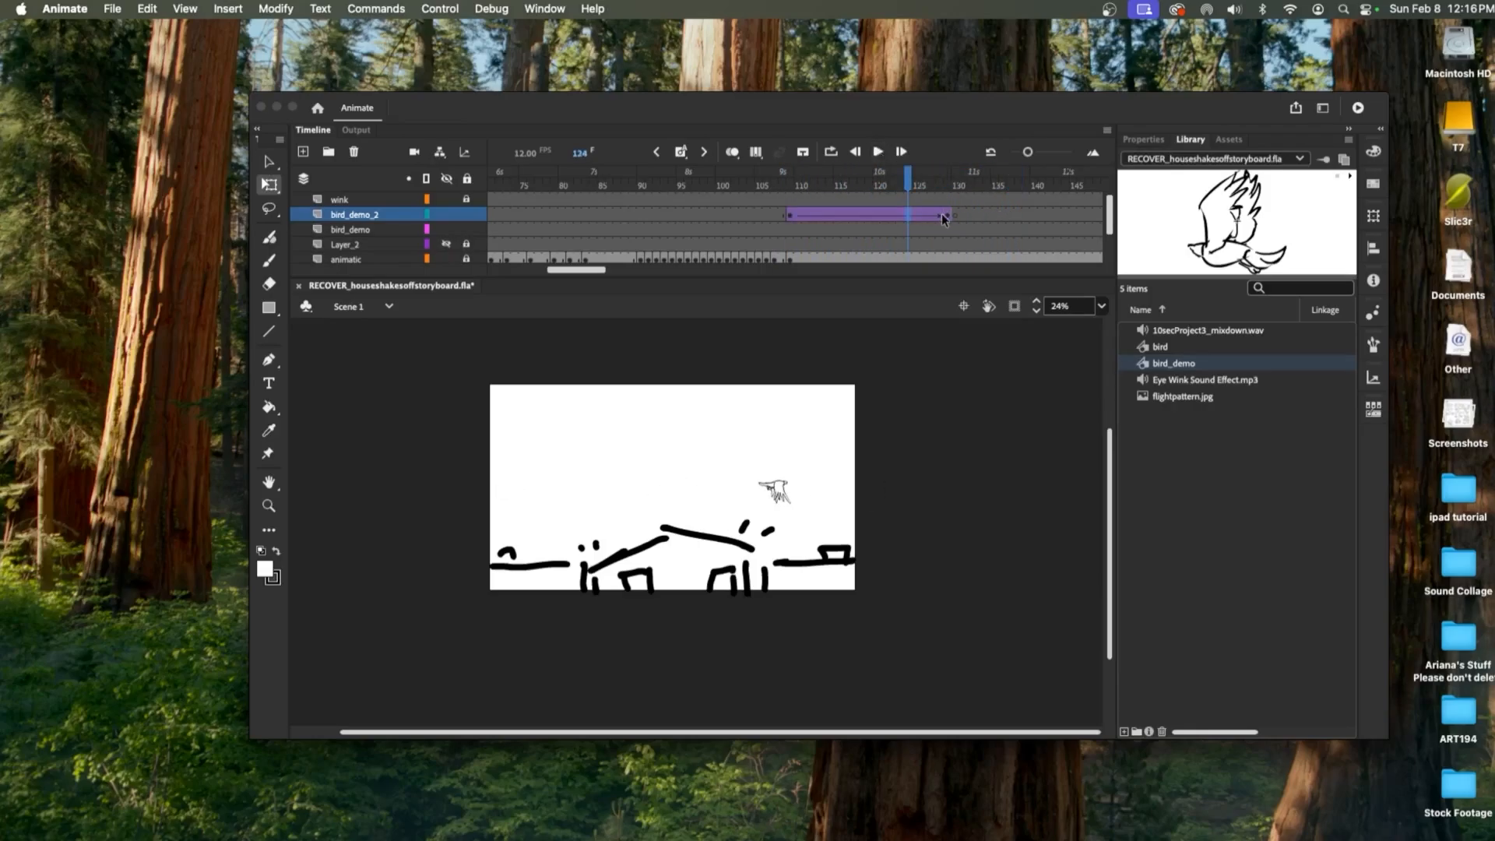
- Convert the bird_demo_2 classic tween to frame-by-frame animation with a keyframe on each frame
right_click(919, 217)
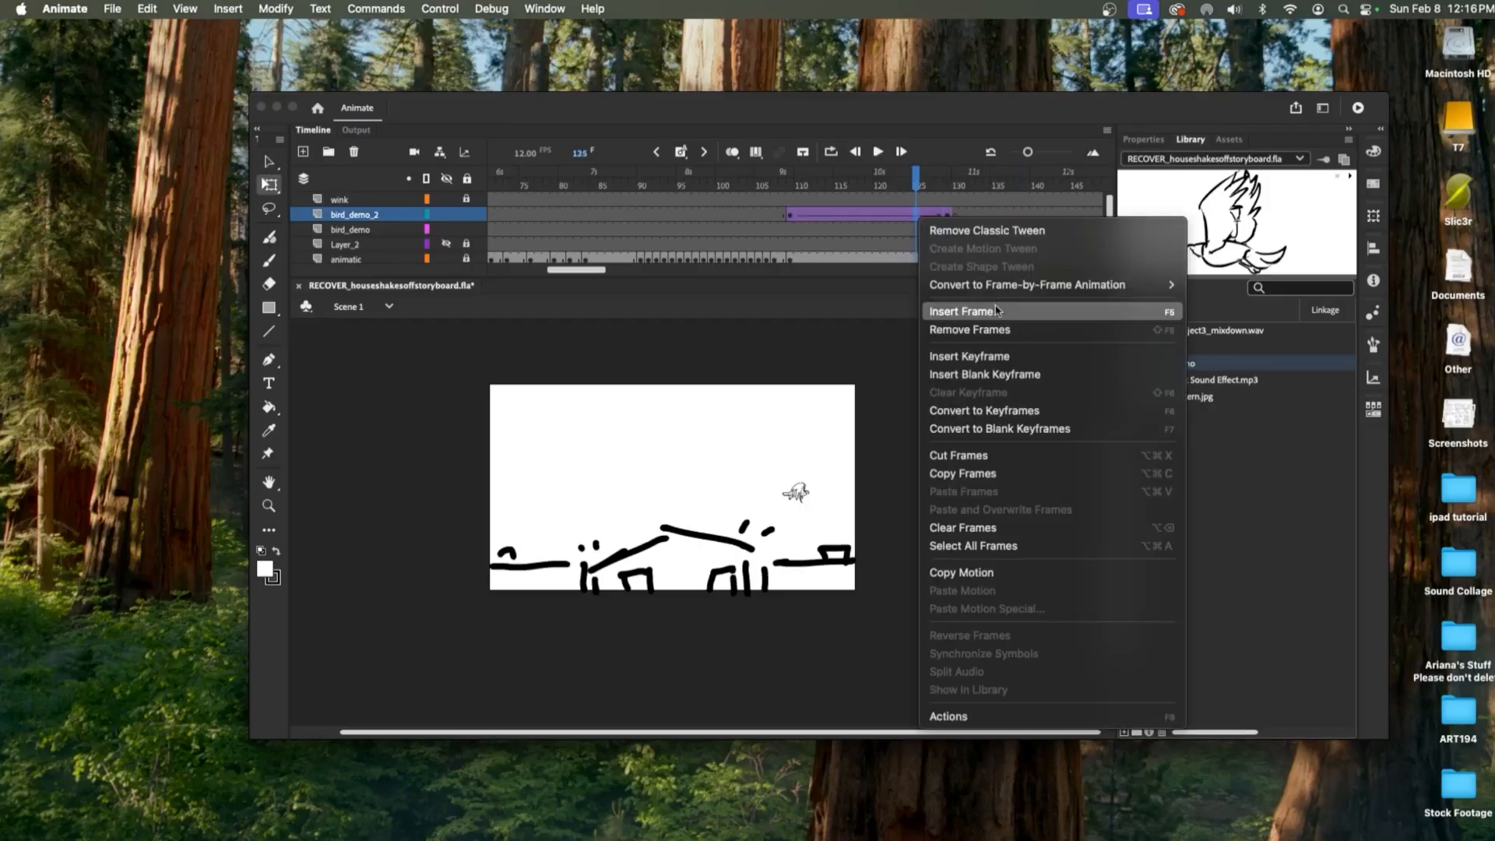
mouse_move(1129, 285)
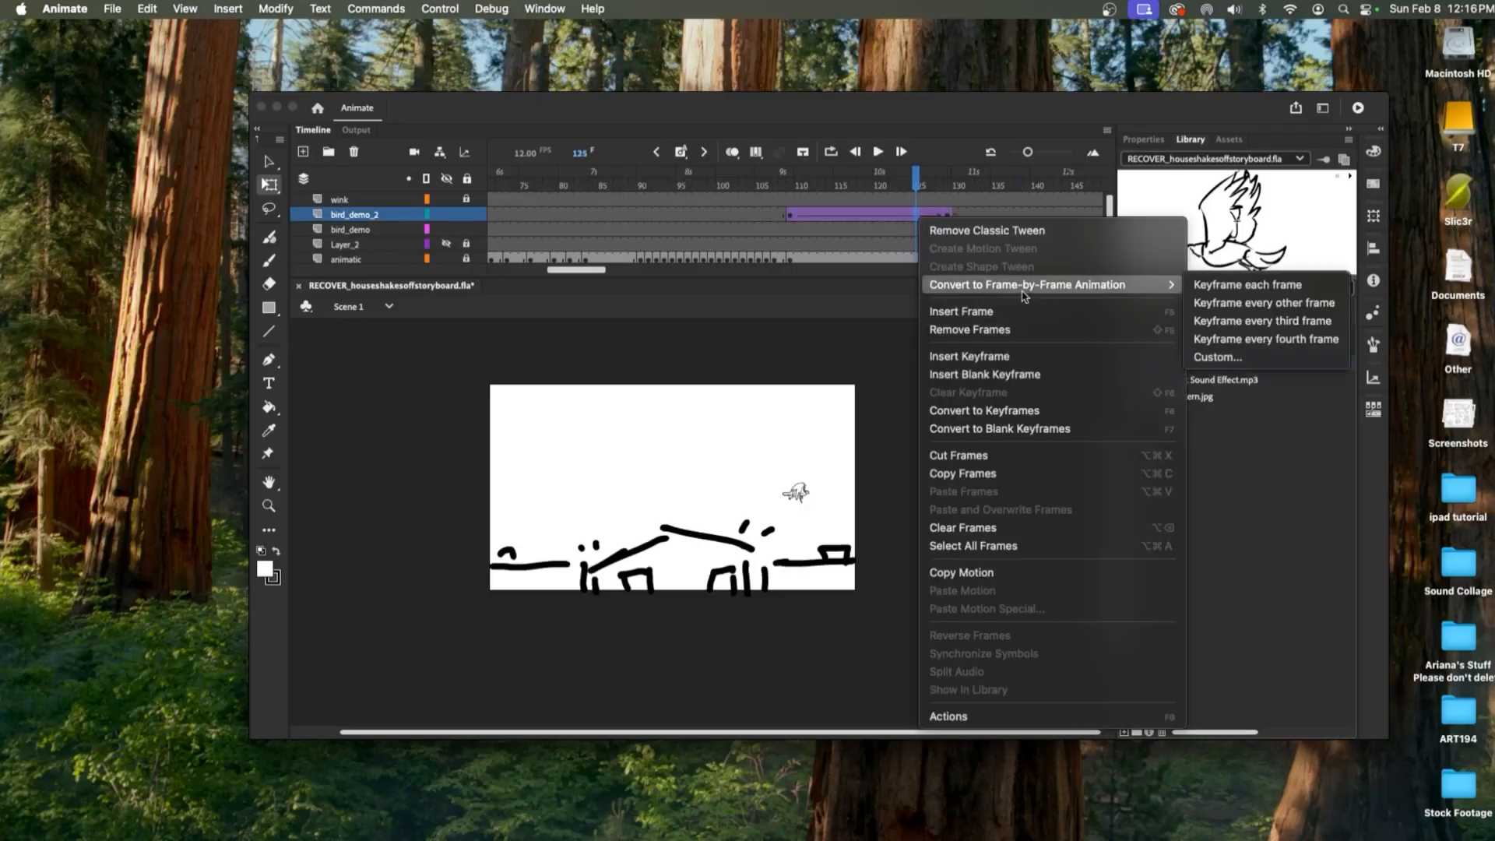
left_click(1233, 292)
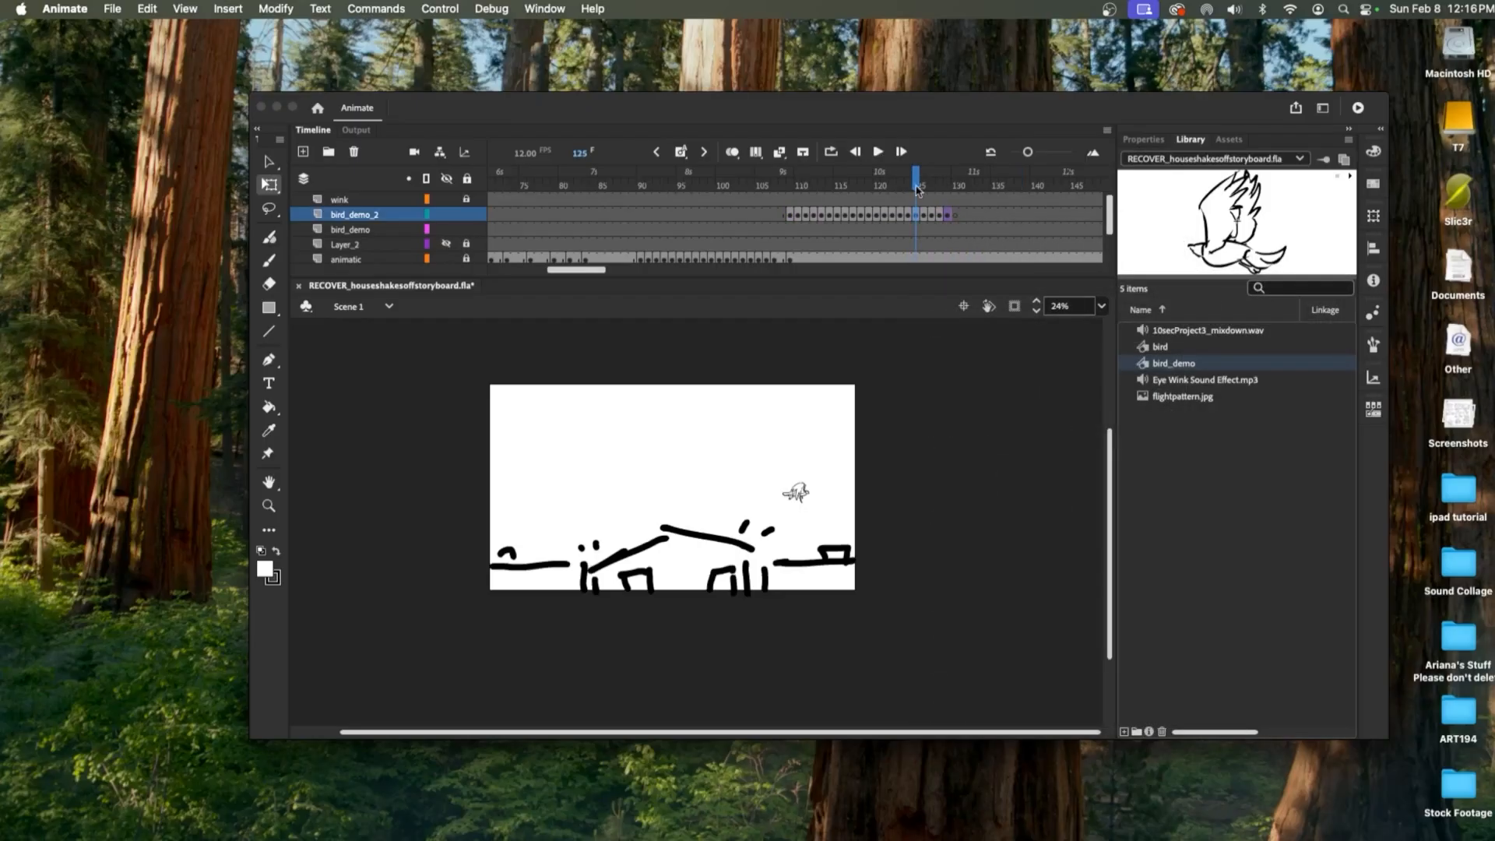
- Turn on onion skinning and move the bird on frame 115 slightly upward
left_click_drag(917, 189, 839, 192)
left_click(732, 152)
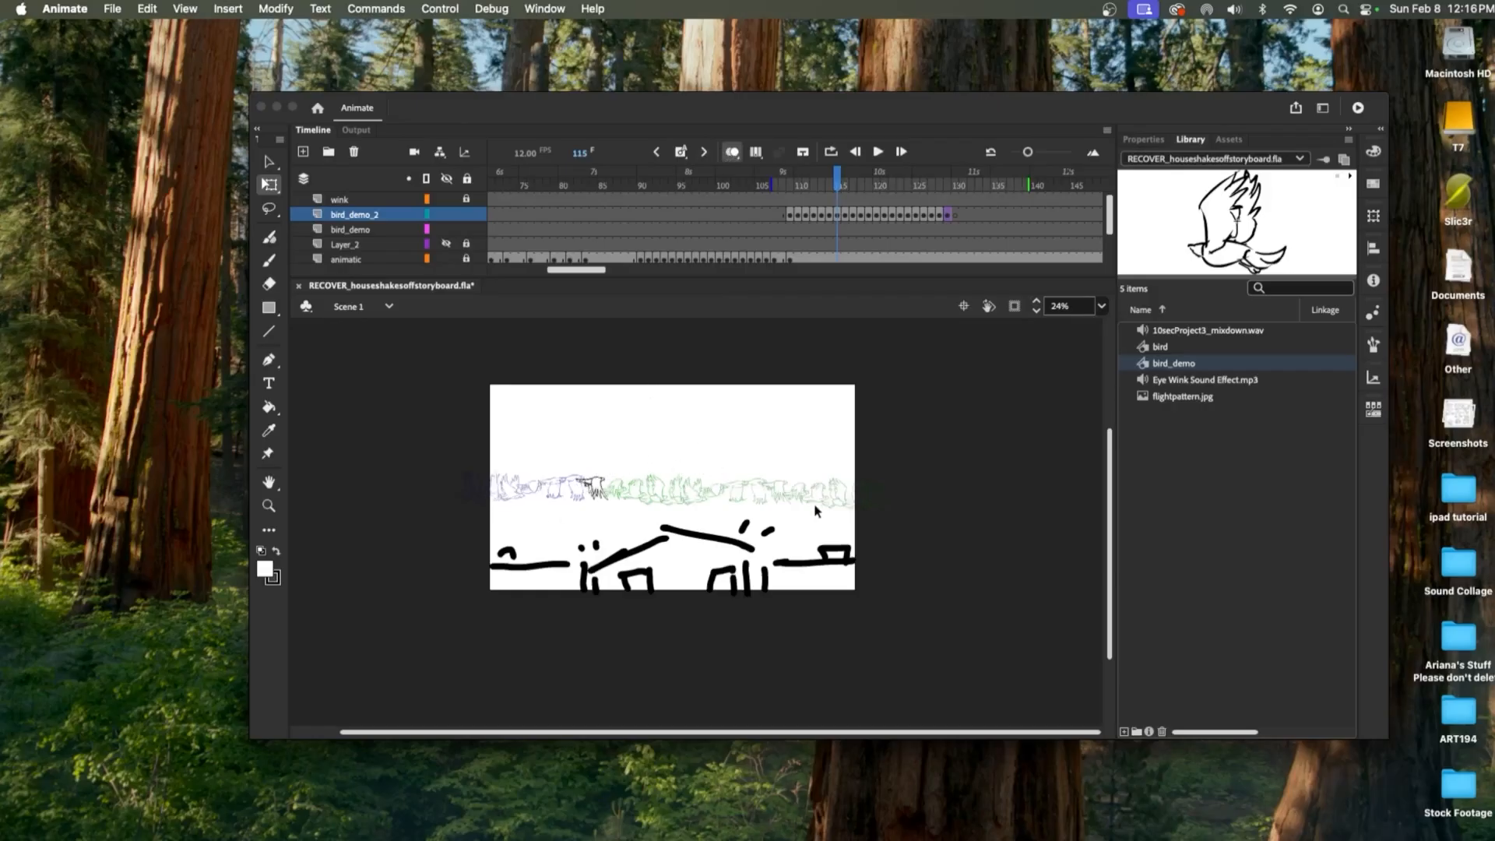
left_click(594, 486)
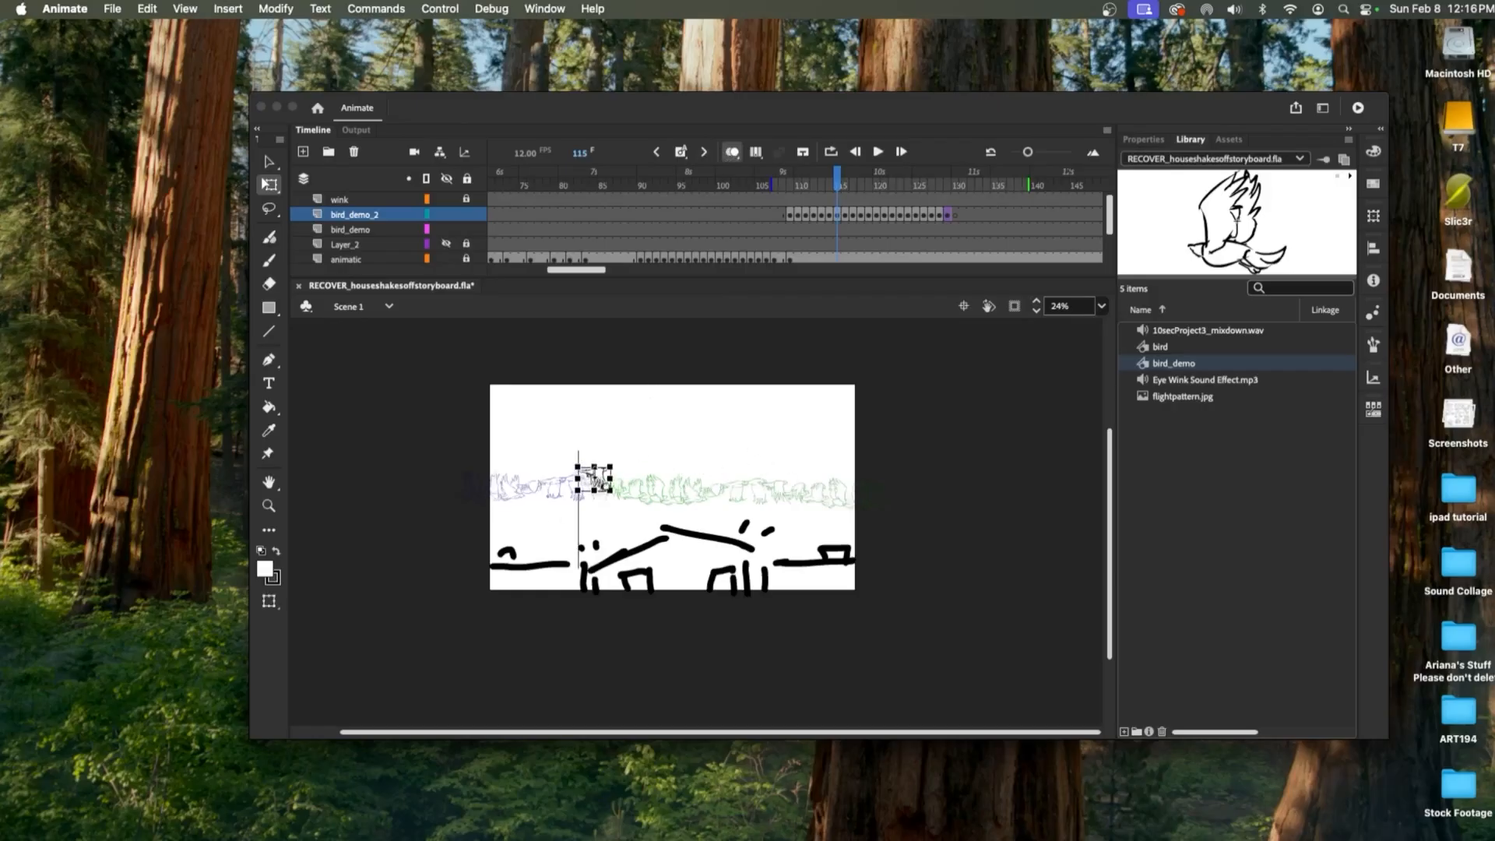
key(".")
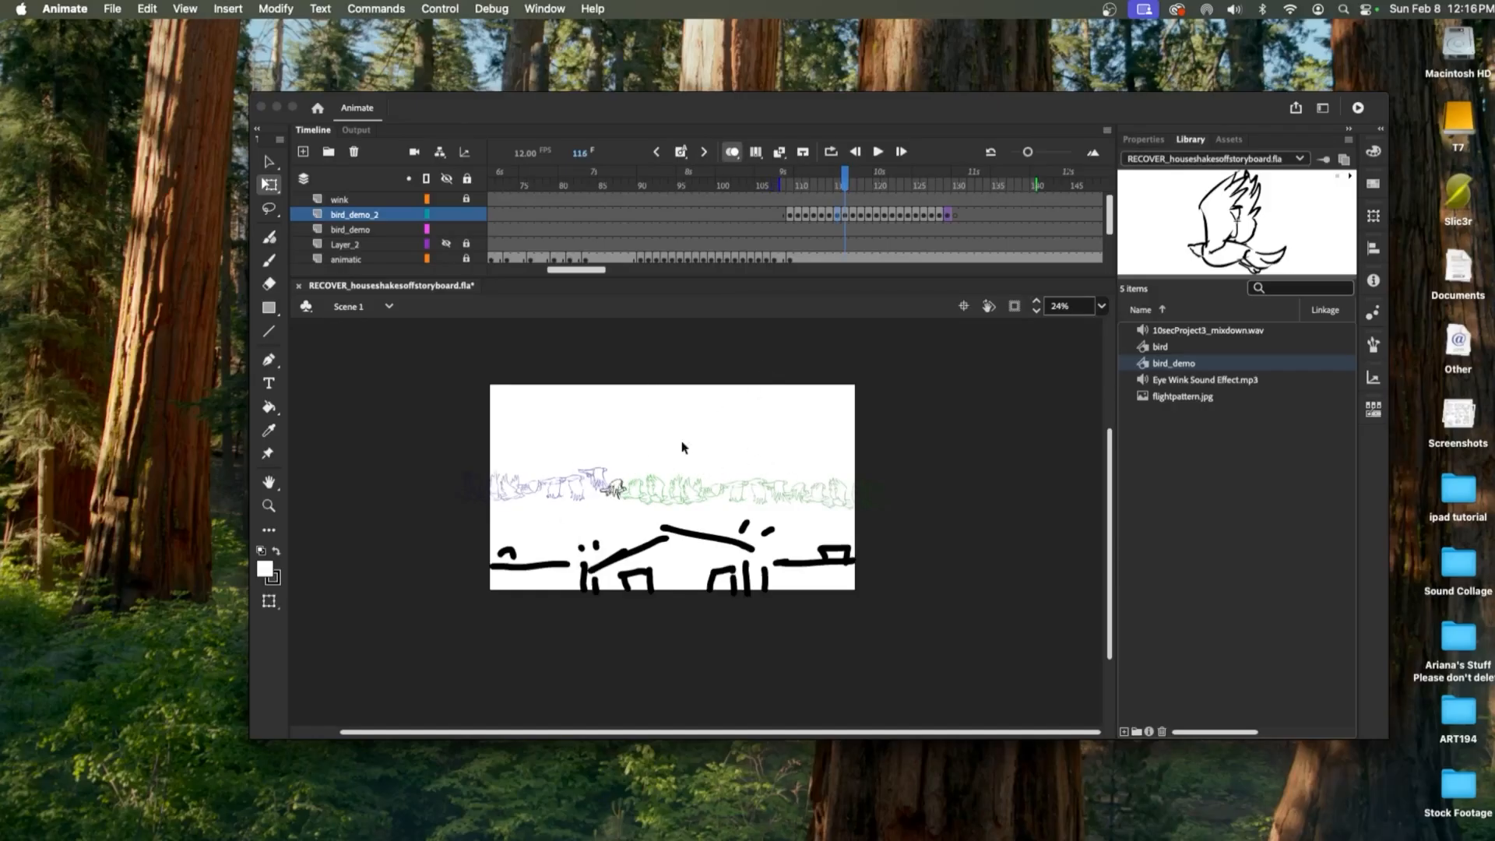
- Reposition the bird frame by frame from frame 116 so its path rises into an arc and dips back down by frame 123
left_click_drag(621, 489, 716, 481)
key(".")
key(".")
key(".")
key(".")
key(".")
key(".")
key(".")
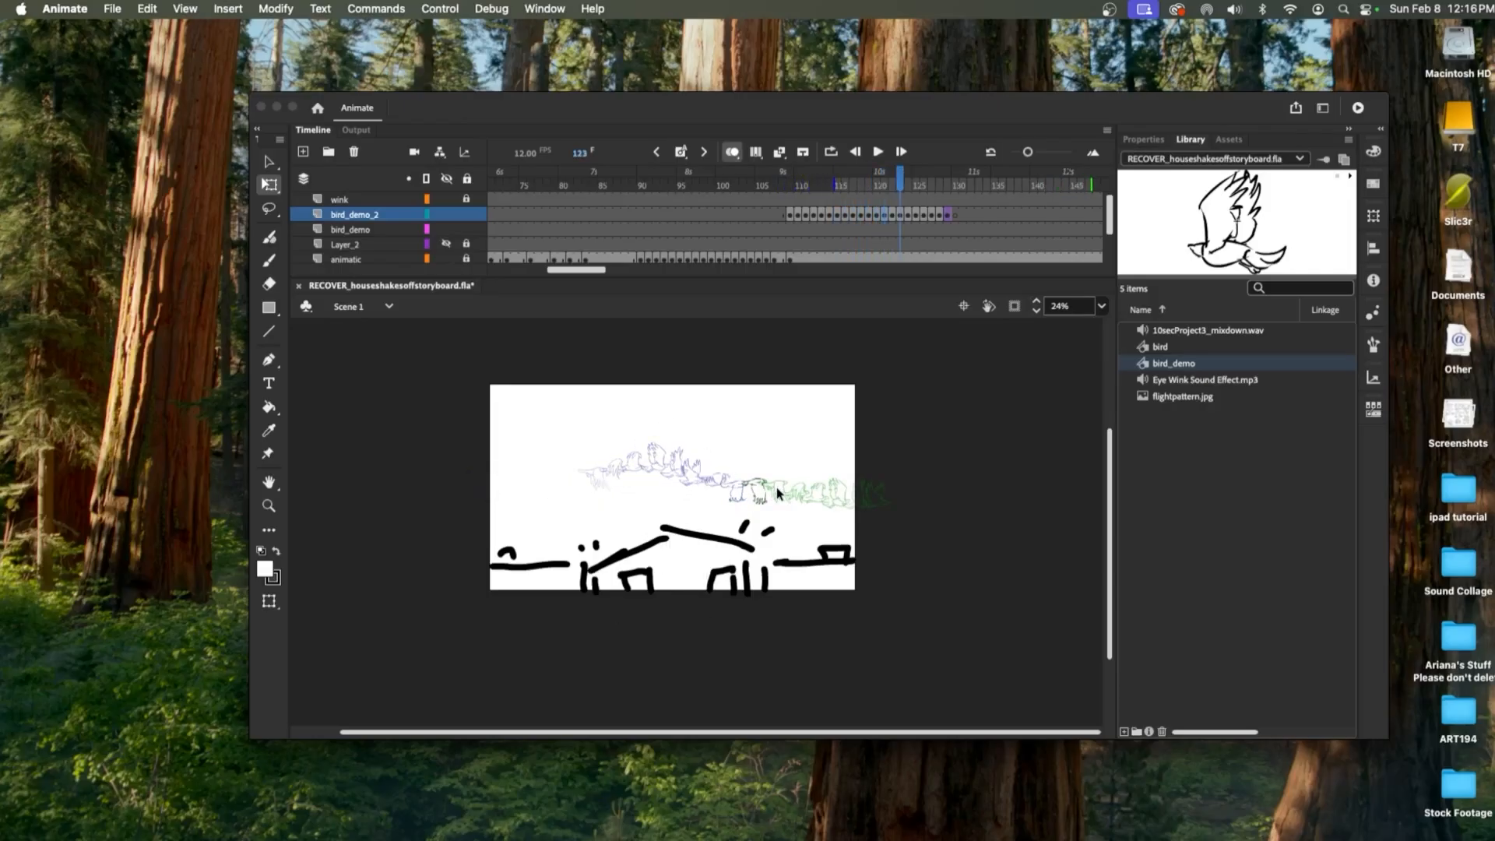
- Raise the bird frame by frame from frame 124 to 128 toward the stage's right edge and play the flight
key(".")
key(".")
left_click_drag(797, 494, 835, 470)
key(".")
key(".")
key(".")
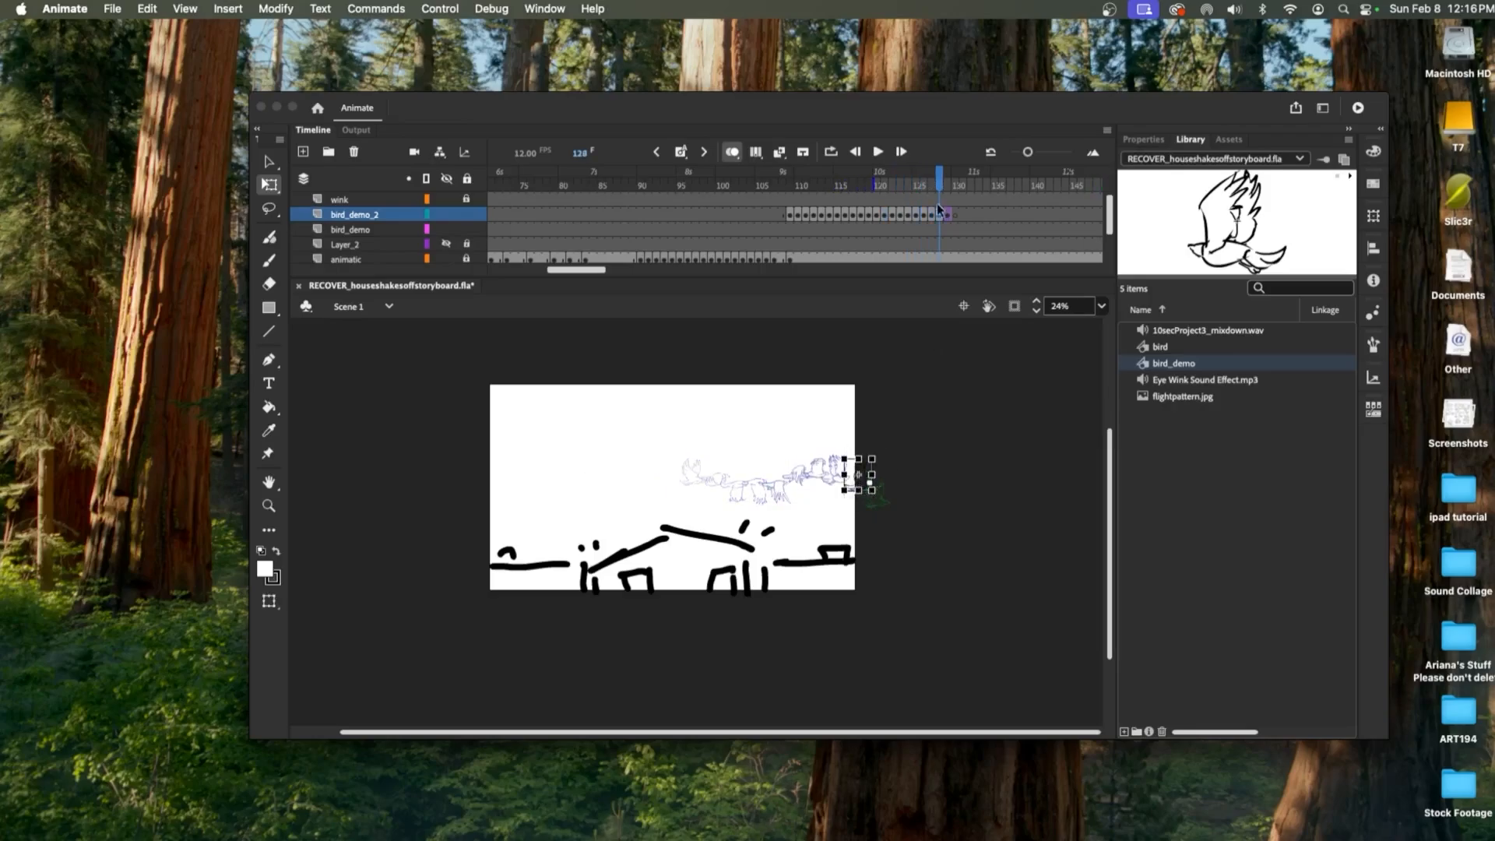
left_click(878, 153)
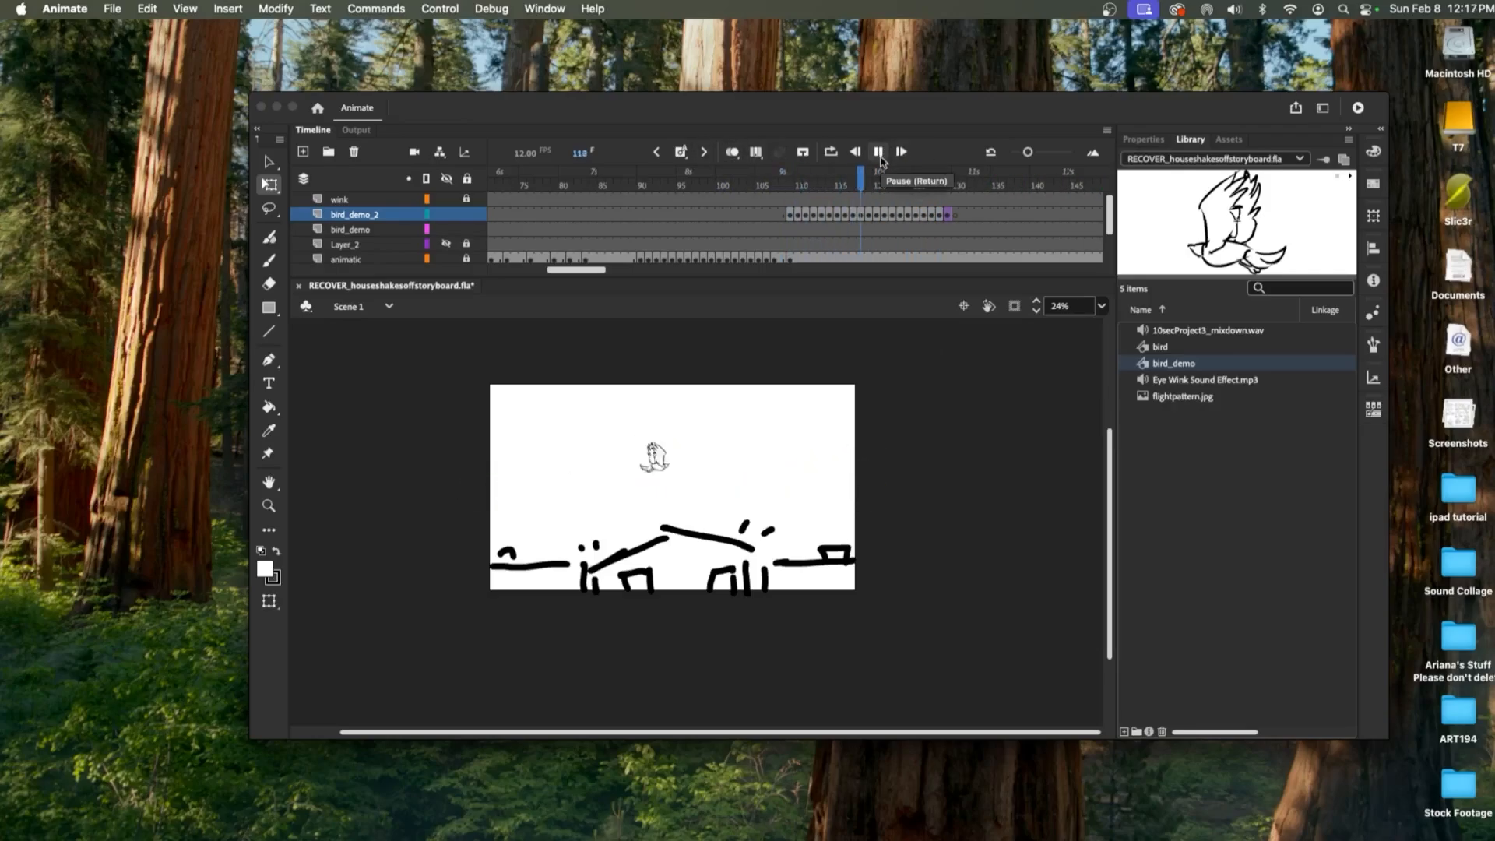
left_click(922, 177)
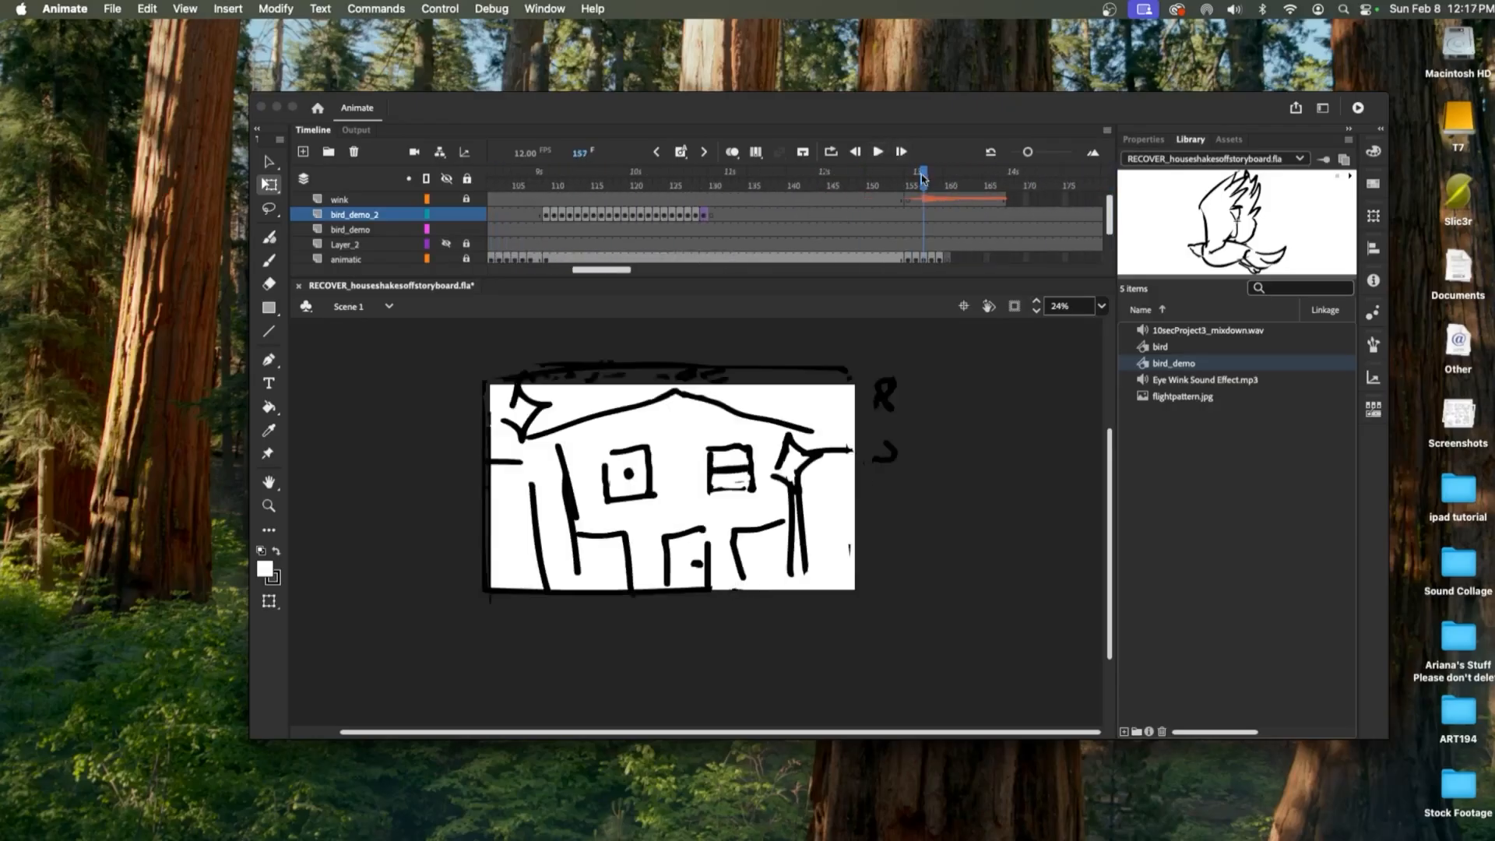
- With onion skinning on, step through frames 118 to 124 and raise the low birds to smooth the dip in the path
left_click_drag(922, 179, 608, 190)
key("period")
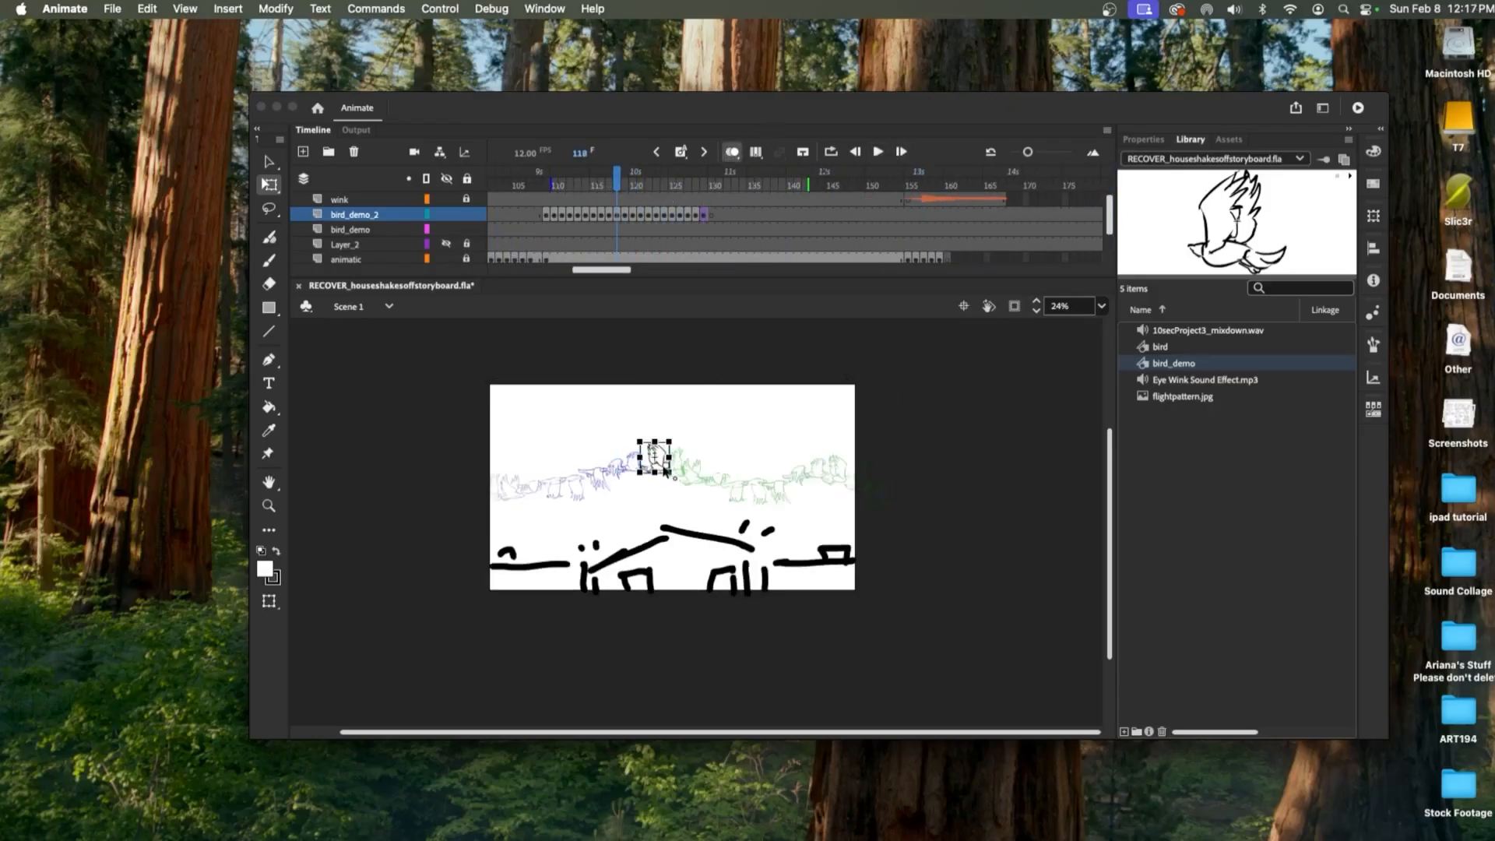
key("period")
key("period")
left_click_drag(694, 473, 783, 482)
key("period")
key("period")
key("period")
key("period")
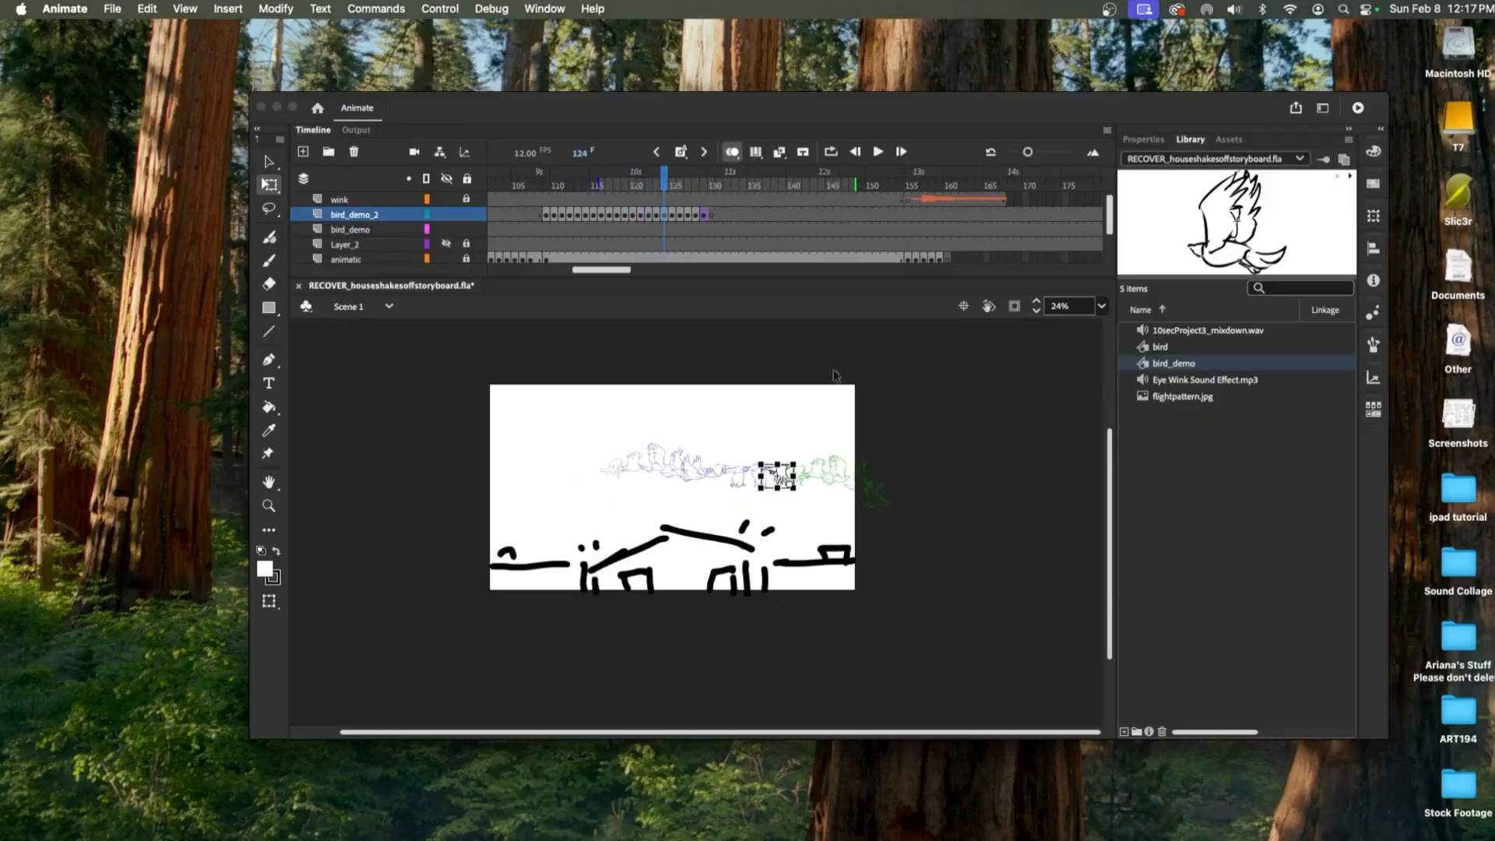
- Play the second flight shot with onion skinning off to review the smoothed path, then return to frame 1
left_click(732, 153)
left_click_drag(664, 183, 538, 184)
left_click(879, 152)
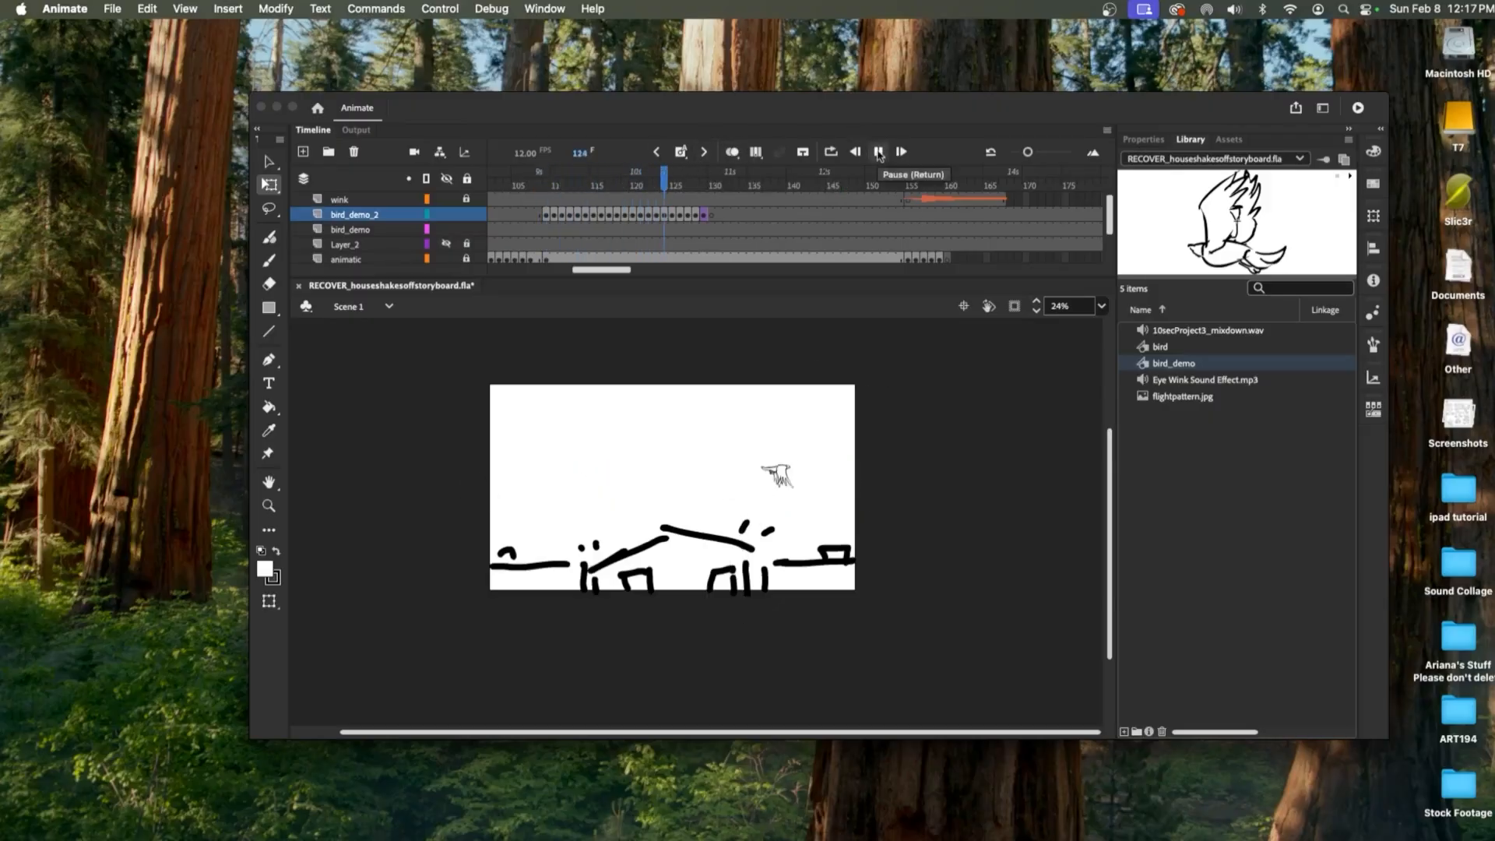
left_click_drag(1010, 179, 779, 184)
left_click(878, 152)
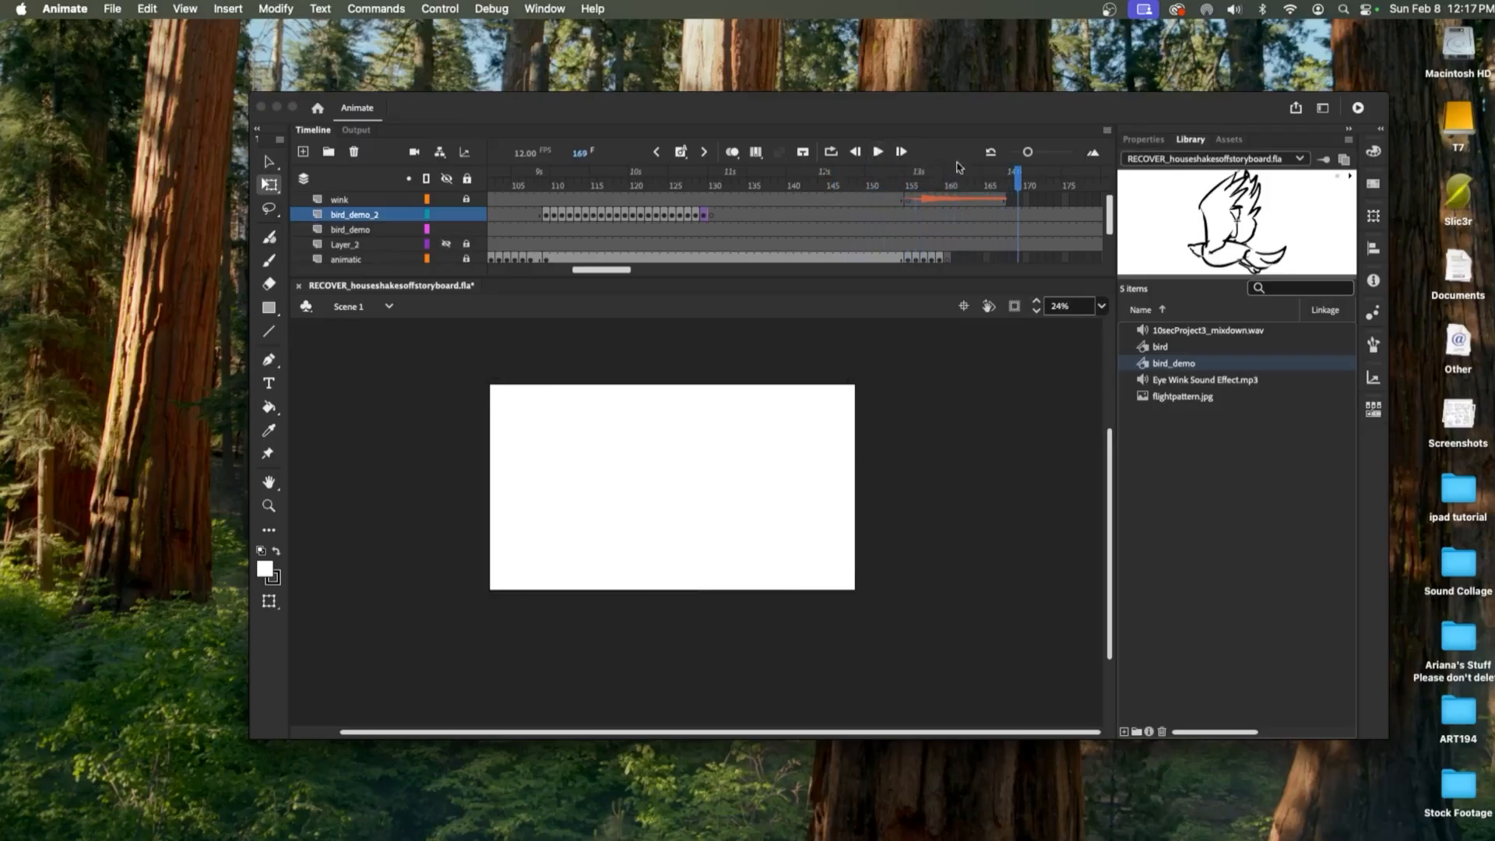
left_click_drag(1012, 178, 376, 208)
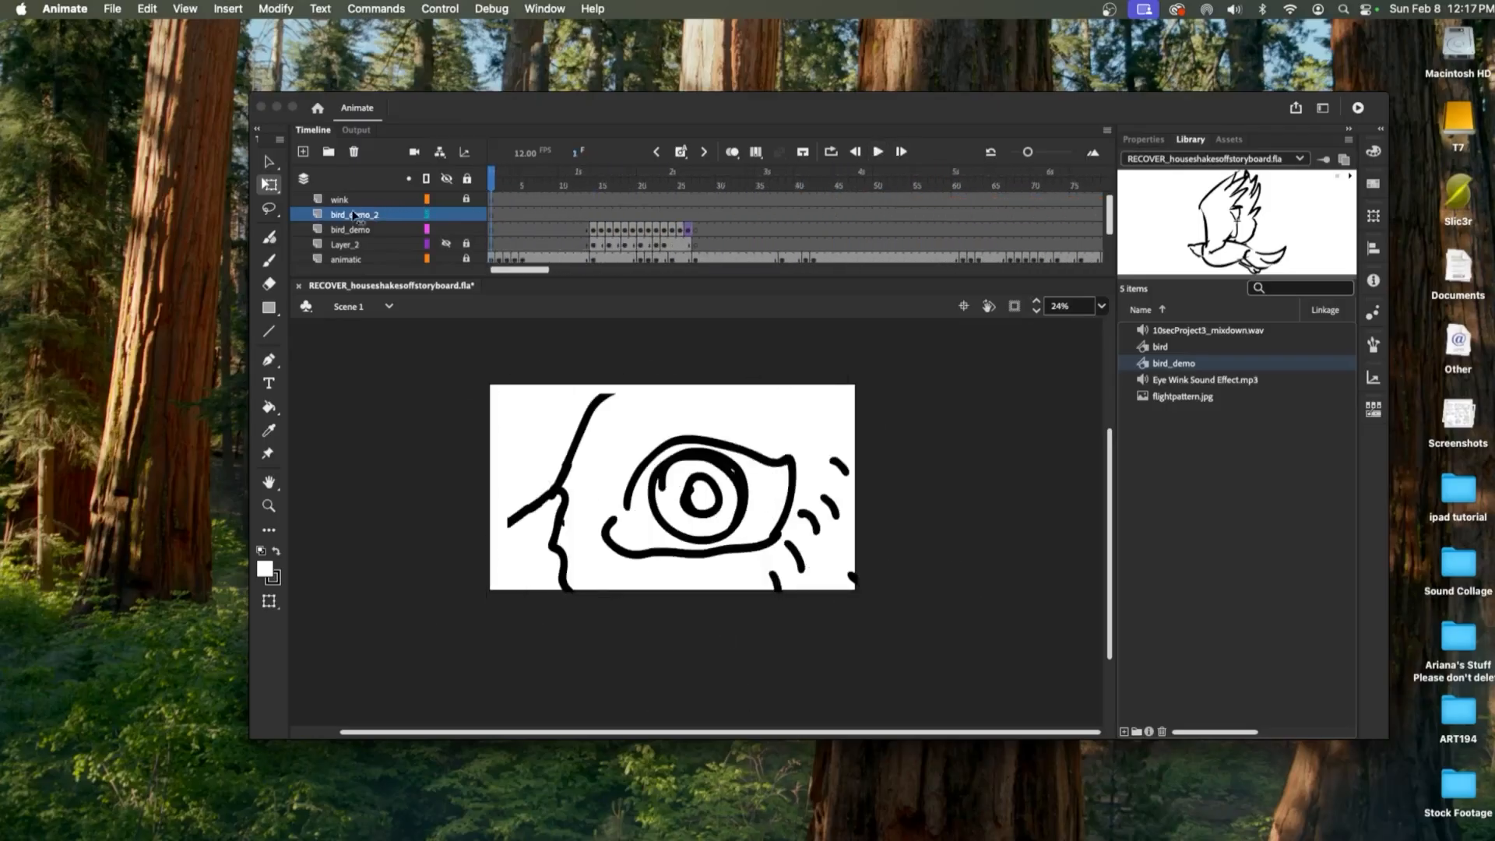